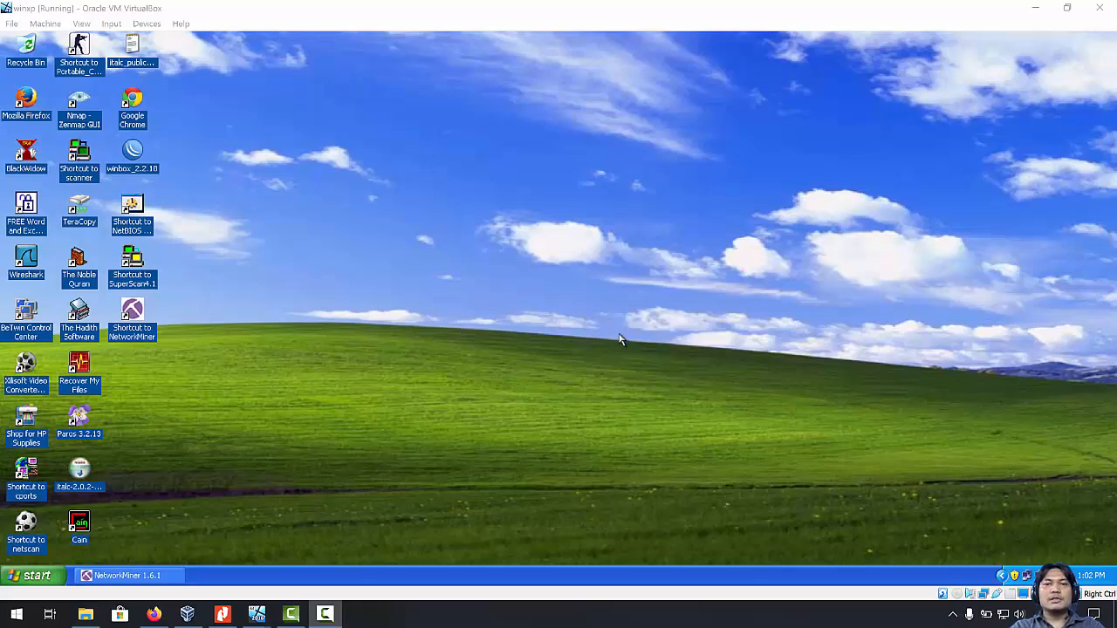
Read page 4 of the Modul 6 PDF, covering the Latihan and Tugas sections.
{"action": "left_click", "coordinate": [222, 615]}
{"action": "scroll", "coordinate": [593, 399], "scroll_direction": "up", "scroll_amount": 2}
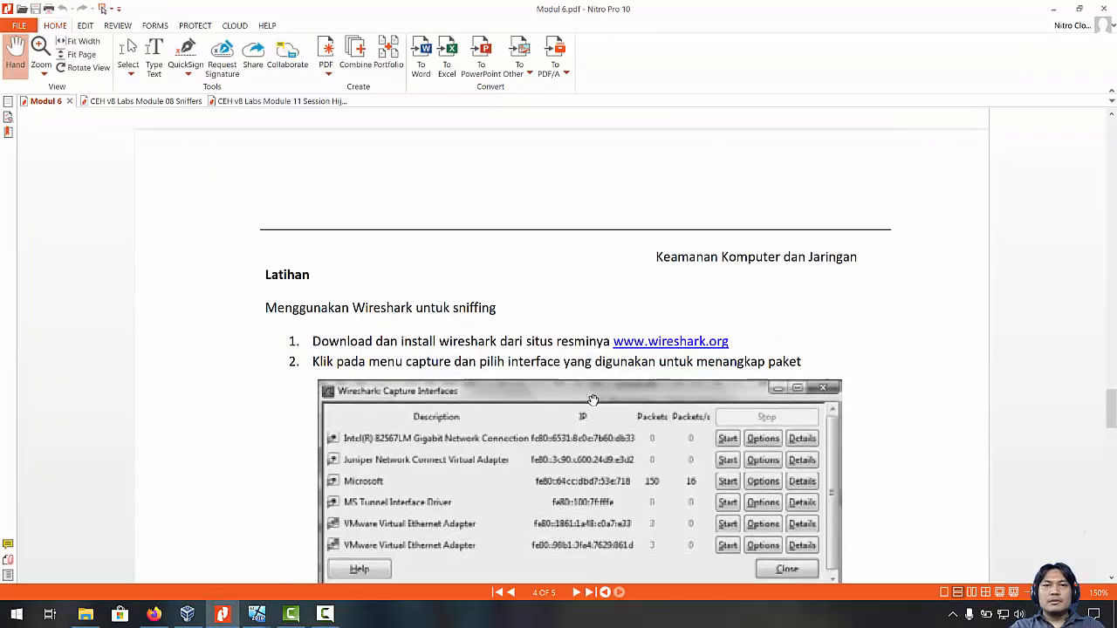
{"action": "scroll", "coordinate": [552, 379], "scroll_direction": "up", "scroll_amount": 6}
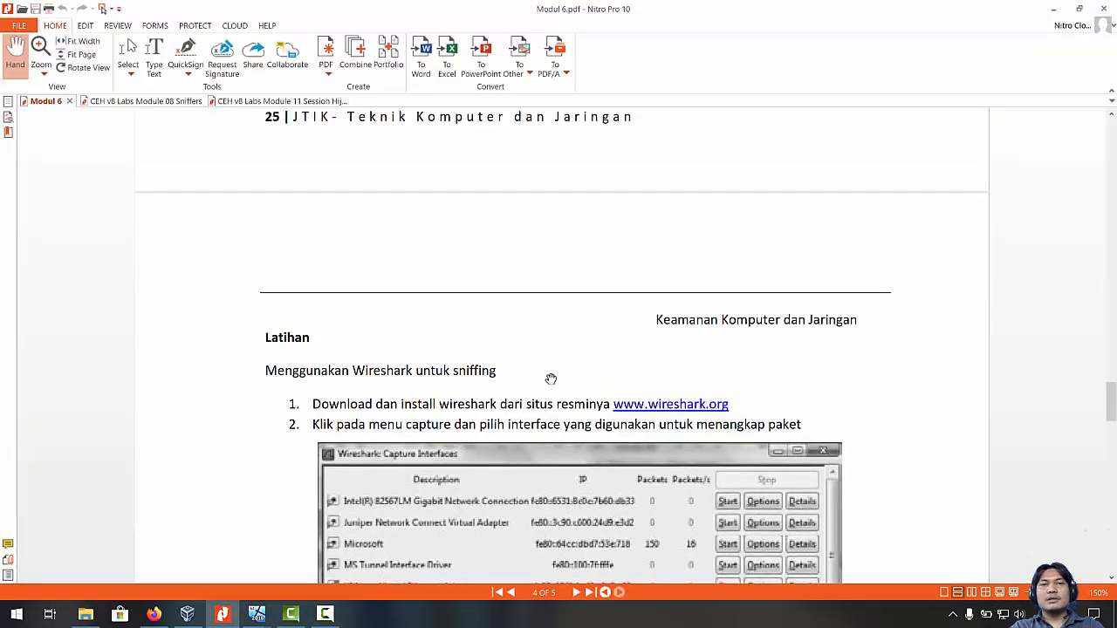
{"action": "scroll", "coordinate": [551, 379], "scroll_direction": "down", "scroll_amount": 5}
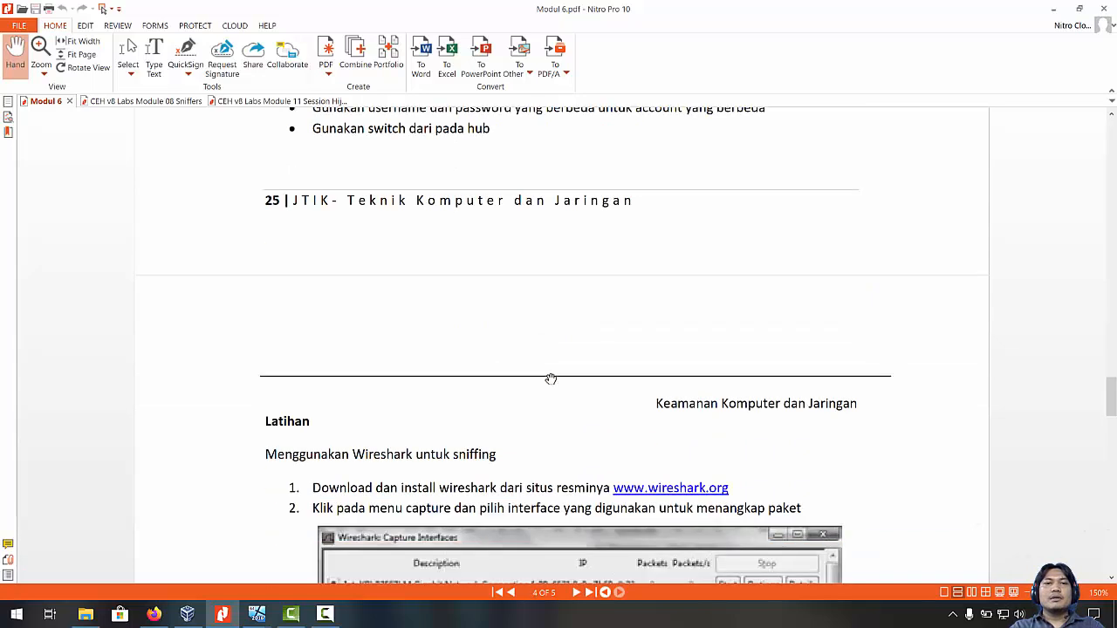
{"action": "scroll", "coordinate": [551, 379], "scroll_direction": "down", "scroll_amount": 1}
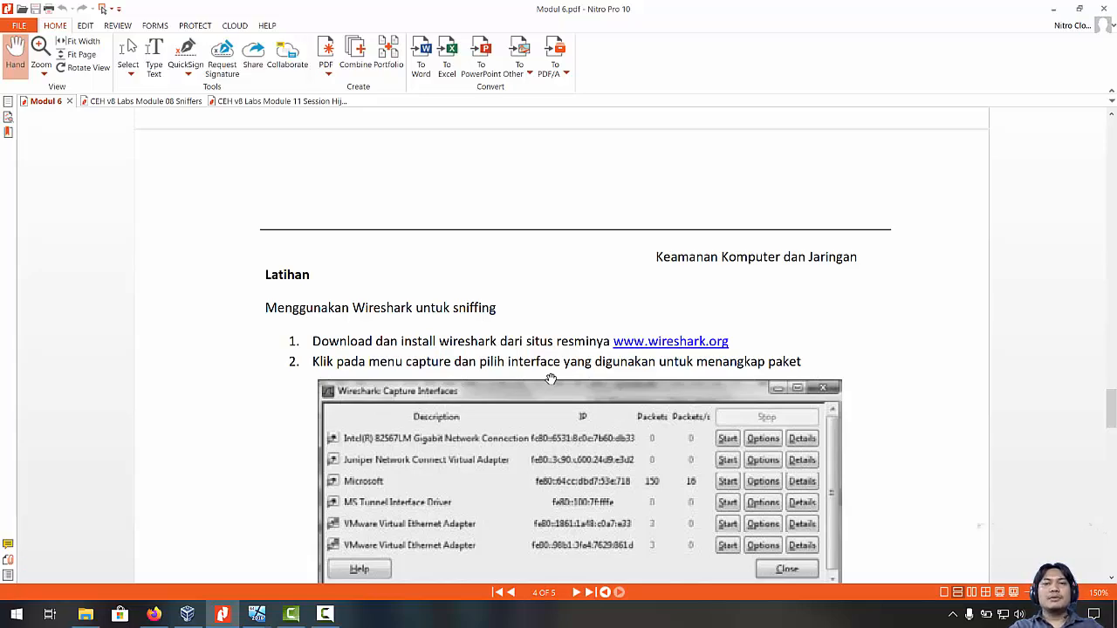
{"action": "scroll", "coordinate": [551, 379], "scroll_direction": "down", "scroll_amount": 10}
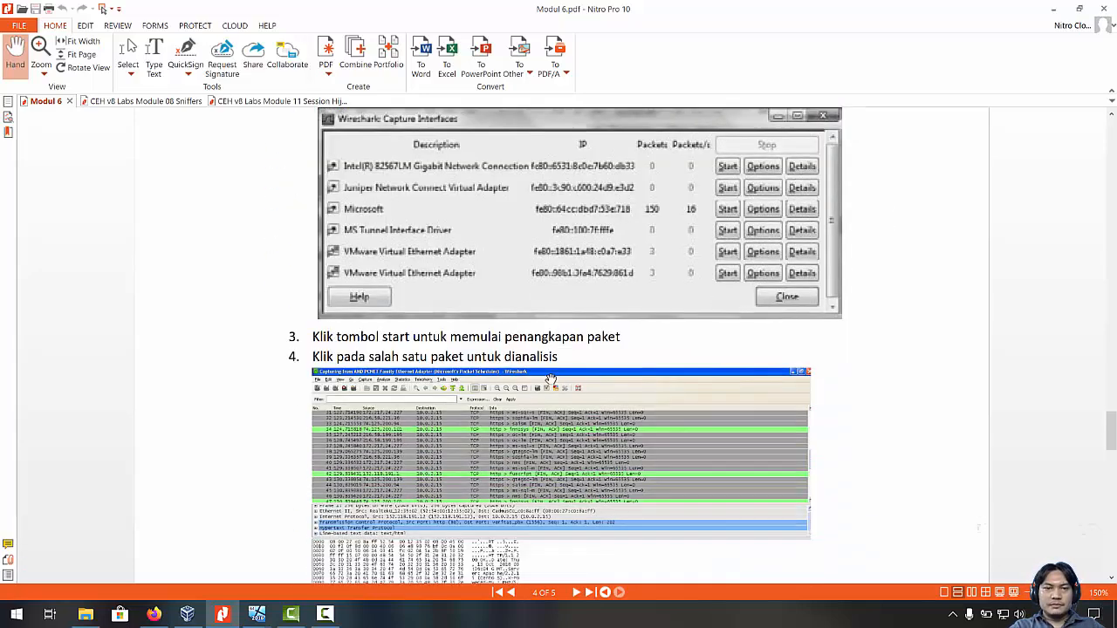
{"action": "scroll", "coordinate": [551, 379], "scroll_direction": "down", "scroll_amount": 4}
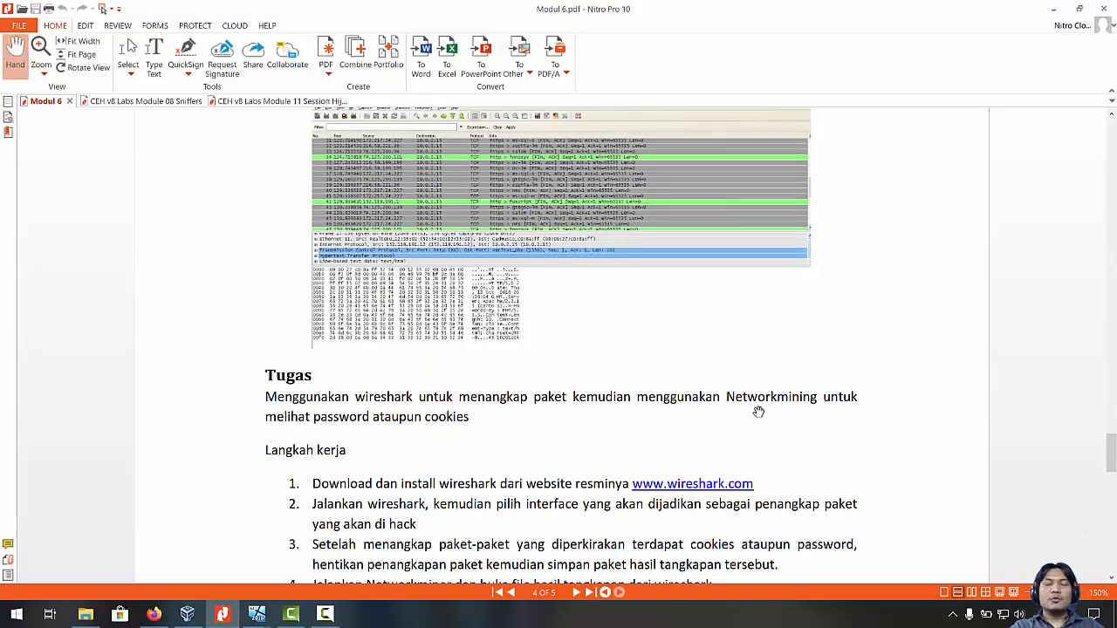
{"action": "scroll", "coordinate": [689, 394], "scroll_direction": "up", "scroll_amount": 3}
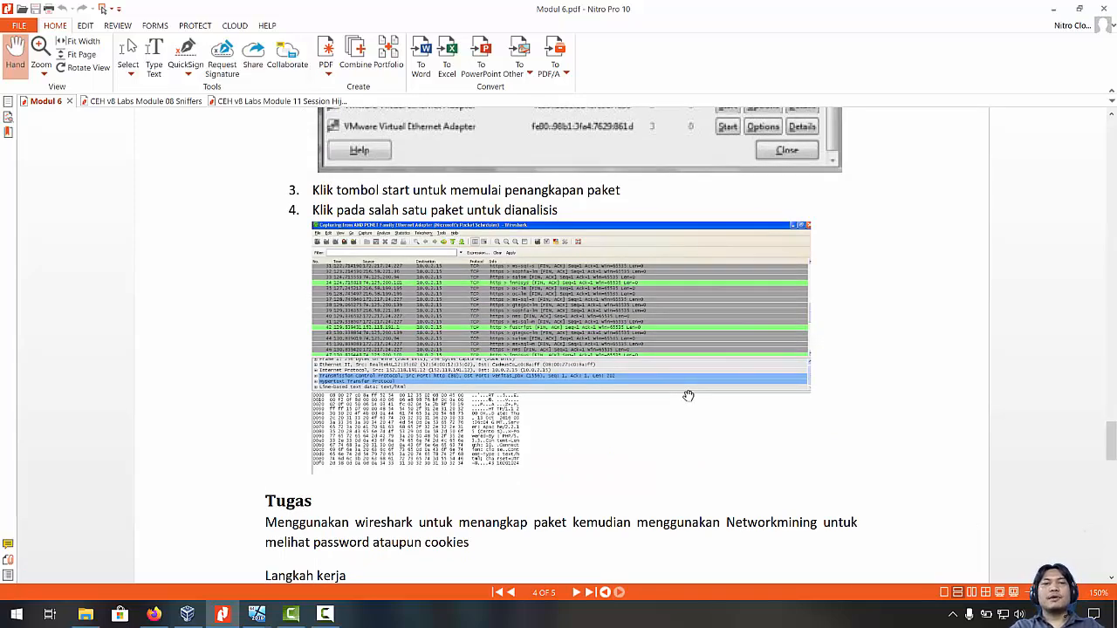
{"action": "scroll", "coordinate": [689, 395], "scroll_direction": "up", "scroll_amount": 10}
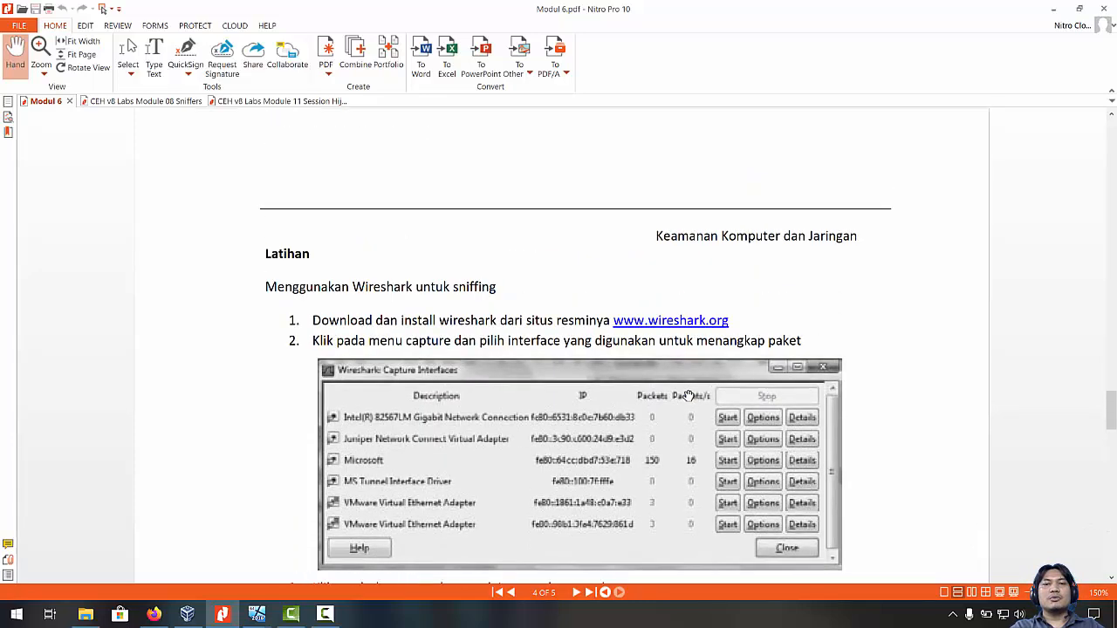
{"action": "scroll", "coordinate": [688, 395], "scroll_direction": "up", "scroll_amount": 1}
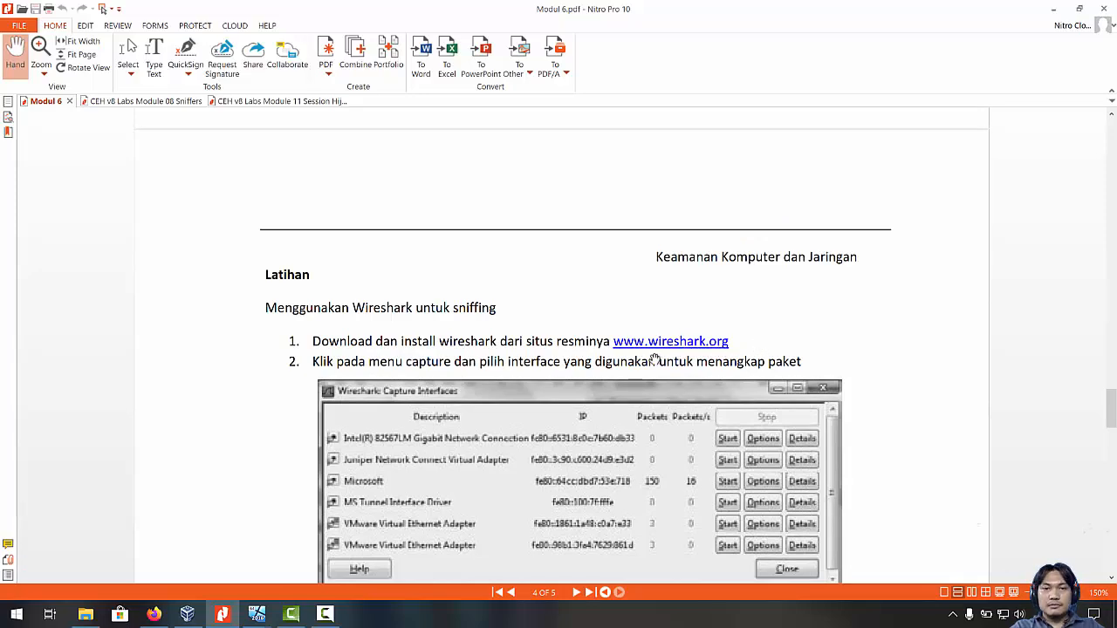
{"action": "scroll", "coordinate": [650, 371], "scroll_direction": "down", "scroll_amount": 5}
{"action": "scroll", "coordinate": [646, 375], "scroll_direction": "down", "scroll_amount": 5}
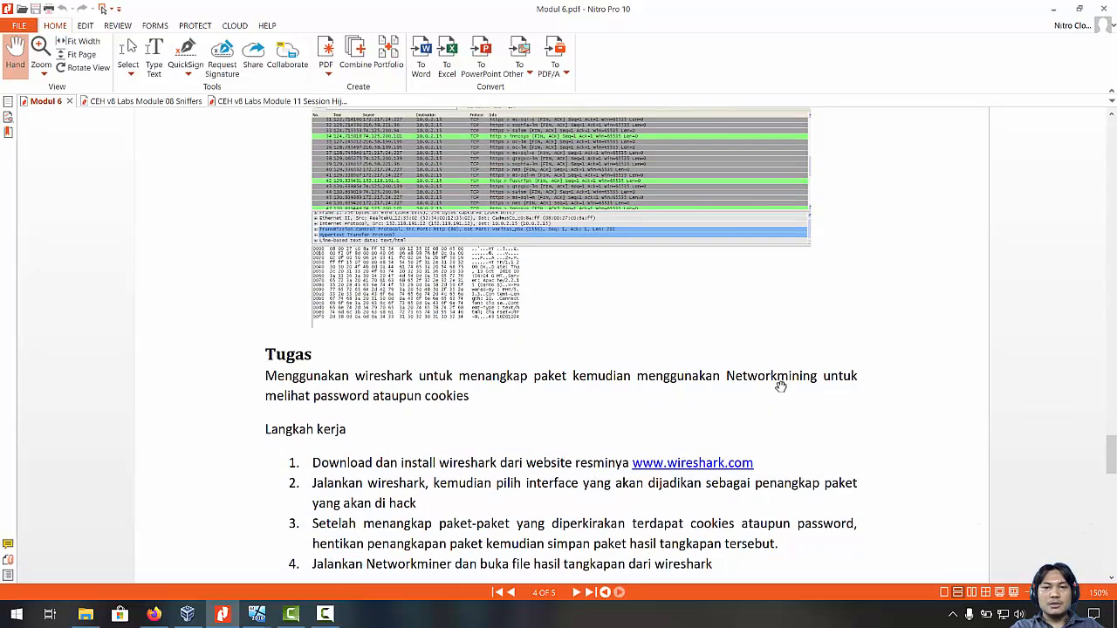
{"action": "scroll", "coordinate": [780, 386], "scroll_direction": "down", "scroll_amount": 2}
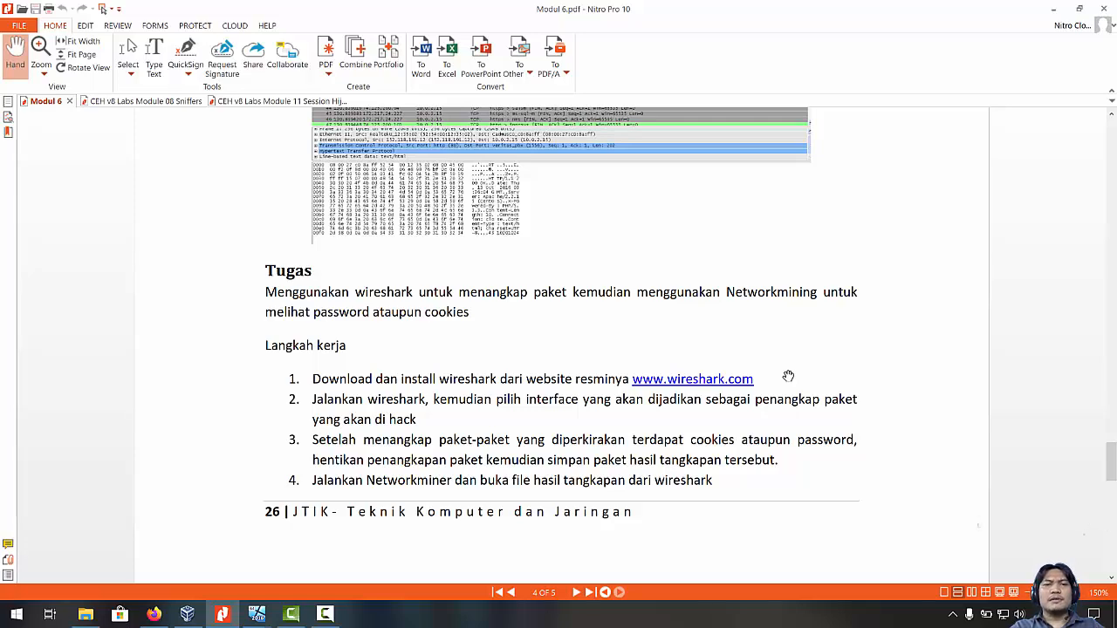
{"action": "scroll", "coordinate": [798, 355], "scroll_direction": "up", "scroll_amount": 6}
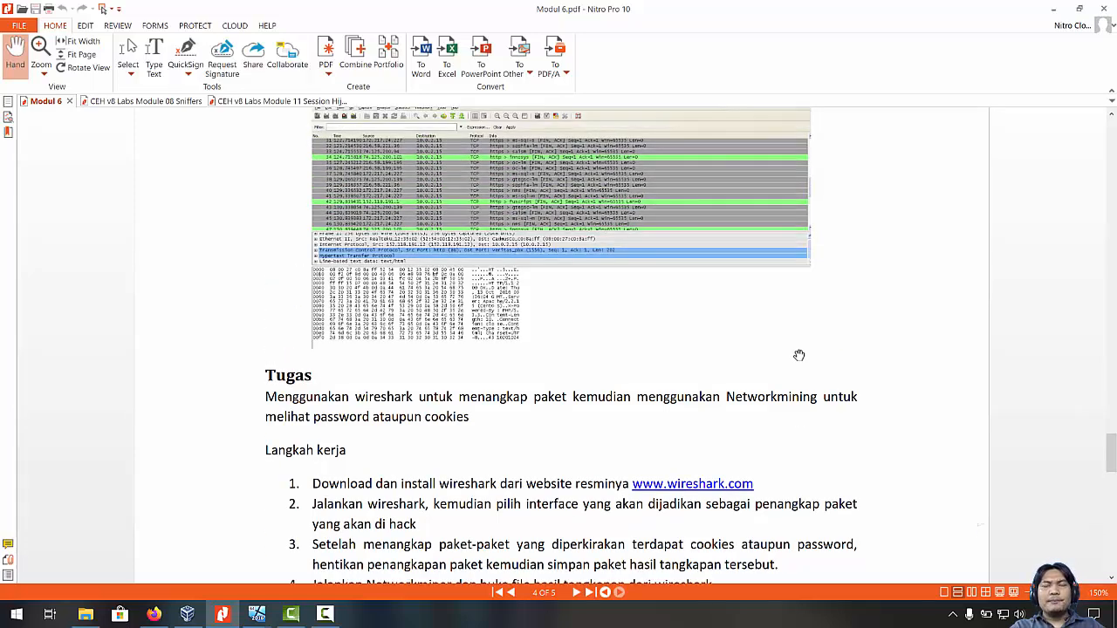
{"action": "scroll", "coordinate": [798, 355], "scroll_direction": "up", "scroll_amount": 5}
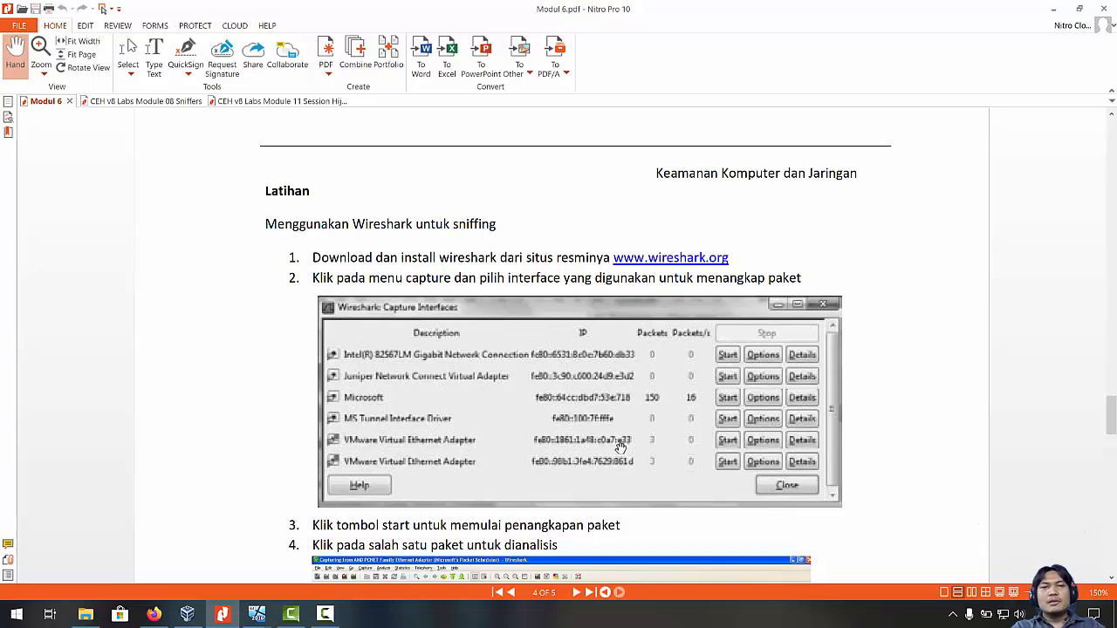
{"action": "left_click", "coordinate": [187, 614]}
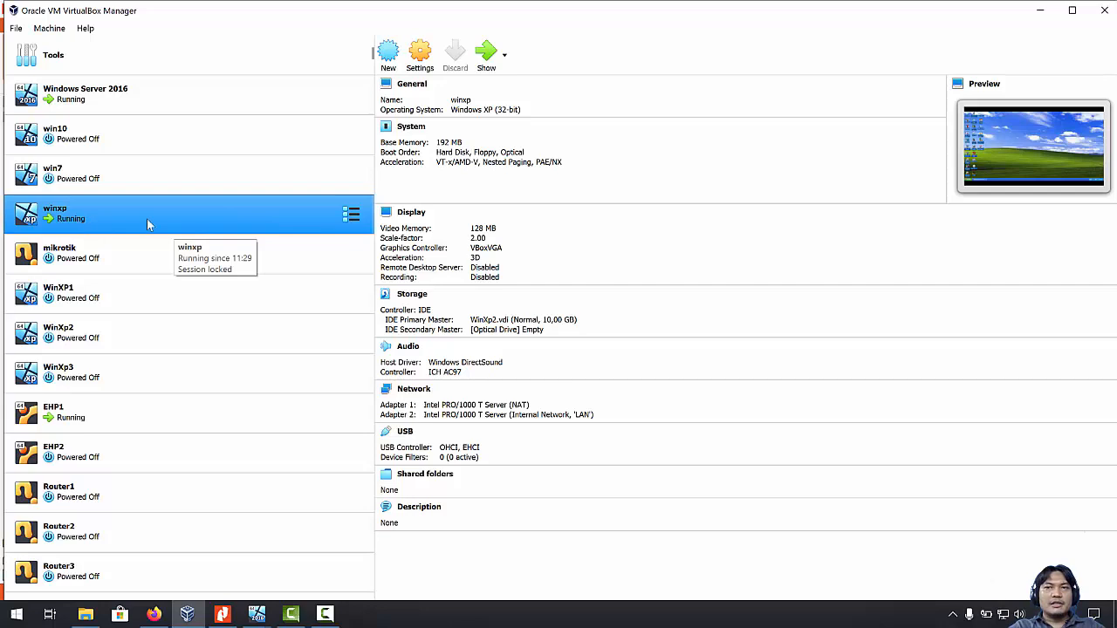
Compare Windows Server 2016, EHP1 and winxp network adapters, then open winxp's Network settings.
{"action": "left_click", "coordinate": [146, 96]}
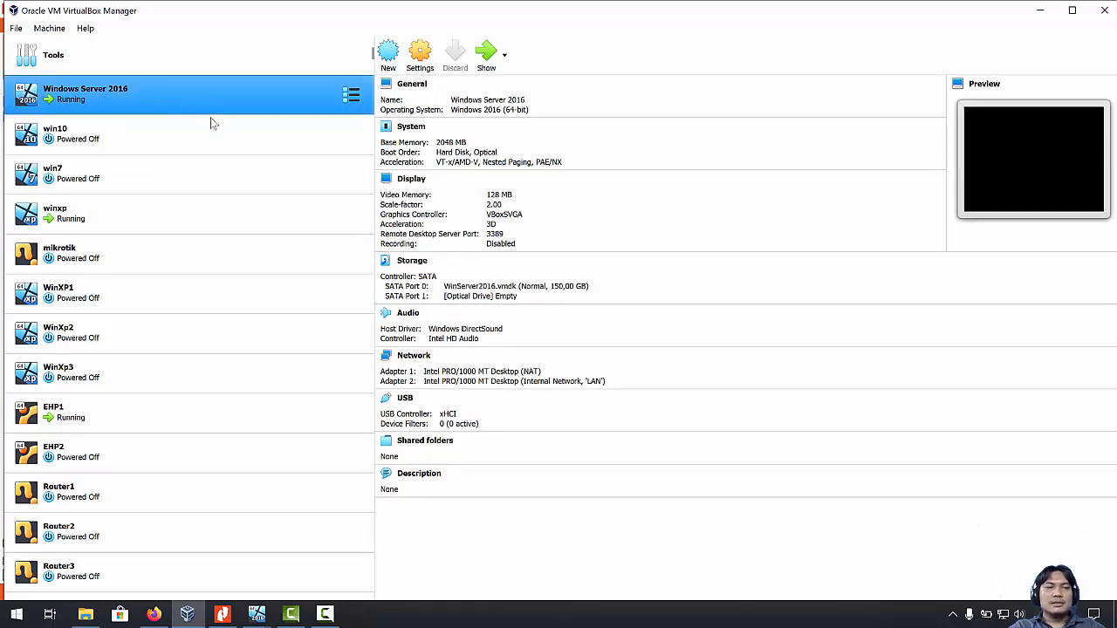
{"action": "left_click", "coordinate": [130, 419]}
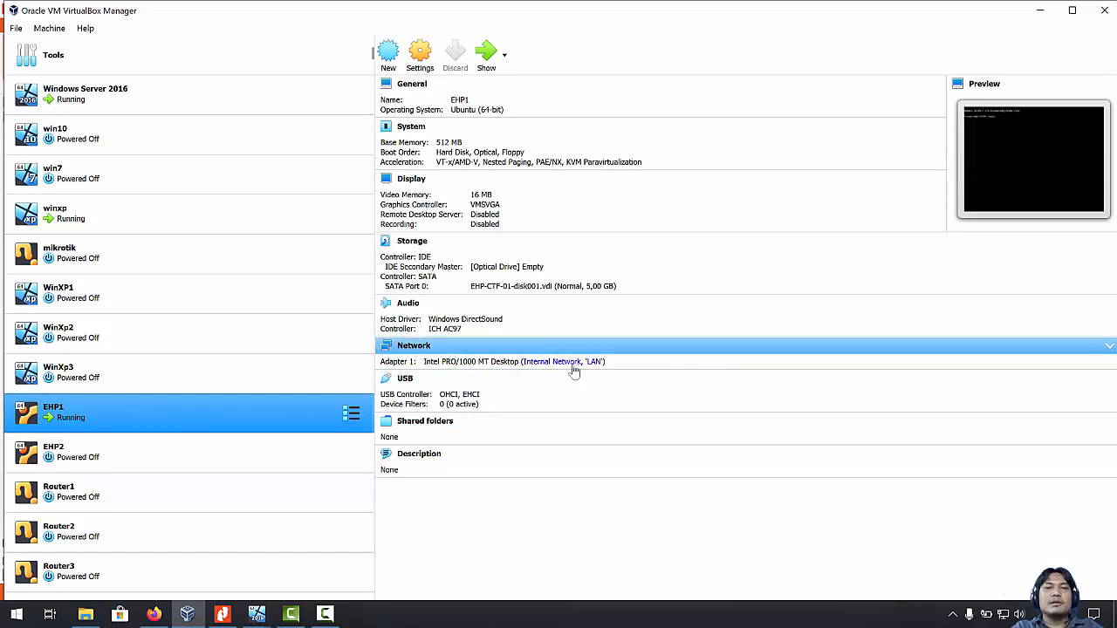
{"action": "left_click", "coordinate": [210, 219]}
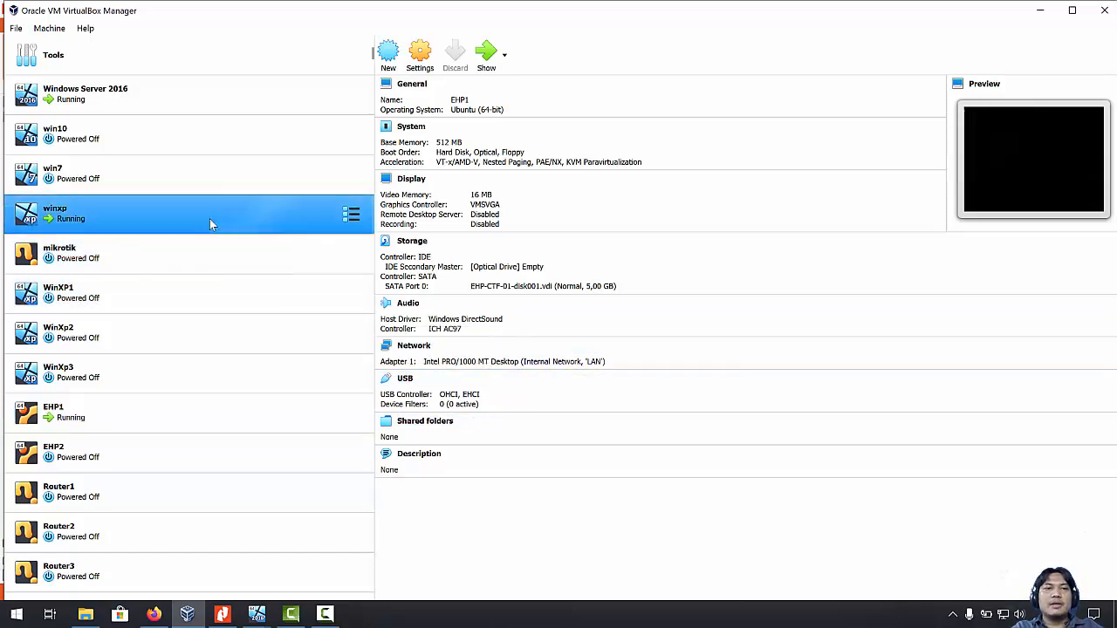
{"action": "left_click", "coordinate": [146, 408]}
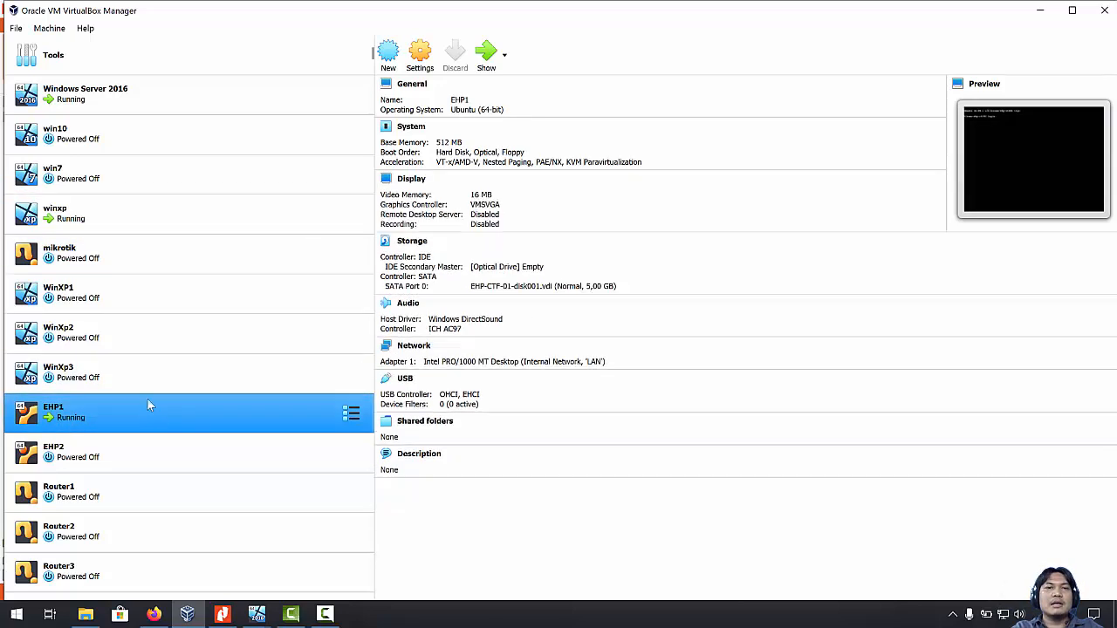
{"action": "left_click", "coordinate": [177, 99]}
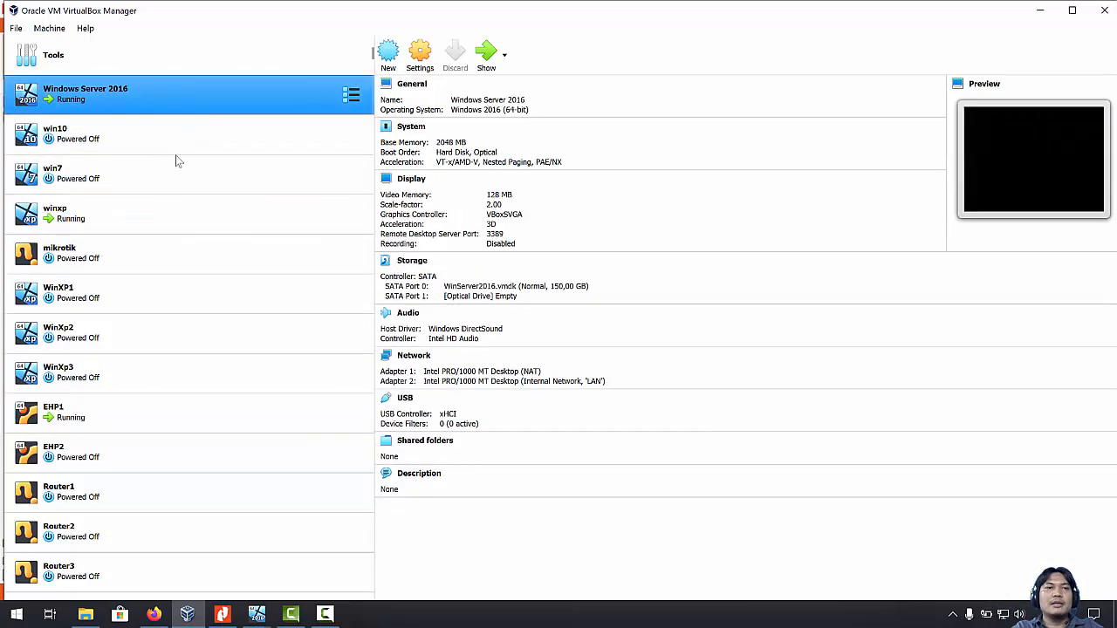
{"action": "left_click", "coordinate": [166, 215]}
{"action": "left_click", "coordinate": [208, 413]}
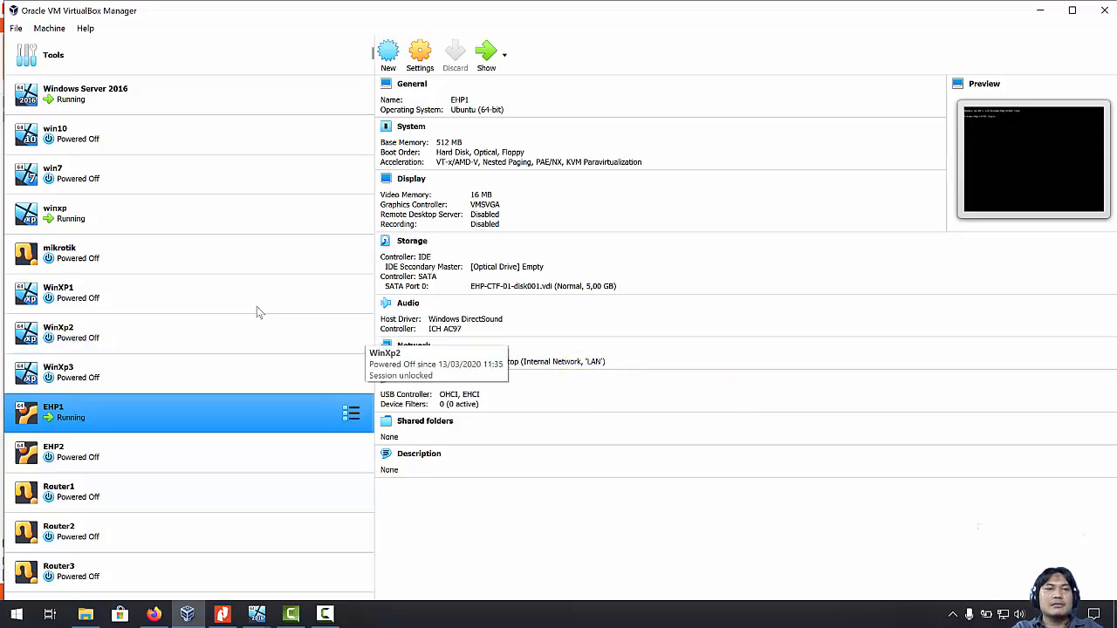
{"action": "left_click", "coordinate": [161, 222]}
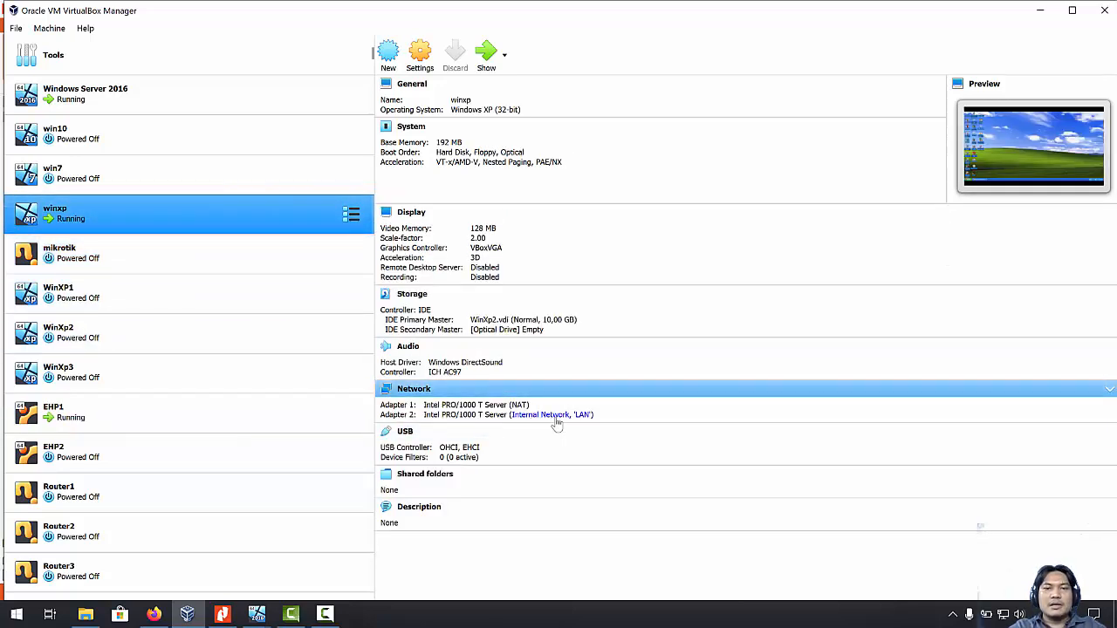
{"action": "left_click", "coordinate": [169, 101]}
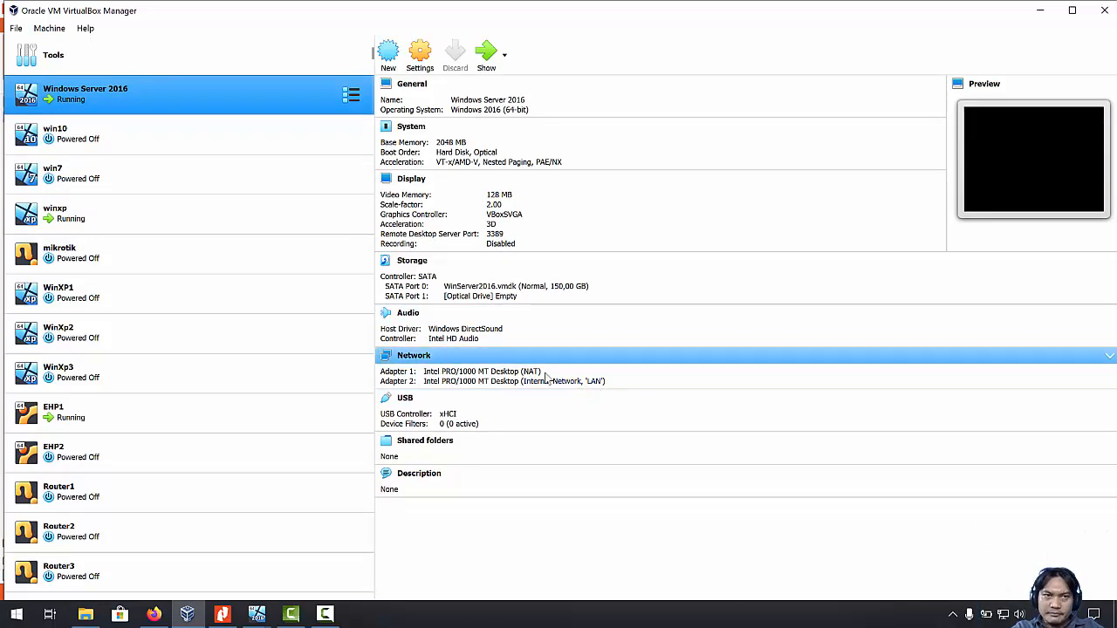
{"action": "left_click", "coordinate": [165, 224]}
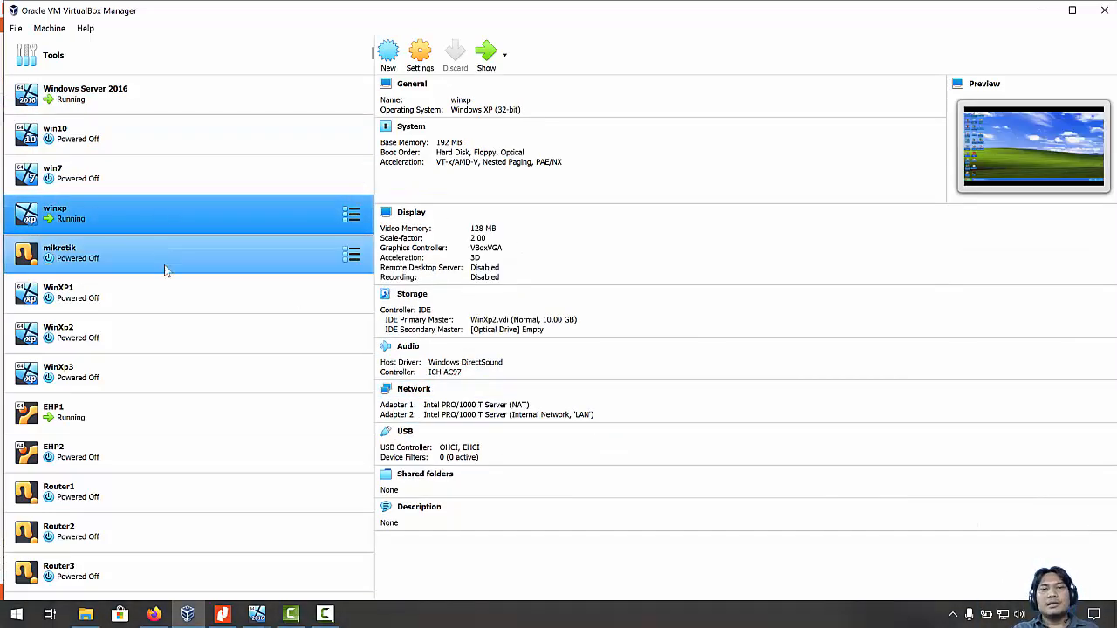
{"action": "left_click", "coordinate": [413, 391]}
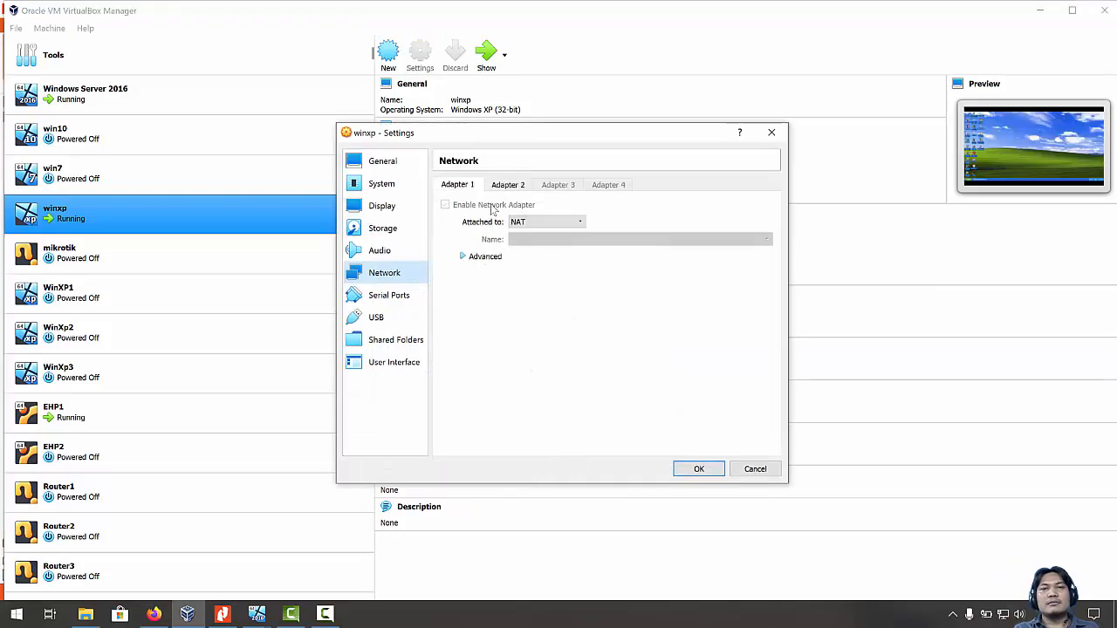
Confirm winxp's Adapter 2 is on internal network LAN with promiscuous mode Allow All, then accept.
{"action": "left_click", "coordinate": [504, 186]}
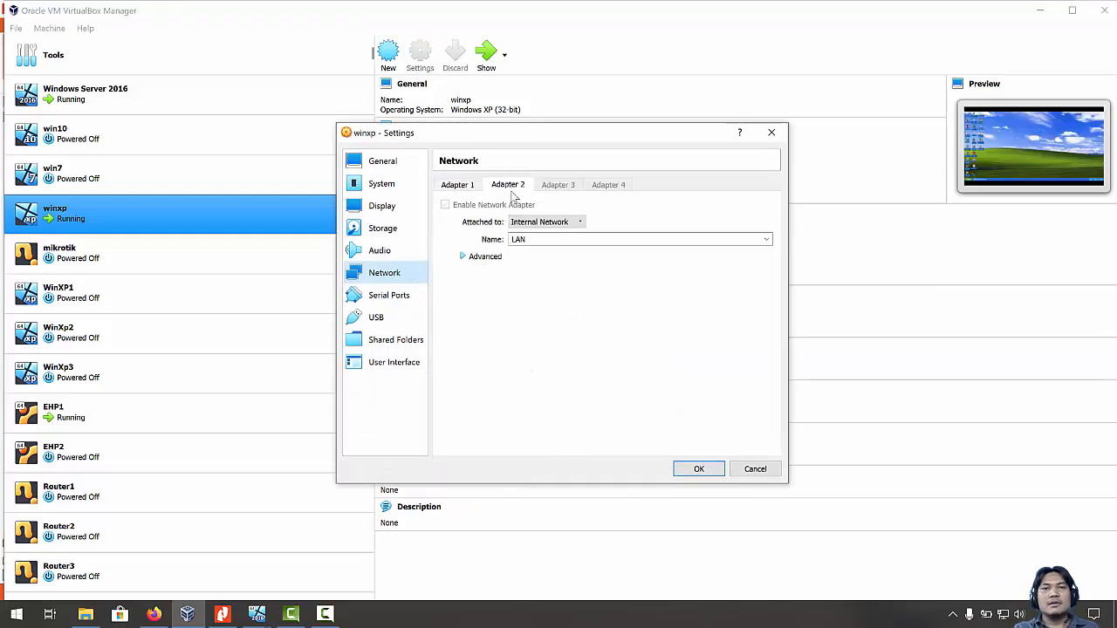
{"action": "left_click", "coordinate": [463, 257]}
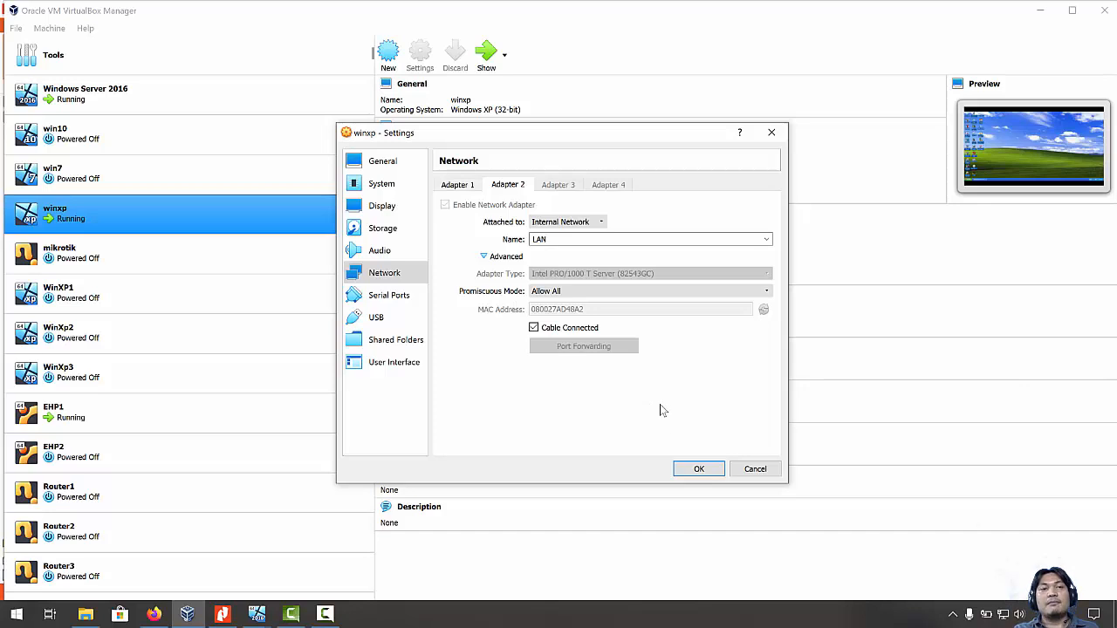
{"action": "left_click", "coordinate": [698, 469]}
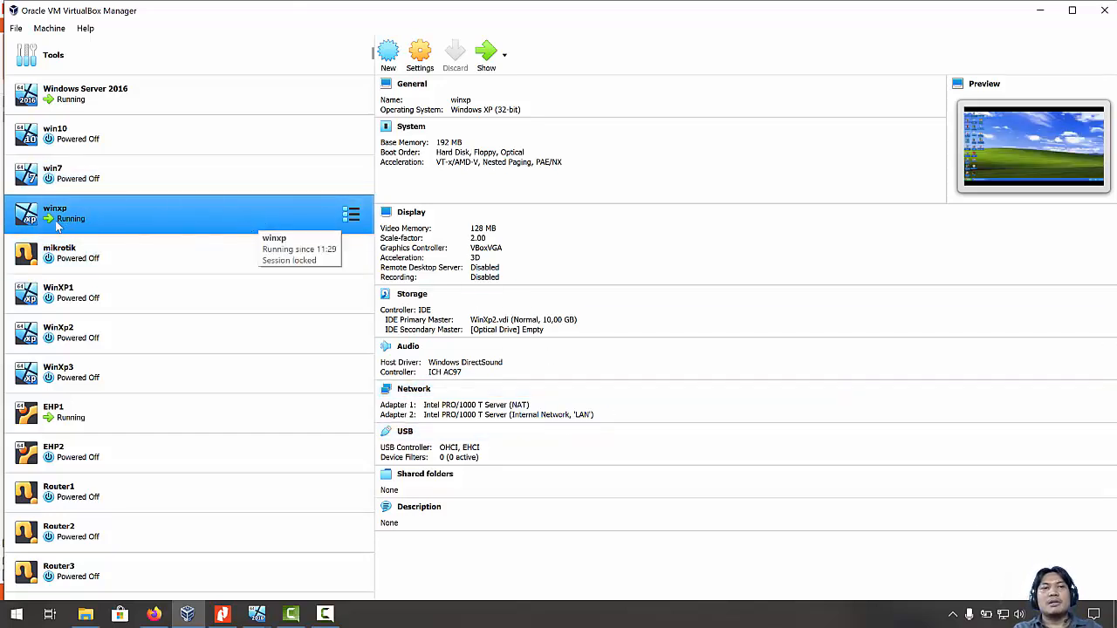
Browse the details of the winxp, EHP1, mikrotik and Windows Server 2016 machines.
{"action": "key", "text": "Home"}
{"action": "left_click", "coordinate": [145, 229]}
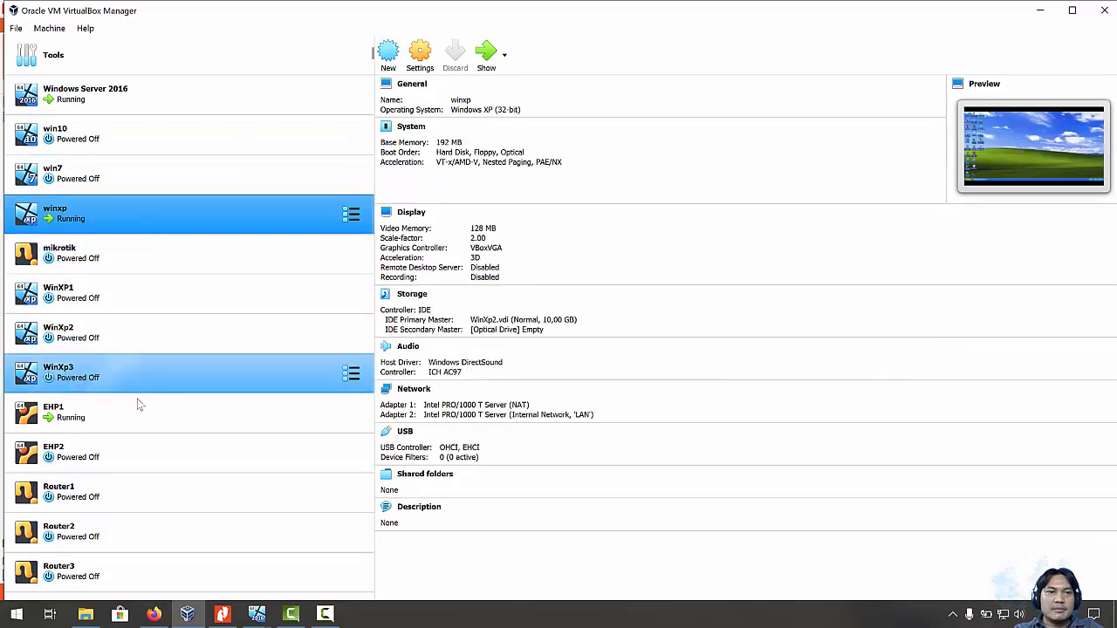
{"action": "left_click", "coordinate": [133, 412]}
{"action": "left_click", "coordinate": [148, 258]}
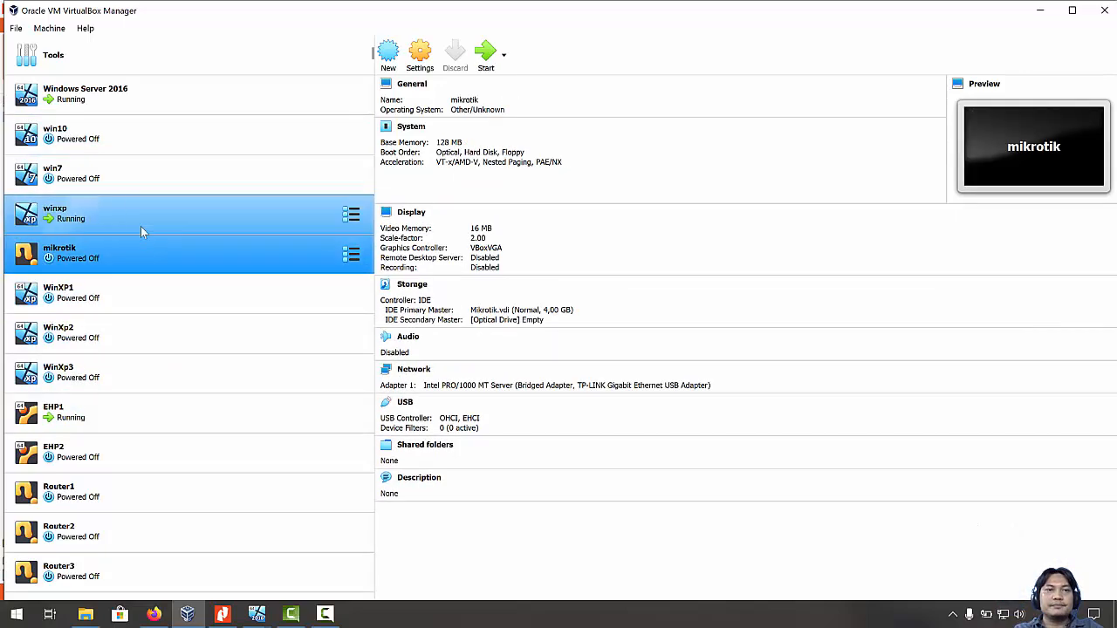
{"action": "left_click", "coordinate": [143, 220]}
{"action": "left_click", "coordinate": [164, 111]}
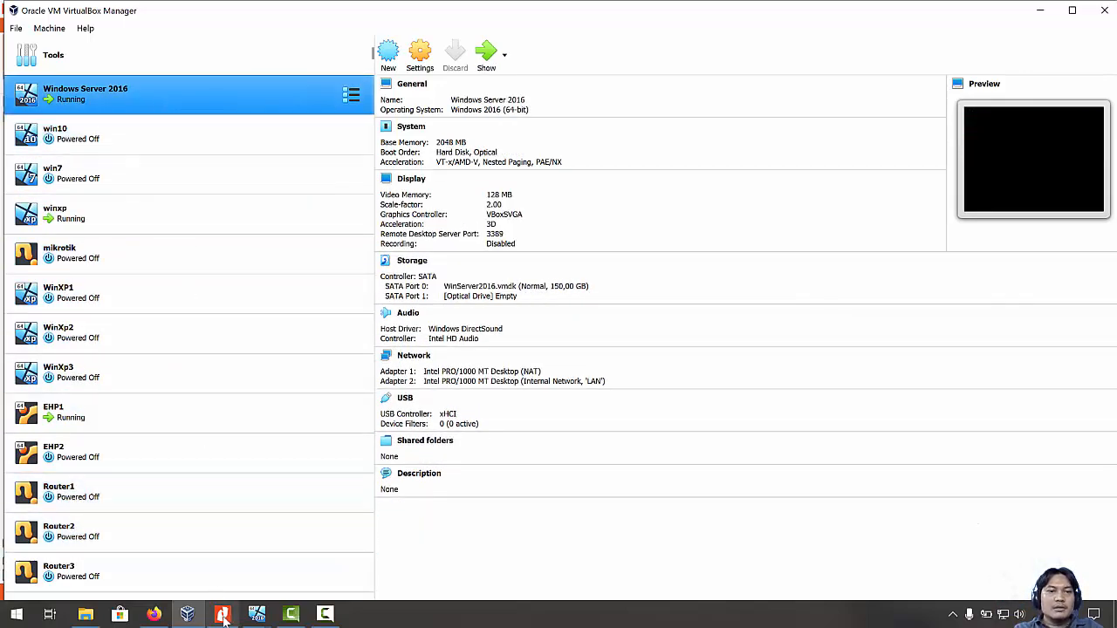
{"action": "left_click", "coordinate": [256, 614]}
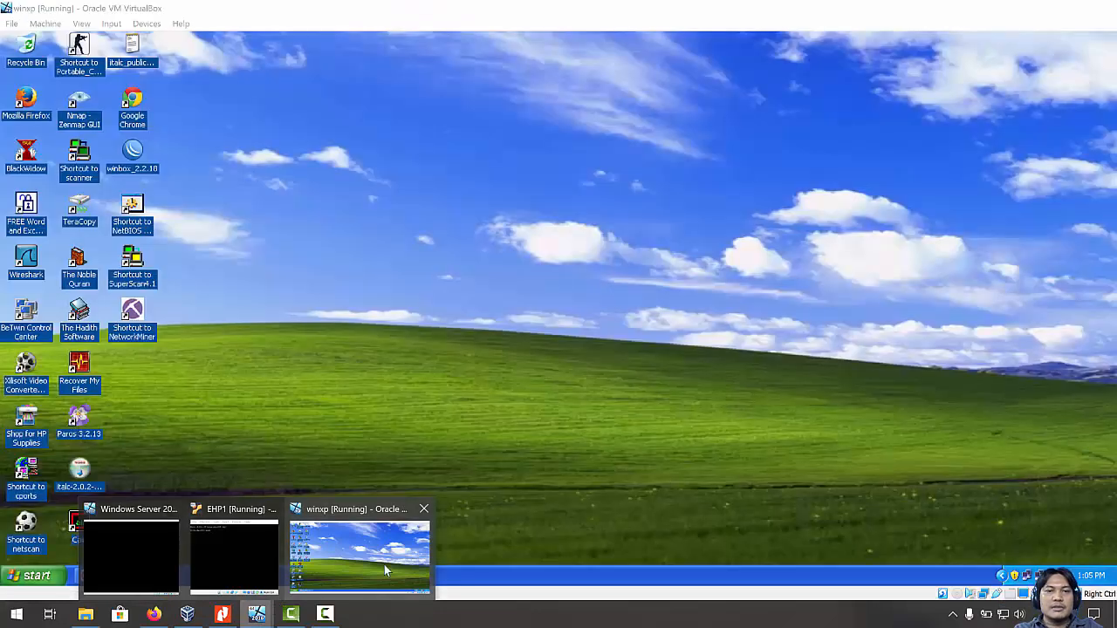
Scroll the Modul 6 PDF down to step 4 and its Wireshark packet-list screenshot.
{"action": "left_click", "coordinate": [384, 565]}
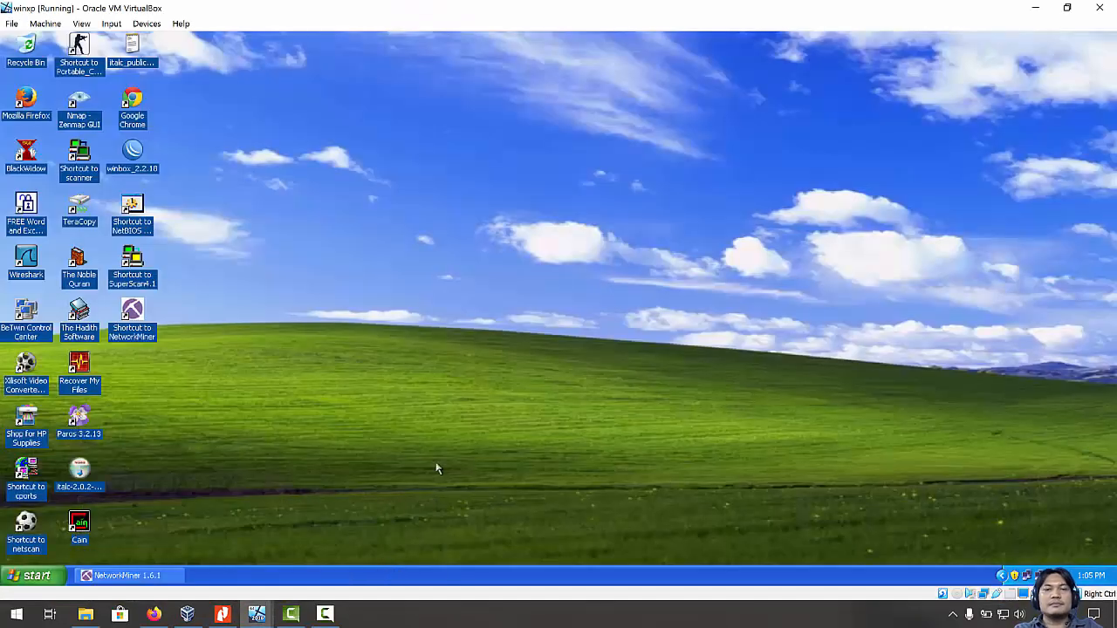
{"action": "left_click", "coordinate": [225, 611]}
{"action": "scroll", "coordinate": [419, 398], "scroll_direction": "up", "scroll_amount": 1}
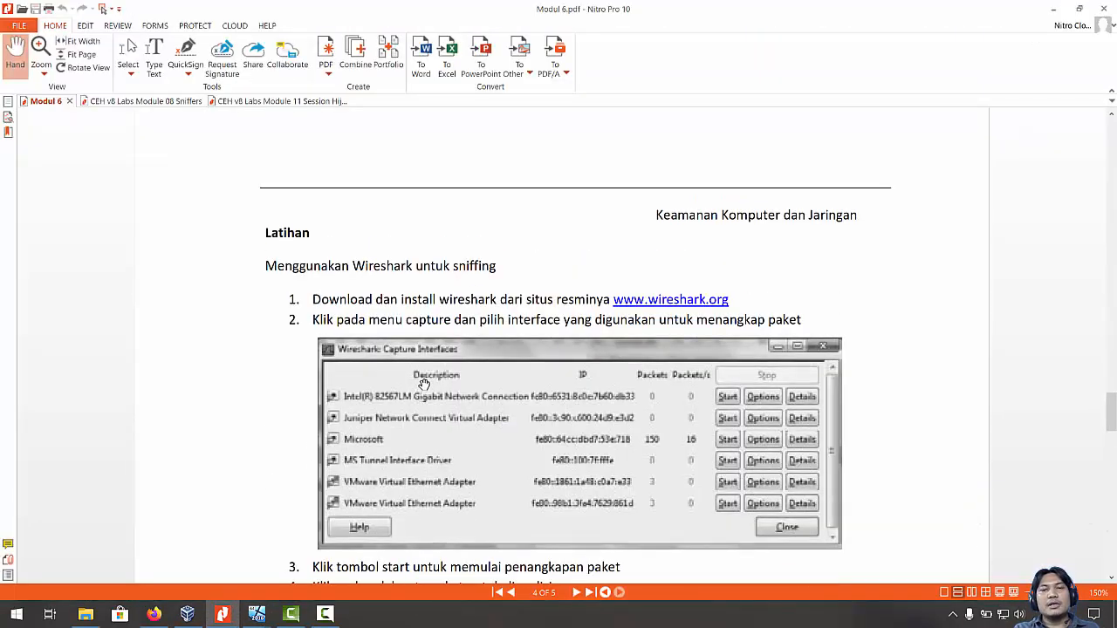
{"action": "scroll", "coordinate": [424, 384], "scroll_direction": "down", "scroll_amount": 1}
{"action": "scroll", "coordinate": [335, 316], "scroll_direction": "down", "scroll_amount": 1}
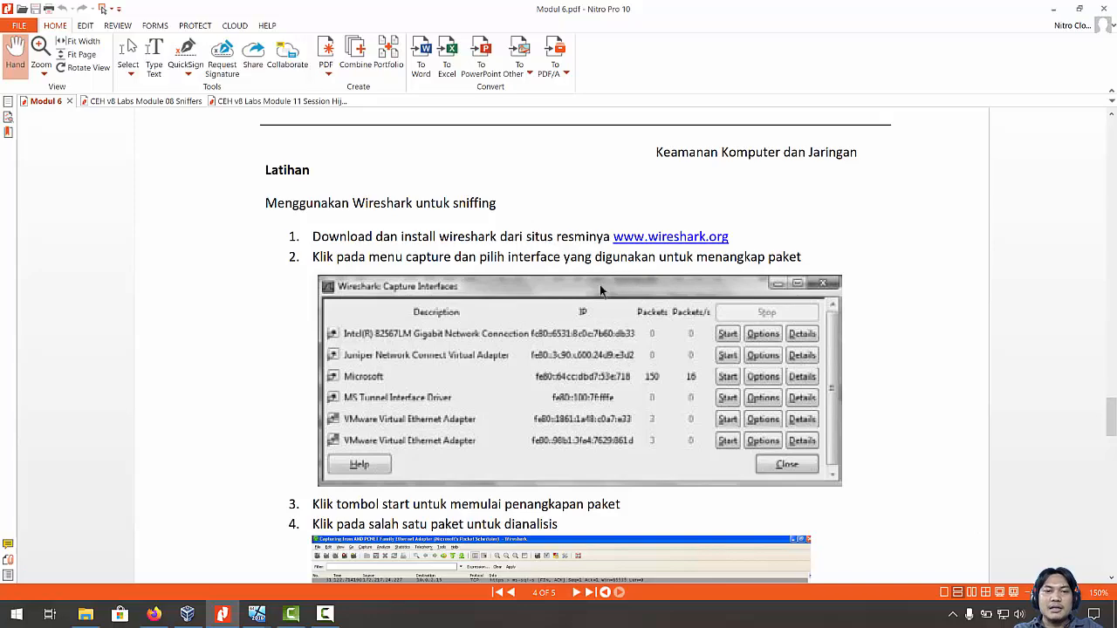
{"action": "scroll", "coordinate": [542, 345], "scroll_direction": "down", "scroll_amount": 3}
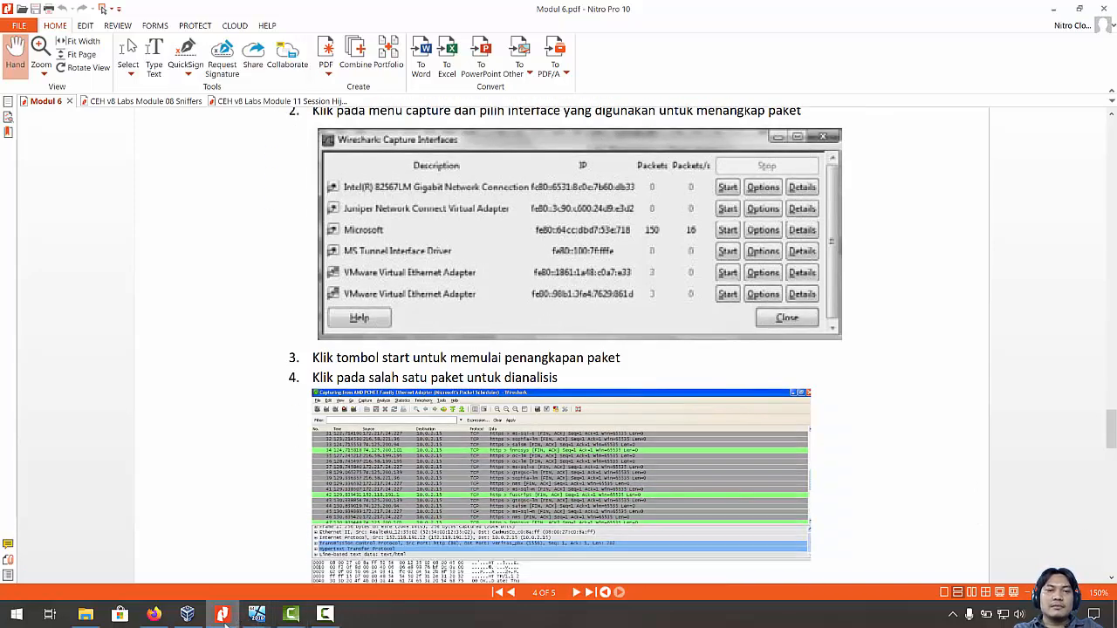
Launch Wireshark 1.8.2 from the Windows XP desktop shortcut in the winxp VM.
{"action": "mouse_move", "coordinate": [256, 614]}
{"action": "left_click", "coordinate": [361, 548]}
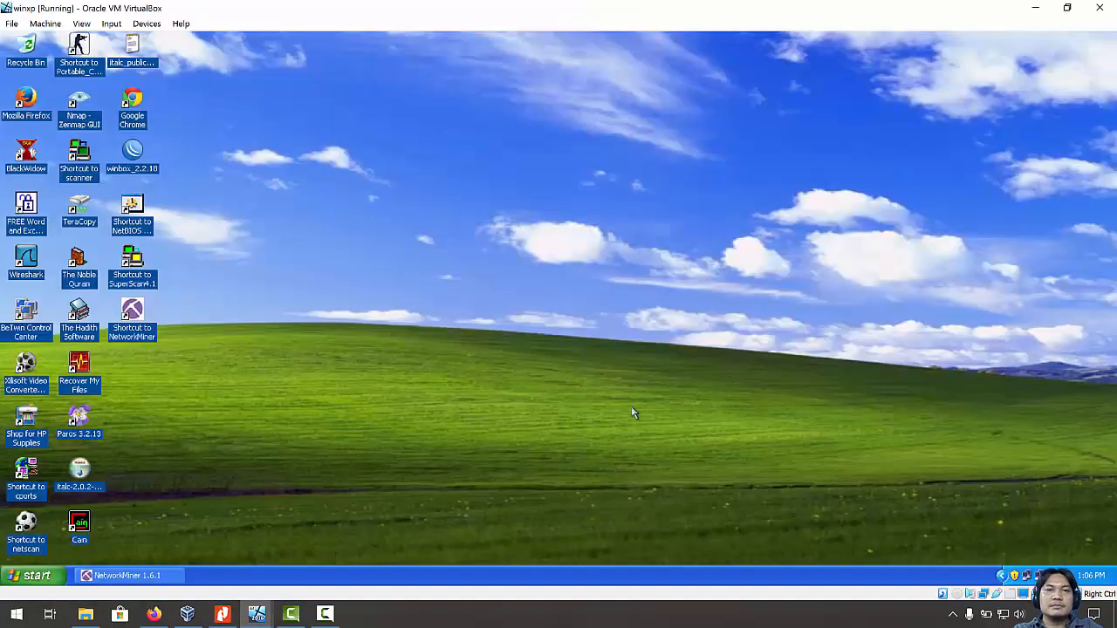
{"action": "left_click", "coordinate": [15, 263]}
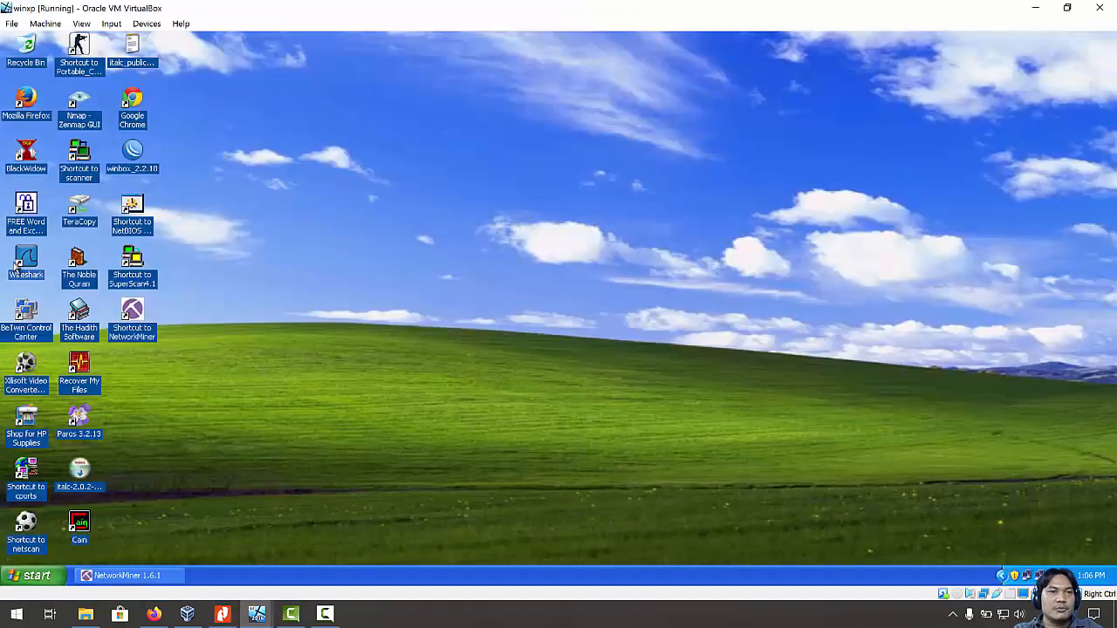
{"action": "double_click", "coordinate": [26, 271]}
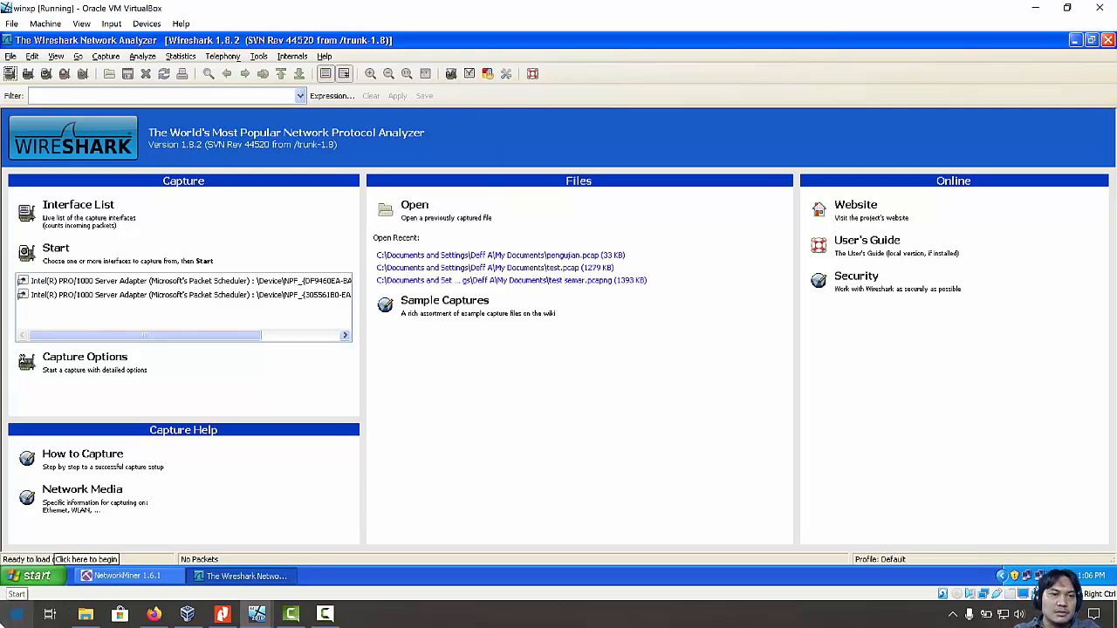
{"action": "left_click", "coordinate": [12, 616]}
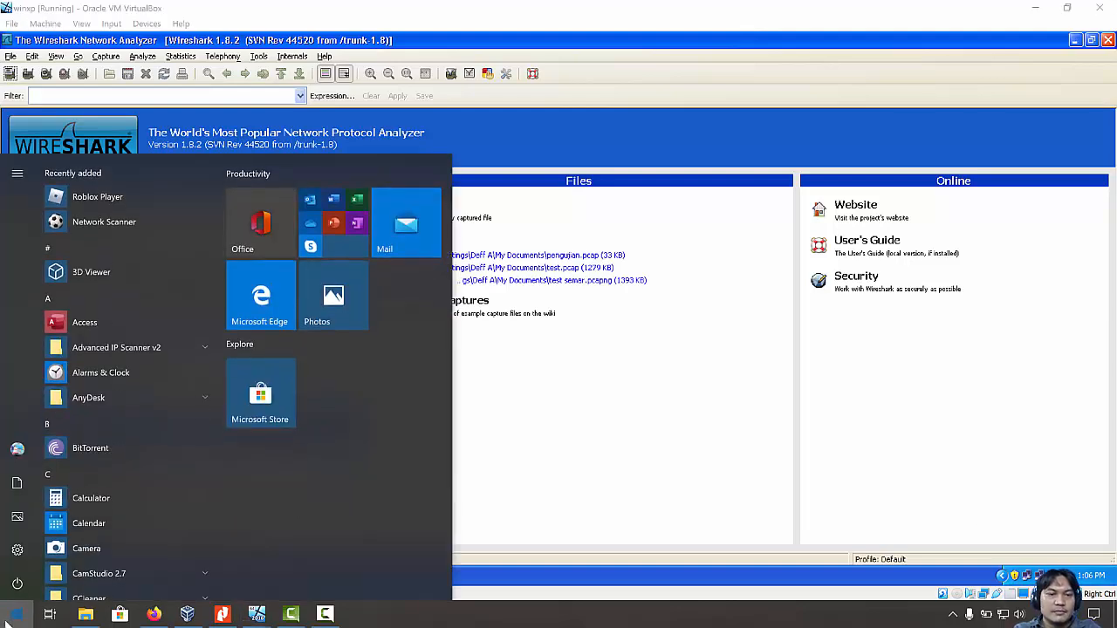
Launch host Wireshark 3.2.1 by searching 'wire' and select its Ethernet interface.
{"action": "type", "text": "wire"}
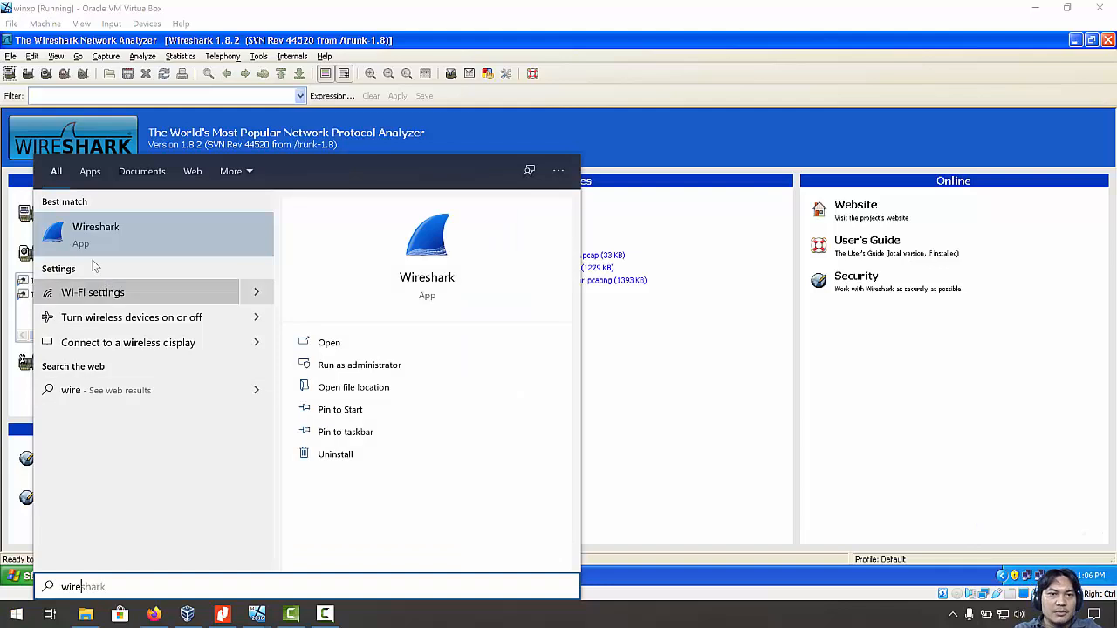
{"action": "left_click", "coordinate": [74, 237]}
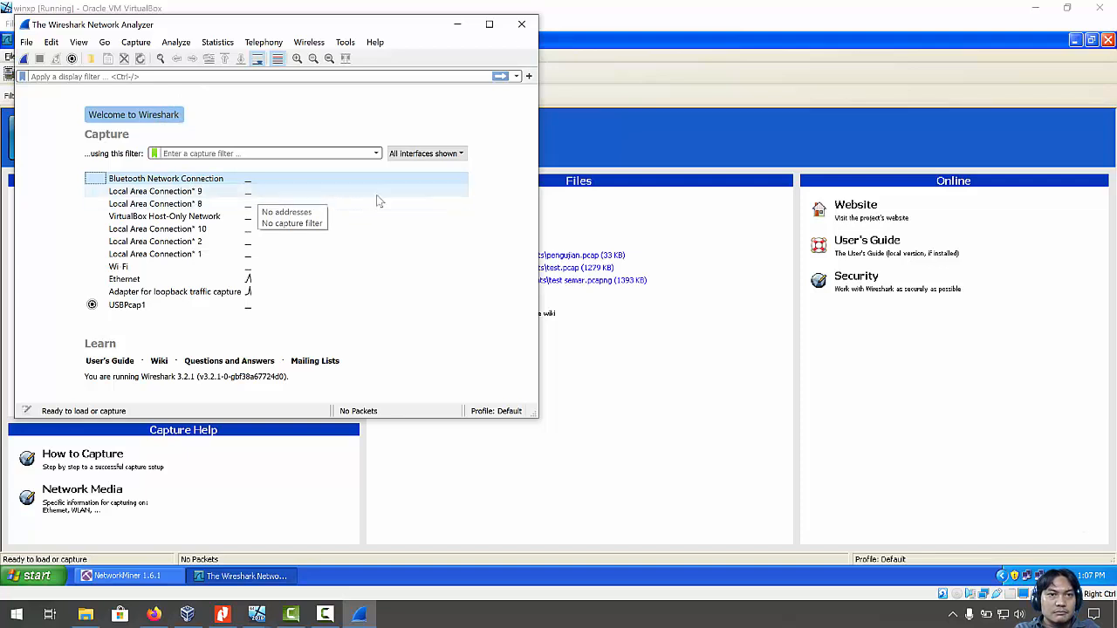
{"action": "left_click", "coordinate": [143, 279]}
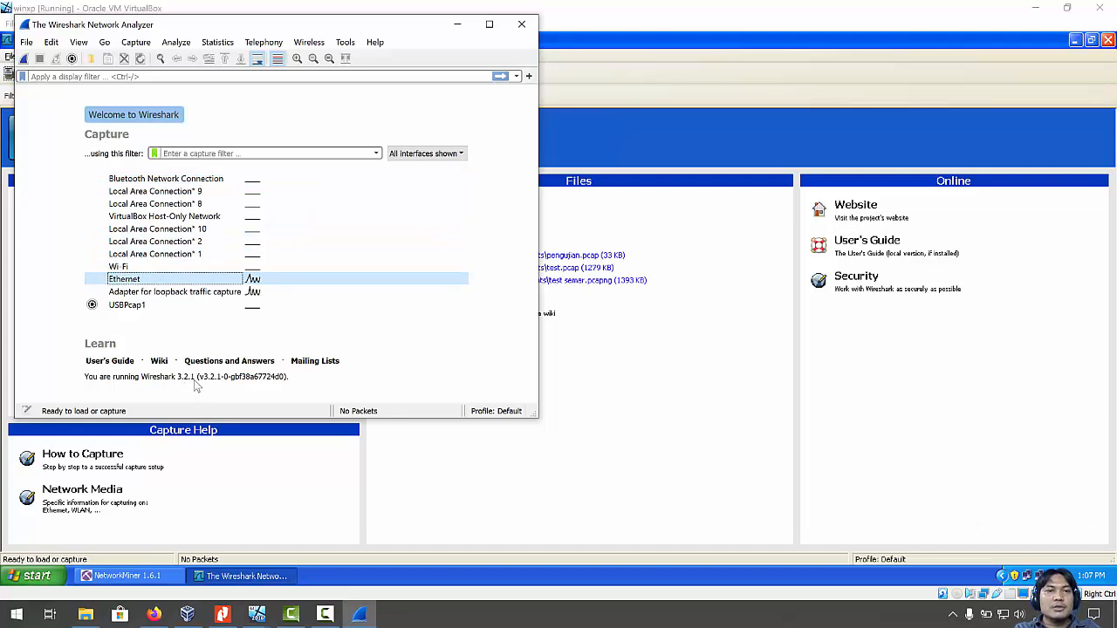
Bring the winxp VM's Wireshark 1.8.2 start page back to the front.
{"action": "left_click", "coordinate": [625, 432]}
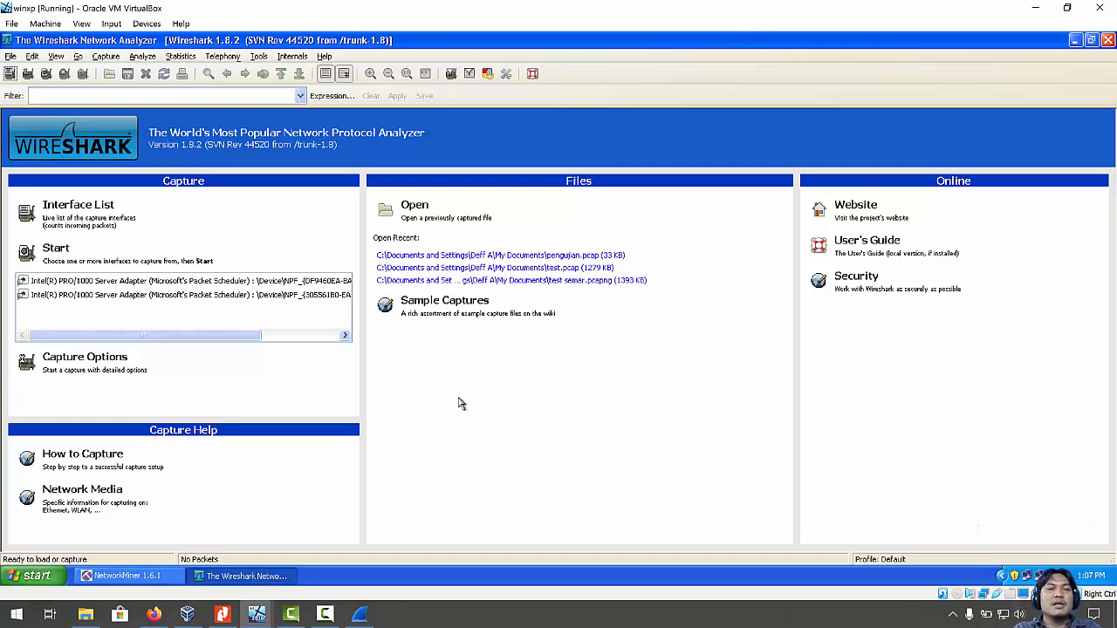
{"action": "left_click", "coordinate": [187, 613]}
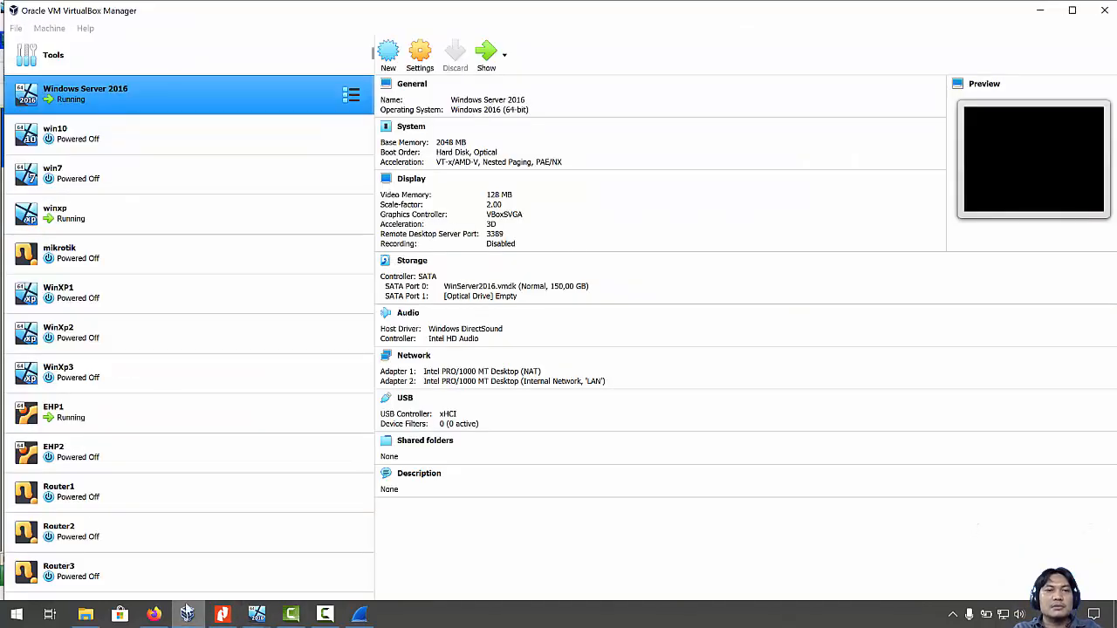
{"action": "scroll", "coordinate": [177, 235], "scroll_direction": "down", "scroll_amount": 4}
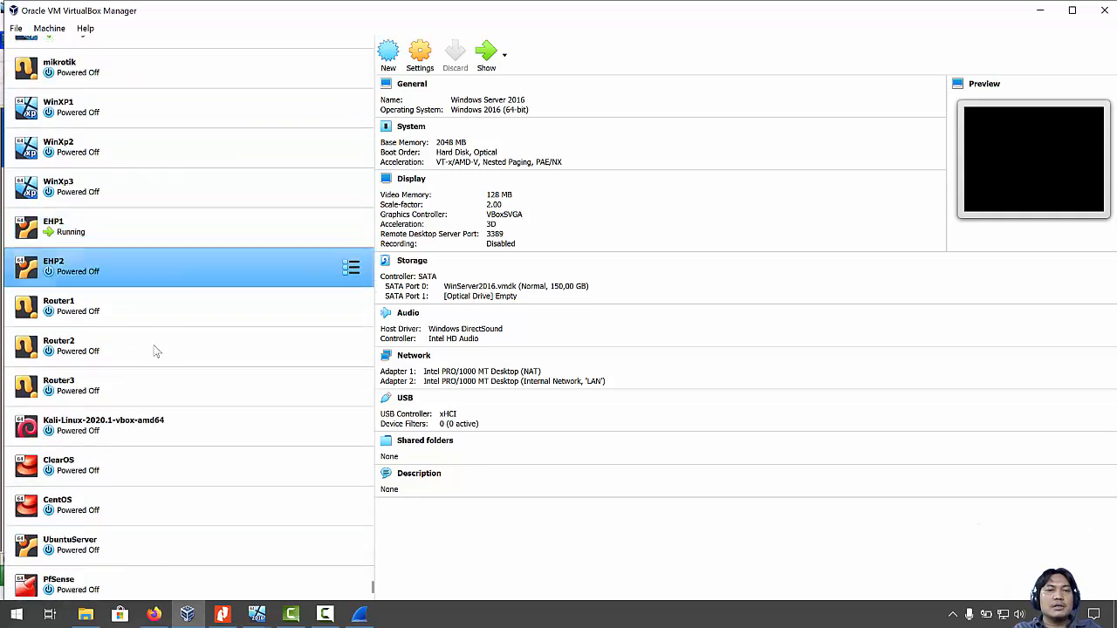
{"action": "left_click", "coordinate": [123, 428]}
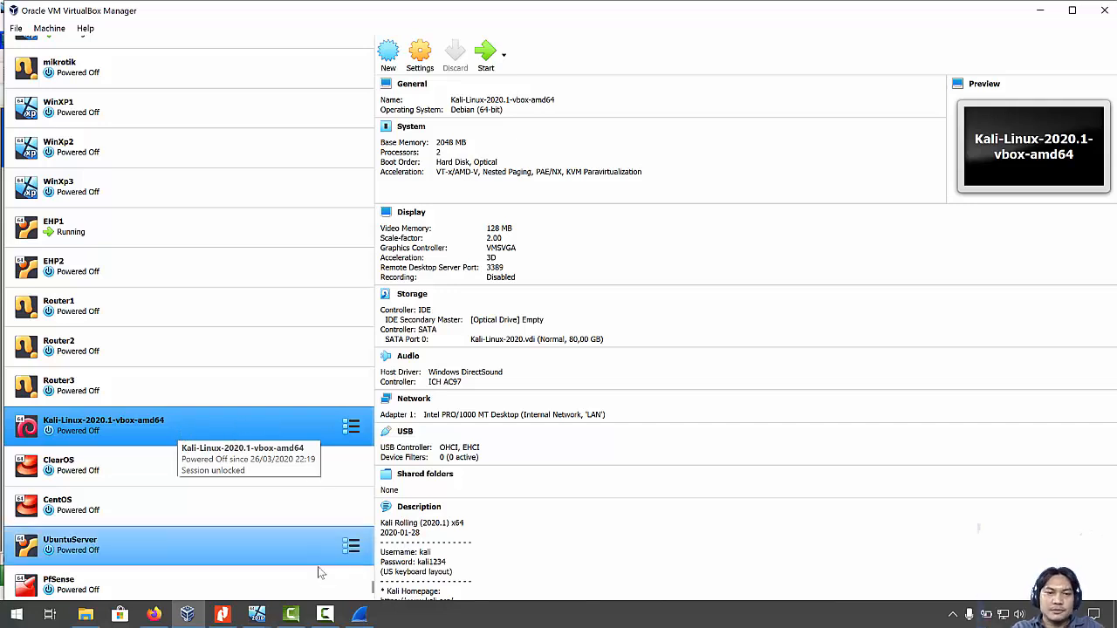
{"action": "left_click", "coordinate": [370, 617]}
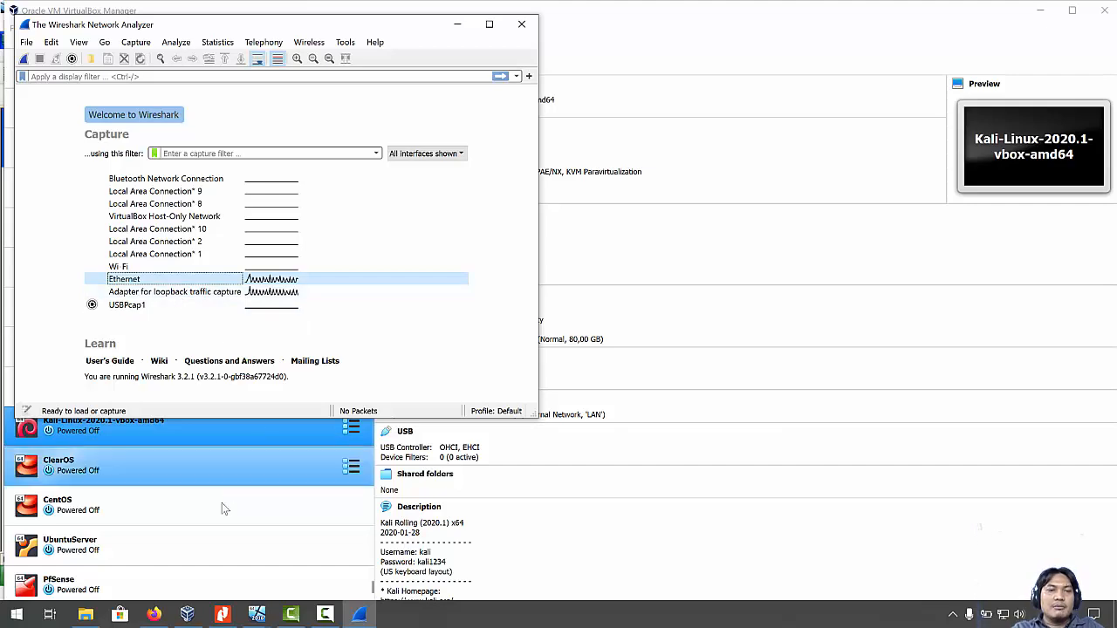
{"action": "left_click", "coordinate": [257, 614]}
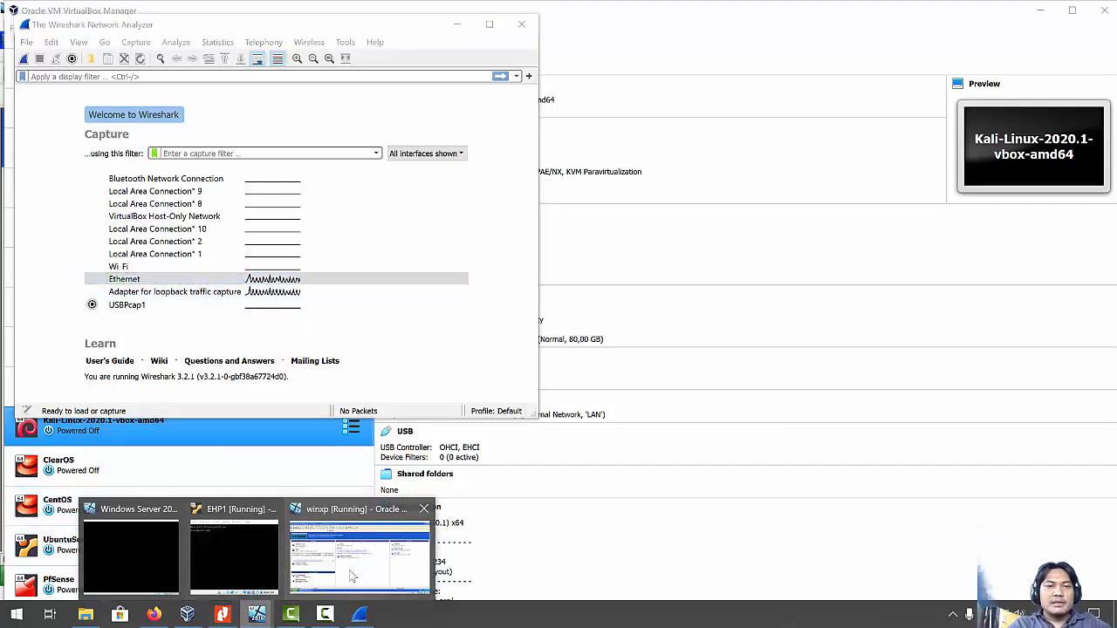
{"action": "mouse_move", "coordinate": [379, 573]}
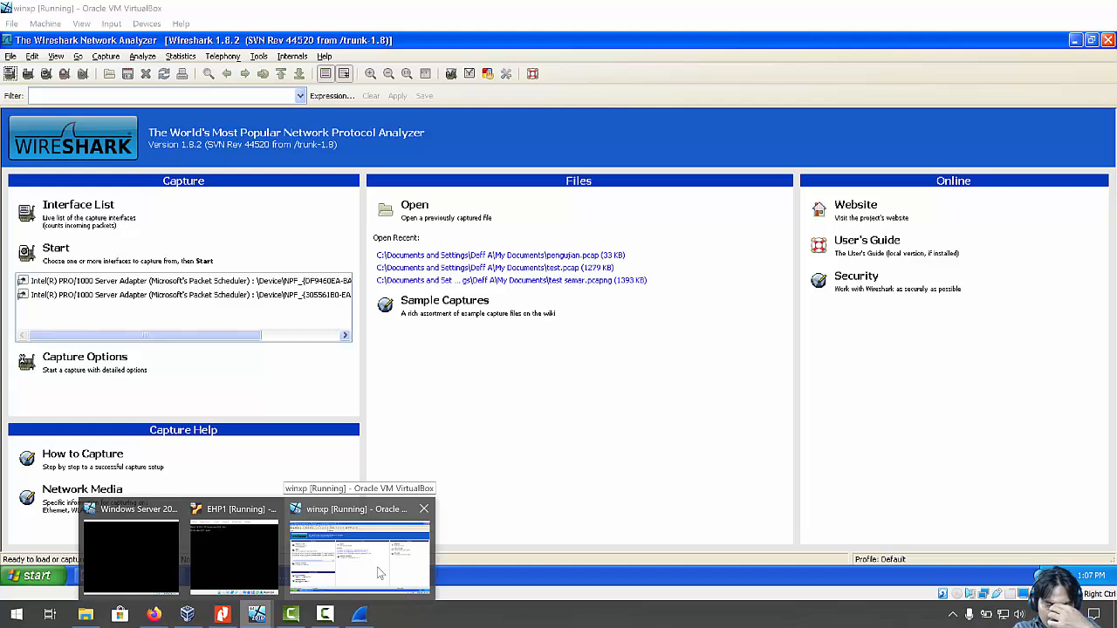
Check the XP Wireshark's two Intel PRO/1000 adapters against winxp's details in VirtualBox Manager.
{"action": "left_click", "coordinate": [380, 574]}
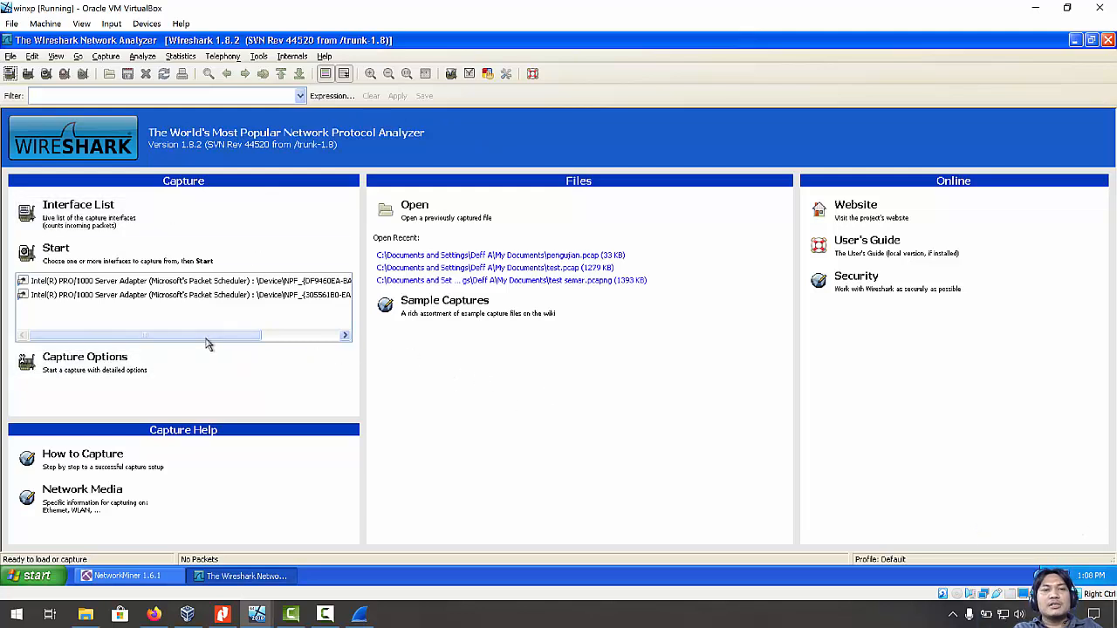
{"action": "left_click", "coordinate": [202, 282]}
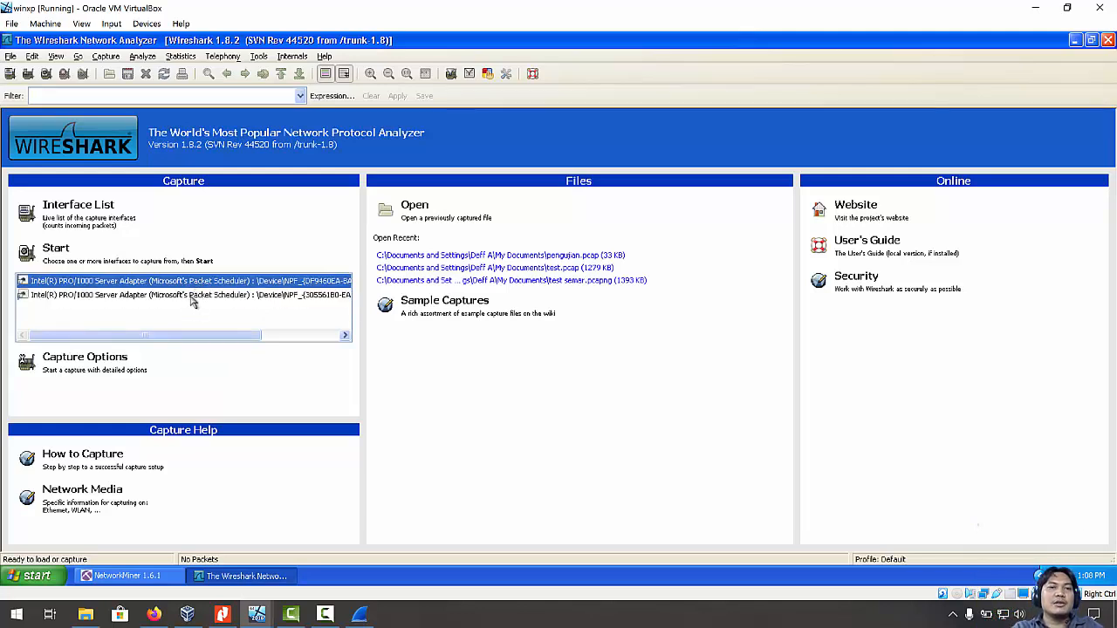
{"action": "left_click", "coordinate": [191, 296]}
{"action": "left_click", "coordinate": [194, 284]}
{"action": "left_click", "coordinate": [187, 614]}
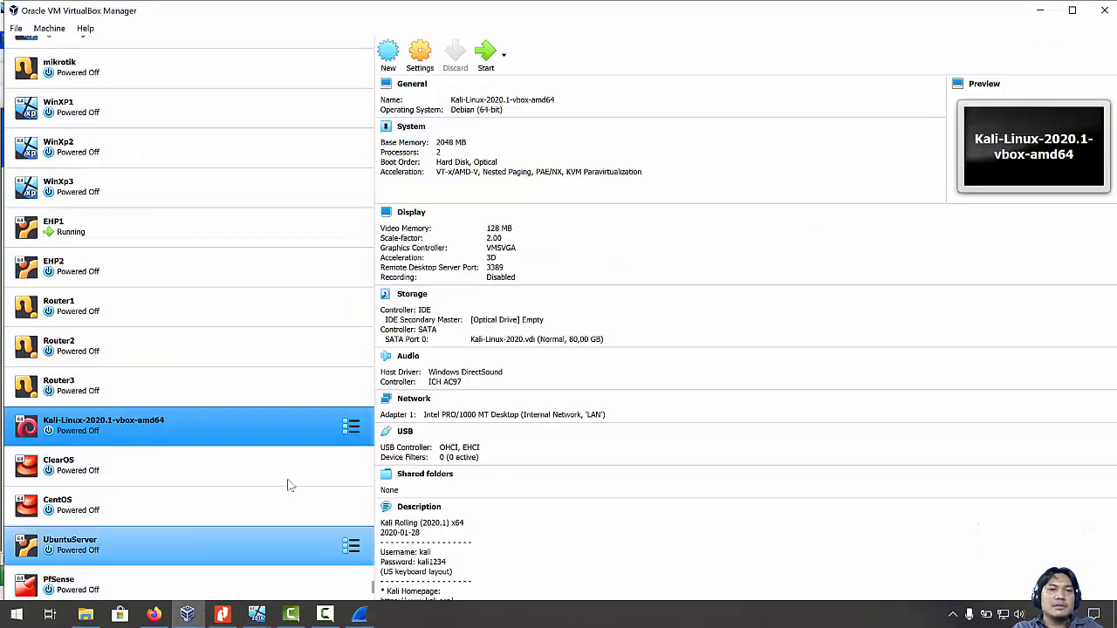
{"action": "scroll", "coordinate": [145, 181], "scroll_direction": "up", "scroll_amount": 3}
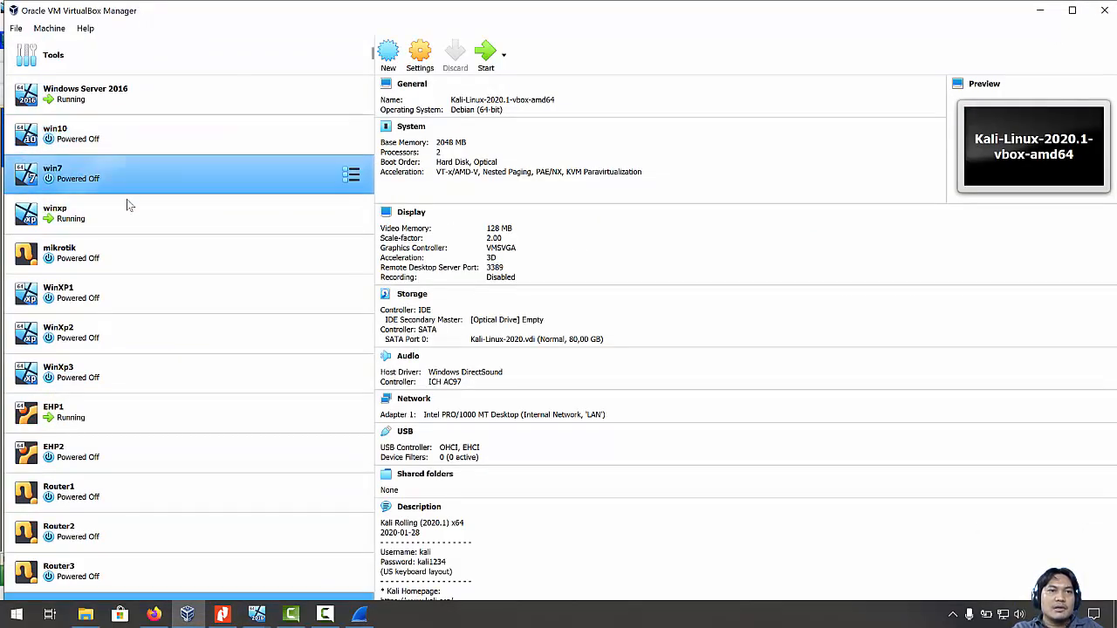
{"action": "left_click", "coordinate": [120, 213]}
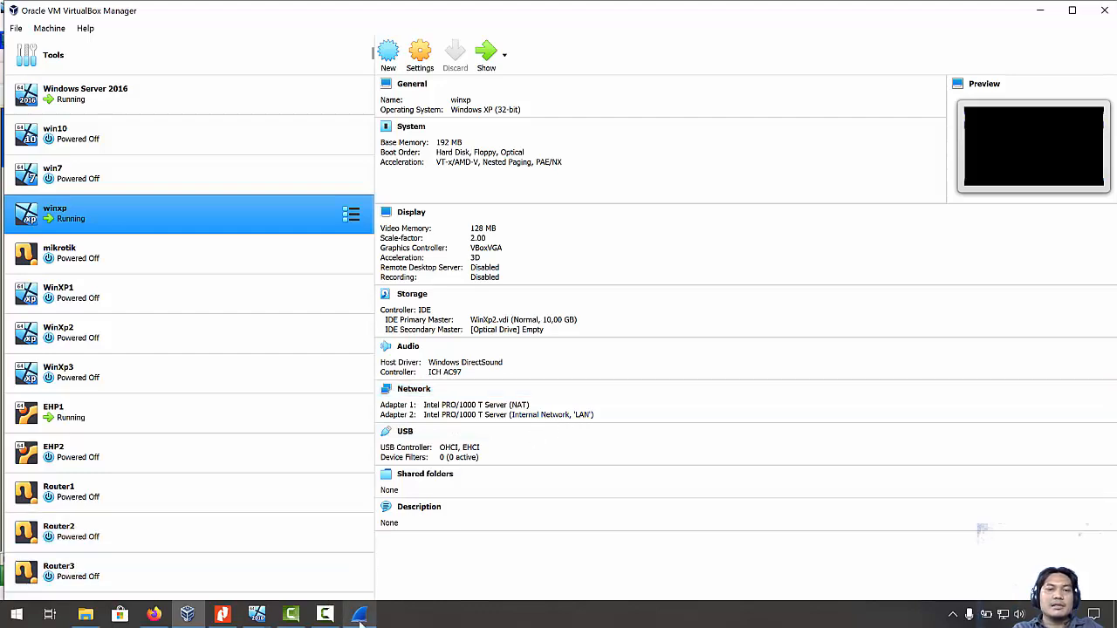
Back in the XP VM, settle on the first adapter and open the Capture Interfaces list.
{"action": "mouse_move", "coordinate": [256, 614]}
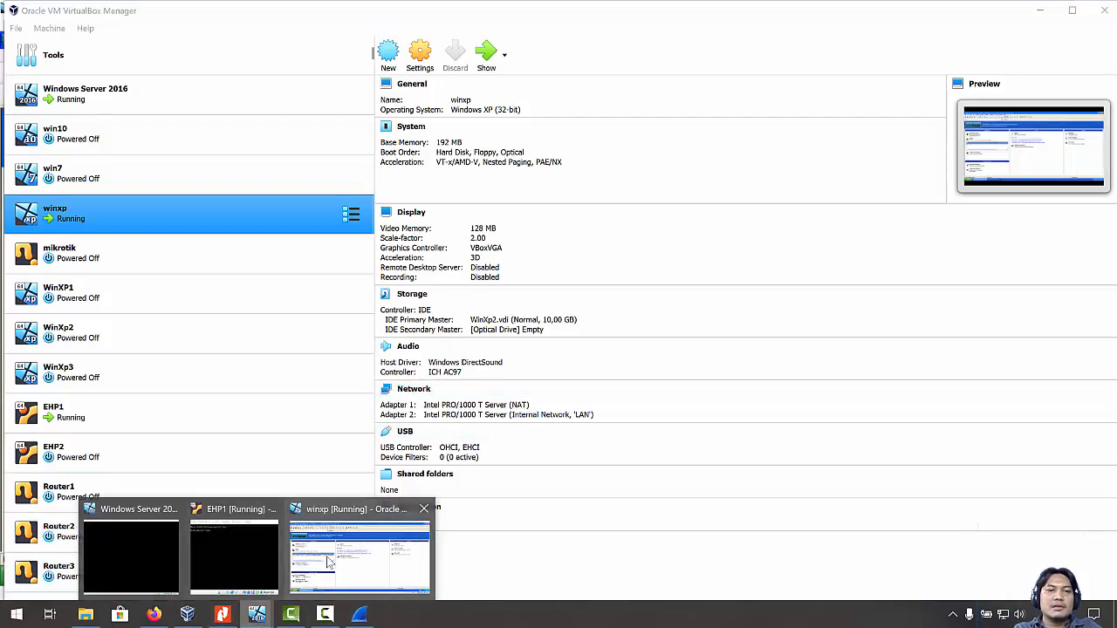
{"action": "left_click", "coordinate": [343, 550]}
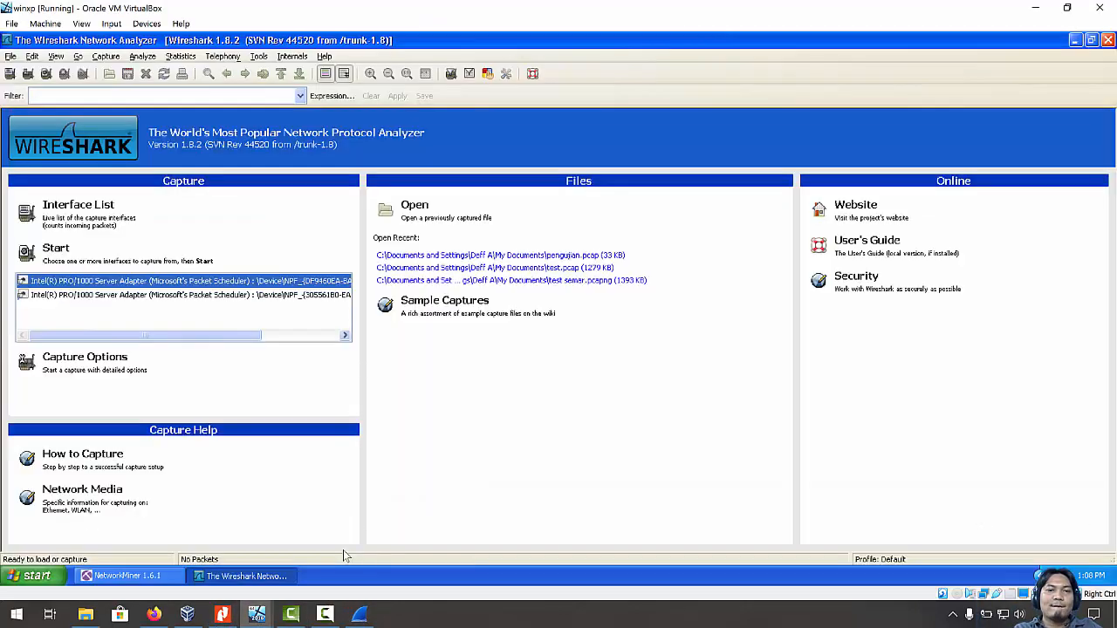
{"action": "left_click", "coordinate": [180, 296]}
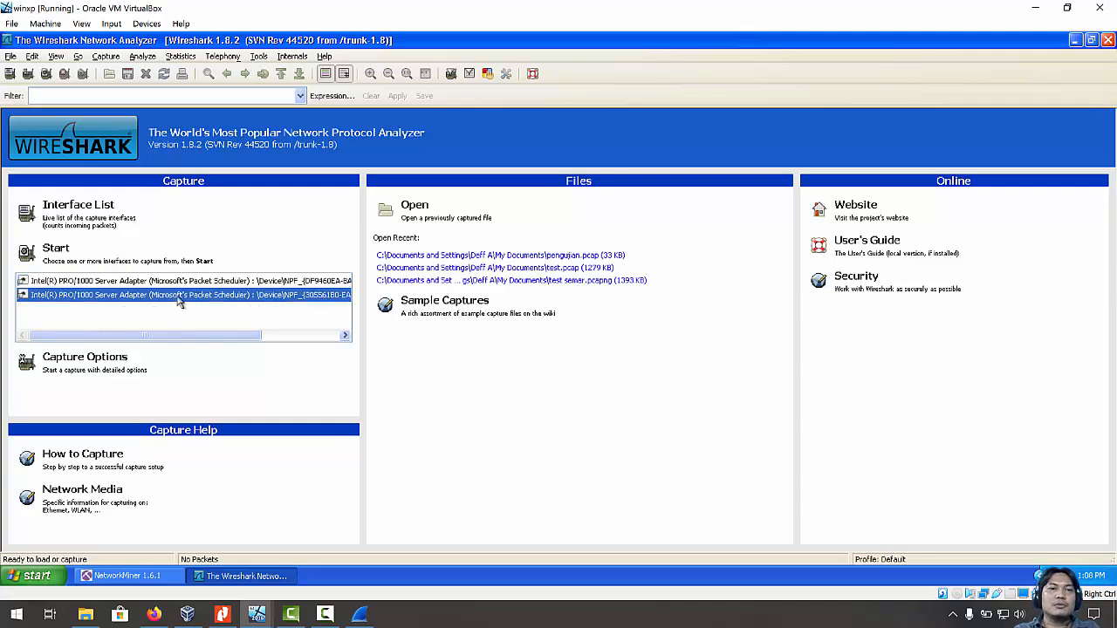
{"action": "left_click", "coordinate": [180, 282]}
{"action": "left_click", "coordinate": [180, 297]}
{"action": "left_click", "coordinate": [182, 283]}
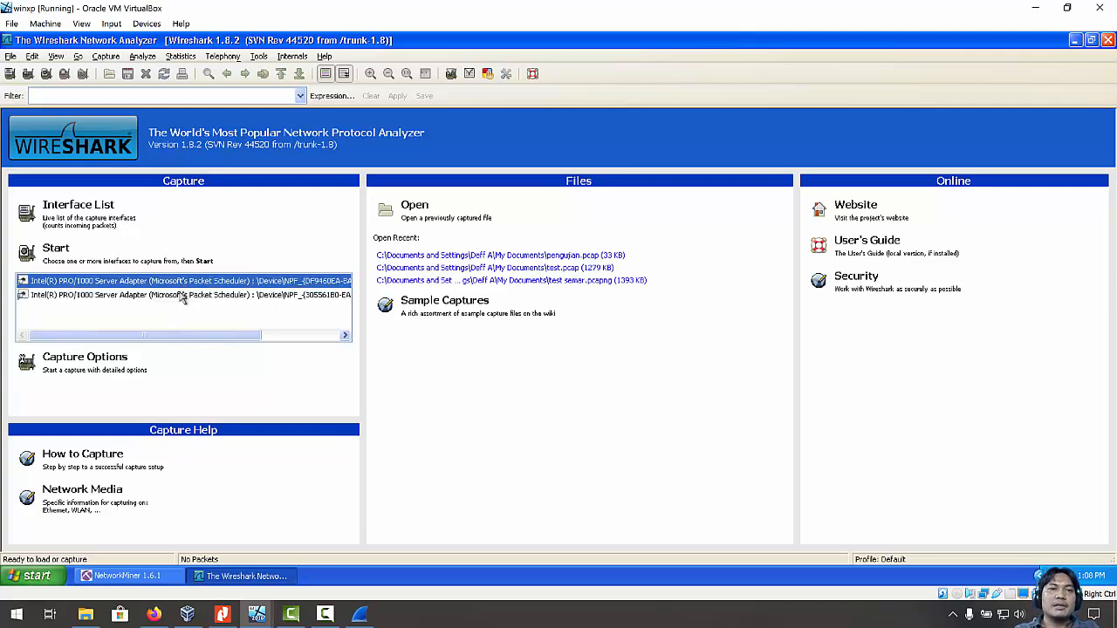
{"action": "left_click", "coordinate": [181, 296]}
{"action": "left_click", "coordinate": [179, 285]}
{"action": "left_click", "coordinate": [178, 296]}
{"action": "left_click", "coordinate": [178, 285]}
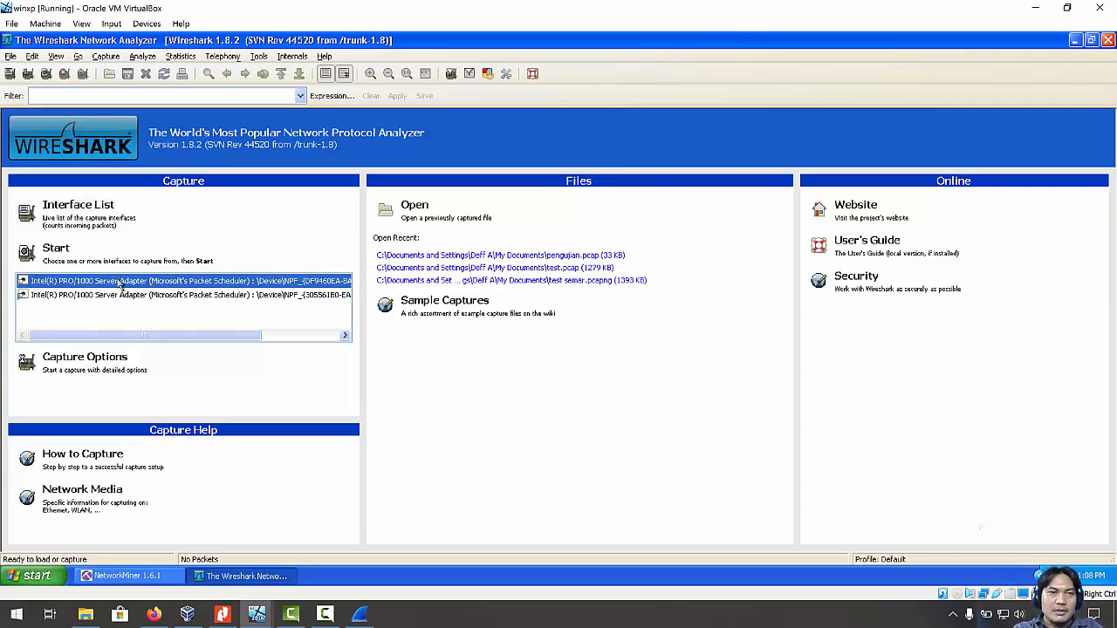
{"action": "left_click", "coordinate": [91, 212]}
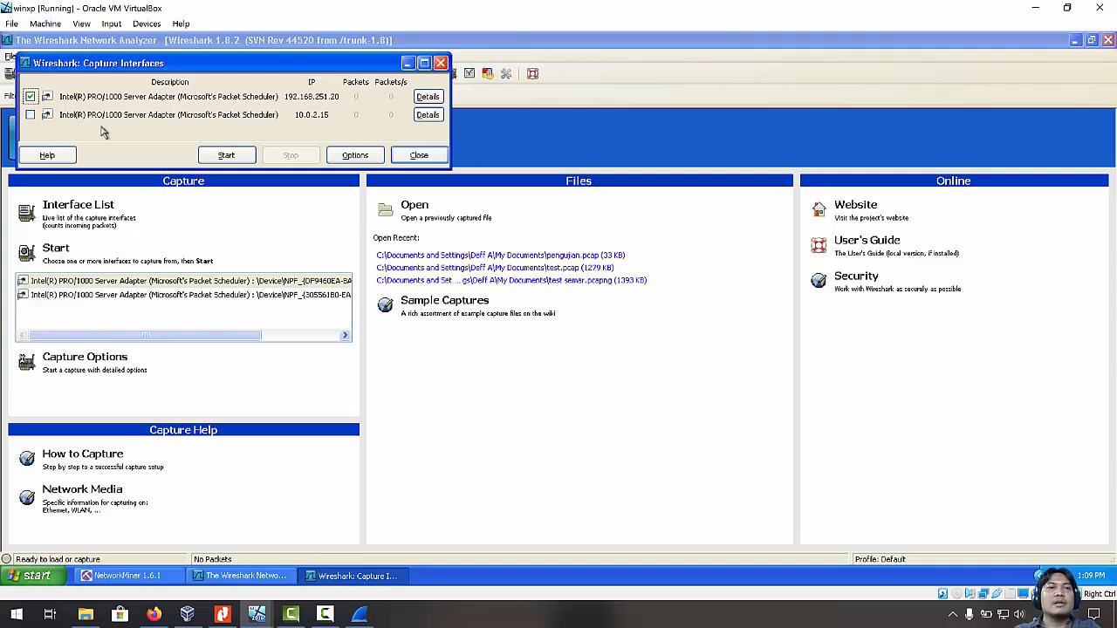
Leave only the 192.168.251.20 adapter ticked in Capture Interfaces and start capturing.
{"action": "left_click", "coordinate": [30, 115]}
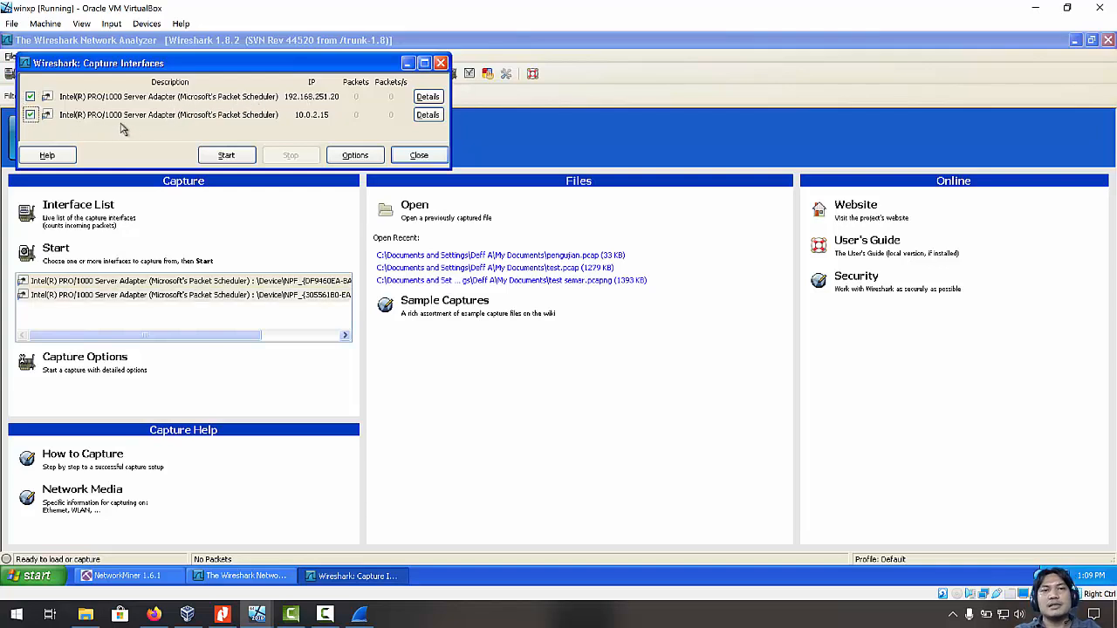
{"action": "left_click", "coordinate": [31, 116]}
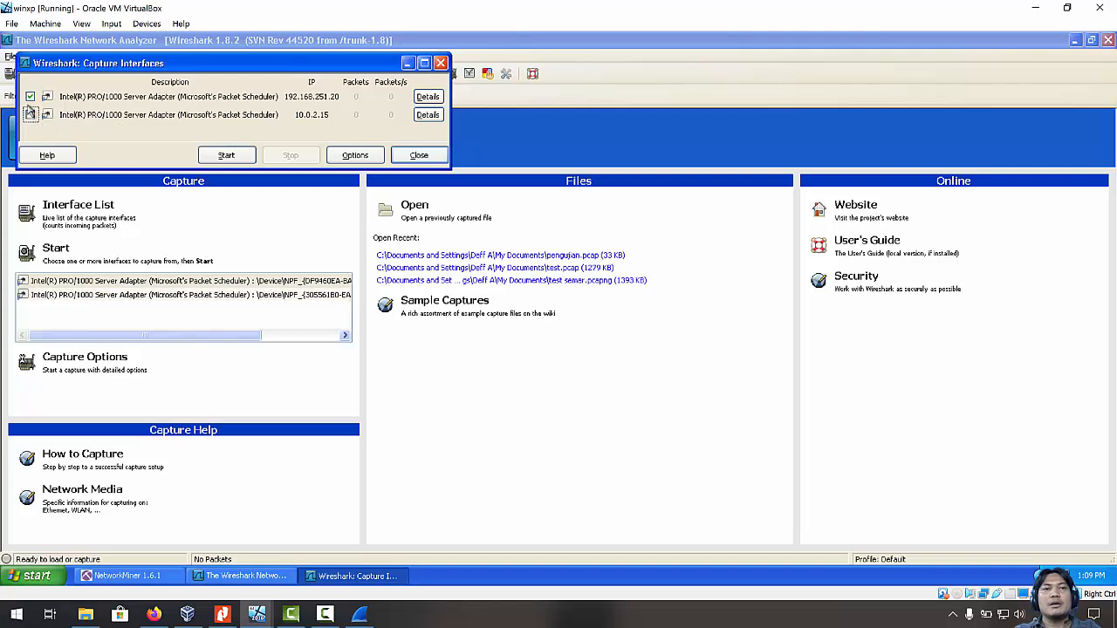
{"action": "left_click", "coordinate": [30, 97]}
{"action": "left_click", "coordinate": [31, 115]}
{"action": "left_click", "coordinate": [30, 97]}
{"action": "left_click", "coordinate": [30, 115]}
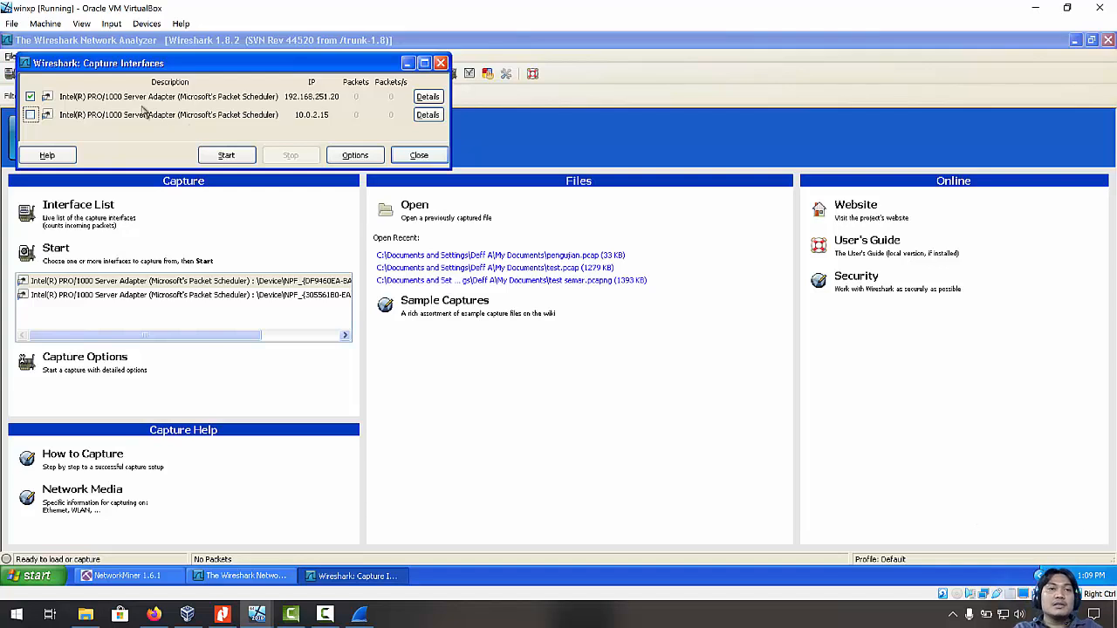
{"action": "left_click", "coordinate": [227, 155]}
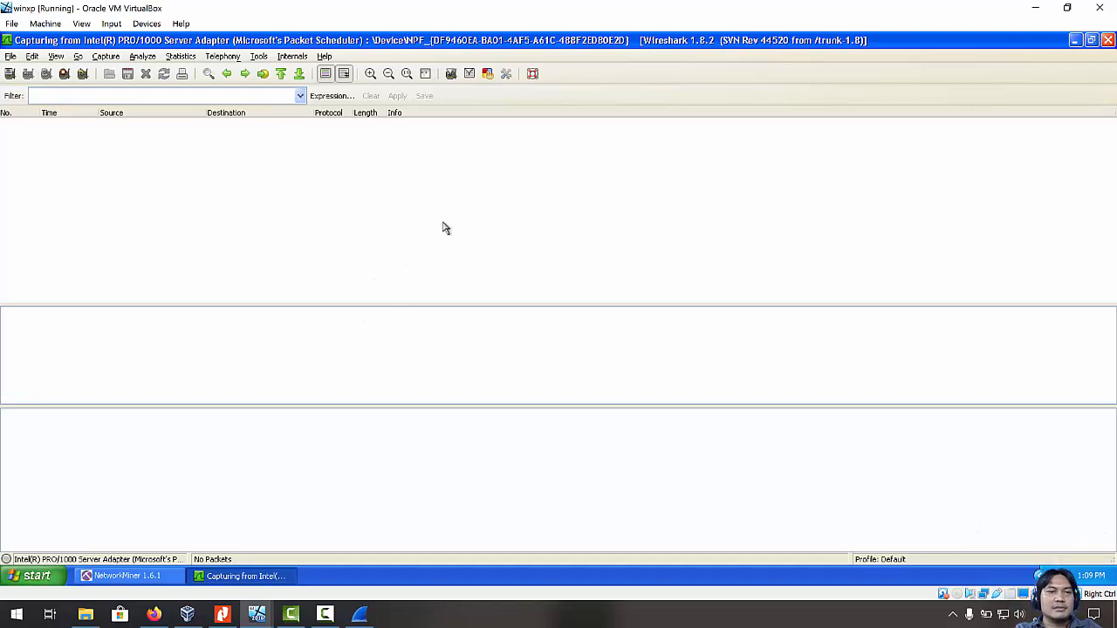
Launch Mozilla Firefox in the XP VM, restore it down and move it to the right.
{"action": "left_click", "coordinate": [39, 576]}
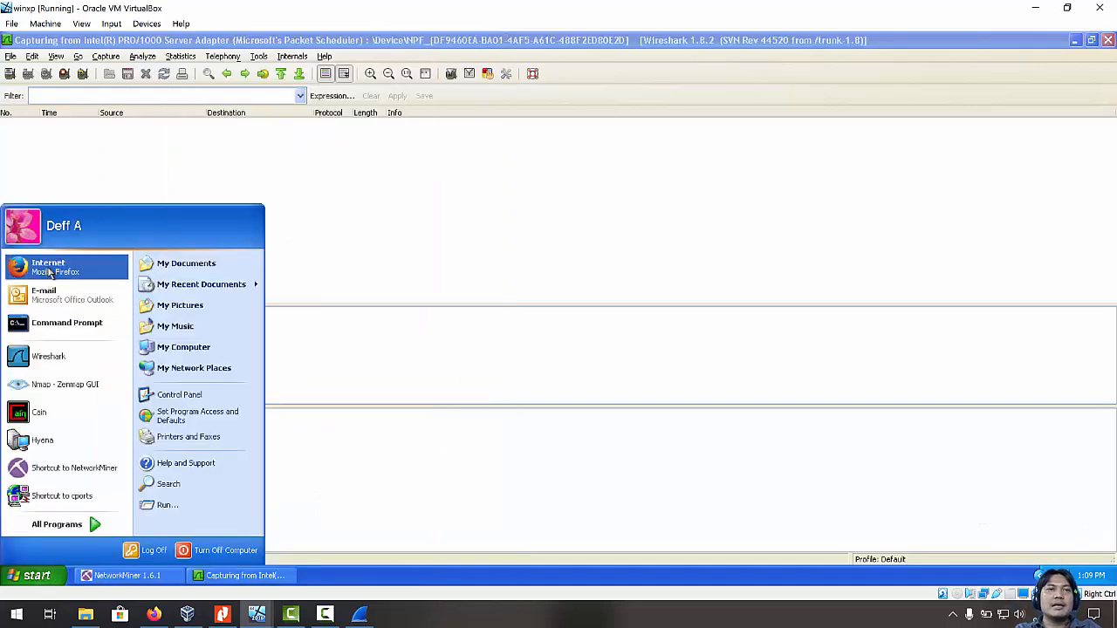
{"action": "left_click", "coordinate": [49, 273]}
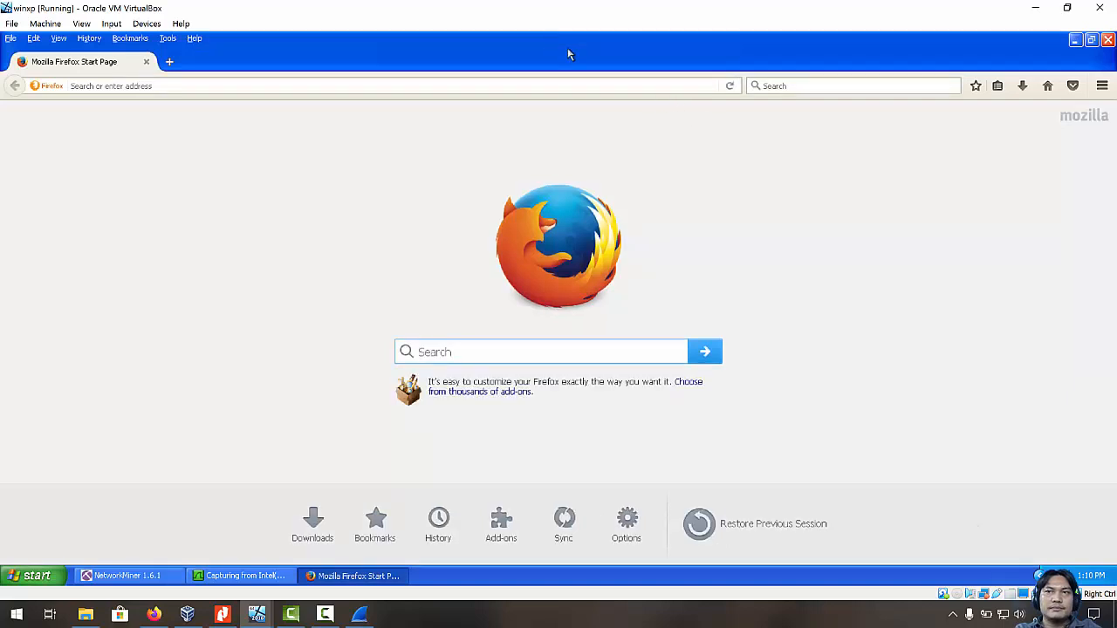
{"action": "left_click", "coordinate": [1091, 40]}
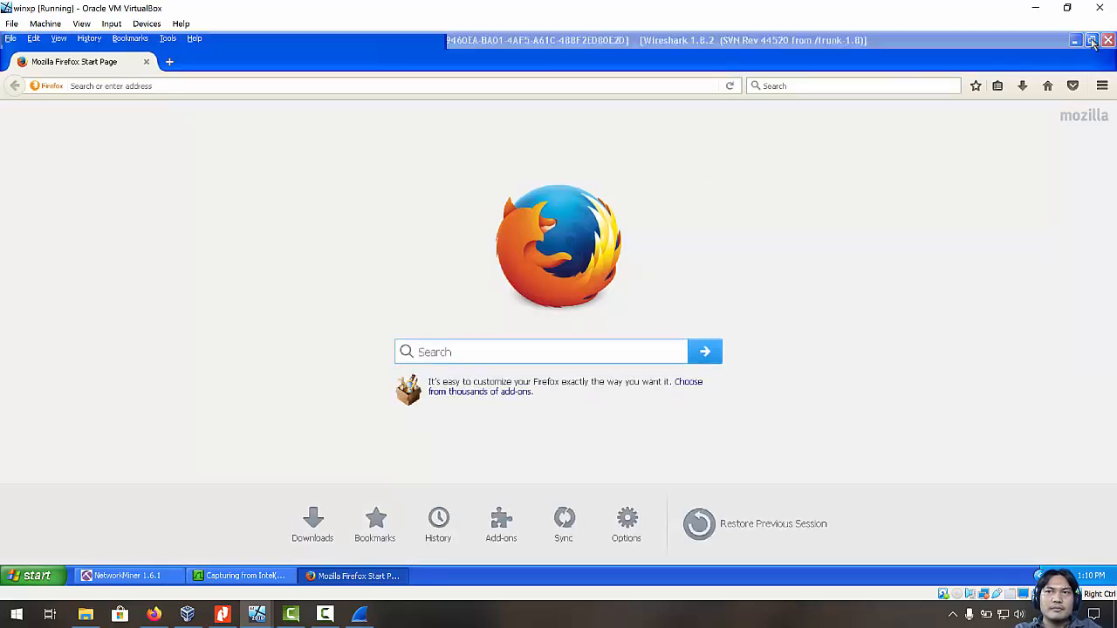
{"action": "left_click_drag", "start_coordinate": [277, 42], "coordinate": [817, 123]}
{"action": "left_click", "coordinate": [644, 171]}
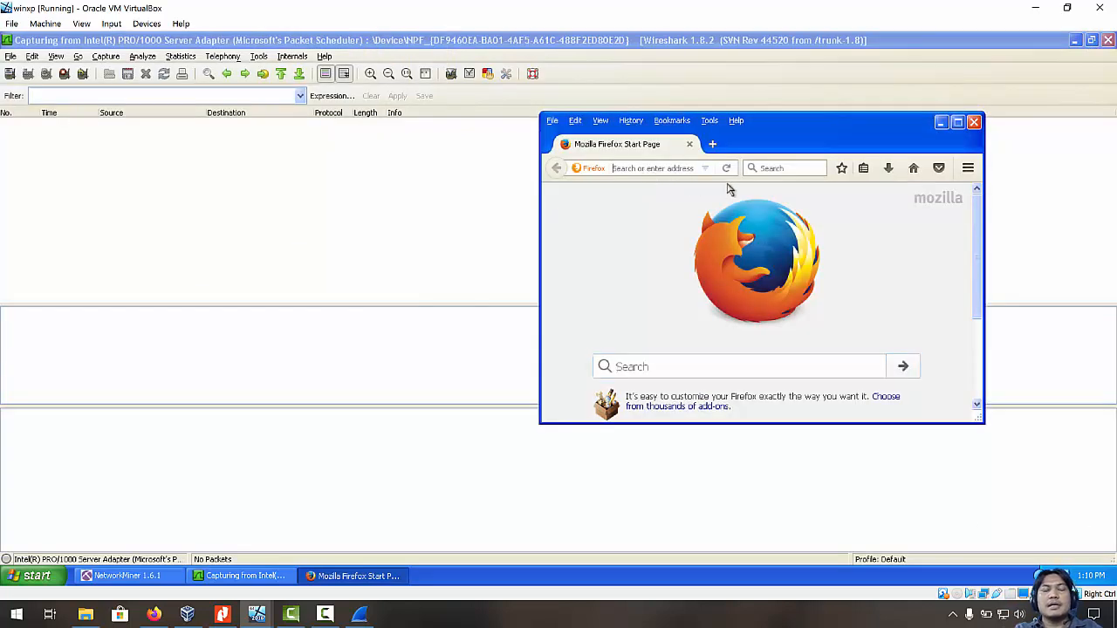
Load 192.168.251.2 in Firefox, check its HTTP GETs in Wireshark, then scroll to the login form.
{"action": "type", "text": "192.168.251.2/"}
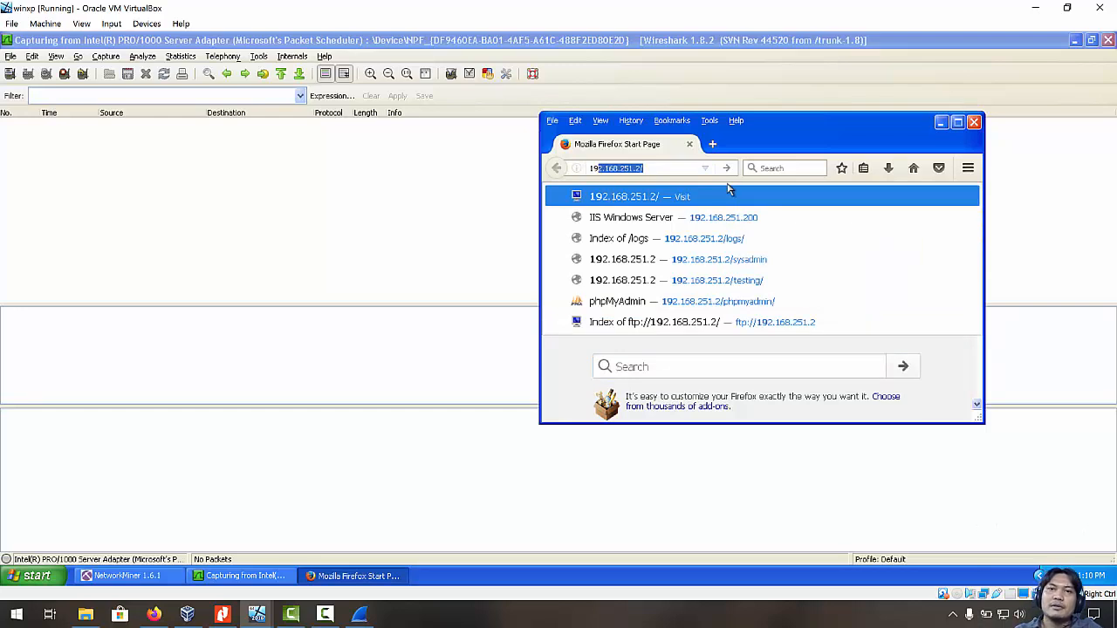
{"action": "key", "text": "Return"}
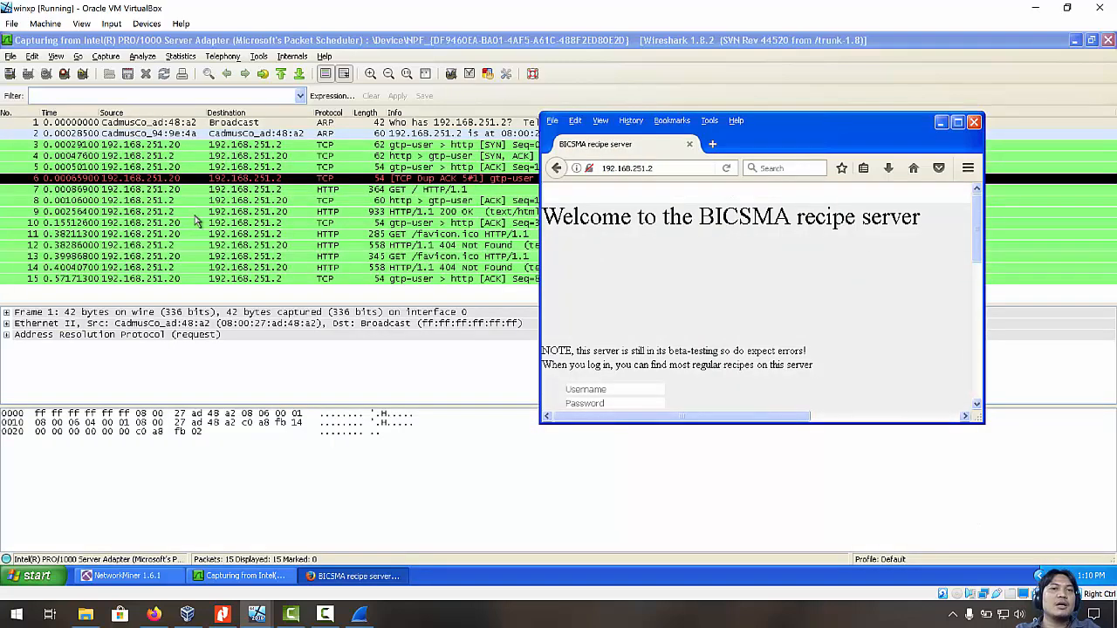
{"action": "left_click", "coordinate": [286, 234]}
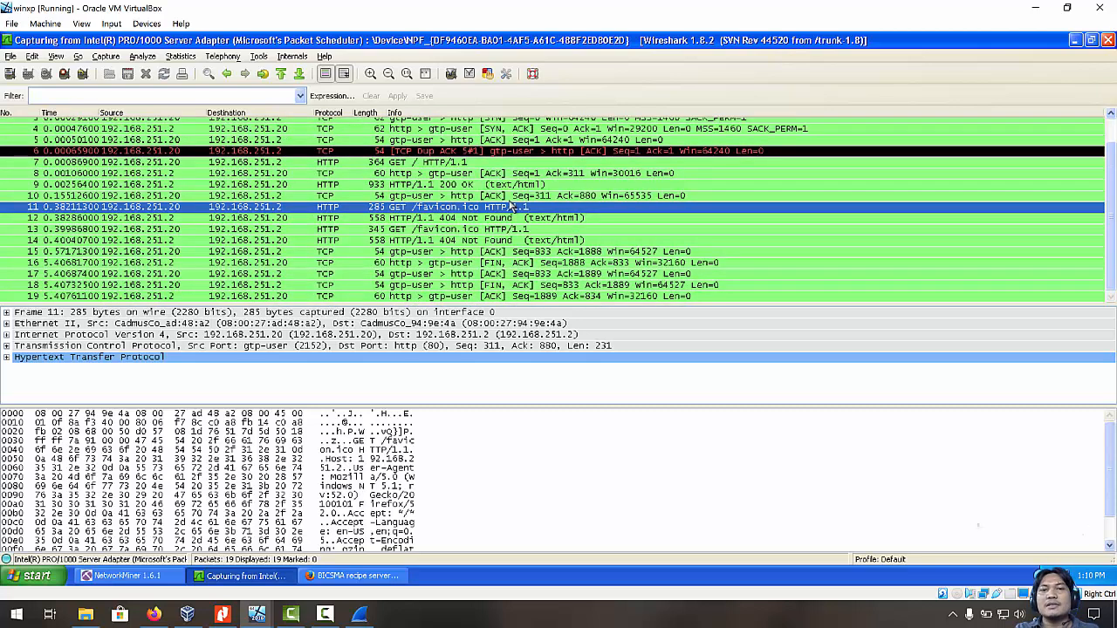
{"action": "scroll", "coordinate": [514, 206], "scroll_direction": "up", "scroll_amount": 1}
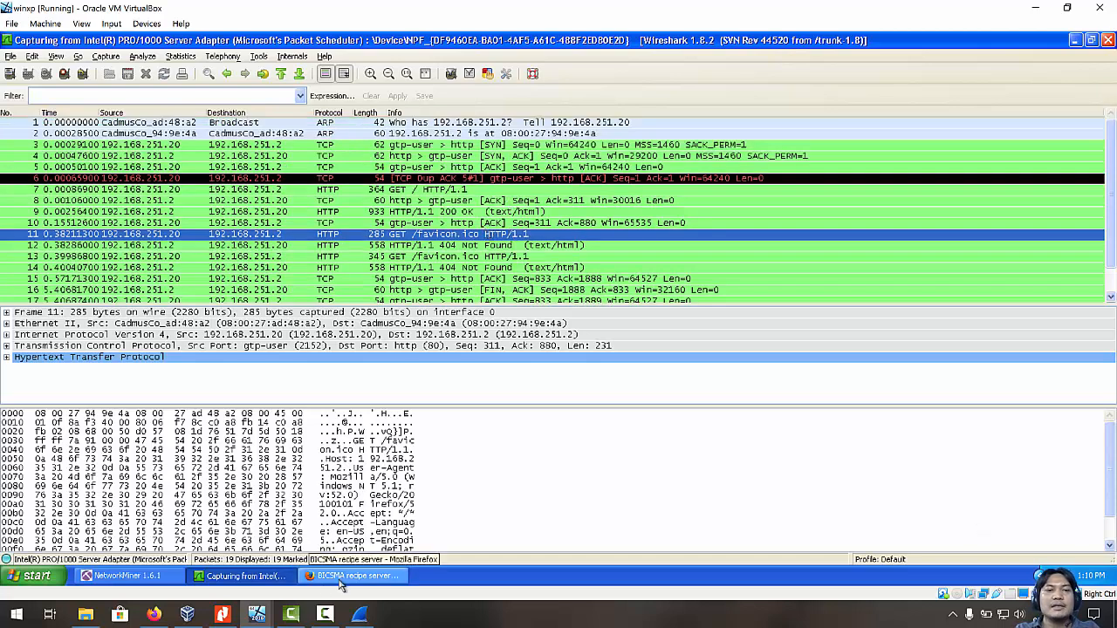
{"action": "left_click", "coordinate": [325, 576]}
{"action": "scroll", "coordinate": [698, 293], "scroll_direction": "down", "scroll_amount": 1}
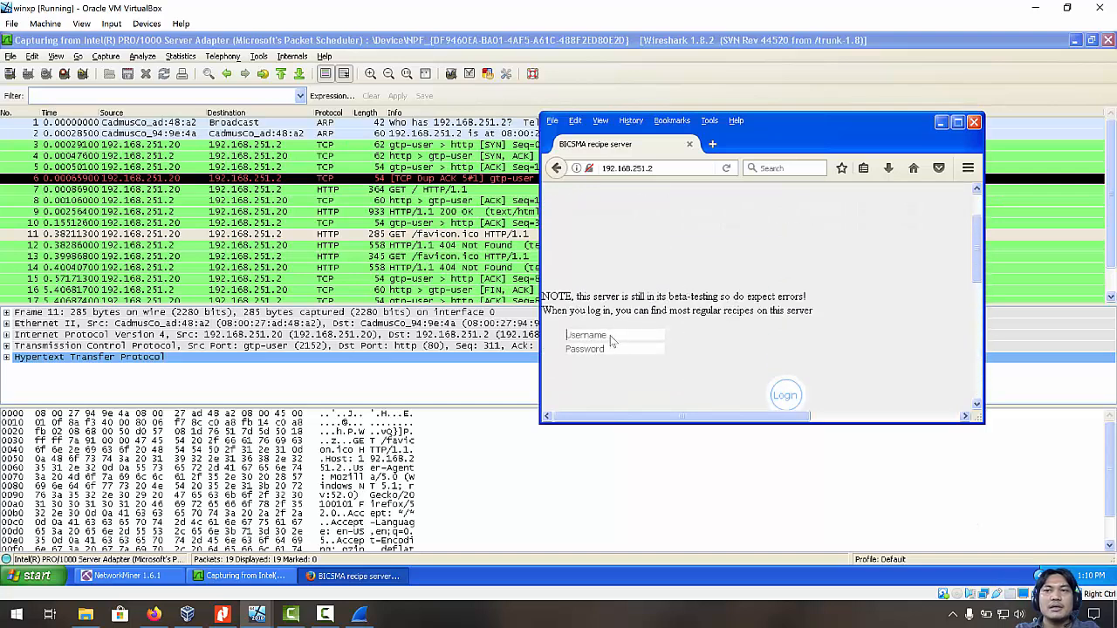
Enter the demo username and six-character password in the recipe server login form and submit.
{"action": "left_click", "coordinate": [611, 338]}
{"action": "left_click_drag", "start_coordinate": [1112, 246], "coordinate": [1112, 299]}
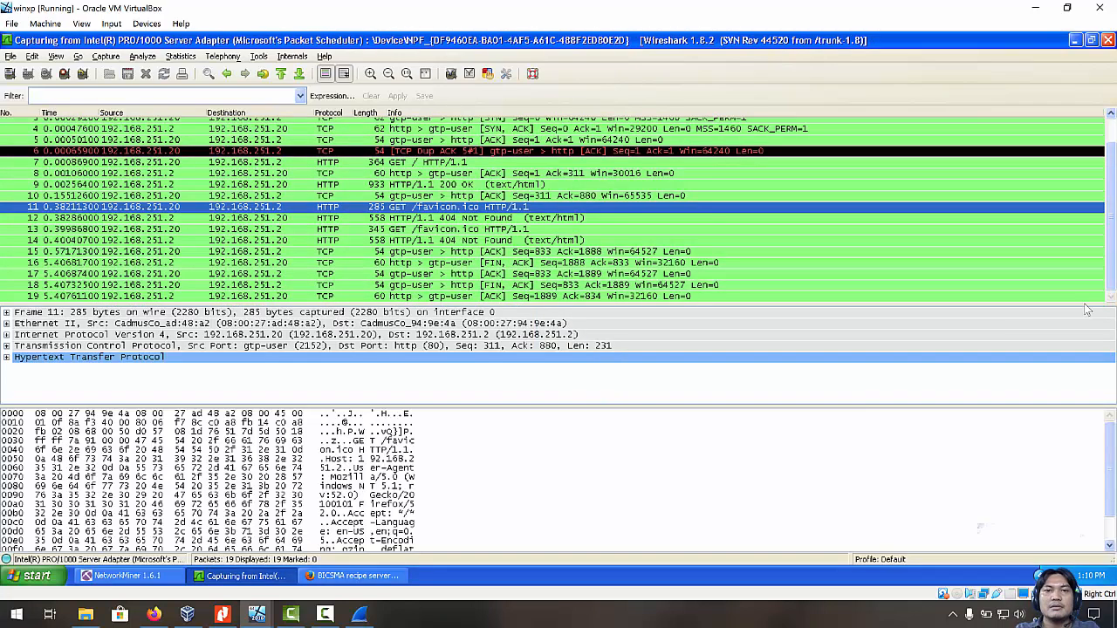
{"action": "left_click", "coordinate": [367, 573]}
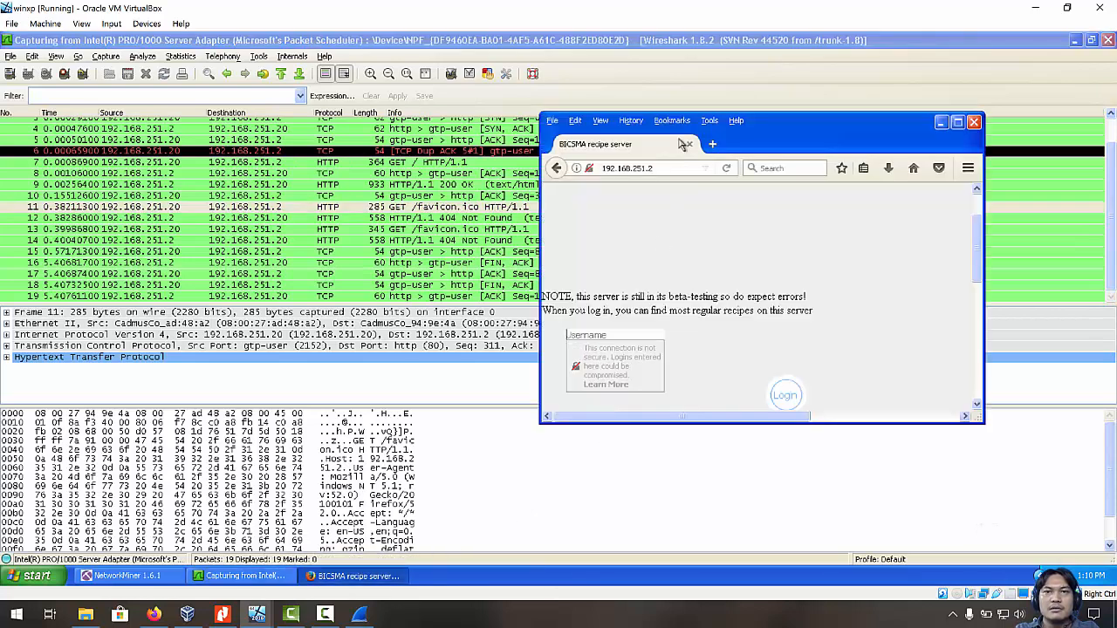
{"action": "left_click_drag", "start_coordinate": [769, 120], "coordinate": [879, 137]}
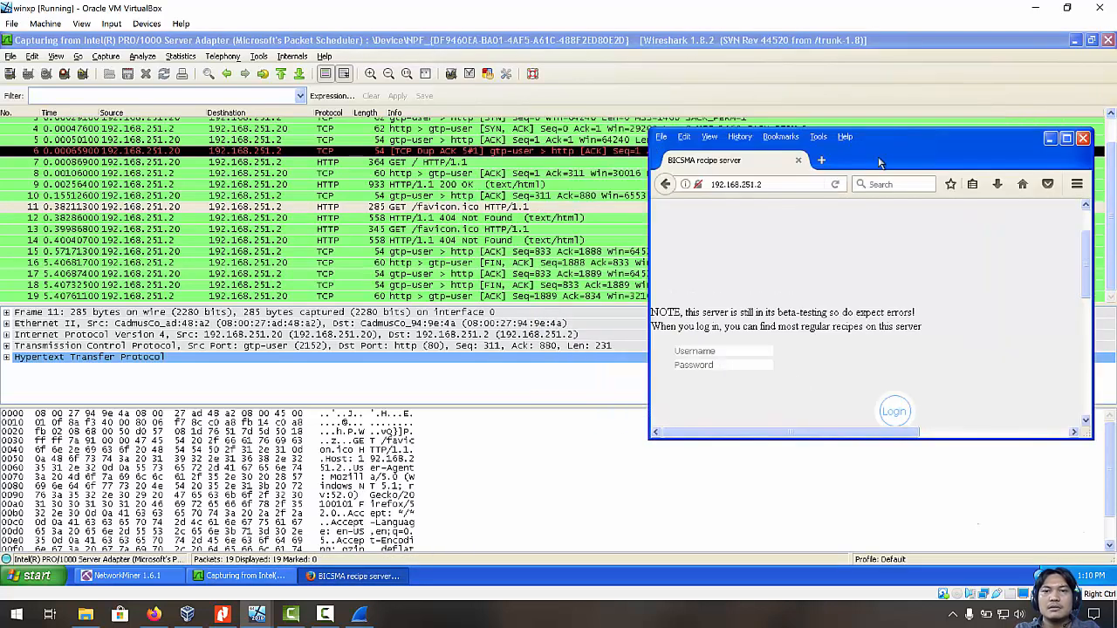
{"action": "left_click", "coordinate": [750, 352]}
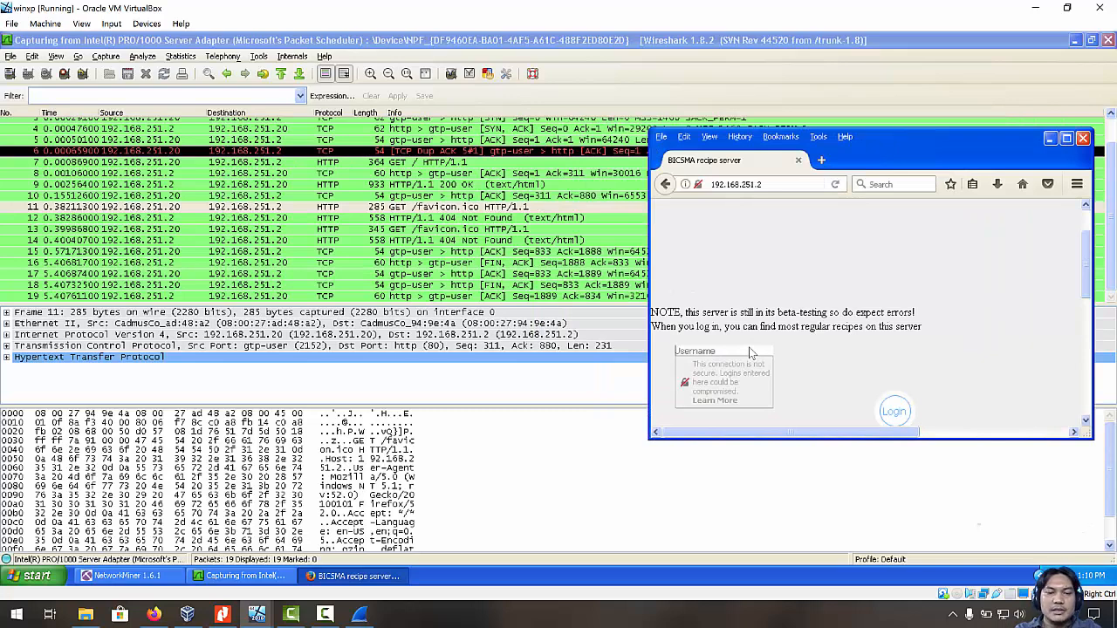
{"action": "type", "text": "johnsmith"}
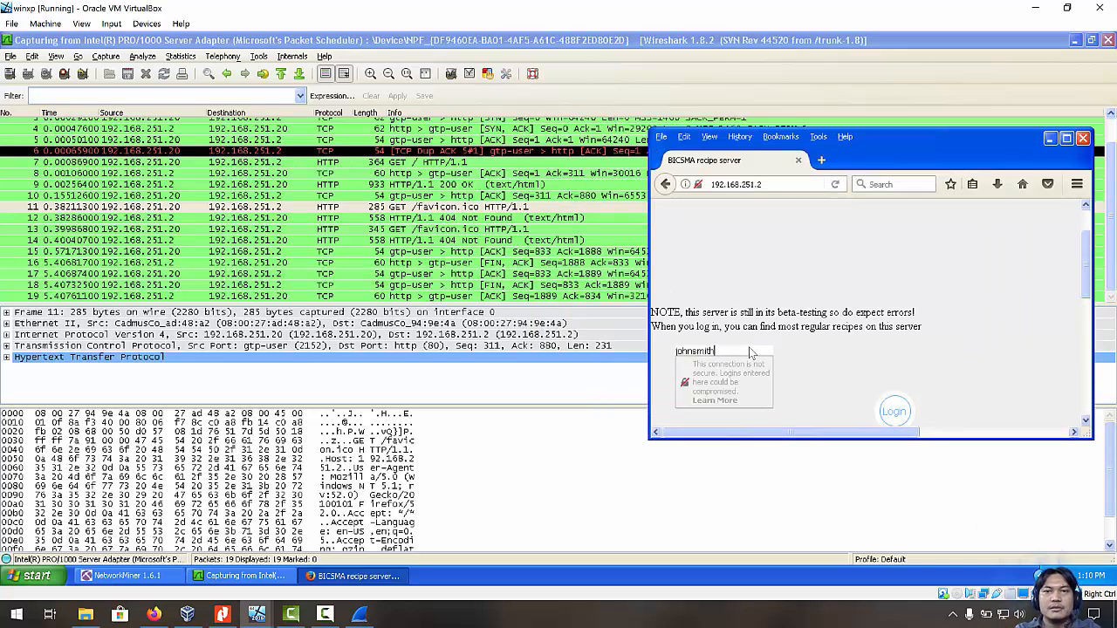
{"action": "key", "text": "Tab"}
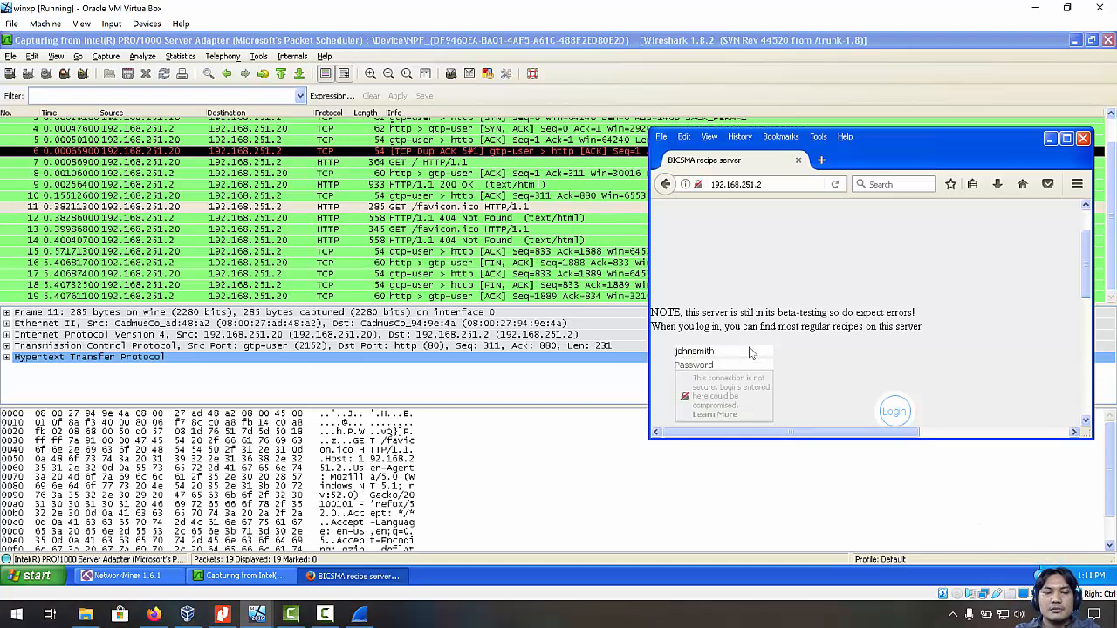
{"action": "type", "text": "pa"}
{"action": "key", "text": "BackSpace"}
{"action": "key", "text": "BackSpace"}
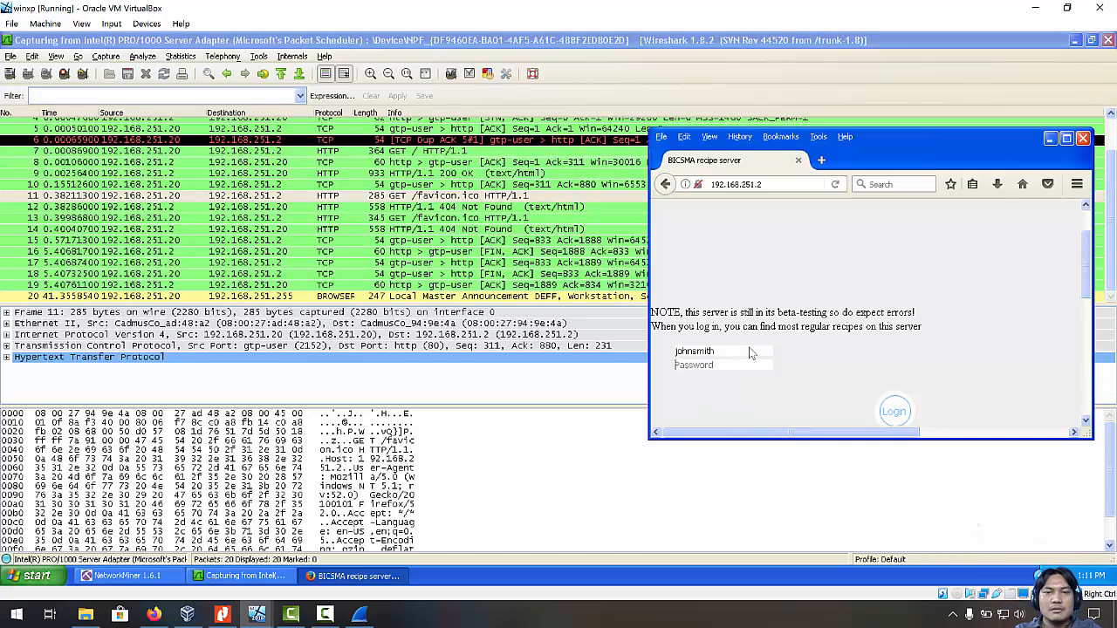
{"action": "type", "text": "pa"}
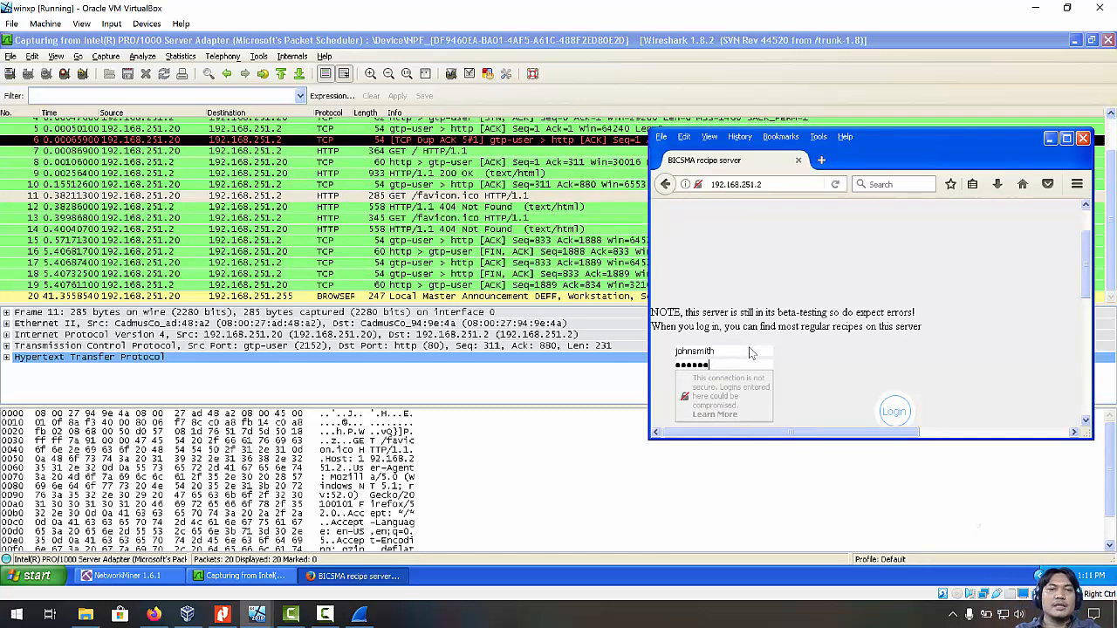
{"action": "left_click", "coordinate": [894, 411]}
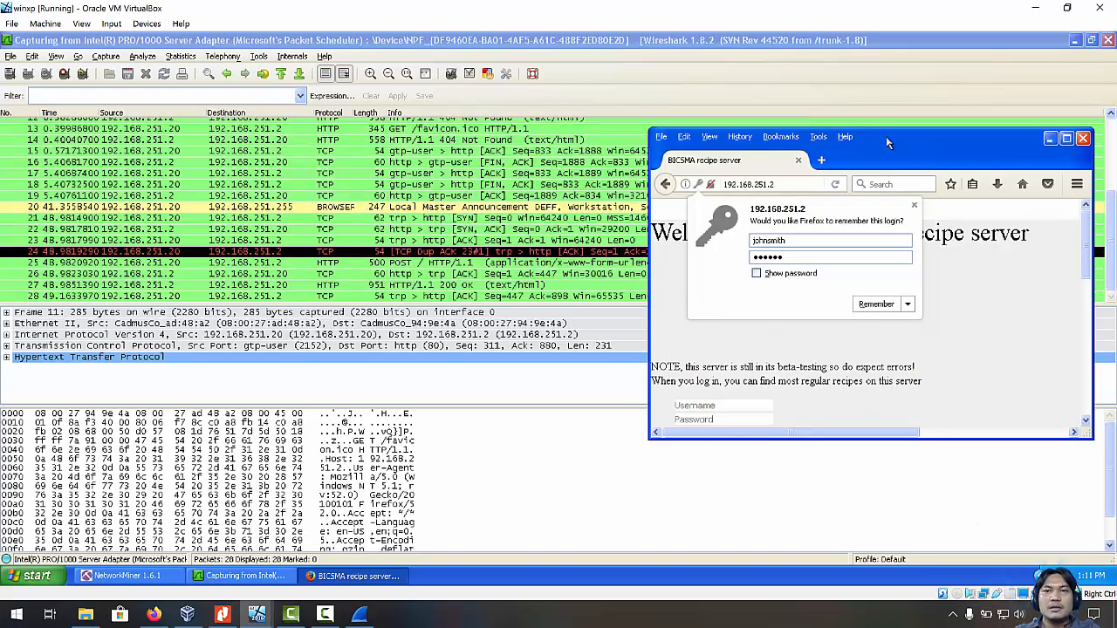
Dismiss the save-login offer and load 192.168.251.200 in a new tab.
{"action": "left_click_drag", "start_coordinate": [840, 136], "coordinate": [912, 213]}
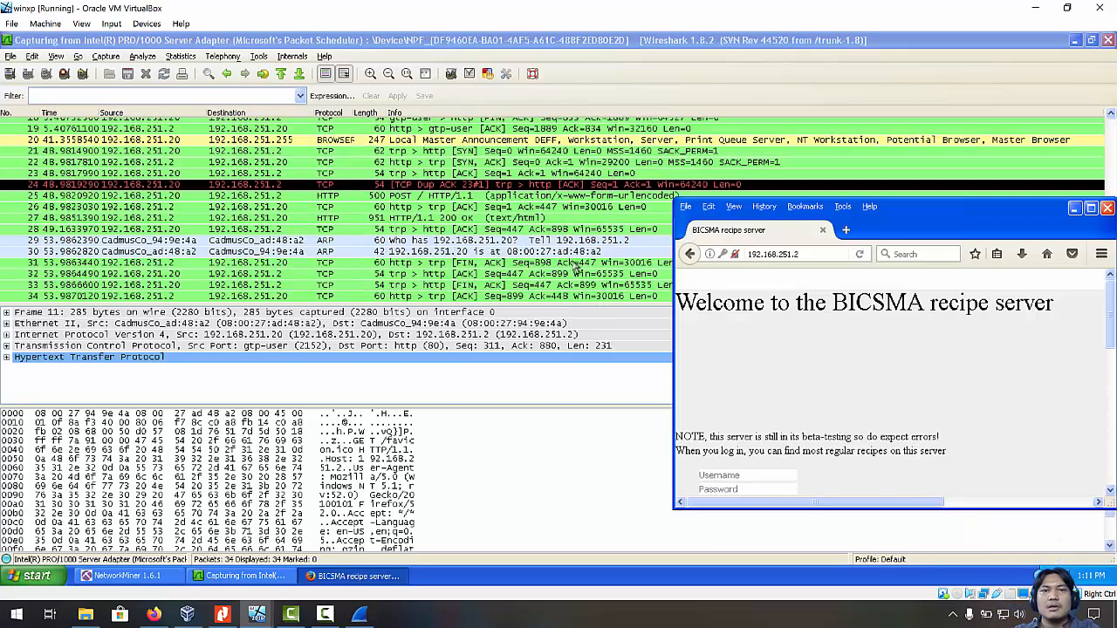
{"action": "left_click_drag", "start_coordinate": [901, 210], "coordinate": [825, 154]}
{"action": "left_click", "coordinate": [768, 155]}
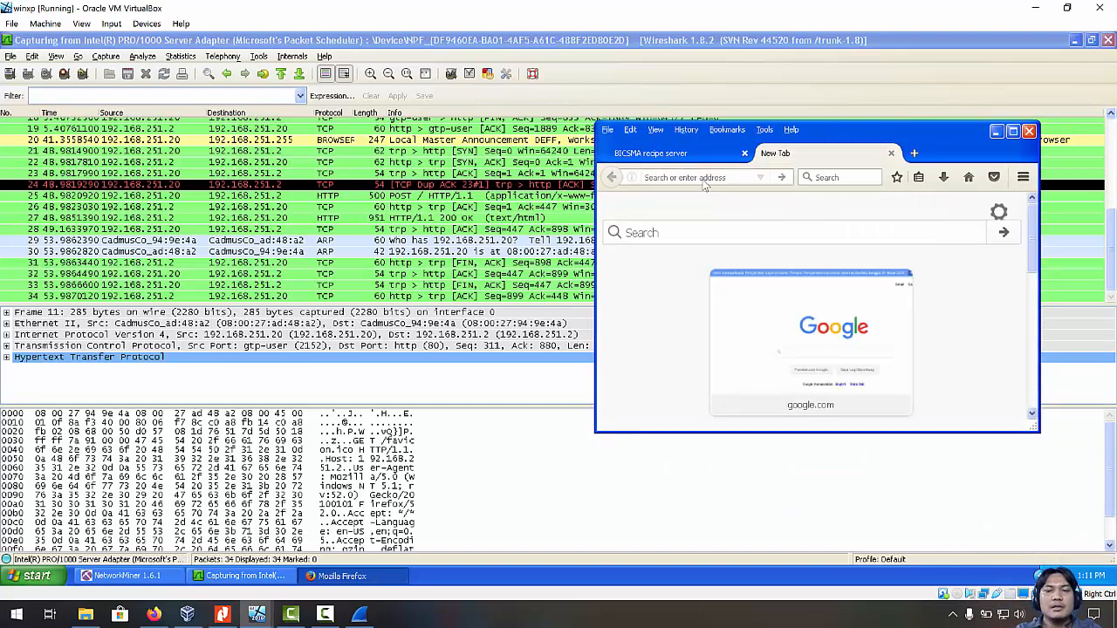
{"action": "type", "text": "192.168"}
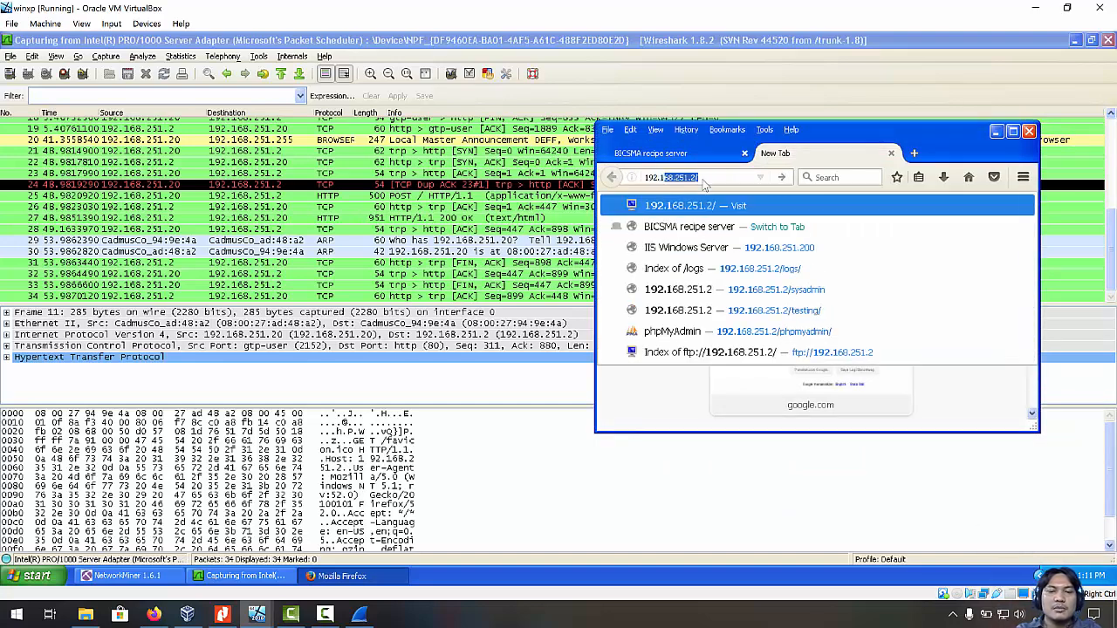
{"action": "type", "text": ".251."}
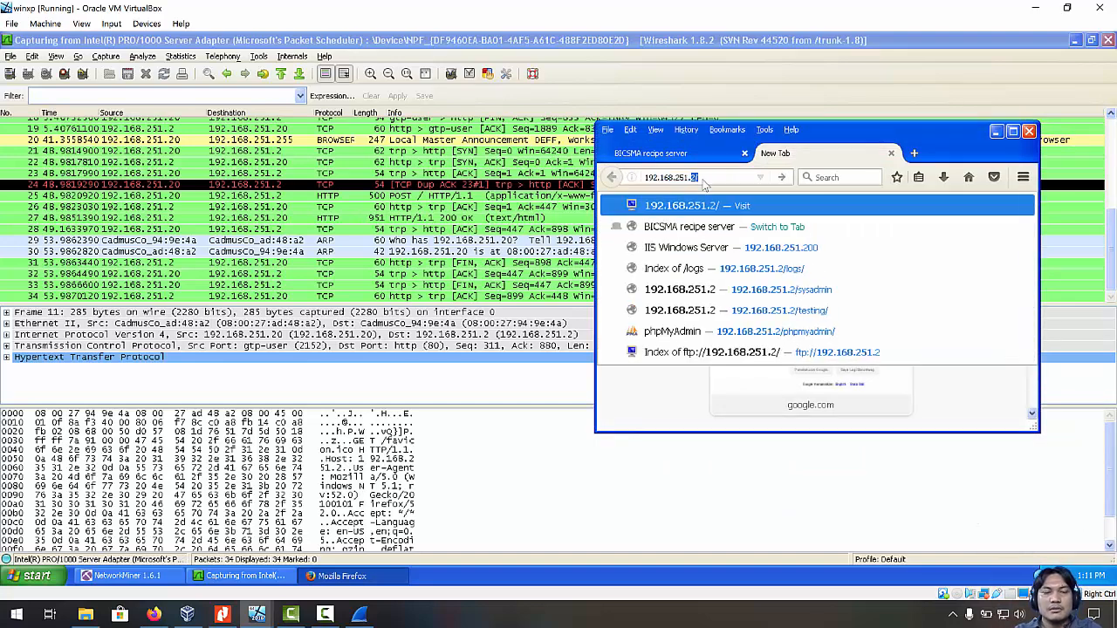
{"action": "type", "text": "200"}
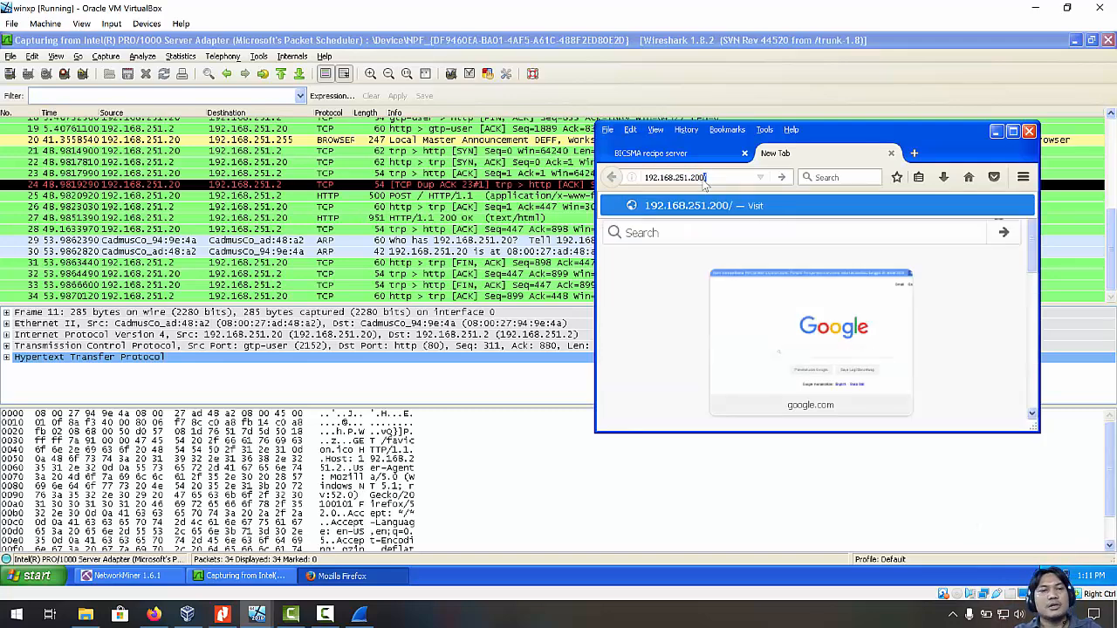
{"action": "key", "text": "Return"}
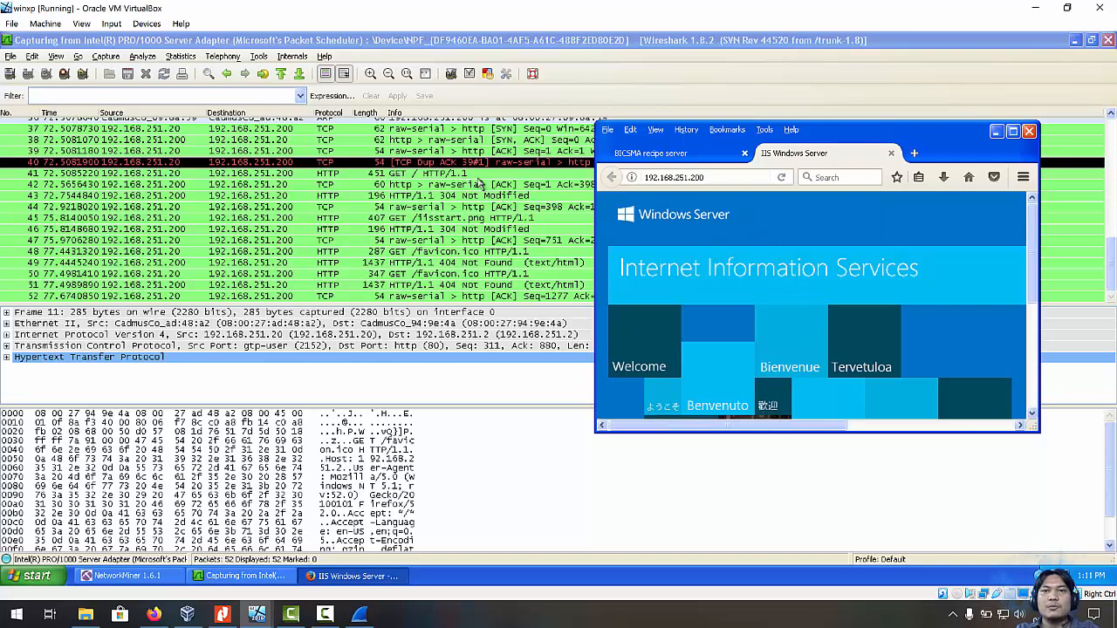
Follow the IIS banner link and scroll through the page, shifting the browser over Wireshark.
{"action": "left_click", "coordinate": [836, 320]}
{"action": "scroll", "coordinate": [834, 331], "scroll_direction": "down", "scroll_amount": 4}
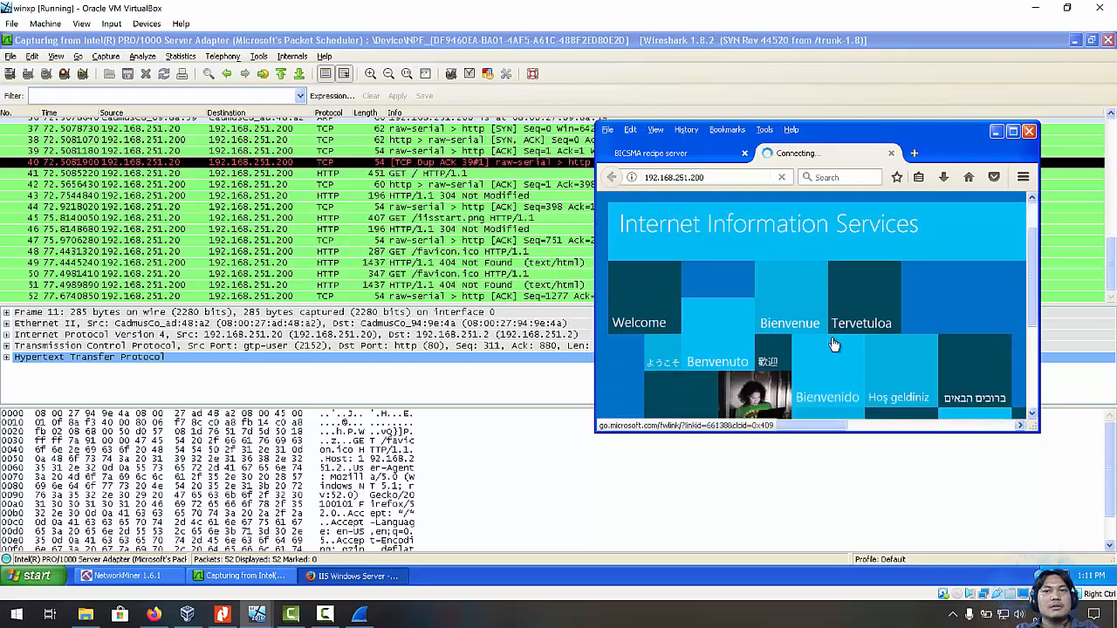
{"action": "scroll", "coordinate": [832, 343], "scroll_direction": "up", "scroll_amount": 2}
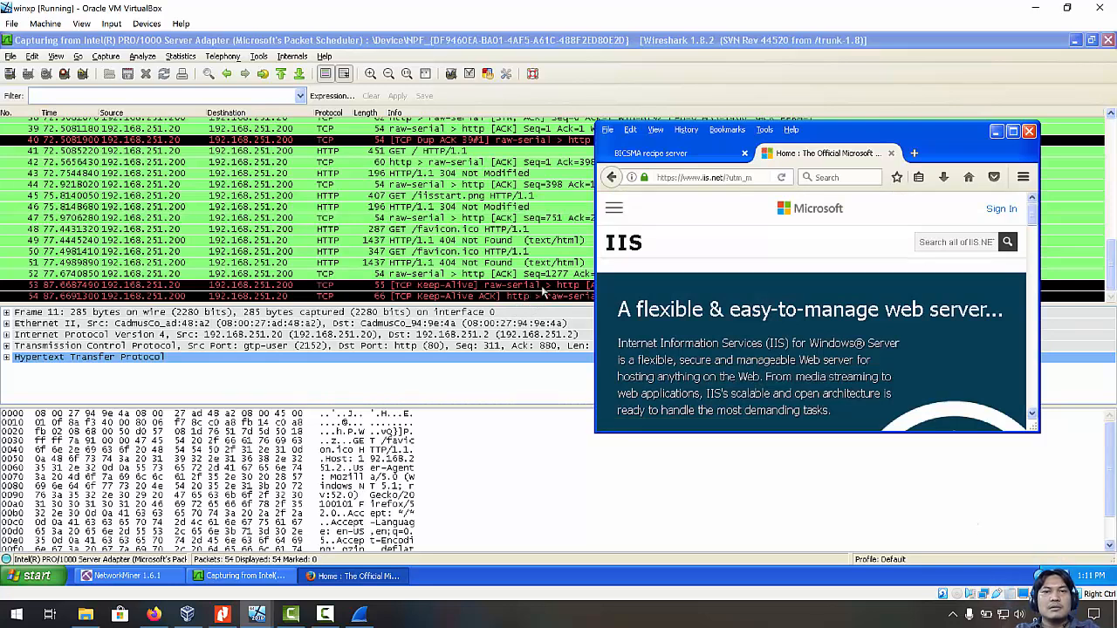
{"action": "left_click_drag", "start_coordinate": [858, 138], "coordinate": [796, 384]}
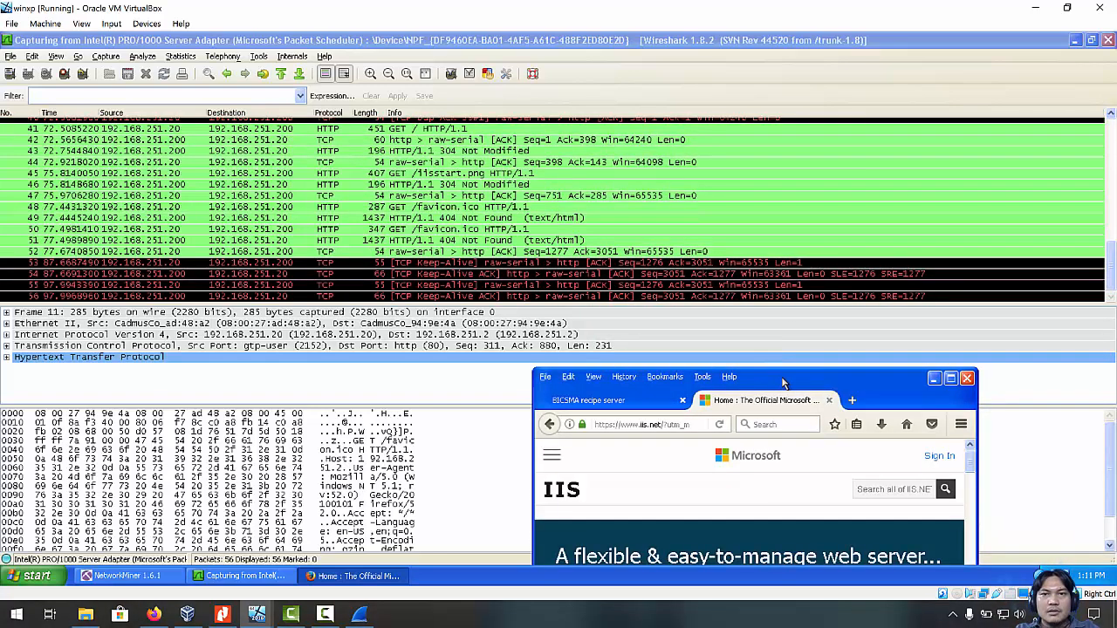
{"action": "left_click_drag", "start_coordinate": [784, 381], "coordinate": [855, 153]}
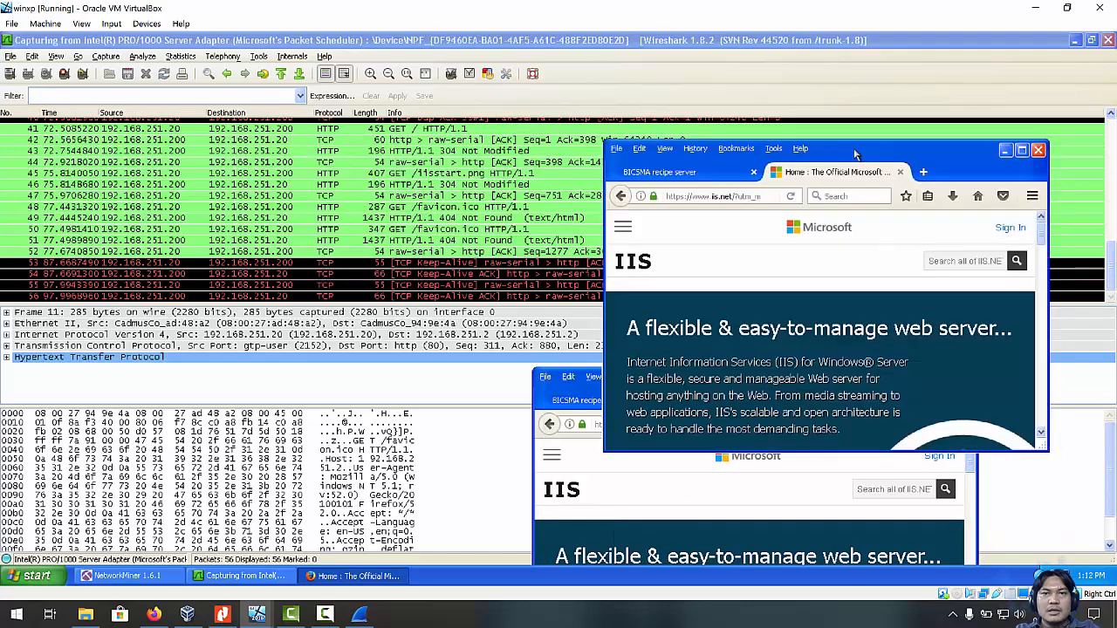
{"action": "scroll", "coordinate": [847, 310], "scroll_direction": "down", "scroll_amount": 2}
{"action": "scroll", "coordinate": [847, 310], "scroll_direction": "down", "scroll_amount": 5}
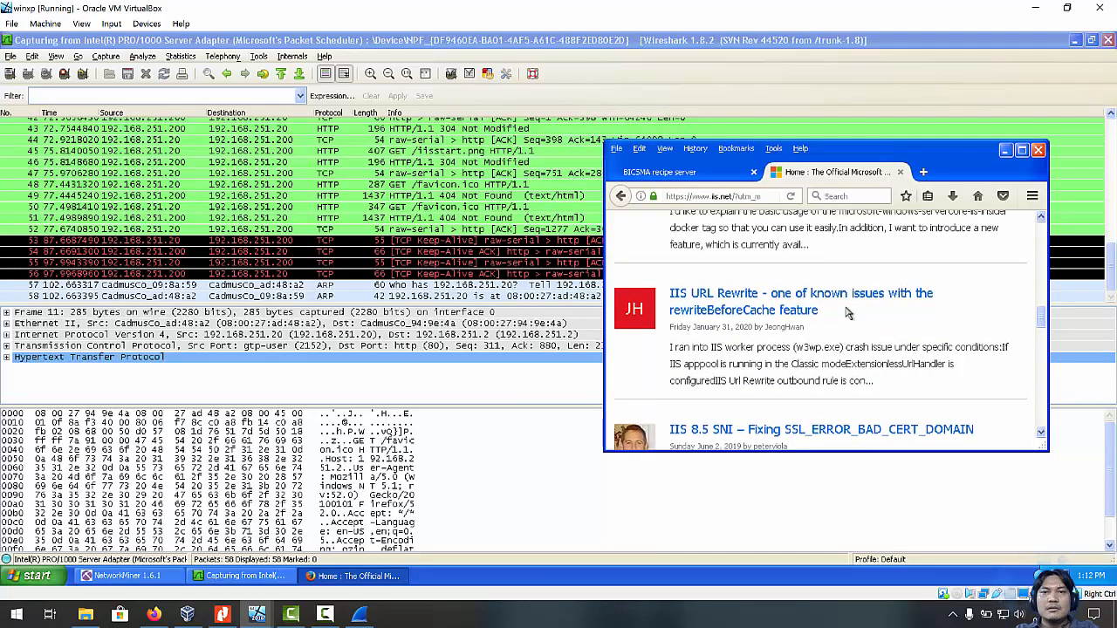
{"action": "scroll", "coordinate": [847, 312], "scroll_direction": "up", "scroll_amount": 5}
{"action": "scroll", "coordinate": [847, 312], "scroll_direction": "up", "scroll_amount": 3}
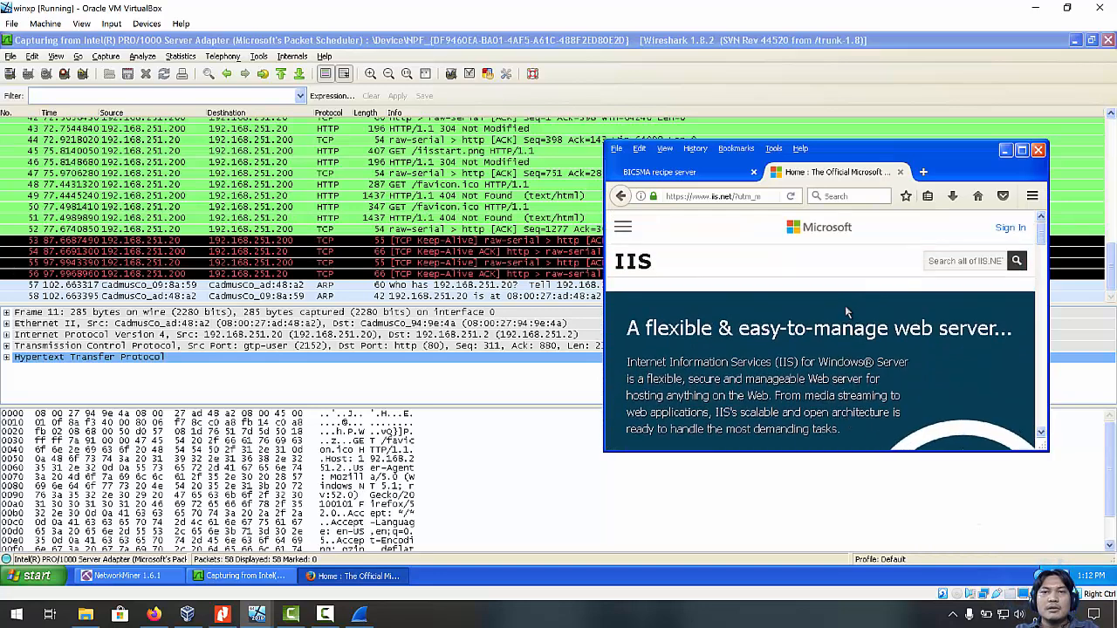
Return to the IIS Windows Server welcome page and scroll through it.
{"action": "left_click", "coordinate": [621, 196]}
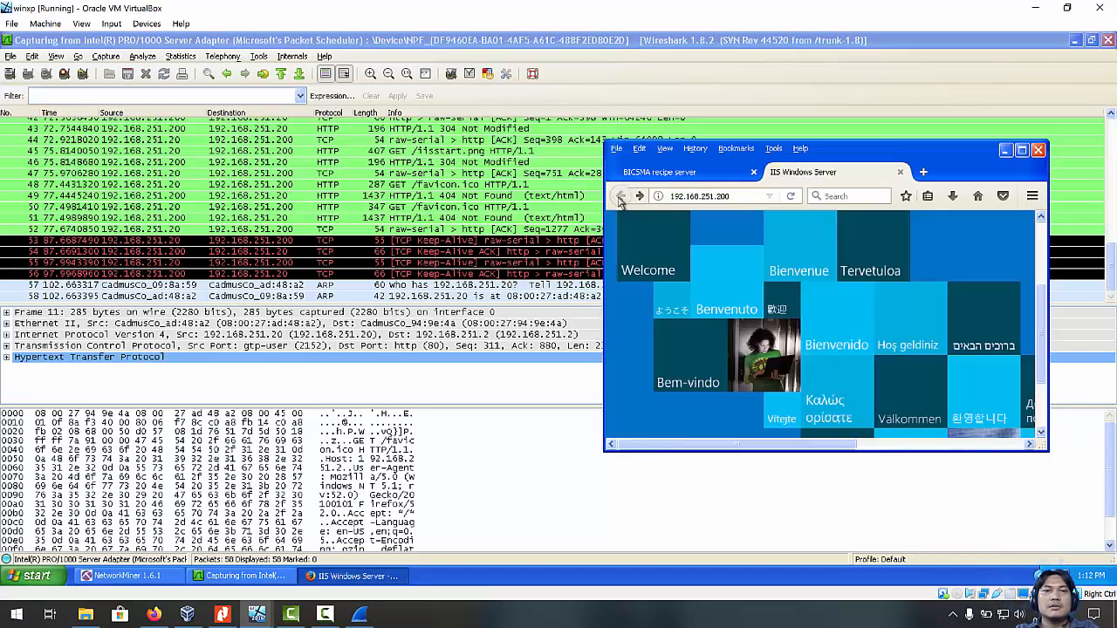
{"action": "scroll", "coordinate": [861, 328], "scroll_direction": "down", "scroll_amount": 2}
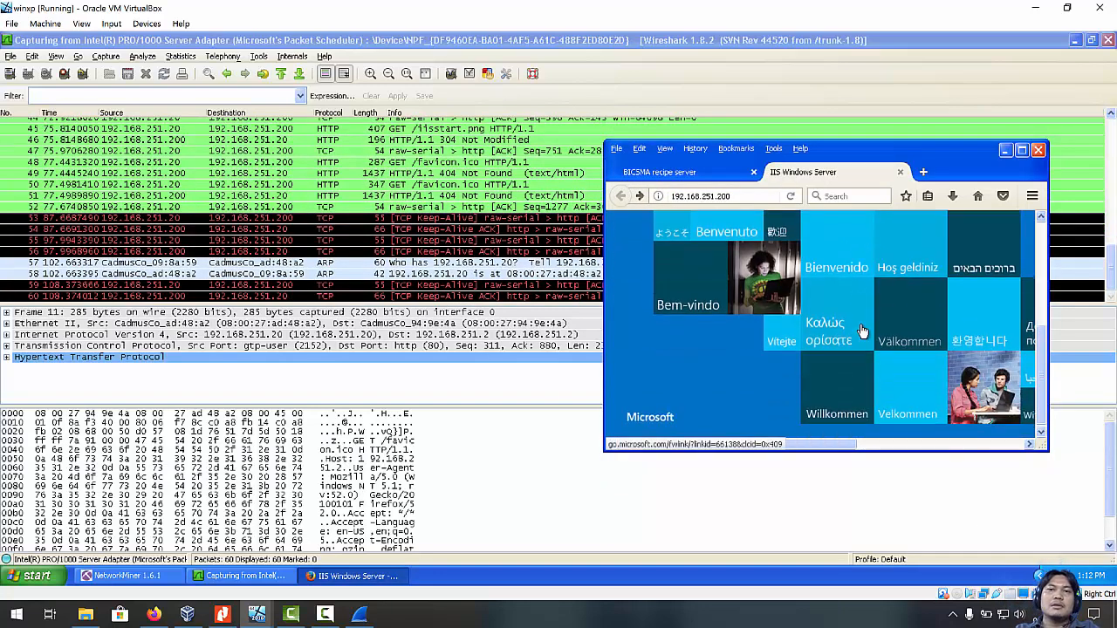
{"action": "scroll", "coordinate": [862, 329], "scroll_direction": "up", "scroll_amount": 3}
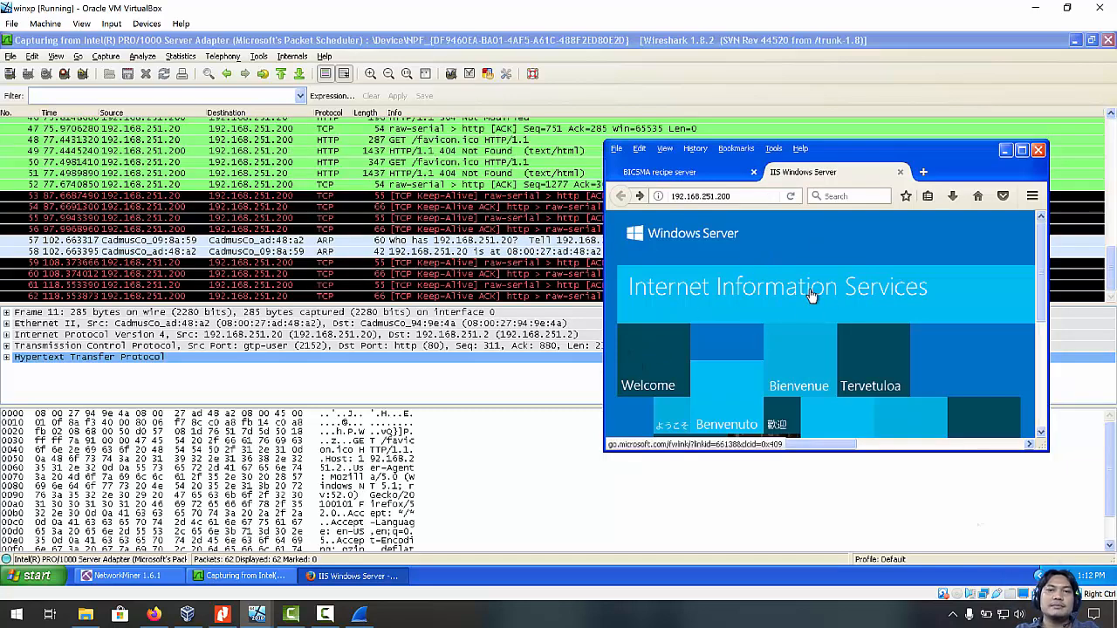
{"action": "scroll", "coordinate": [805, 293], "scroll_direction": "down", "scroll_amount": 5}
{"action": "scroll", "coordinate": [805, 283], "scroll_direction": "up", "scroll_amount": 5}
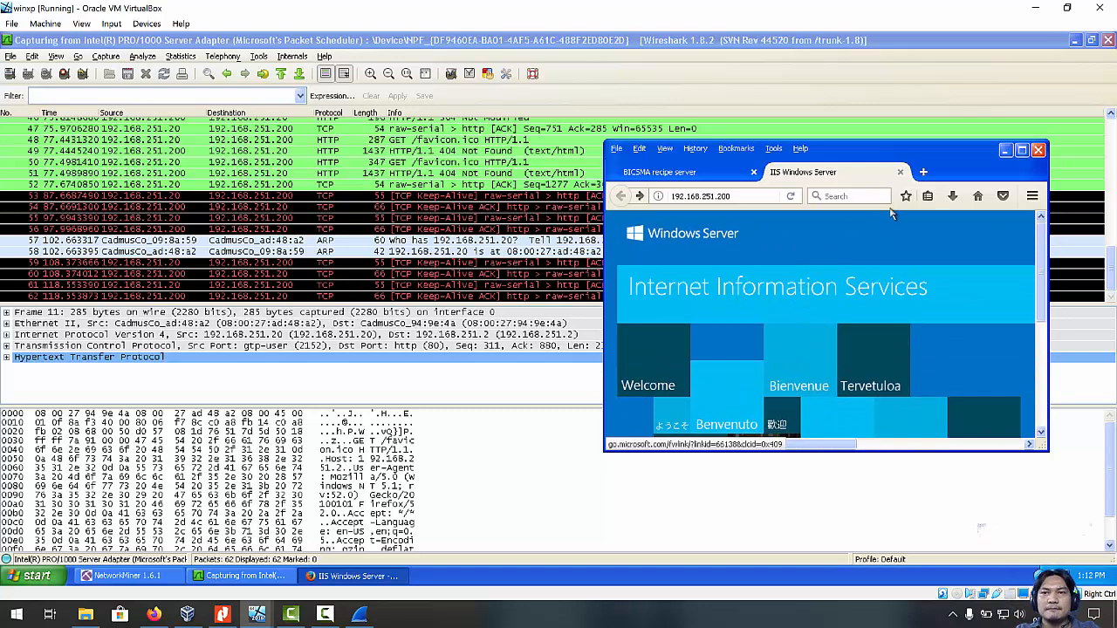
Load ftp://192.168.251.2 in a new Firefox tab.
{"action": "left_click", "coordinate": [924, 172]}
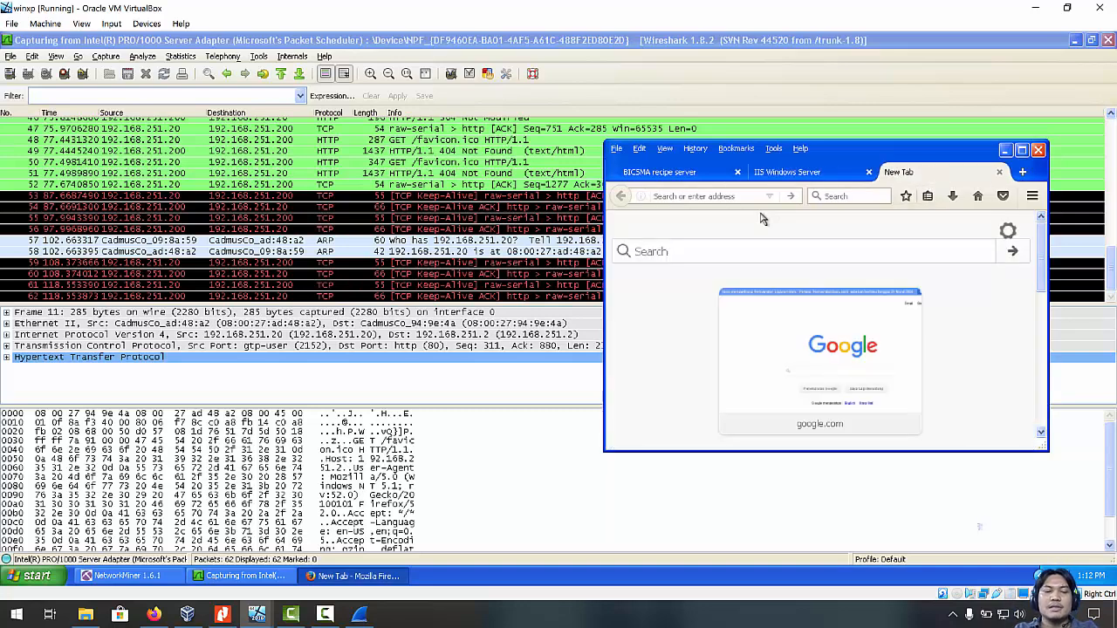
{"action": "type", "text": "ftp"}
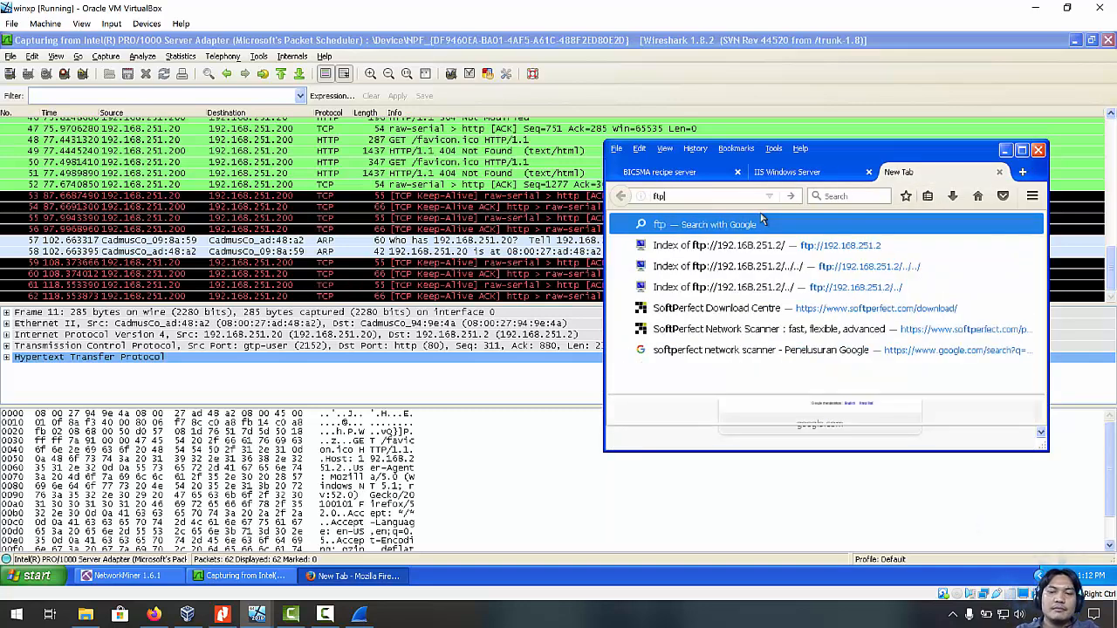
{"action": "type", "text": "://192.168.251.2/"}
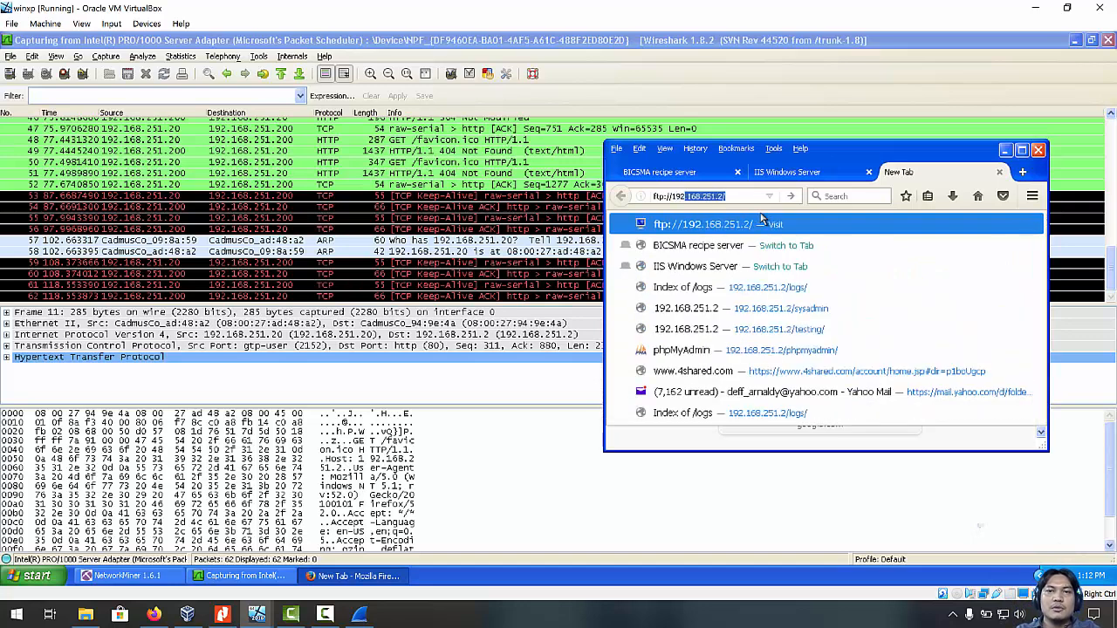
{"action": "key", "text": "Return"}
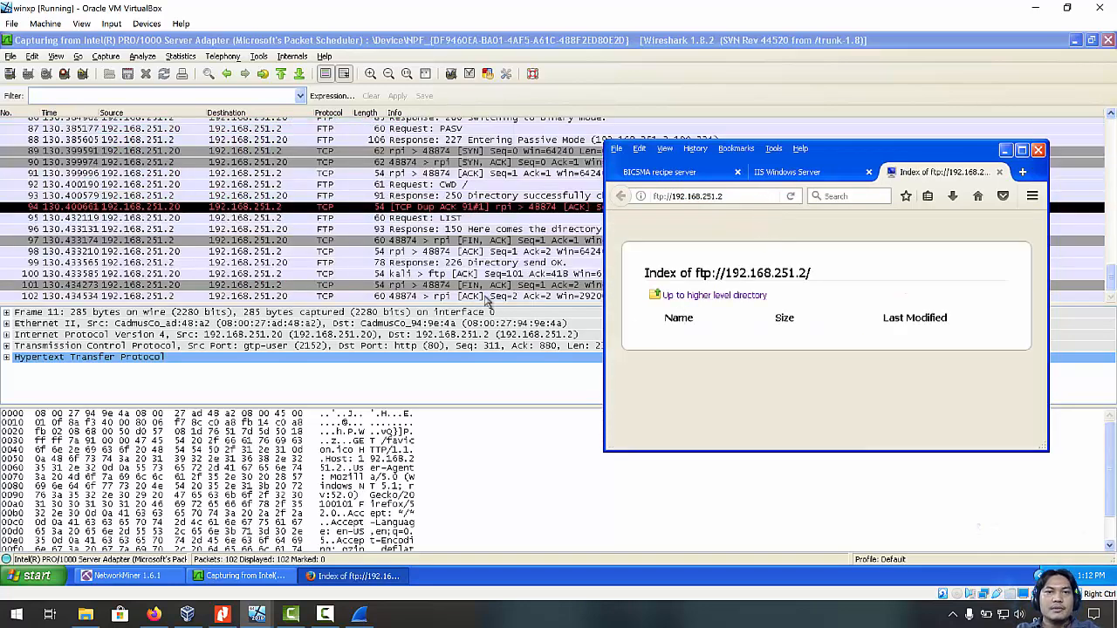
Inspect FTP packets 92–98 (CWD, directory changed, LIST, 226 Directory send OK), then return to the listing.
{"action": "left_click", "coordinate": [220, 228]}
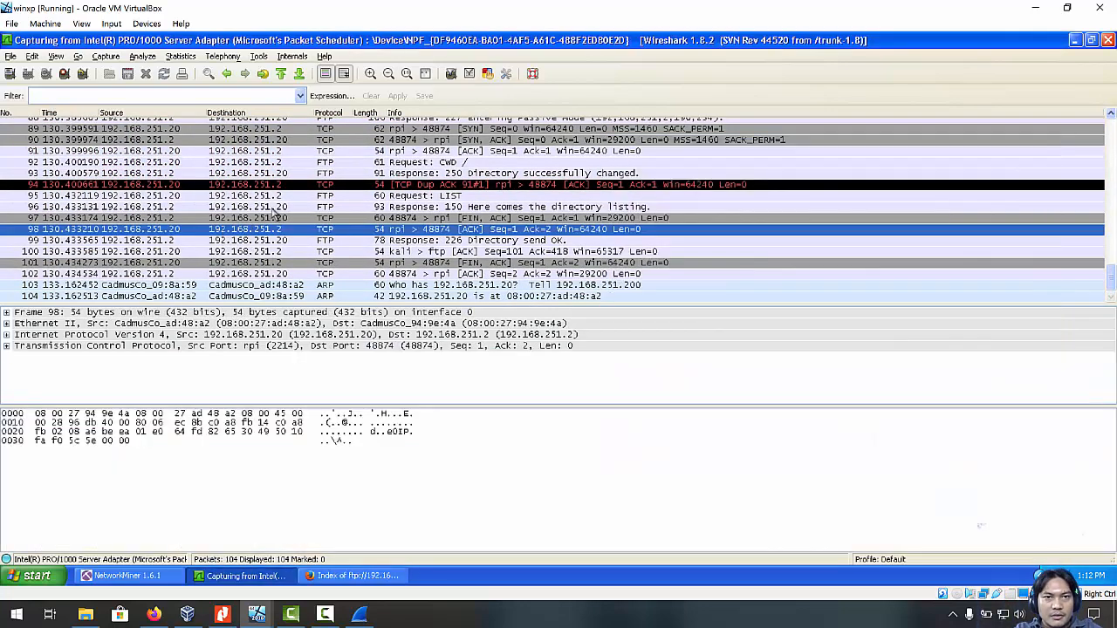
{"action": "left_click", "coordinate": [339, 153]}
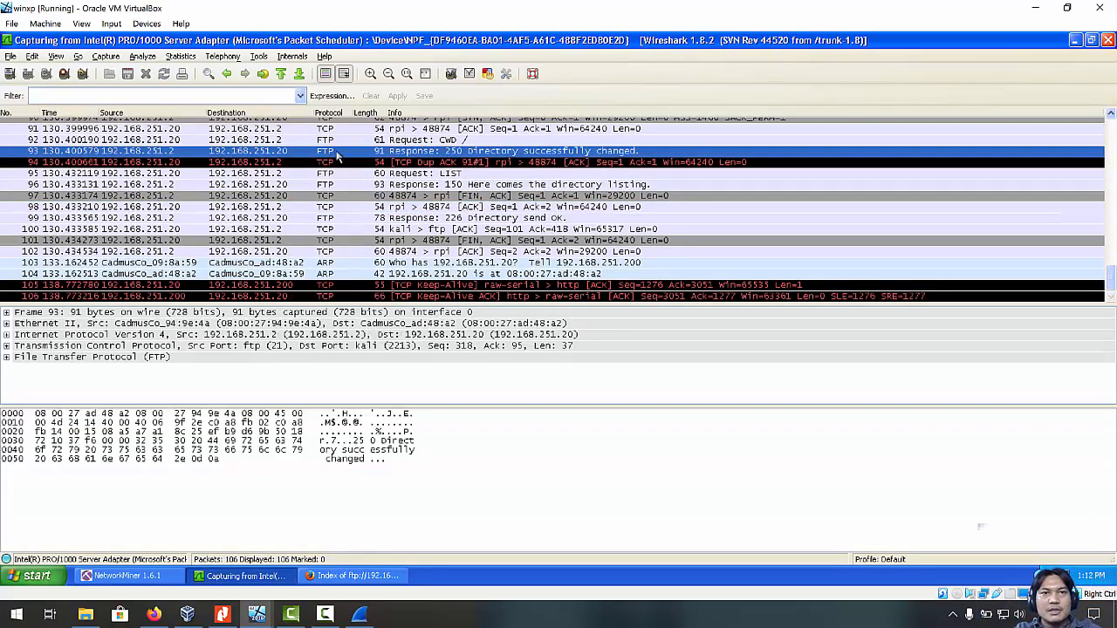
{"action": "left_click", "coordinate": [338, 142]}
{"action": "left_click", "coordinate": [337, 153]}
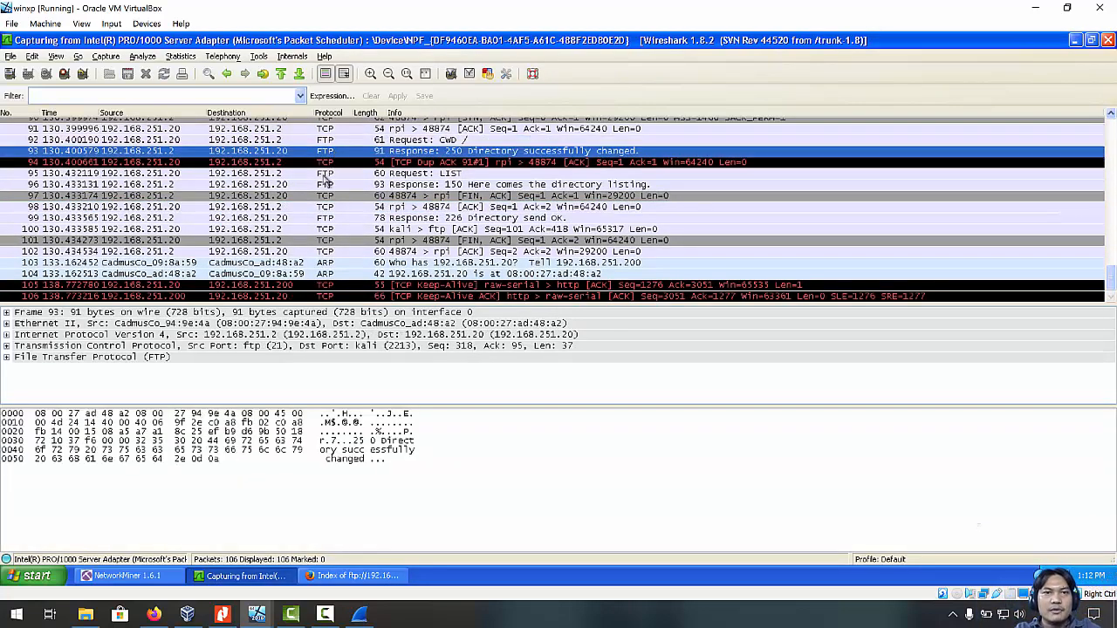
{"action": "left_click", "coordinate": [324, 173]}
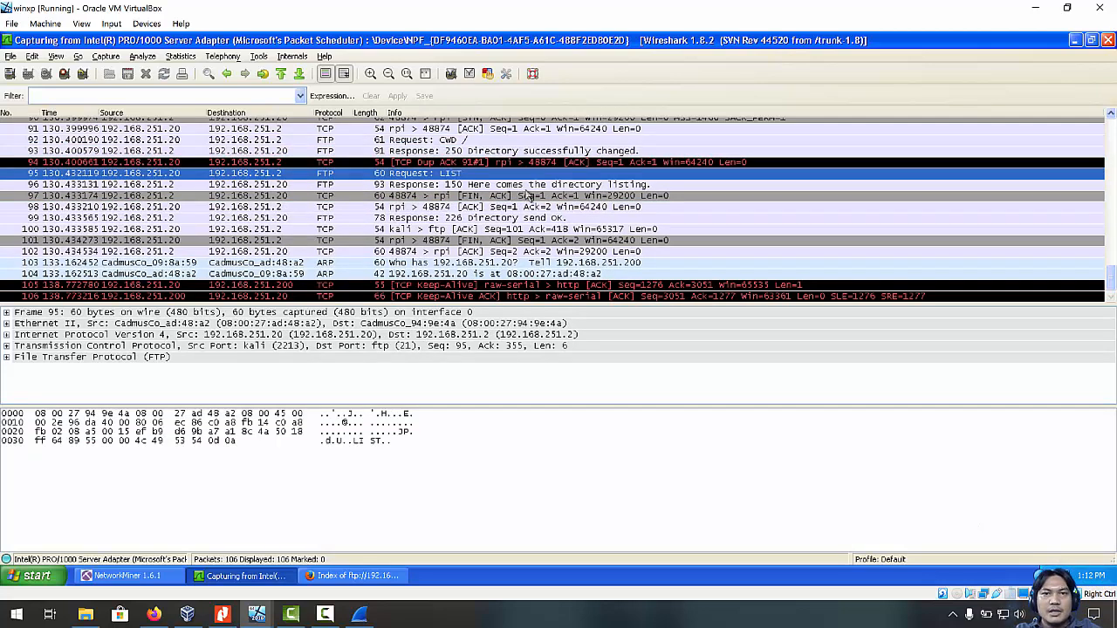
{"action": "left_click", "coordinate": [388, 218]}
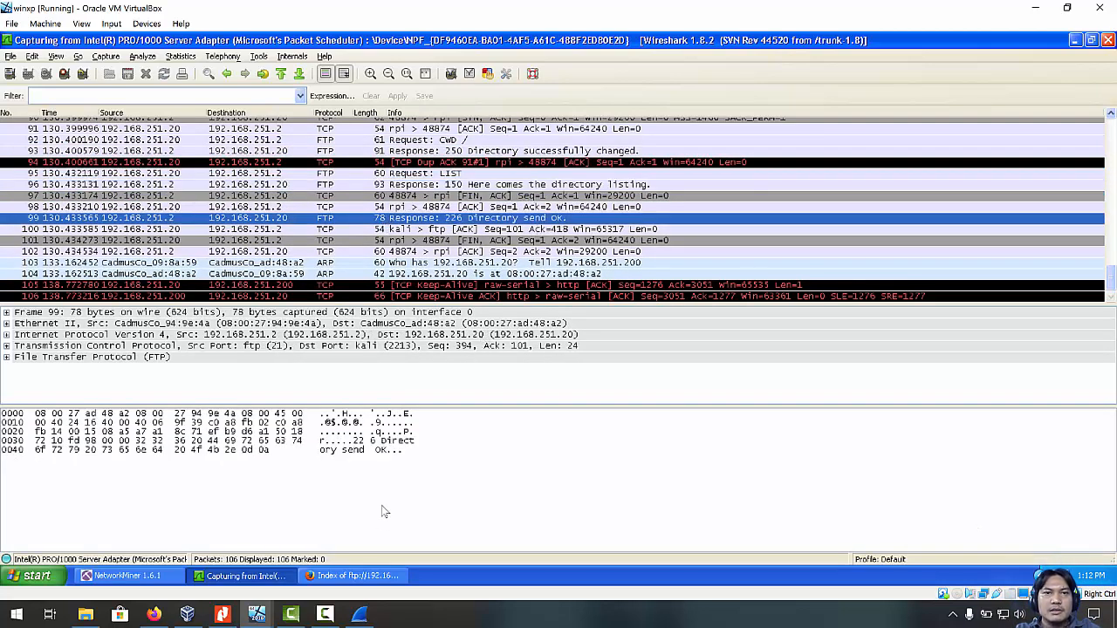
{"action": "left_click", "coordinate": [353, 576]}
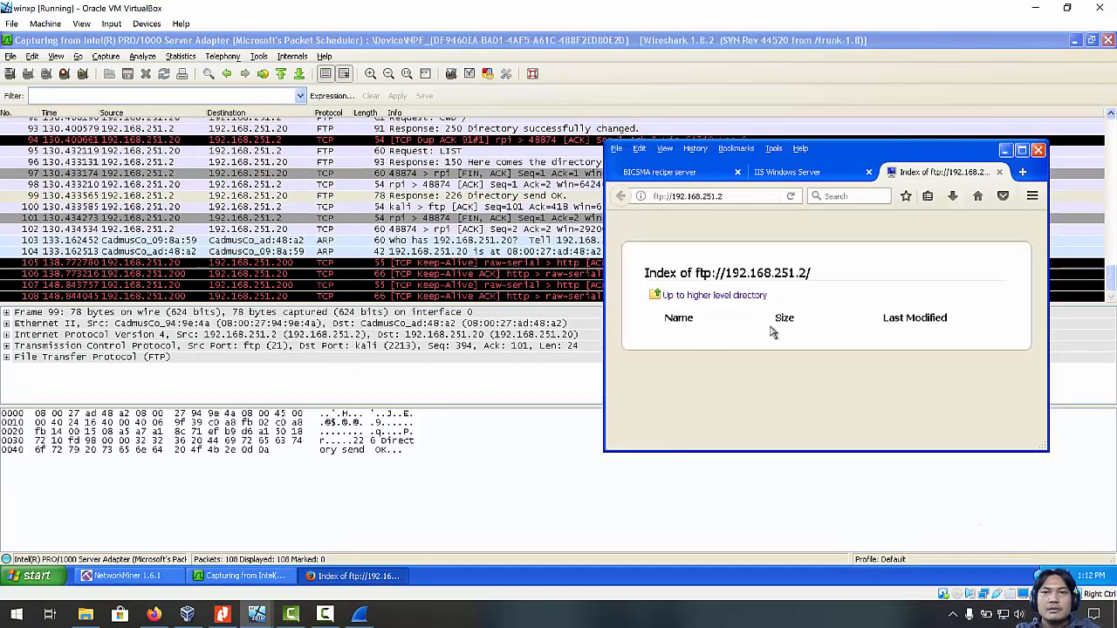
Go up to the parent FTP directory, then try ftp://192.168.251.200 in a new tab.
{"action": "left_click", "coordinate": [725, 301]}
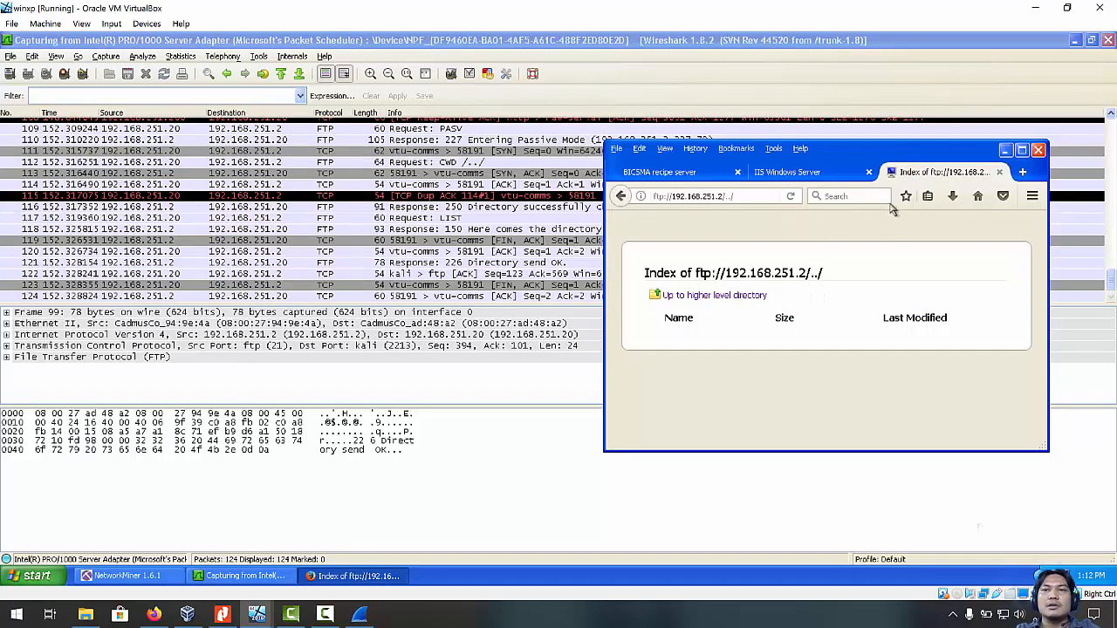
{"action": "left_click", "coordinate": [1023, 172]}
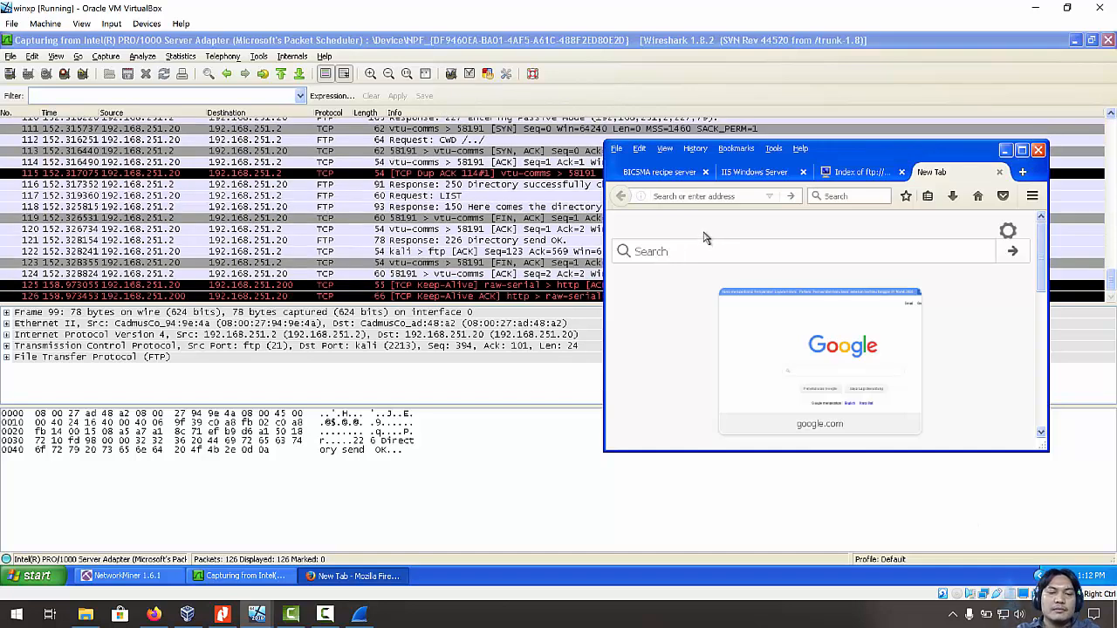
{"action": "type", "text": "ftp:"}
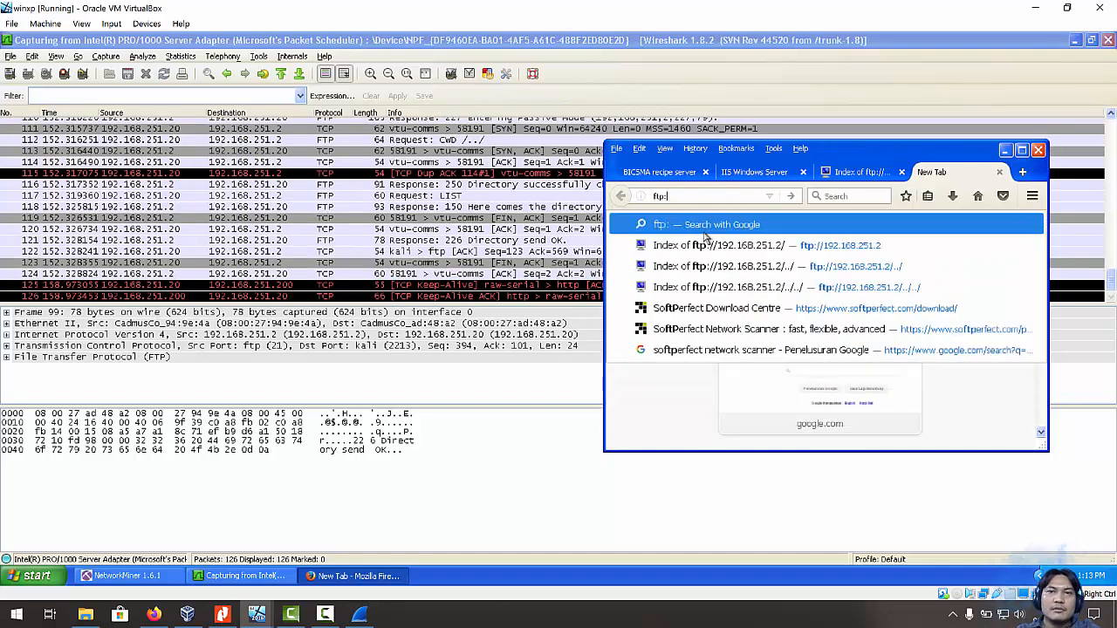
{"action": "type", "text": "//192.168.251.2/"}
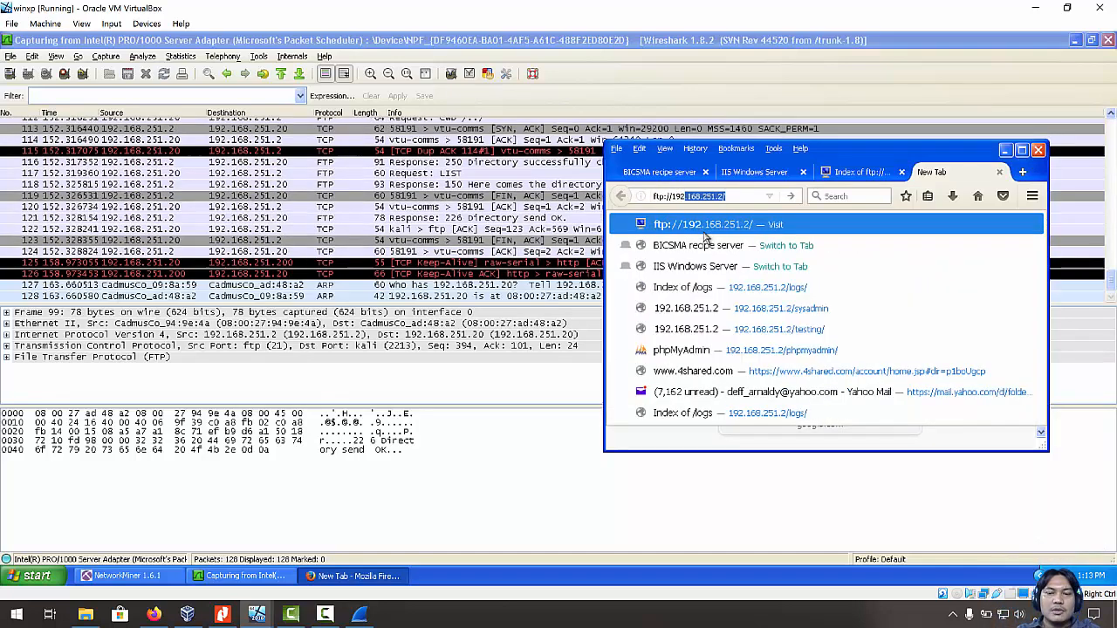
{"action": "key", "text": "Return"}
{"action": "key", "text": "BackSpace"}
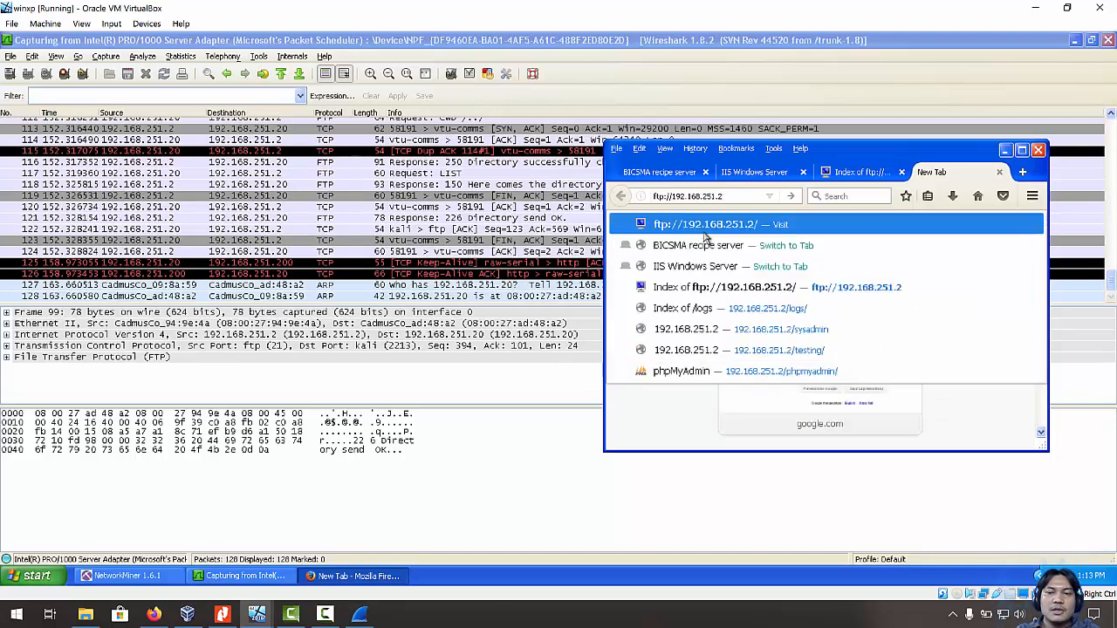
{"action": "type", "text": "00"}
{"action": "key", "text": "Return"}
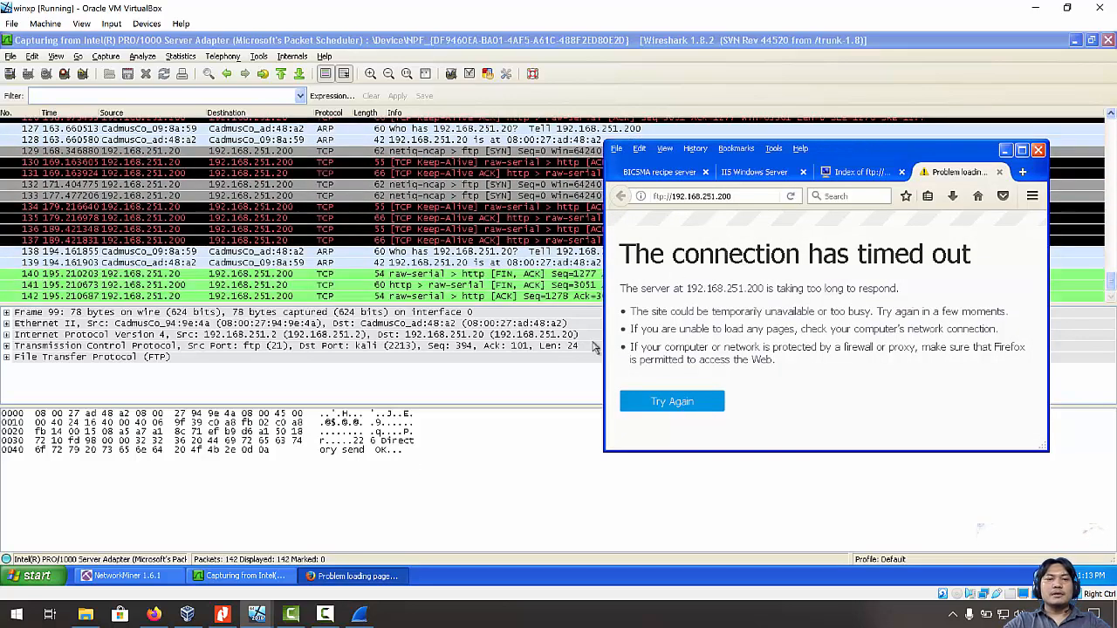
Open My Computer from the Start menu, restore it, and move it beside the capture.
{"action": "left_click", "coordinate": [36, 576]}
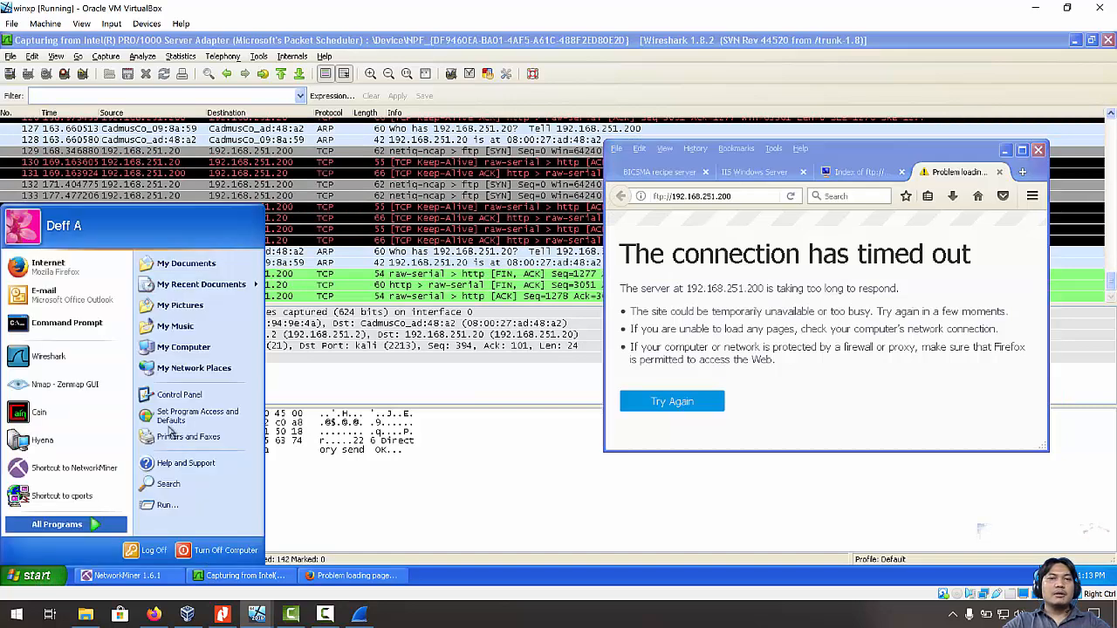
{"action": "left_click", "coordinate": [57, 524]}
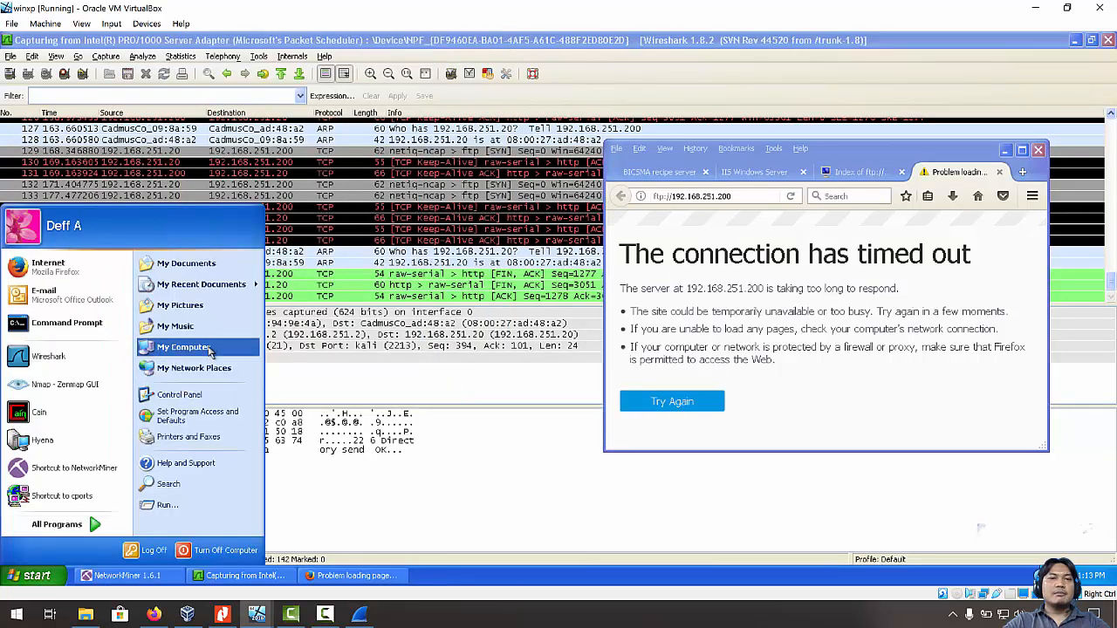
{"action": "left_click", "coordinate": [210, 346]}
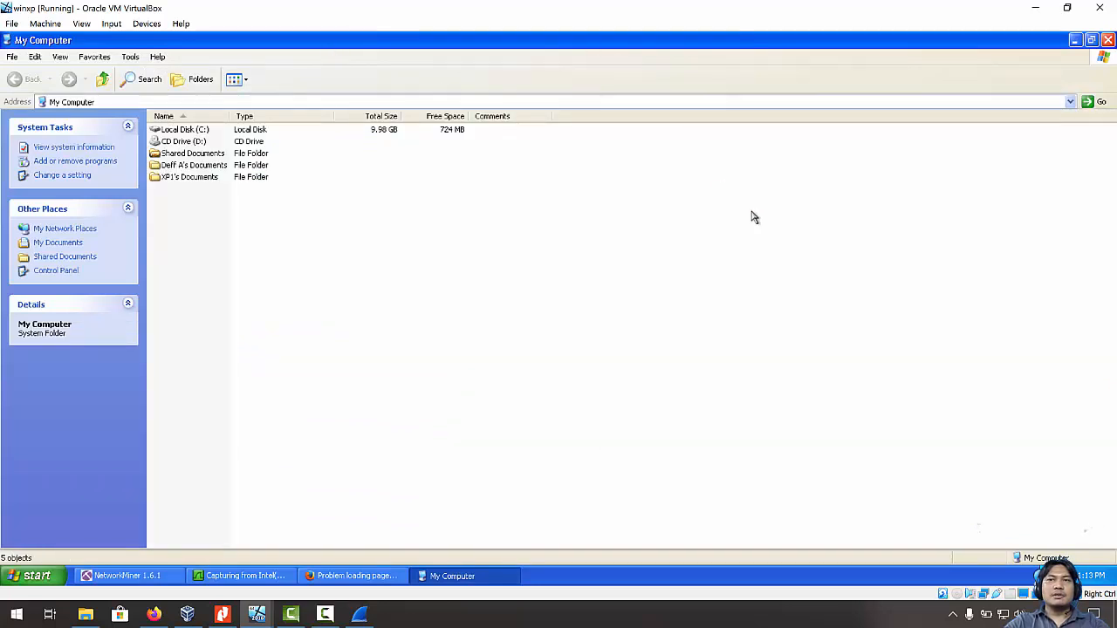
{"action": "left_click", "coordinate": [1091, 40]}
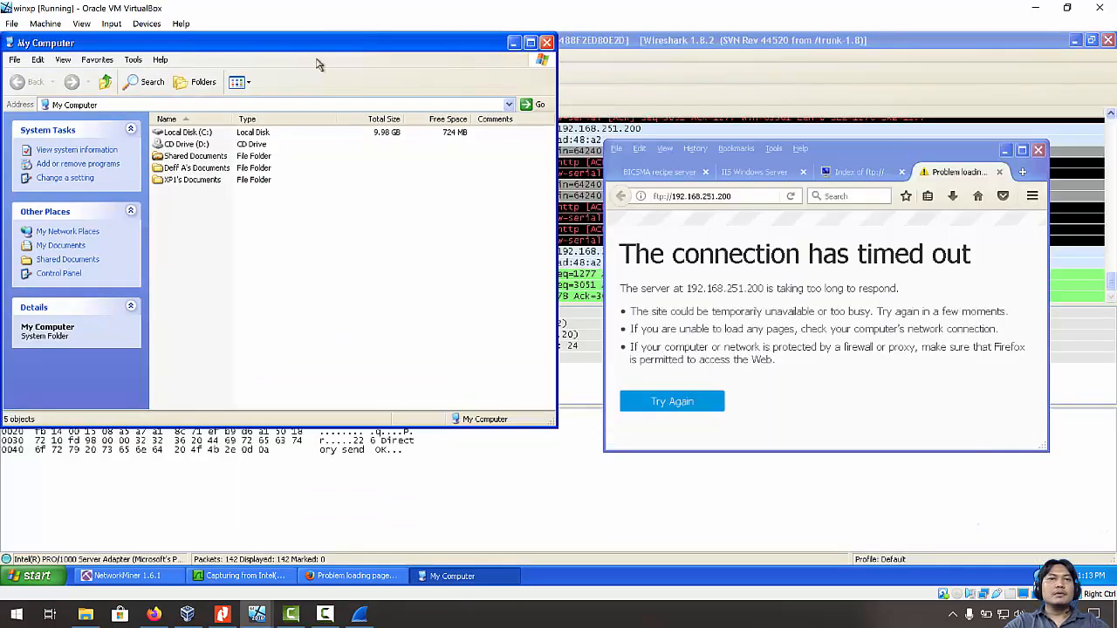
{"action": "left_click_drag", "start_coordinate": [282, 53], "coordinate": [835, 162]}
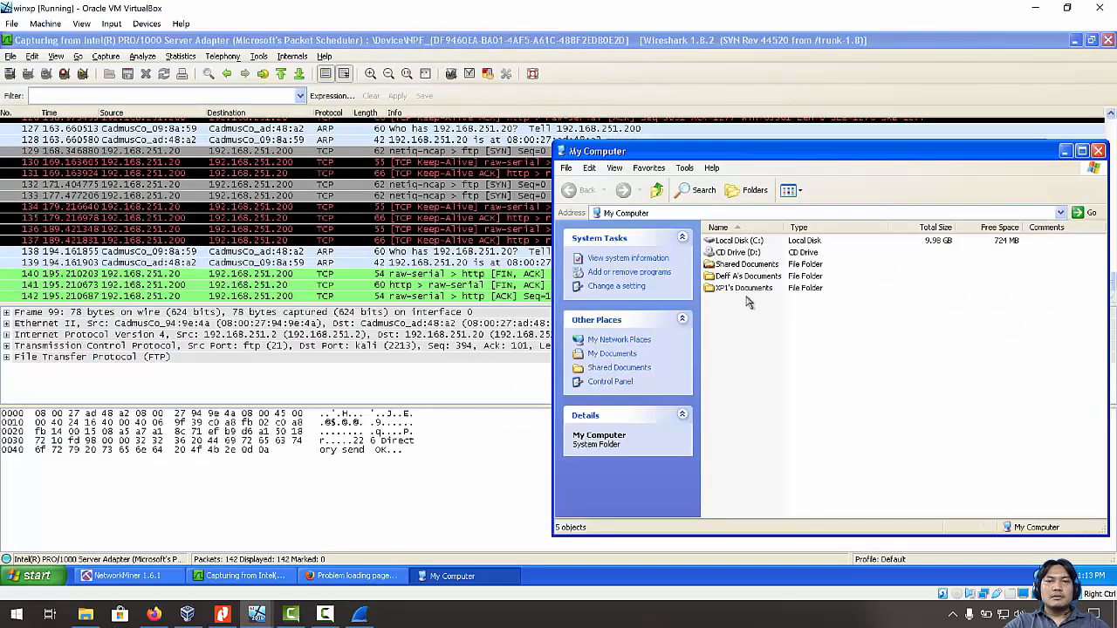
Show the Folders tree and browse My Network Places > Entire Network > Microsoft Windows Network > Workgroup.
{"action": "left_click", "coordinate": [621, 341]}
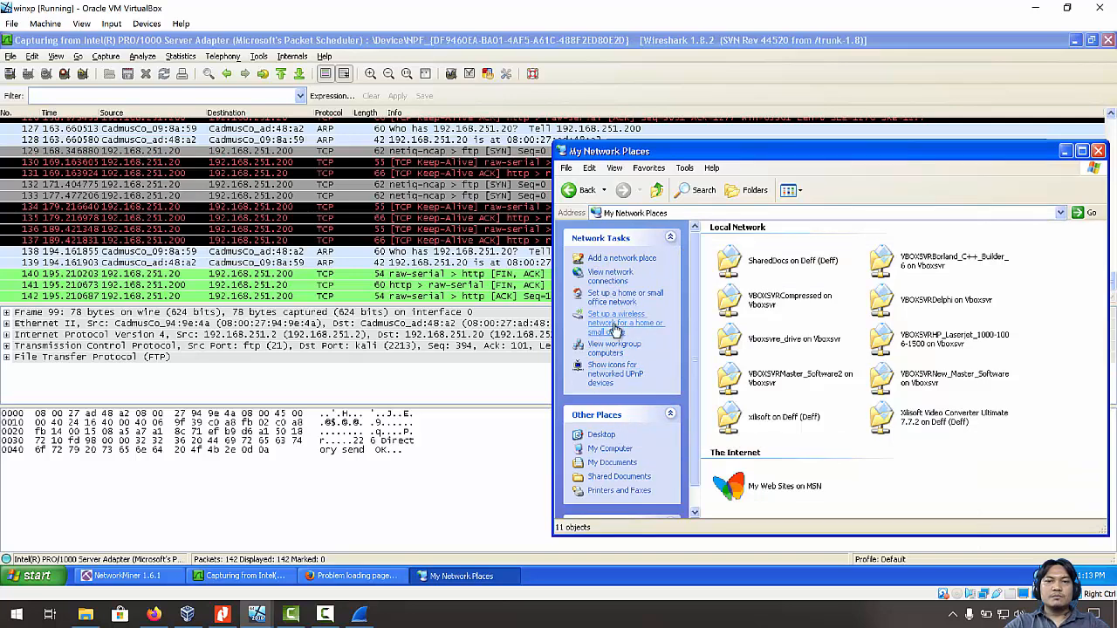
{"action": "left_click", "coordinate": [752, 191]}
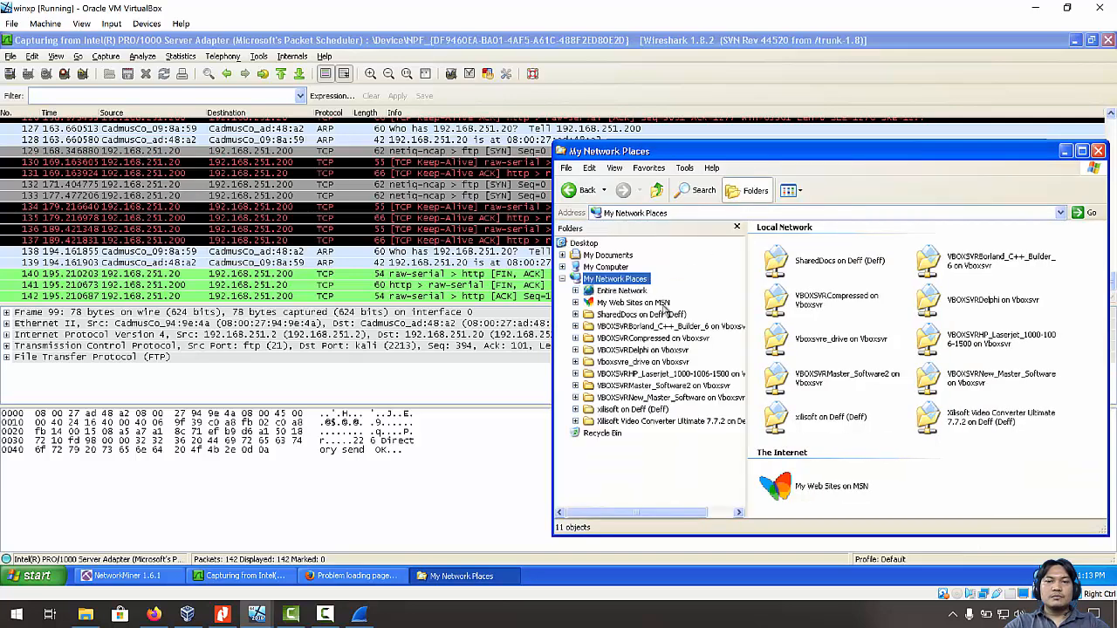
{"action": "left_click", "coordinate": [621, 291]}
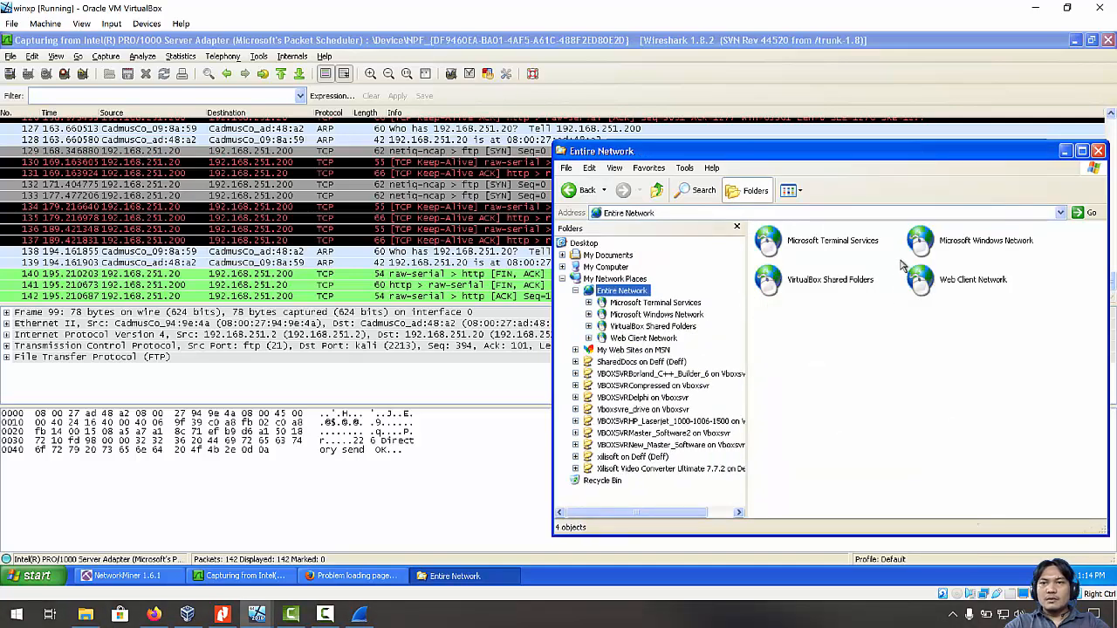
{"action": "left_click", "coordinate": [952, 246]}
{"action": "double_click", "coordinate": [957, 247]}
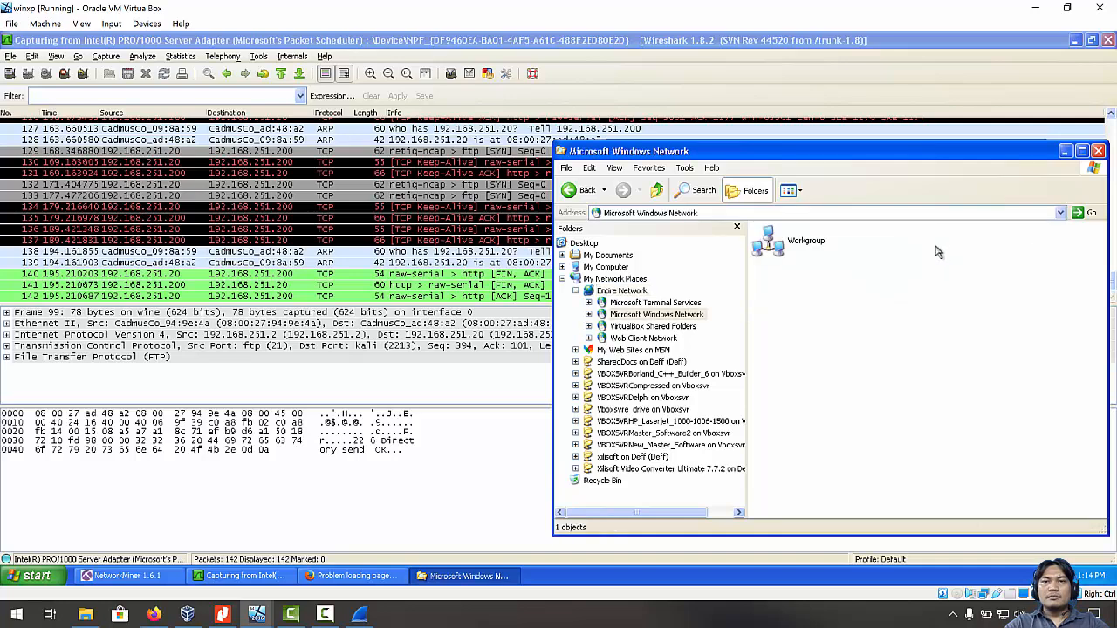
{"action": "double_click", "coordinate": [777, 251]}
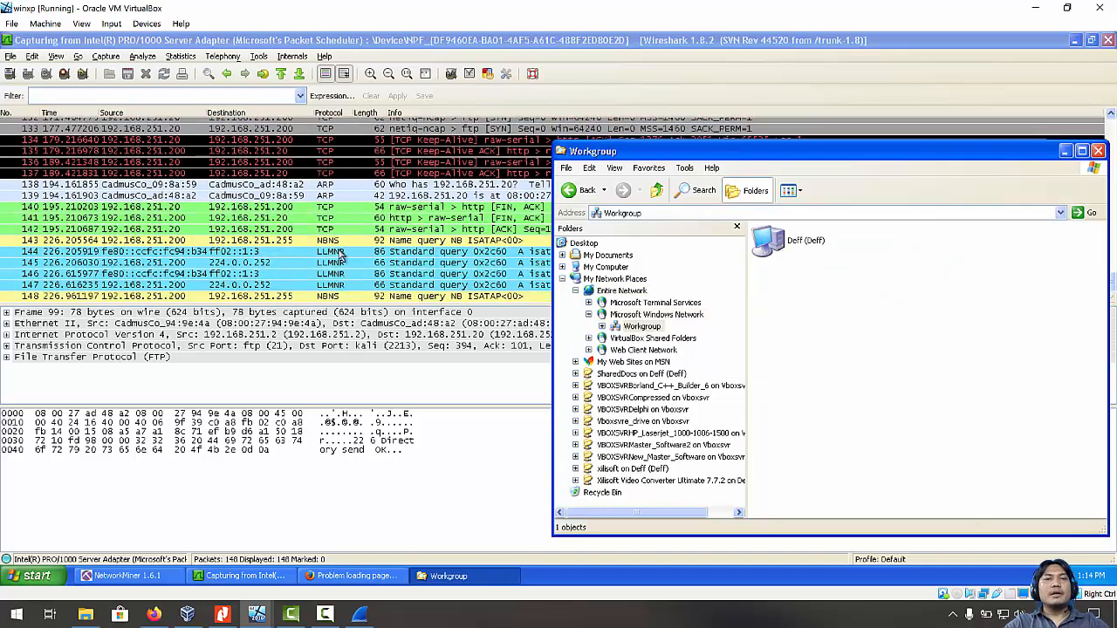
{"action": "left_click", "coordinate": [734, 214]}
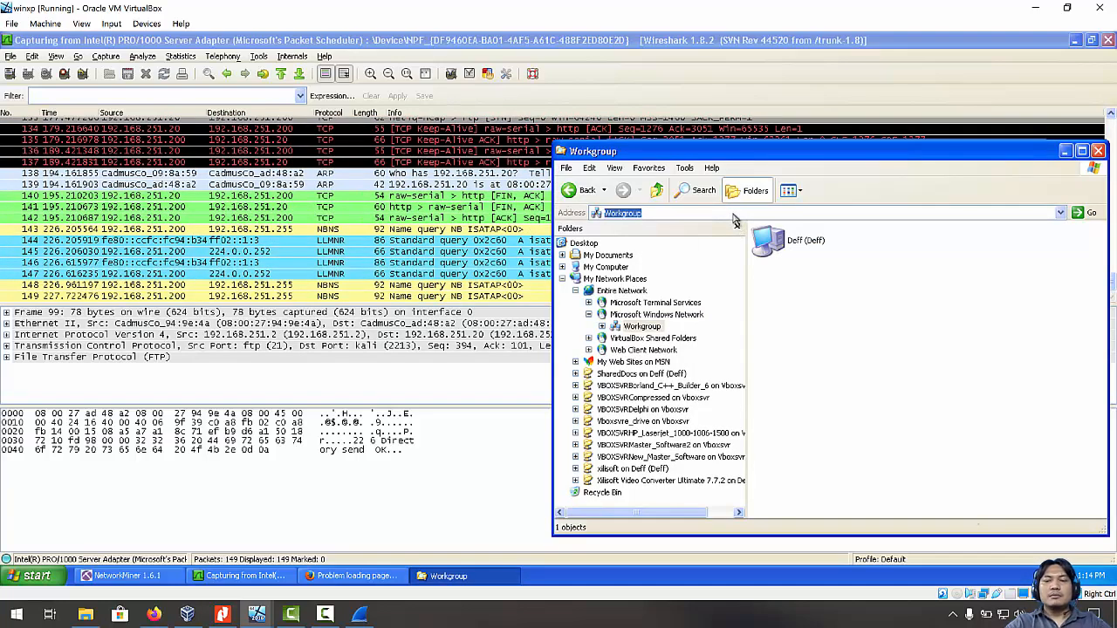
Connect to \\192.168.251.200 and submit a first login with a typed user name.
{"action": "type", "text": "\\\\192.168.251."}
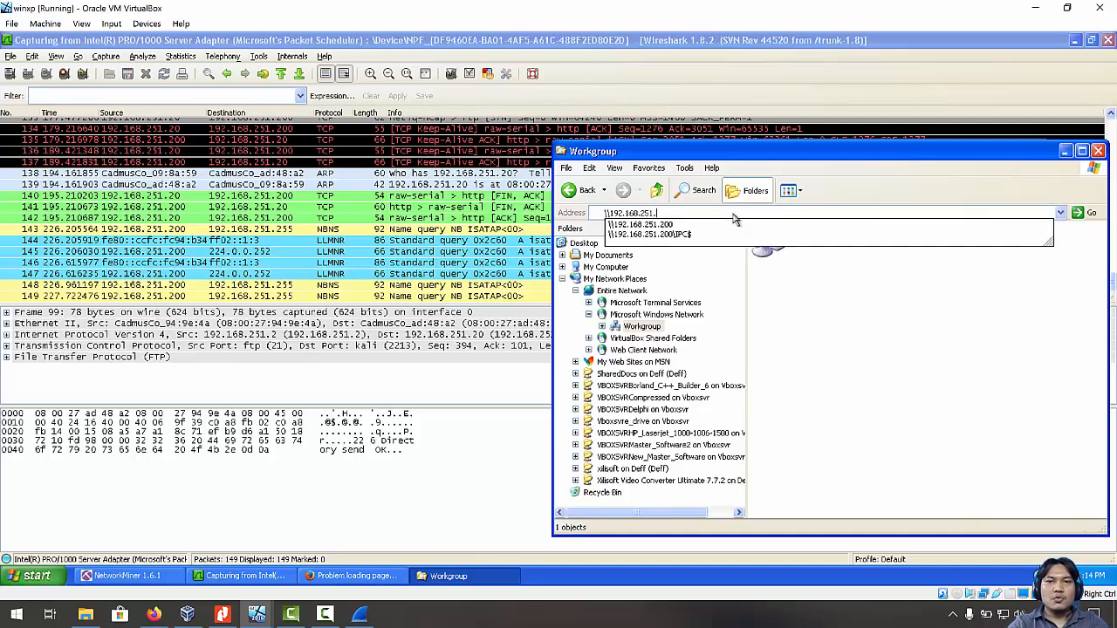
{"action": "type", "text": "200"}
{"action": "key", "text": "Return"}
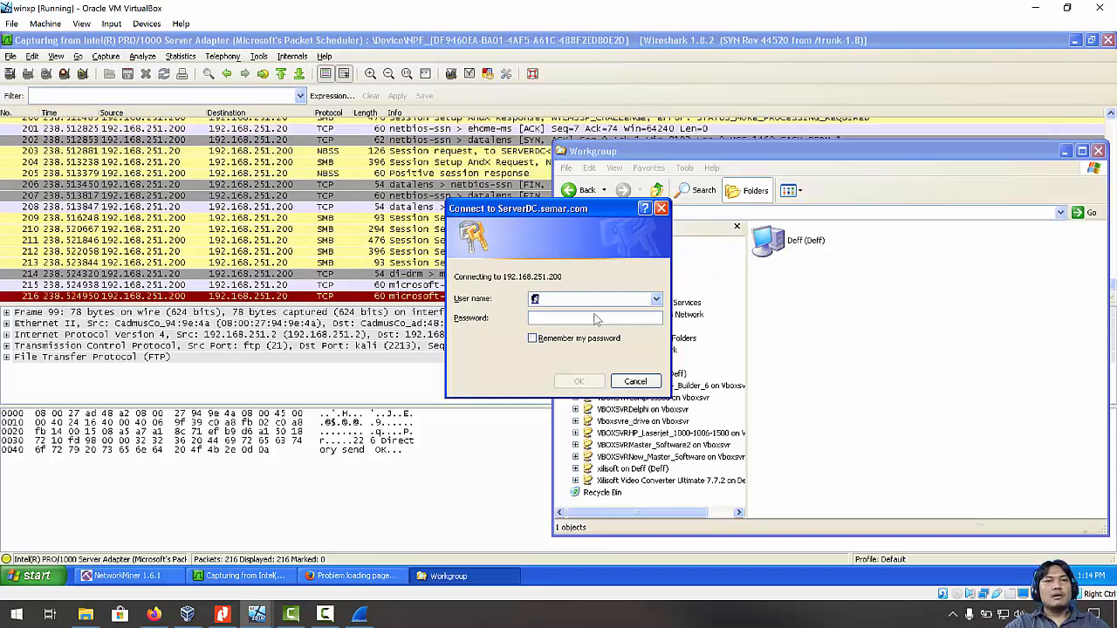
{"action": "left_click_drag", "start_coordinate": [542, 213], "coordinate": [777, 249]}
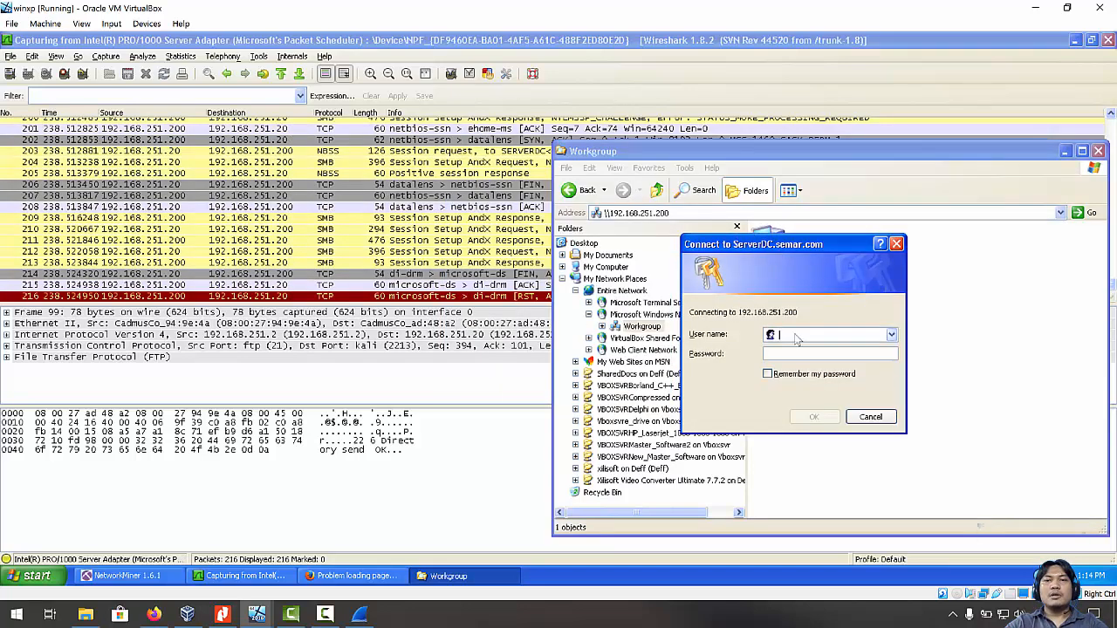
{"action": "type", "text": "aldy"}
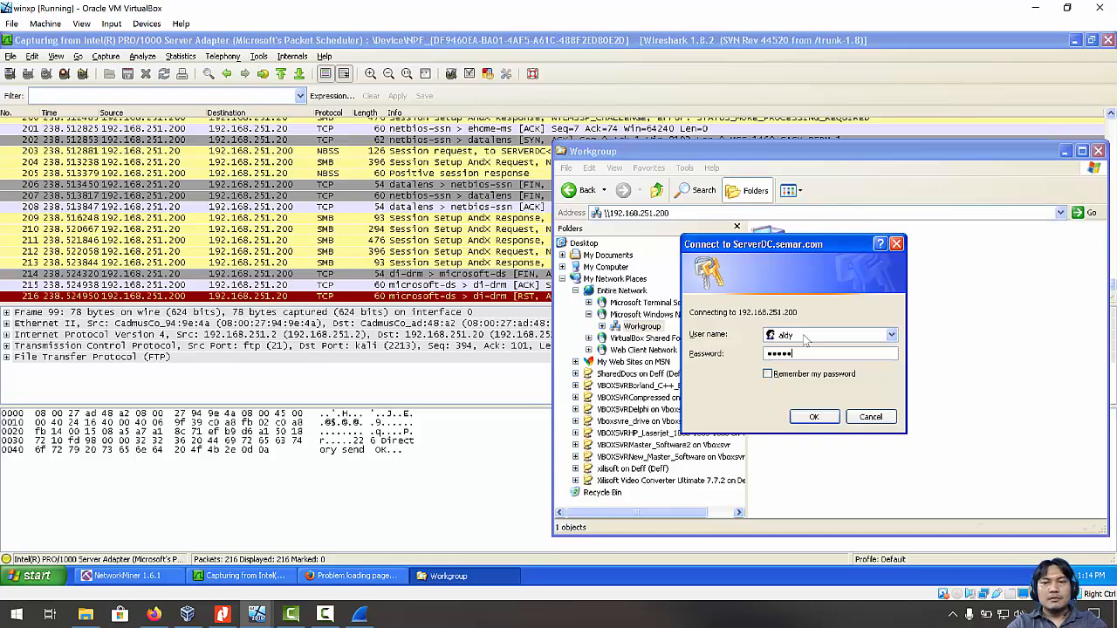
{"action": "key", "text": "Return"}
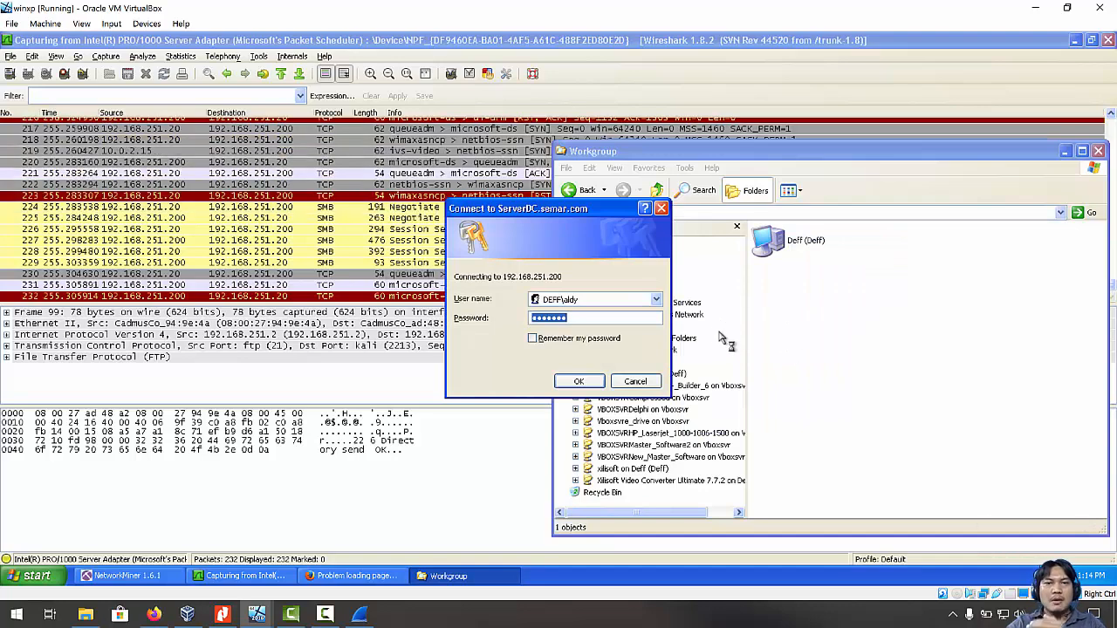
Retry the login with a different user name and check the empty saved-names list.
{"action": "left_click", "coordinate": [608, 301]}
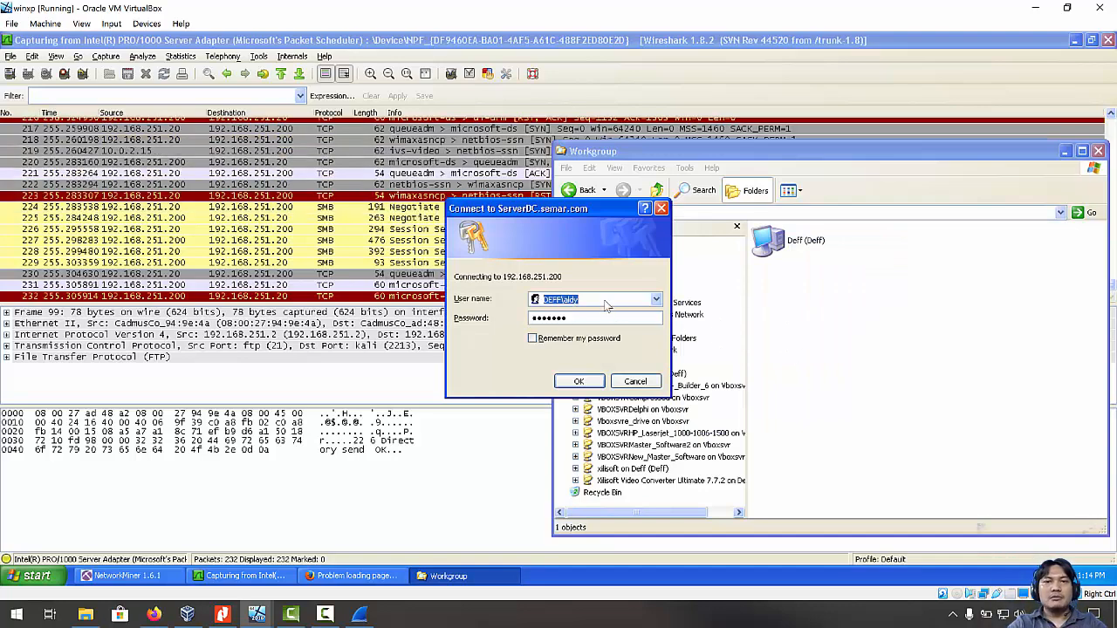
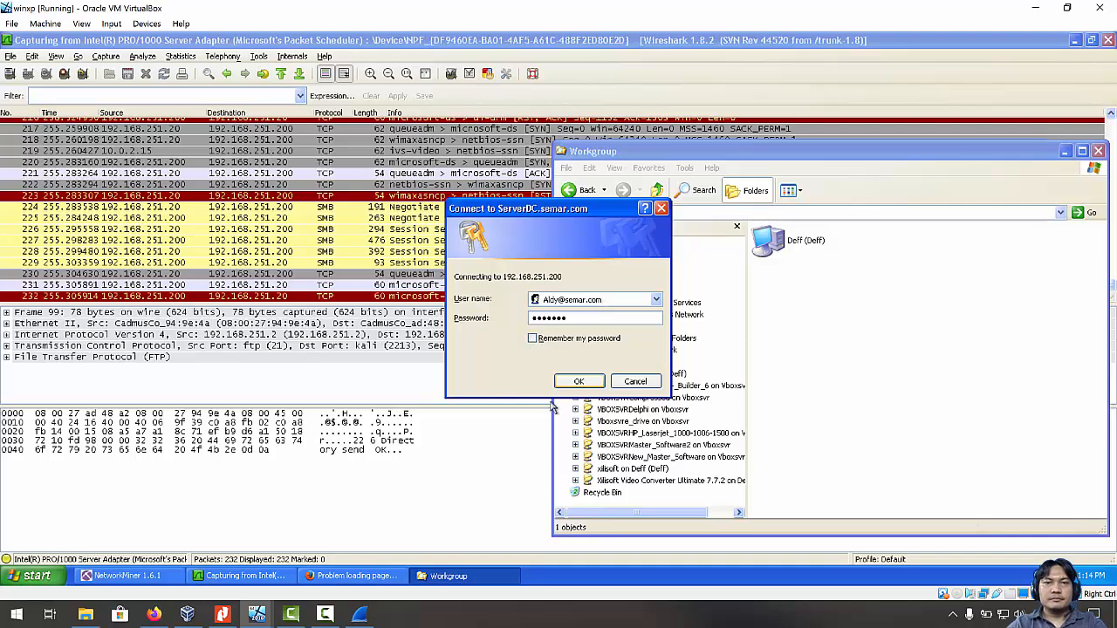
{"action": "left_click", "coordinate": [579, 381]}
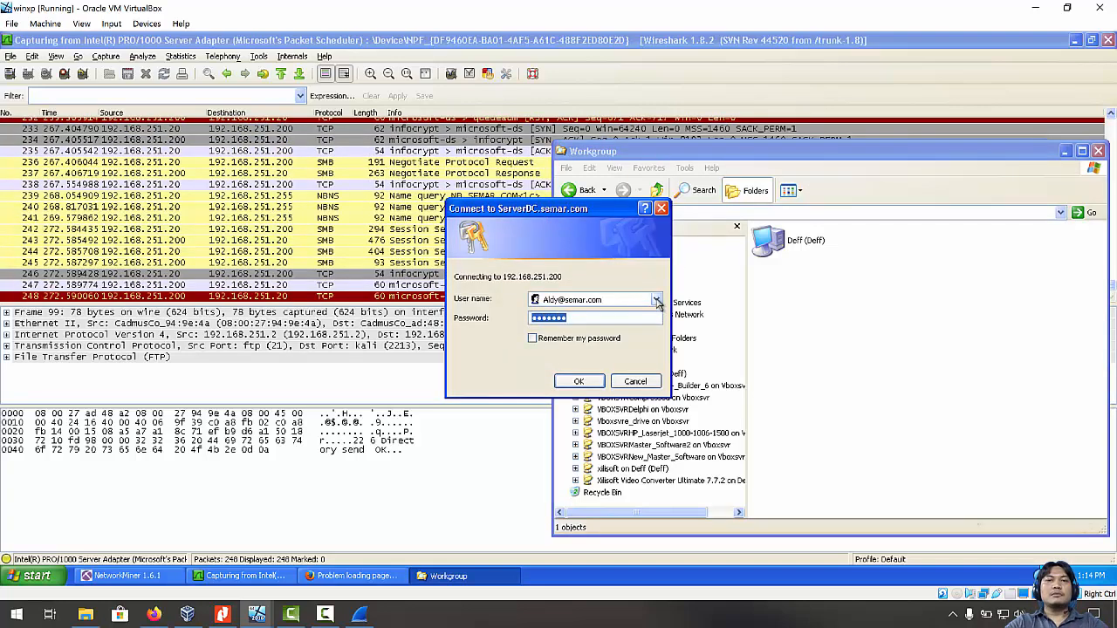
{"action": "left_click", "coordinate": [657, 301]}
{"action": "left_click", "coordinate": [657, 301]}
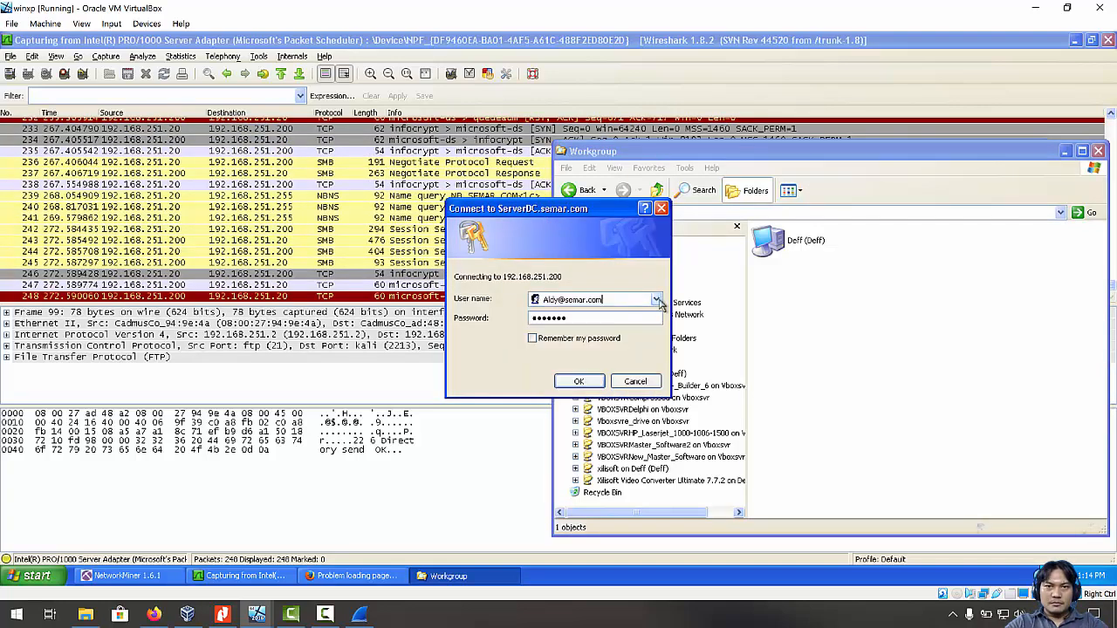
{"action": "left_click", "coordinate": [658, 300]}
{"action": "left_click", "coordinate": [658, 300]}
{"action": "left_click", "coordinate": [657, 300]}
{"action": "left_click", "coordinate": [657, 301]}
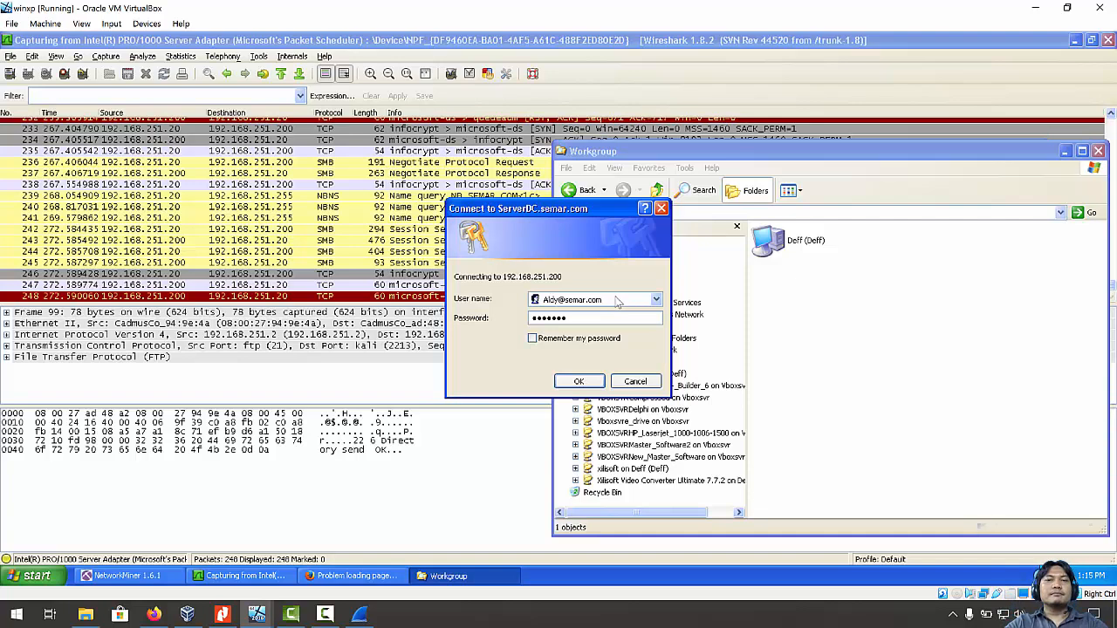
Re-enter the password, submit twice more, then cancel the connection prompt.
{"action": "key", "text": "Tab"}
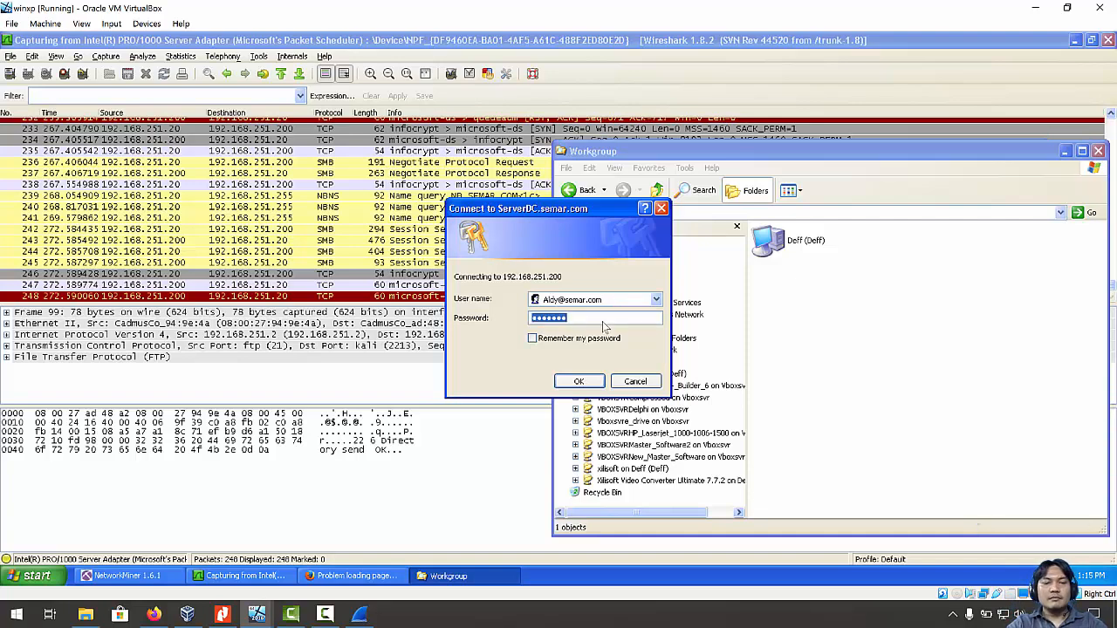
{"action": "type", "text": "p"}
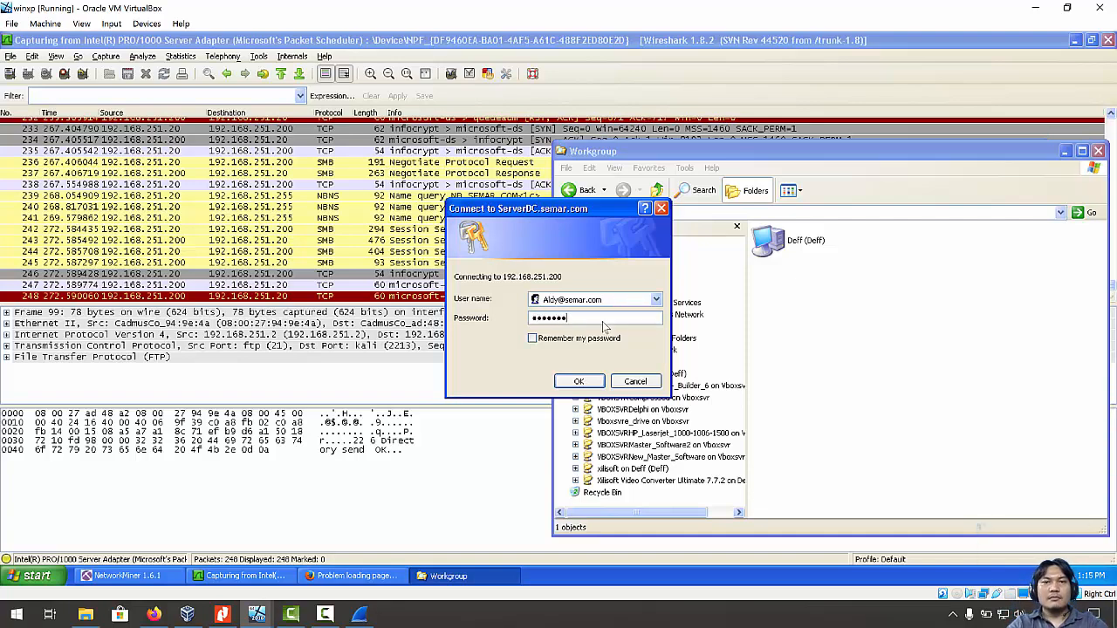
{"action": "left_click", "coordinate": [579, 386]}
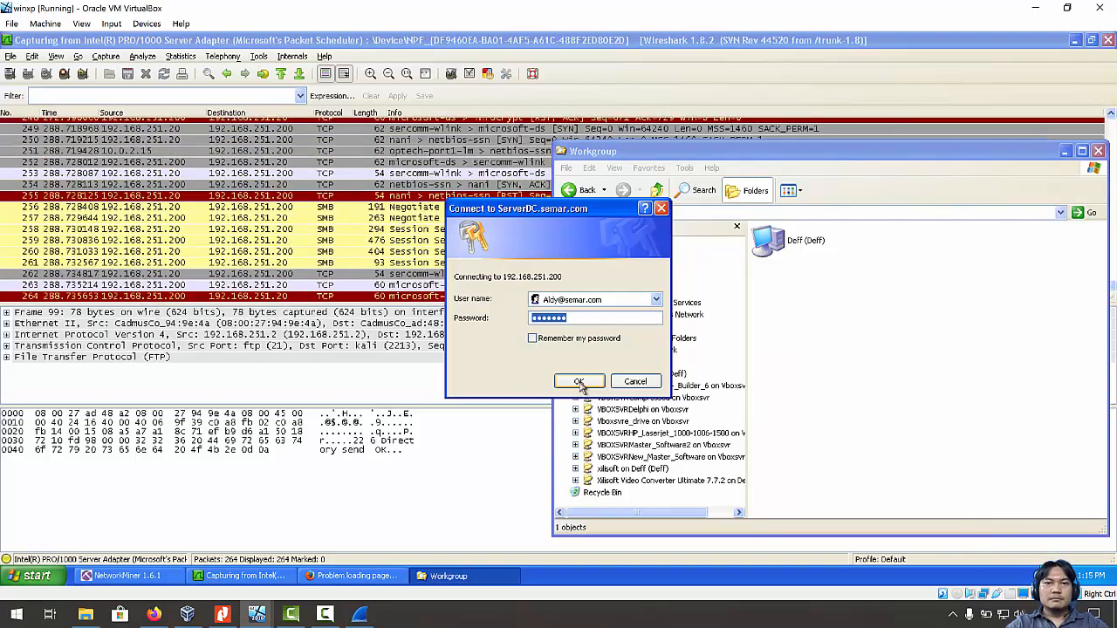
{"action": "left_click", "coordinate": [582, 387]}
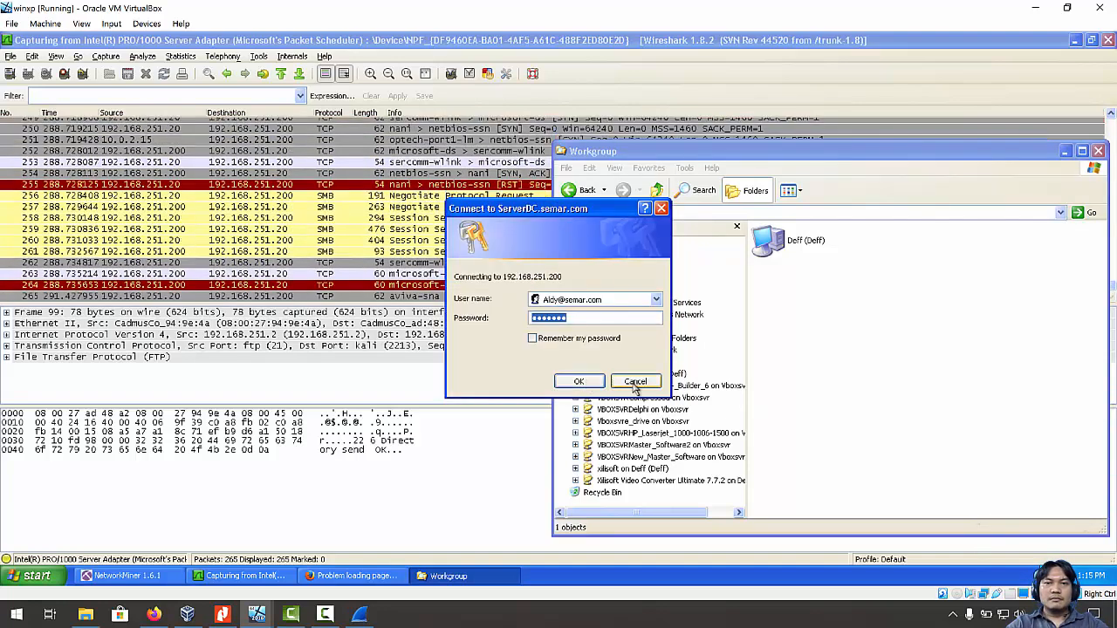
{"action": "left_click", "coordinate": [636, 386]}
{"action": "left_click", "coordinate": [781, 319]}
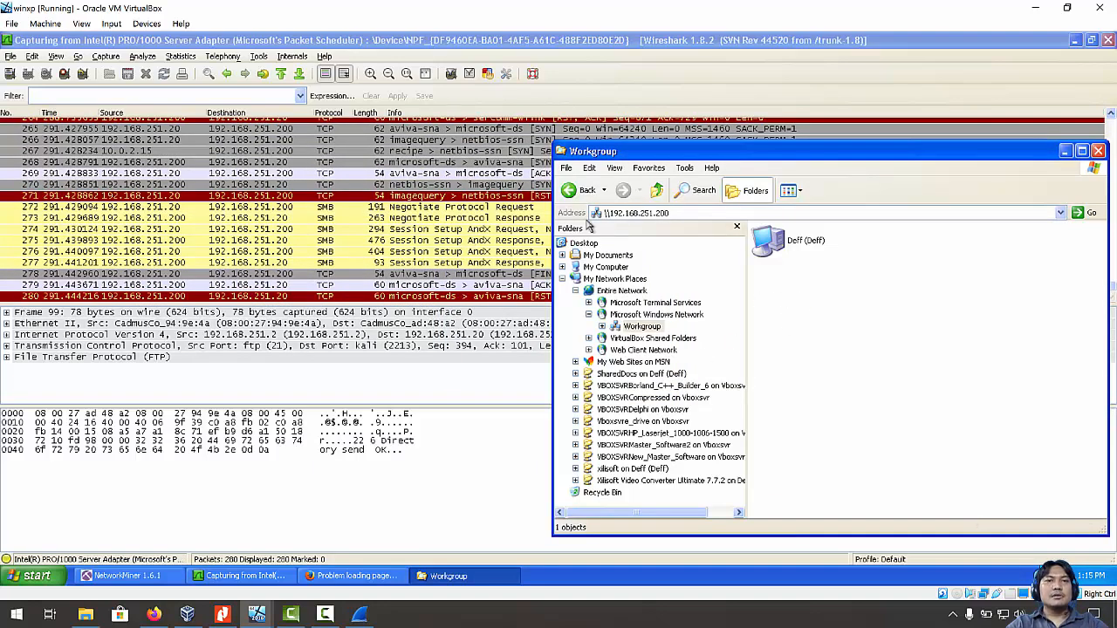
Select packet 274 and scroll through the NTLMSSP_AUTH session setup rows before switching to the PDF.
{"action": "left_click", "coordinate": [494, 229]}
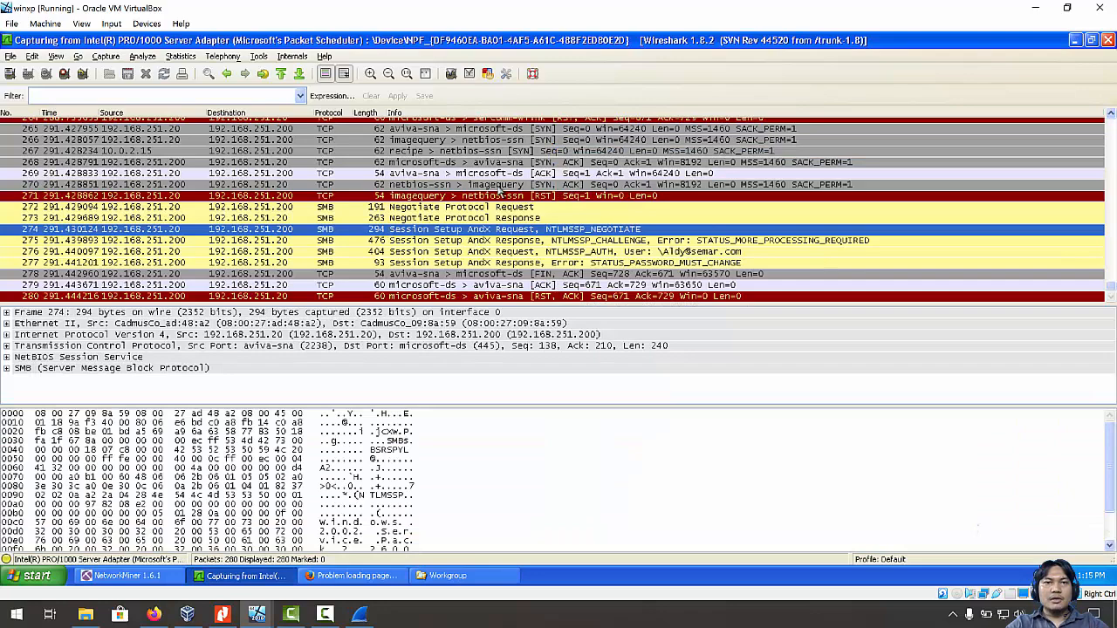
{"action": "scroll", "coordinate": [499, 192], "scroll_direction": "up", "scroll_amount": 4}
{"action": "scroll", "coordinate": [524, 219], "scroll_direction": "up", "scroll_amount": 1}
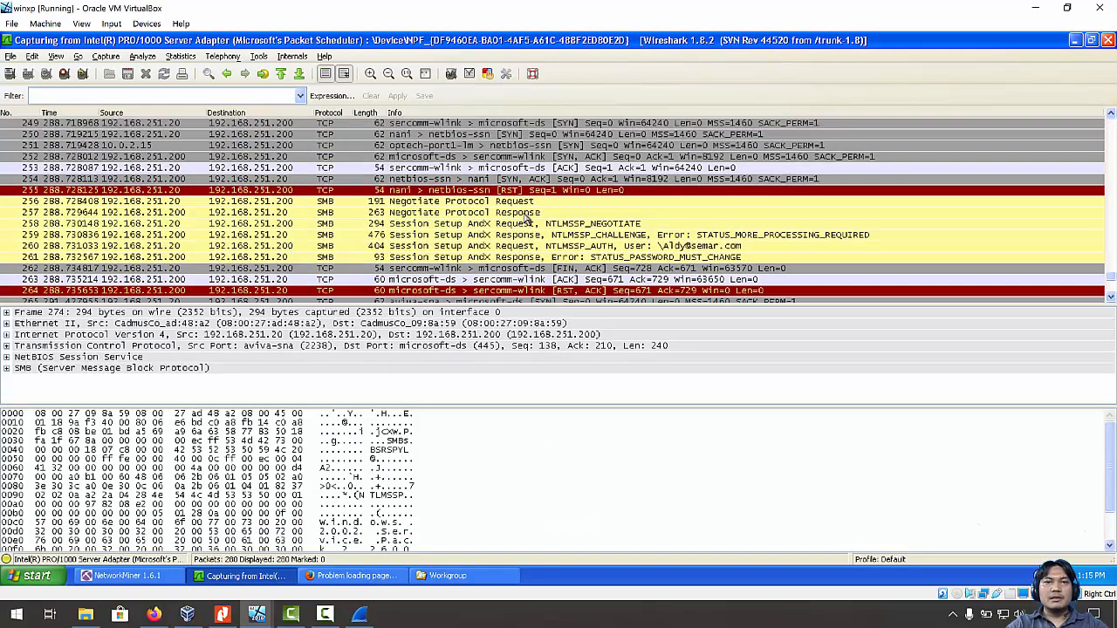
{"action": "scroll", "coordinate": [528, 231], "scroll_direction": "up", "scroll_amount": 3}
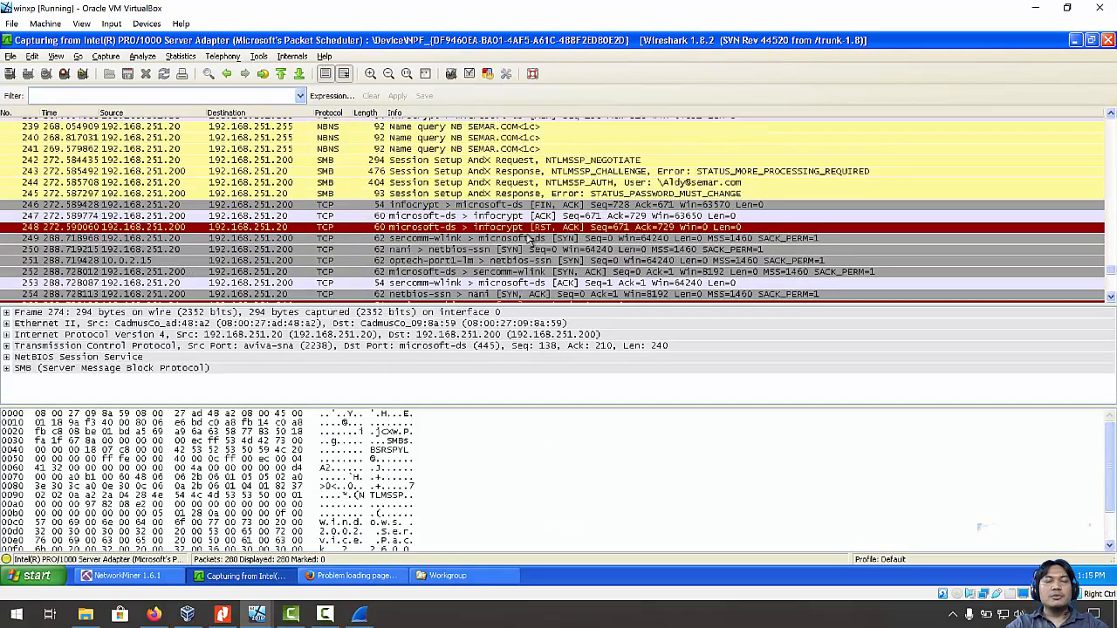
{"action": "scroll", "coordinate": [528, 236], "scroll_direction": "up", "scroll_amount": 3}
{"action": "scroll", "coordinate": [530, 238], "scroll_direction": "up", "scroll_amount": 2}
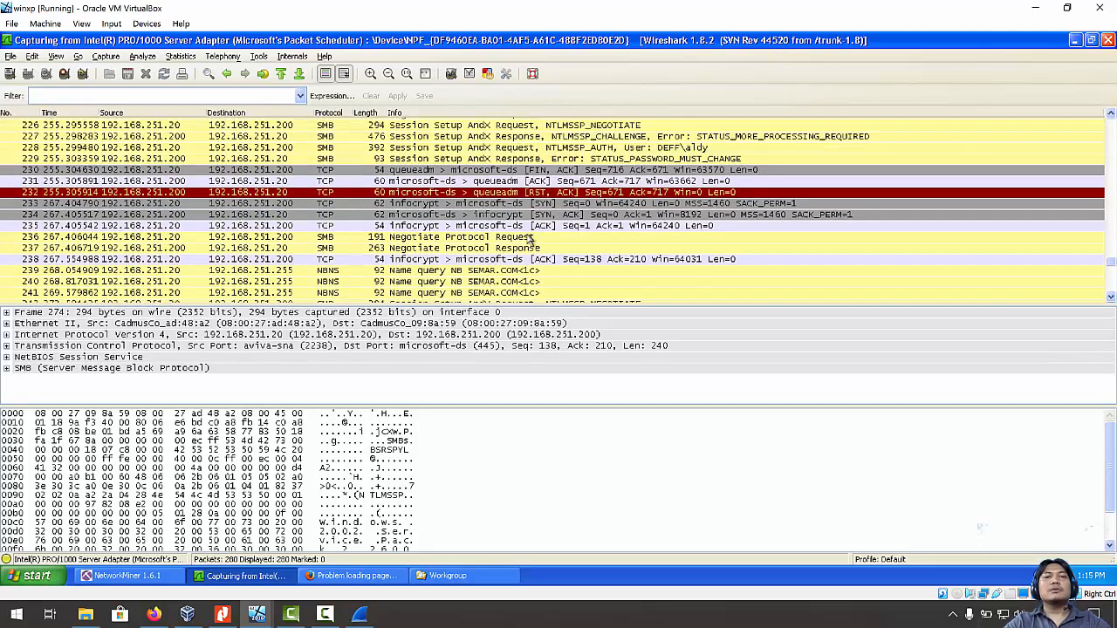
{"action": "scroll", "coordinate": [530, 238], "scroll_direction": "up", "scroll_amount": 3}
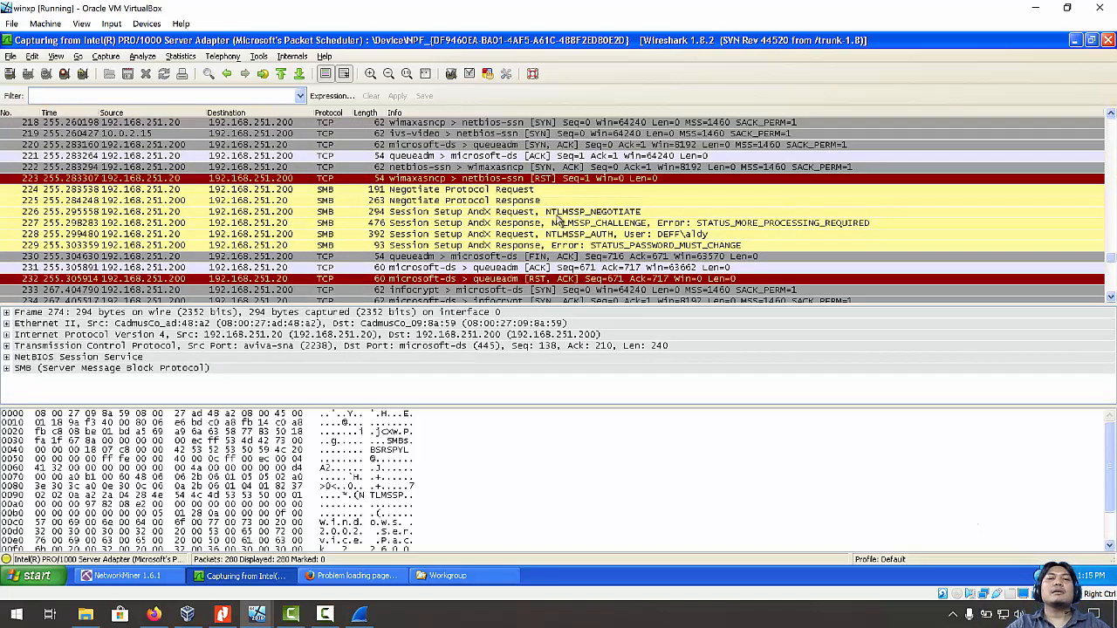
{"action": "scroll", "coordinate": [560, 209], "scroll_direction": "down", "scroll_amount": 12}
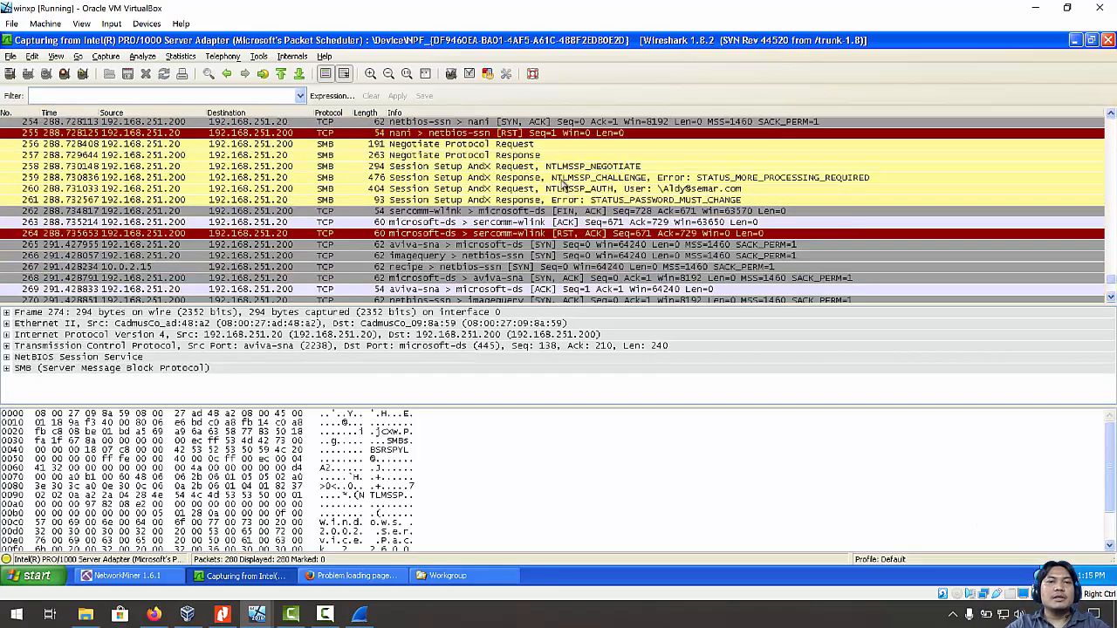
{"action": "scroll", "coordinate": [485, 194], "scroll_direction": "down", "scroll_amount": 4}
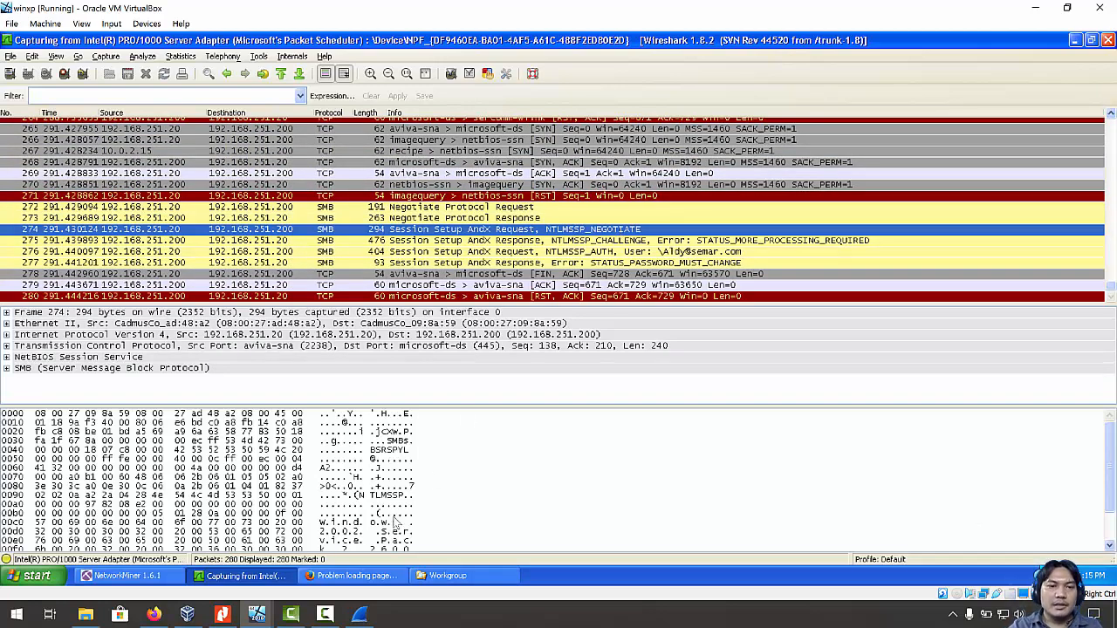
{"action": "left_click", "coordinate": [222, 615]}
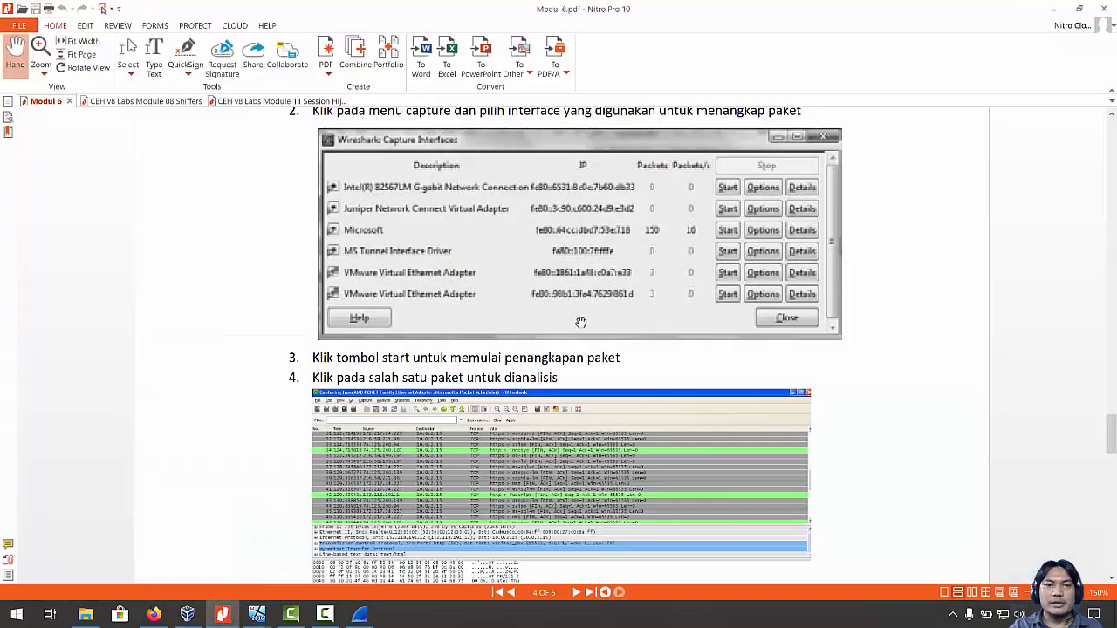
Scroll Modul 6.pdf to the Tugas section, then bring back the winxp VM's Wireshark capture.
{"action": "scroll", "coordinate": [580, 323], "scroll_direction": "down", "scroll_amount": 3}
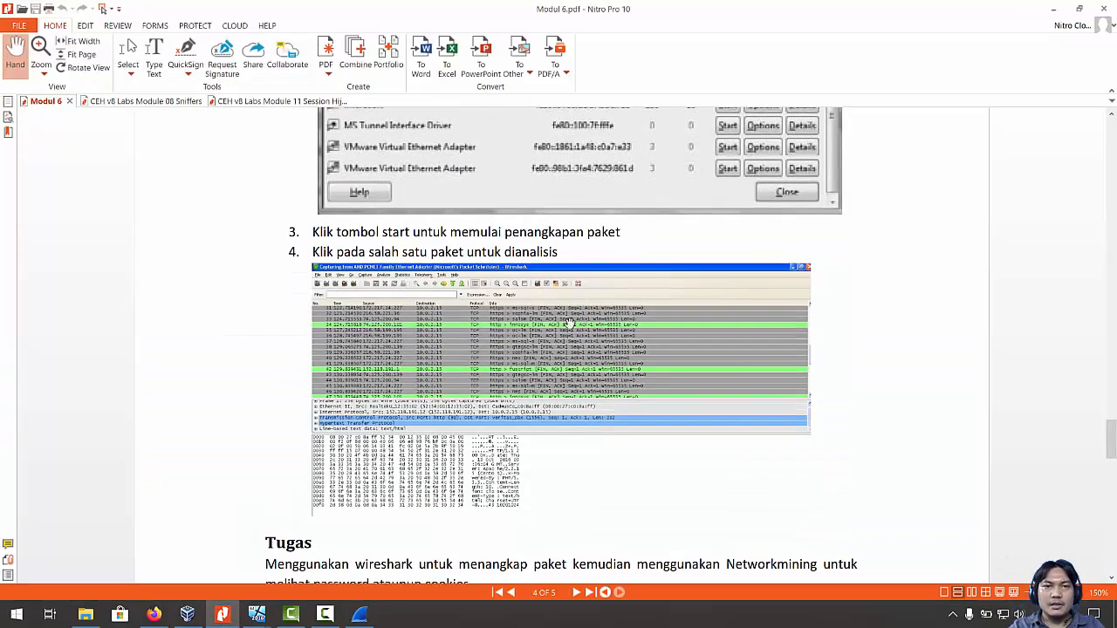
{"action": "left_click", "coordinate": [357, 622]}
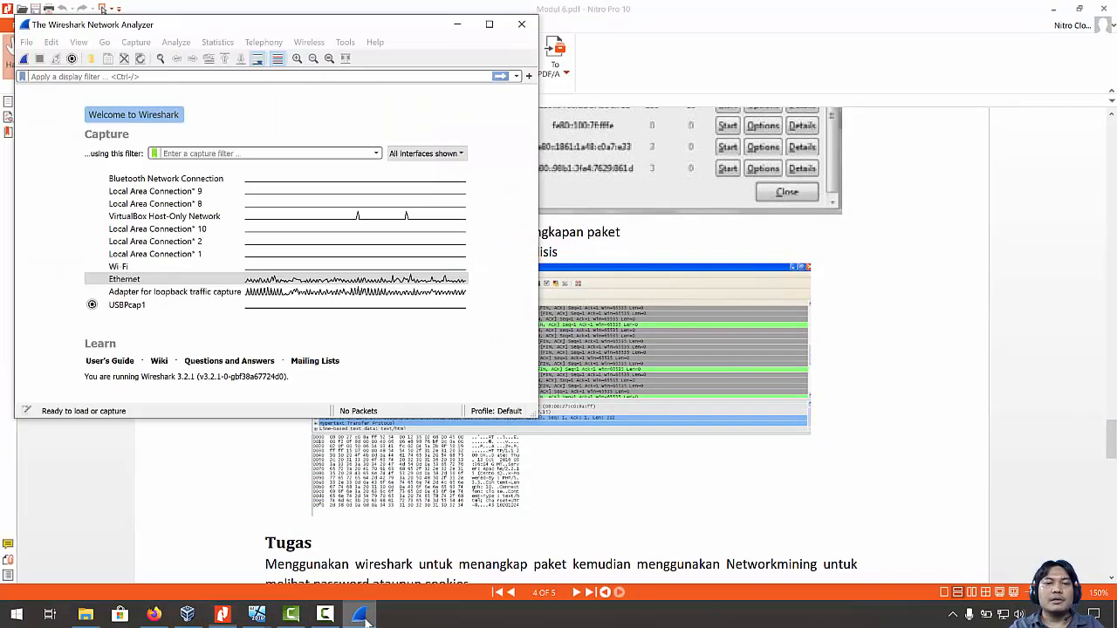
{"action": "left_click", "coordinate": [357, 622]}
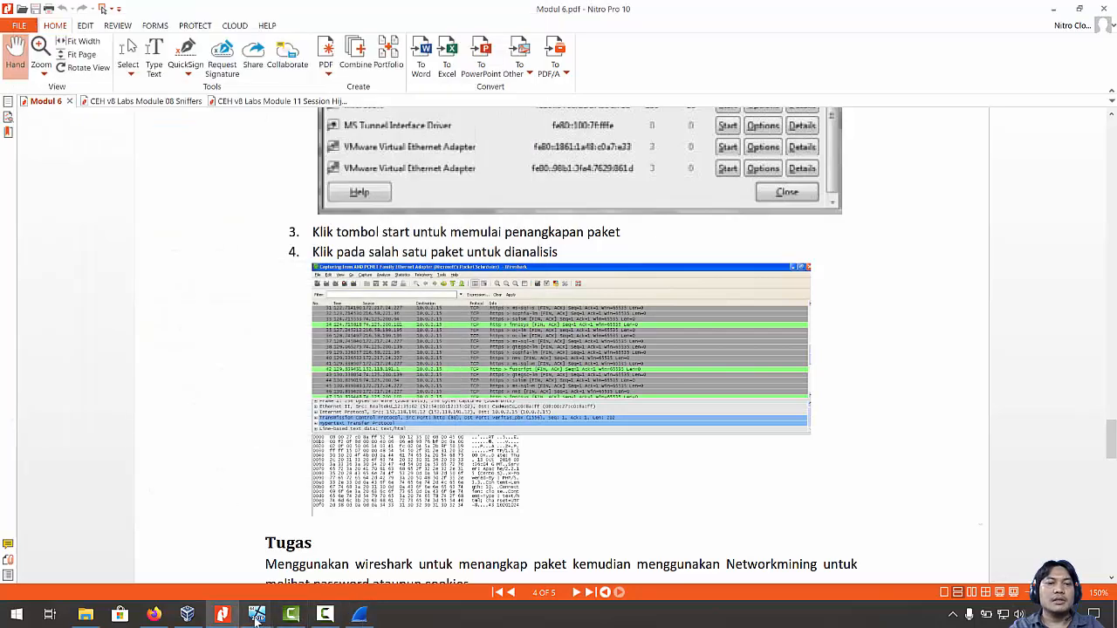
{"action": "mouse_move", "coordinate": [257, 615]}
{"action": "left_click", "coordinate": [362, 587]}
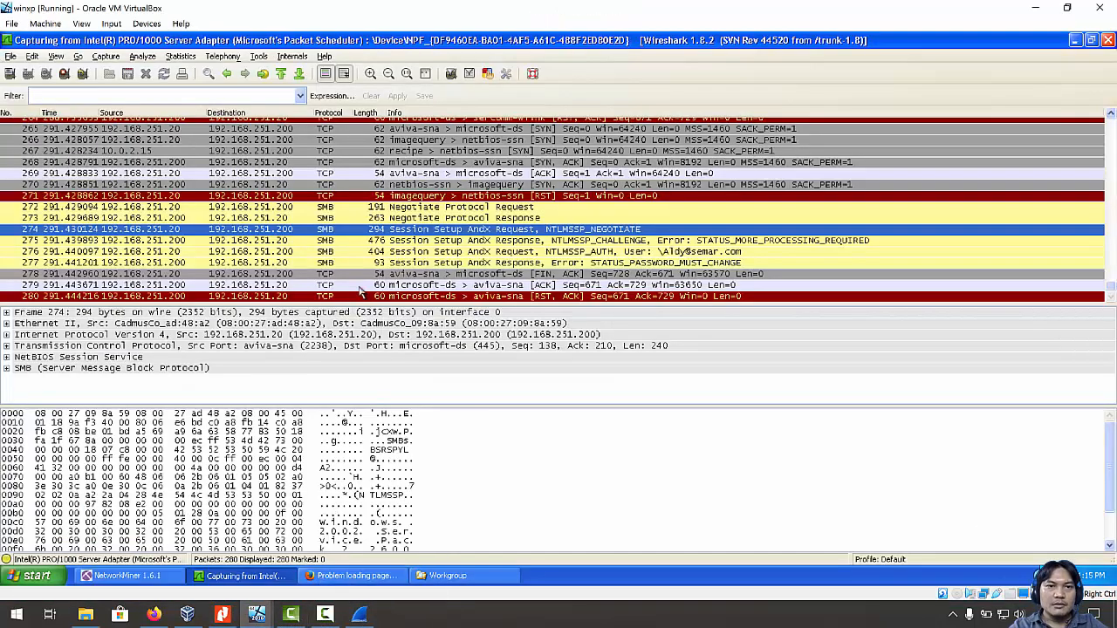
Filter the packet list to ftp and inspect the 230 Login successful response.
{"action": "scroll", "coordinate": [361, 293], "scroll_direction": "up", "scroll_amount": 1}
{"action": "scroll", "coordinate": [358, 276], "scroll_direction": "up", "scroll_amount": 11}
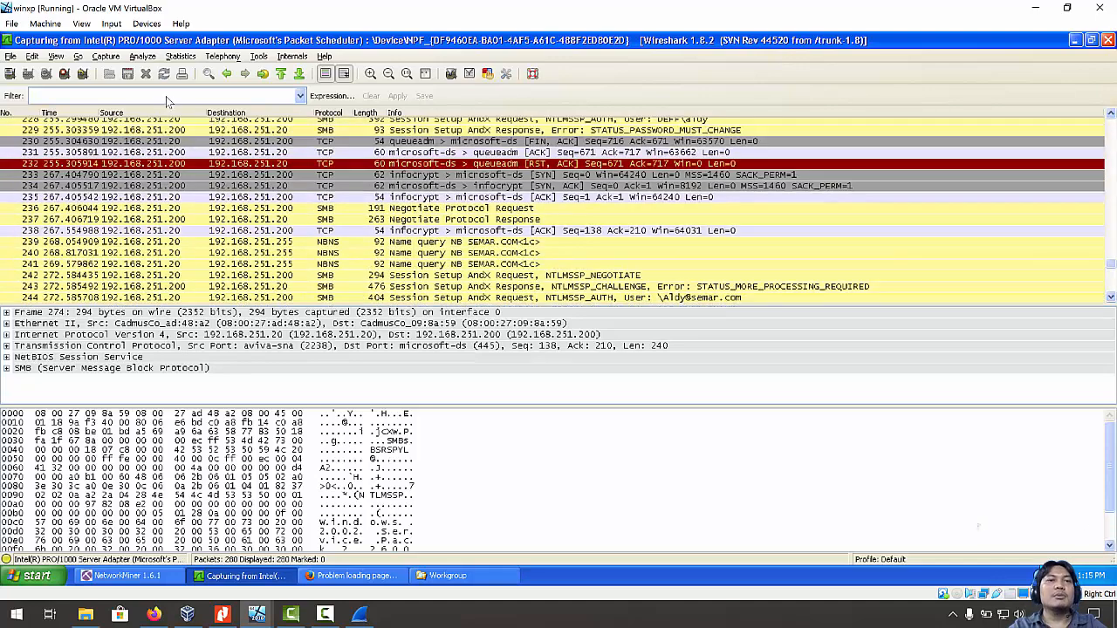
{"action": "type", "text": "ftp"}
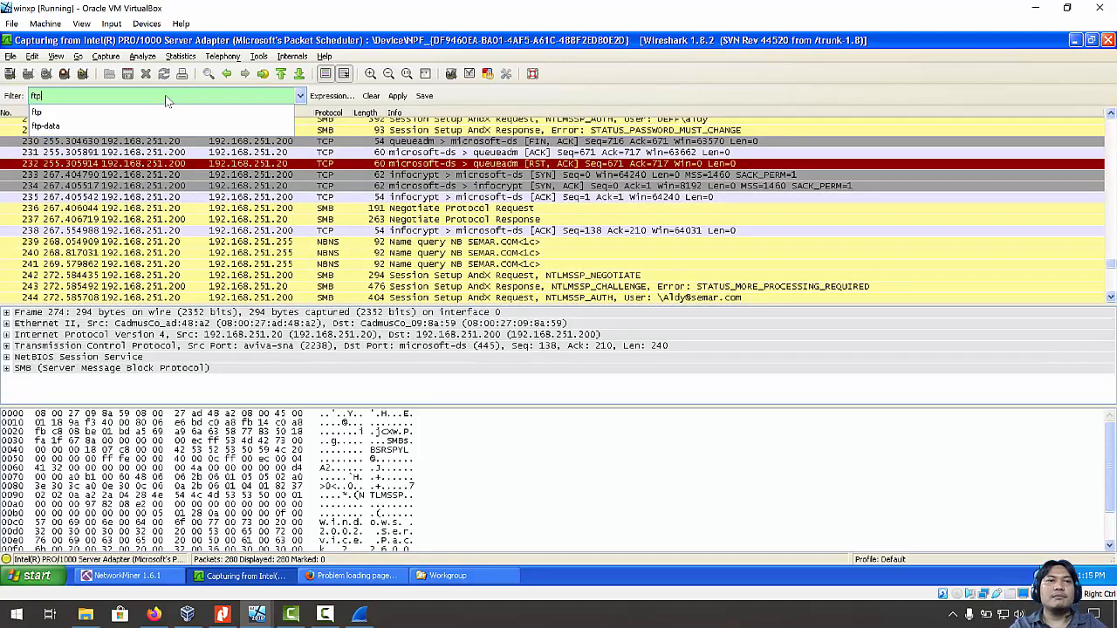
{"action": "key", "text": "Return"}
{"action": "scroll", "coordinate": [346, 199], "scroll_direction": "up", "scroll_amount": 5}
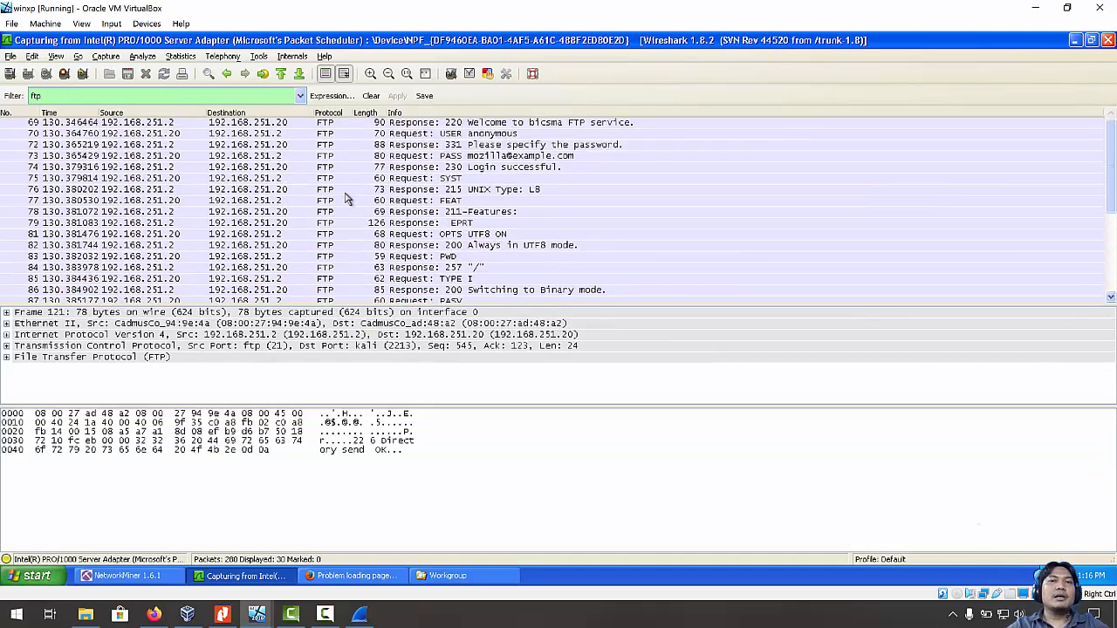
{"action": "left_click", "coordinate": [489, 171]}
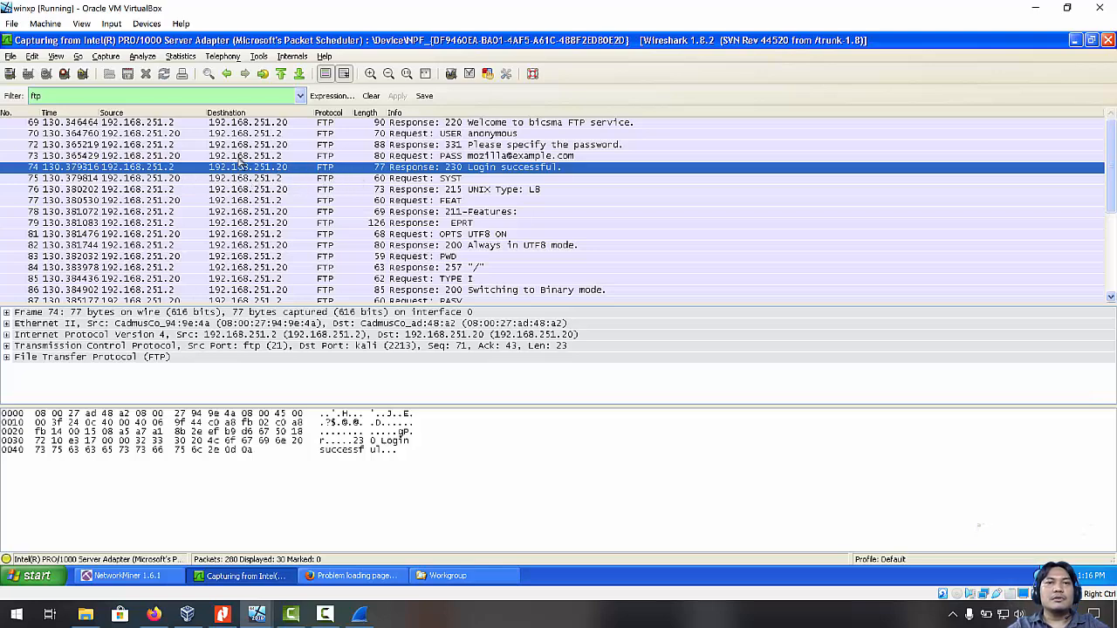
Follow the TCP stream of the USER anonymous packet, read the conversation, and close it.
{"action": "left_click", "coordinate": [267, 136]}
{"action": "right_click", "coordinate": [266, 137]}
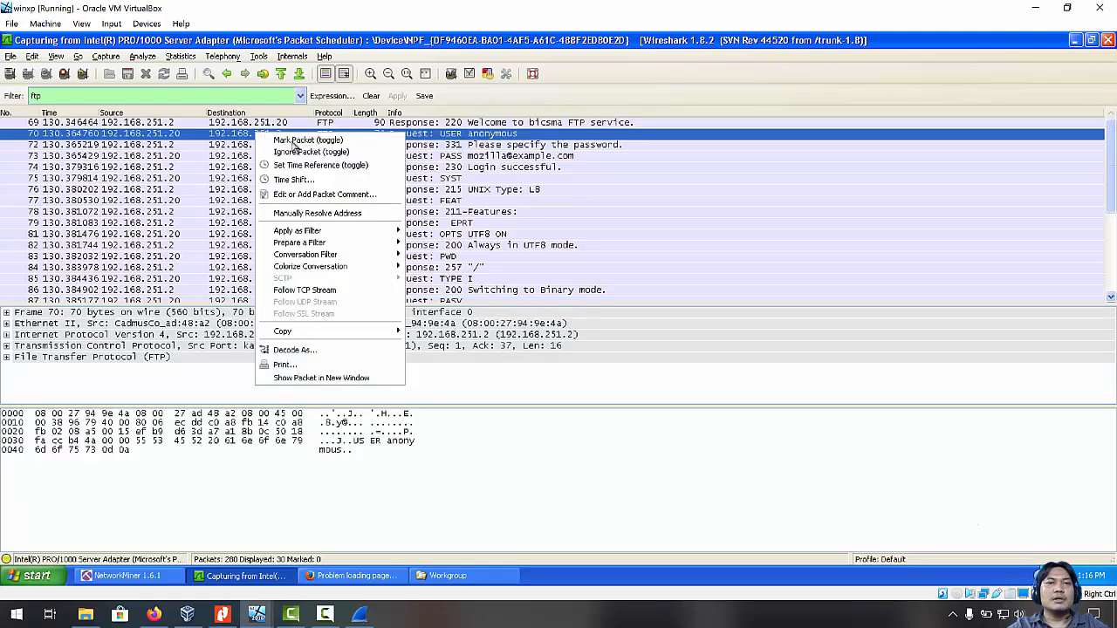
{"action": "left_click", "coordinate": [336, 292]}
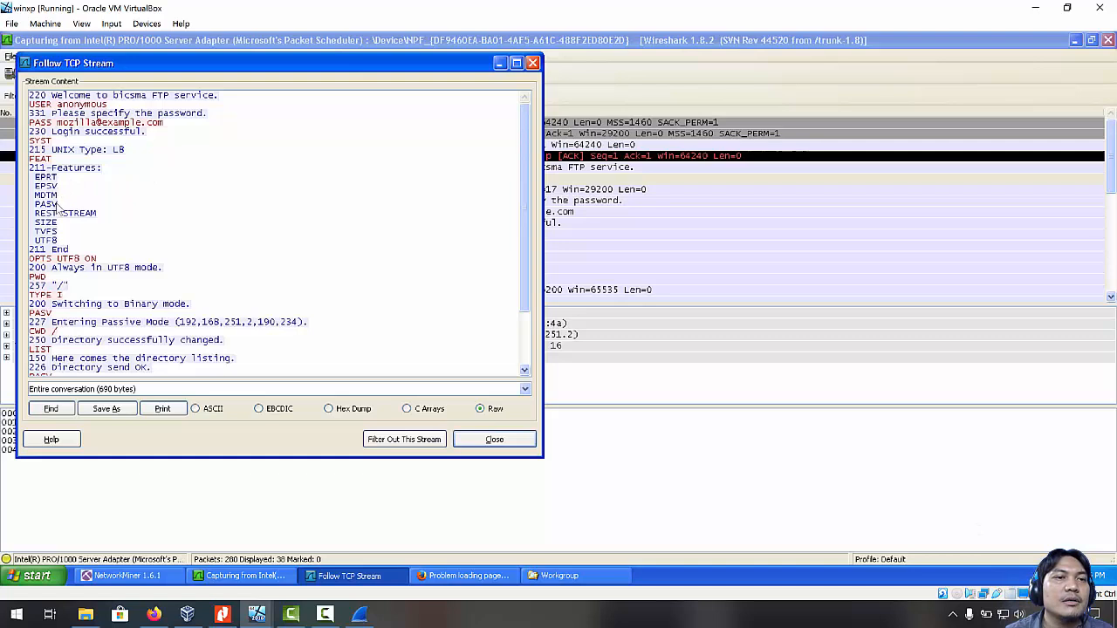
{"action": "scroll", "coordinate": [78, 246], "scroll_direction": "down", "scroll_amount": 1}
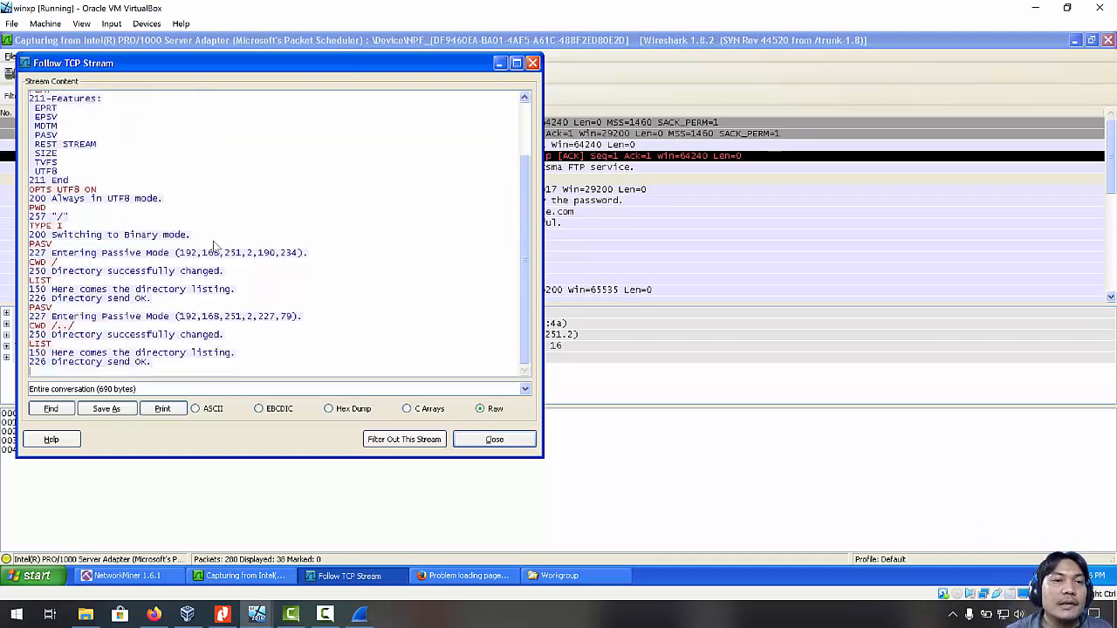
{"action": "scroll", "coordinate": [211, 244], "scroll_direction": "down", "scroll_amount": 1}
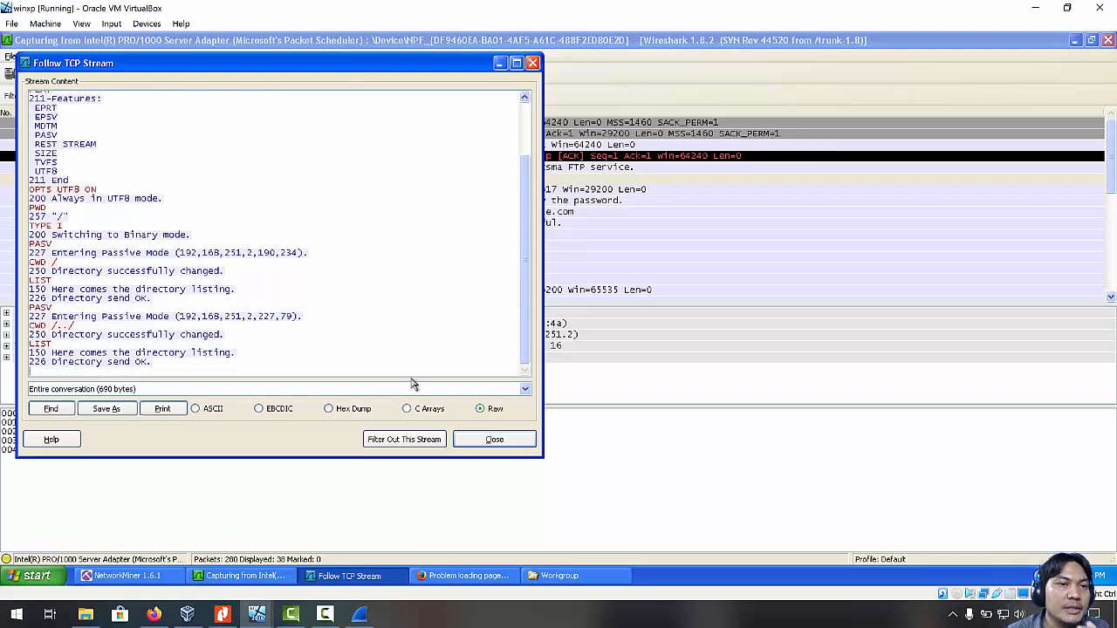
{"action": "left_click", "coordinate": [494, 442]}
{"action": "scroll", "coordinate": [332, 231], "scroll_direction": "down", "scroll_amount": 1}
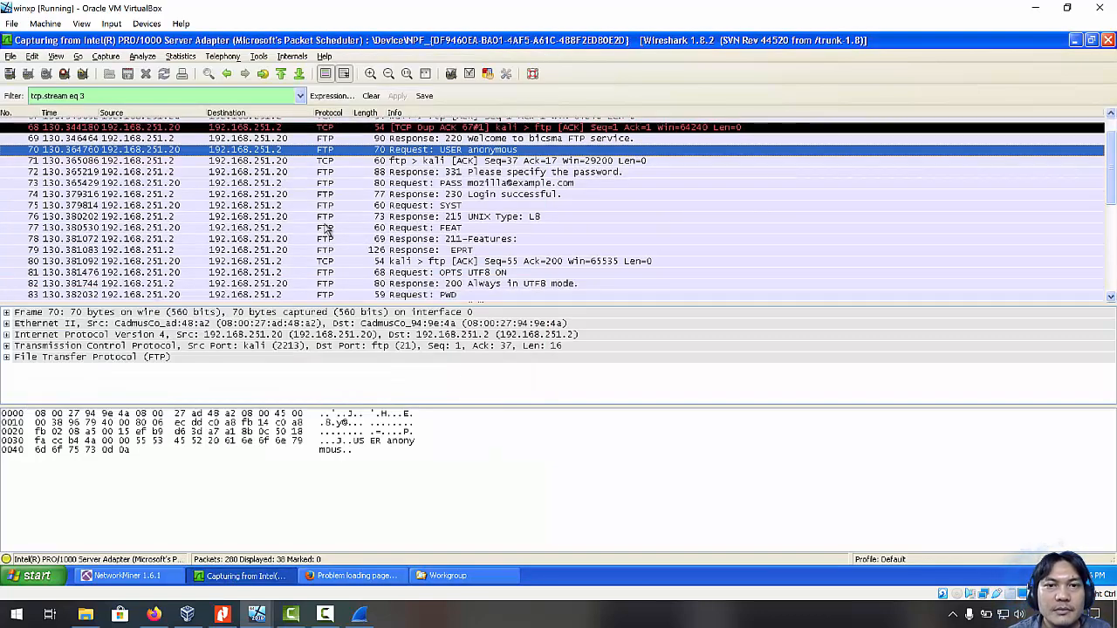
{"action": "left_click", "coordinate": [323, 194]}
{"action": "right_click", "coordinate": [323, 196]}
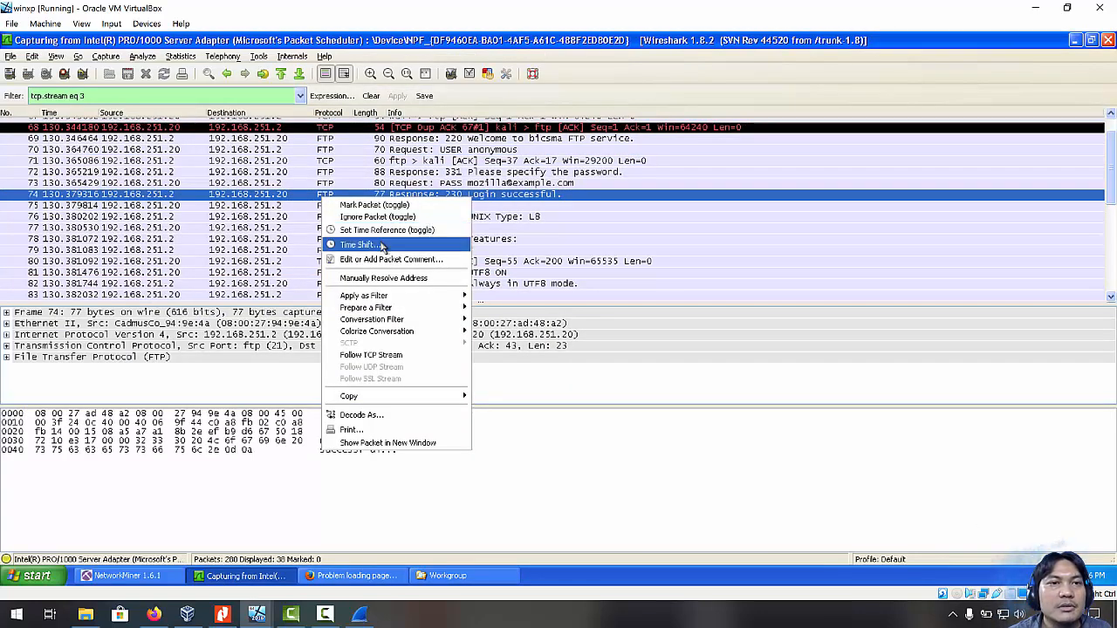
{"action": "left_click", "coordinate": [422, 356]}
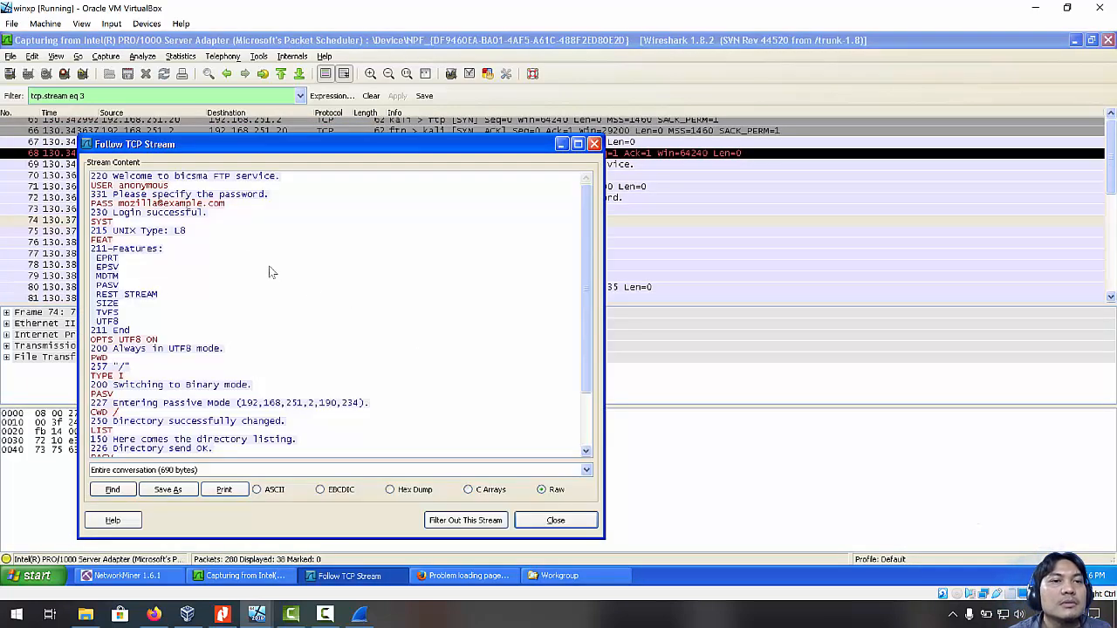
{"action": "scroll", "coordinate": [243, 257], "scroll_direction": "down", "scroll_amount": 3}
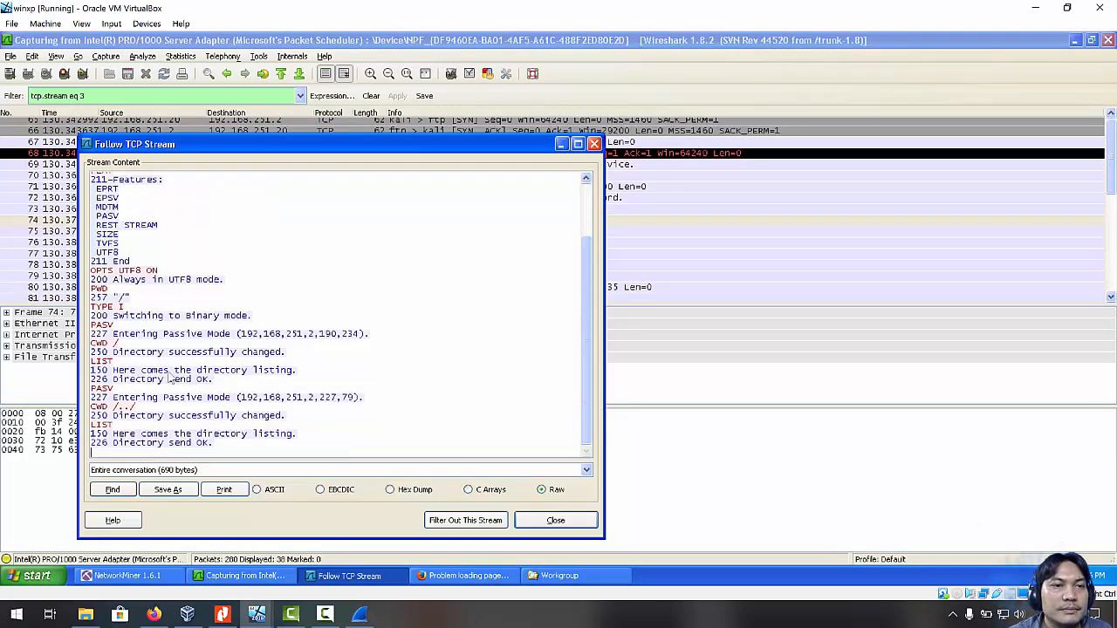
{"action": "left_click", "coordinate": [556, 522]}
{"action": "scroll", "coordinate": [429, 230], "scroll_direction": "down", "scroll_amount": 5}
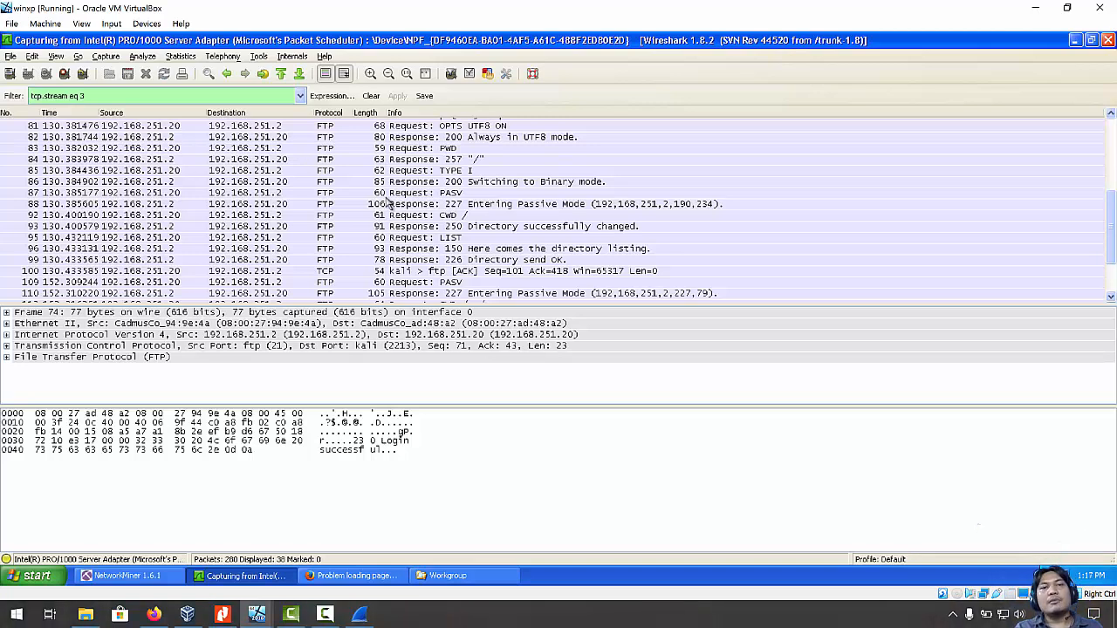
{"action": "scroll", "coordinate": [432, 193], "scroll_direction": "up", "scroll_amount": 3}
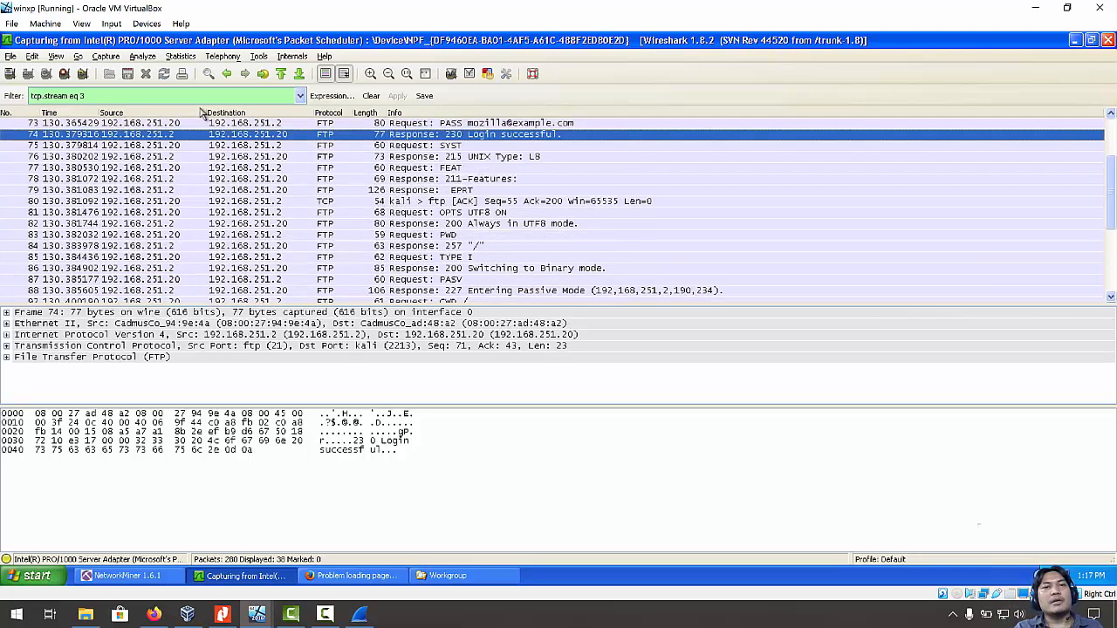
{"action": "left_click", "coordinate": [136, 93]}
{"action": "left_click_drag", "start_coordinate": [137, 93], "coordinate": [14, 98]}
Filter the capture on http and open packet 7, the first GET request, in its own window.
{"action": "type", "text": "ht"}
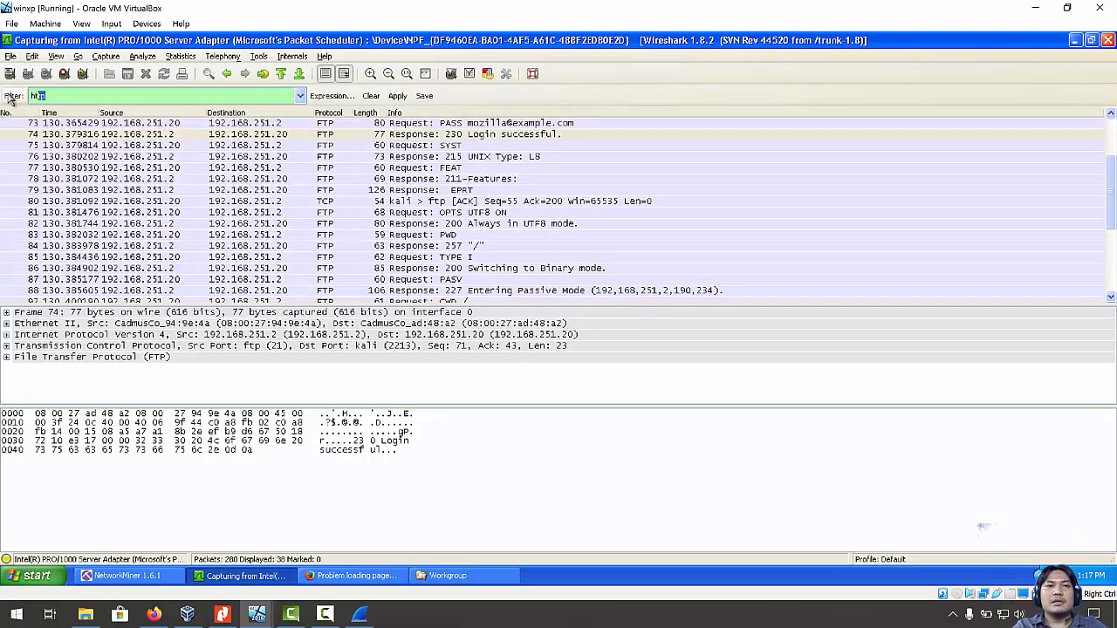
{"action": "type", "text": "tp"}
{"action": "key", "text": "Return"}
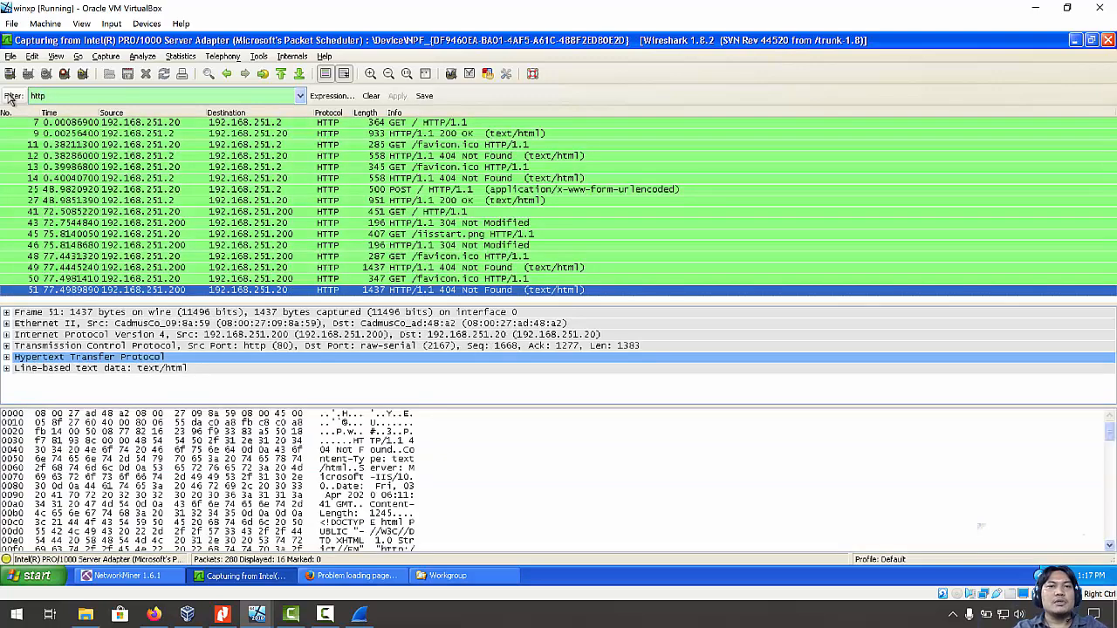
{"action": "left_click", "coordinate": [348, 125]}
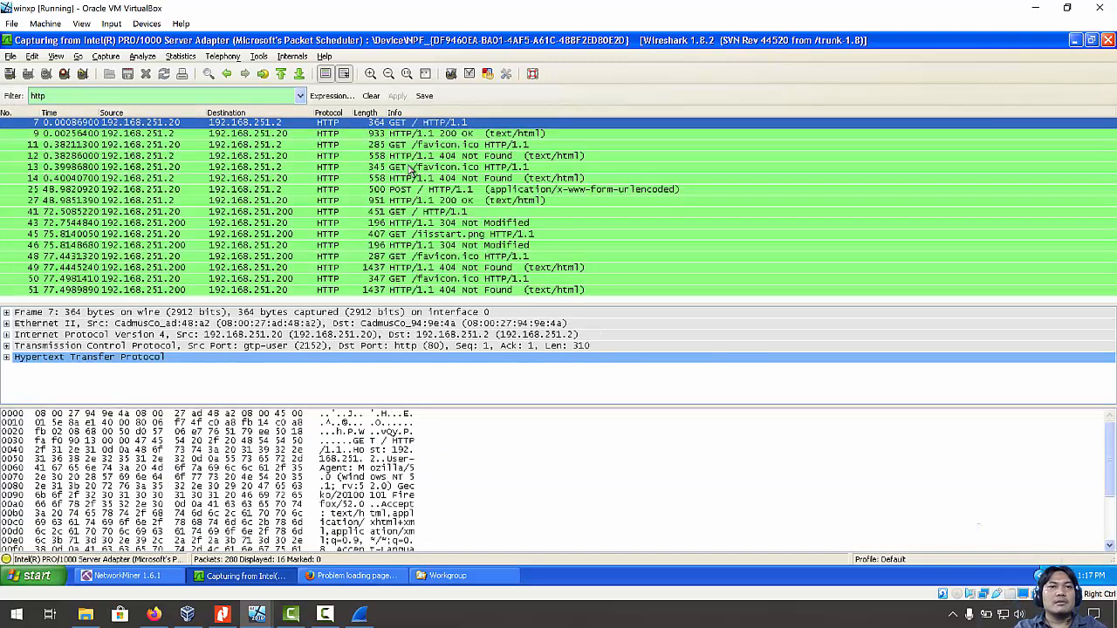
{"action": "double_click", "coordinate": [294, 125]}
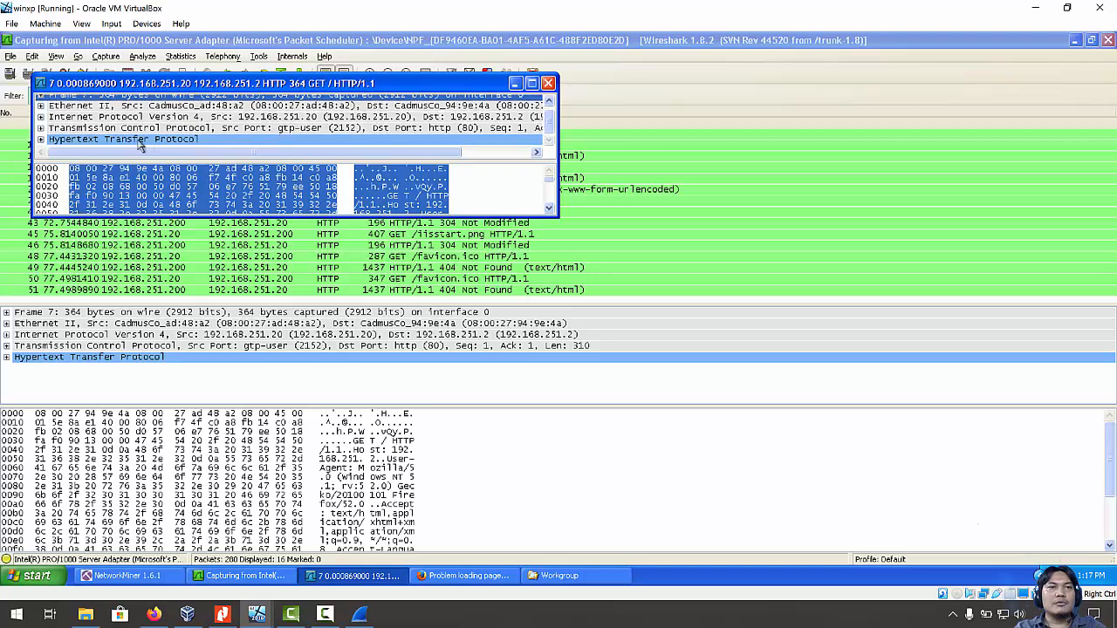
Inspect packet 7's HTTP headers: User-Agent, Accept and the full request URI.
{"action": "left_click", "coordinate": [41, 140]}
{"action": "scroll", "coordinate": [129, 133], "scroll_direction": "down", "scroll_amount": 1}
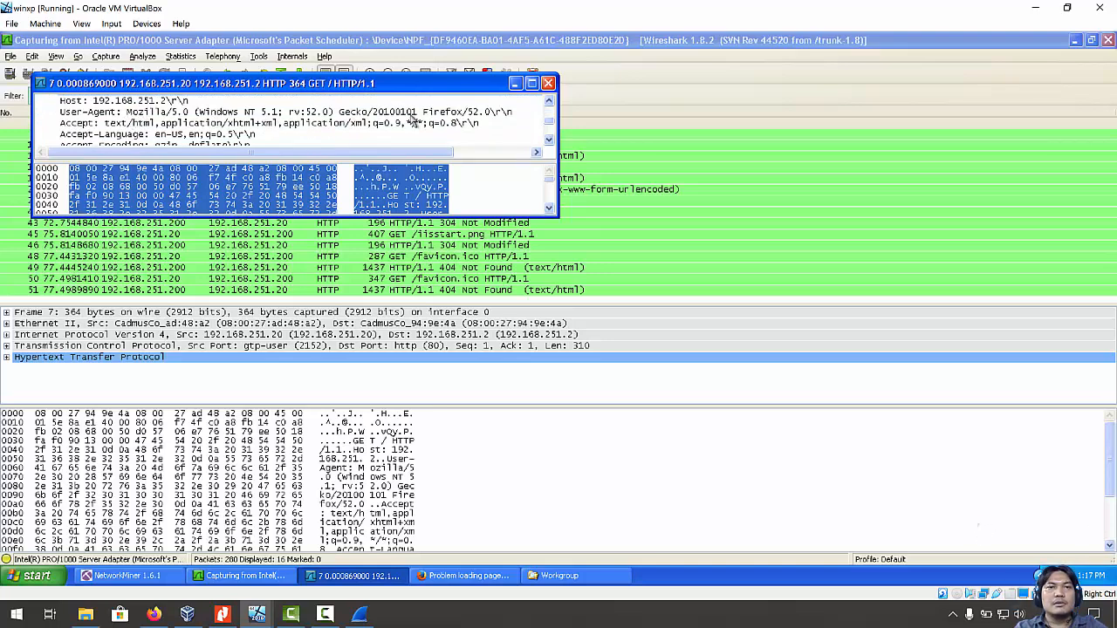
{"action": "left_click", "coordinate": [405, 113]}
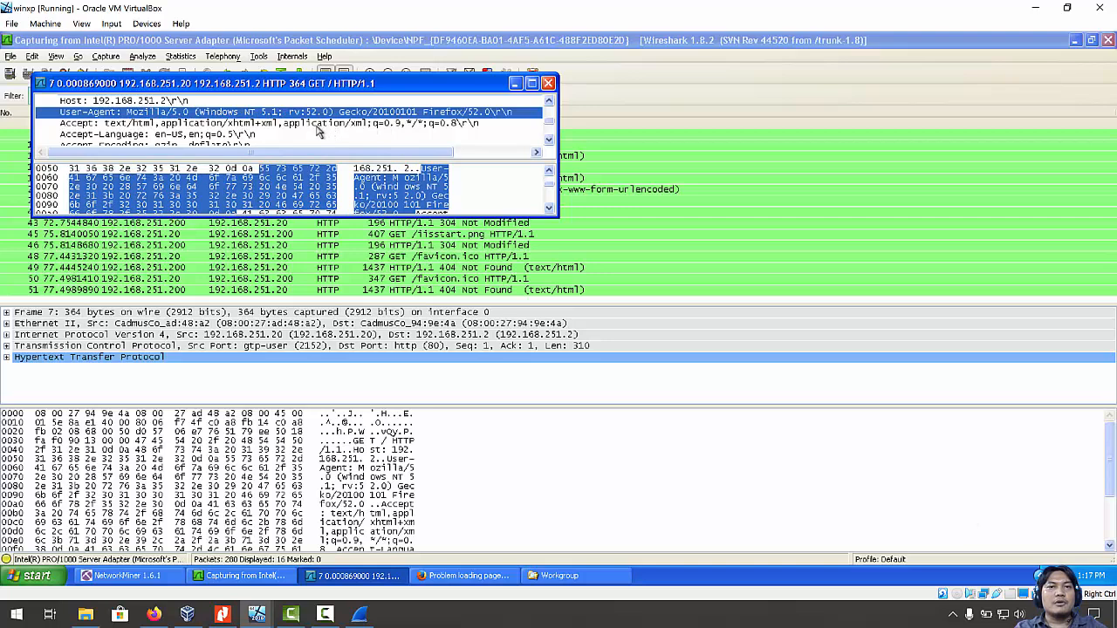
{"action": "left_click", "coordinate": [272, 132]}
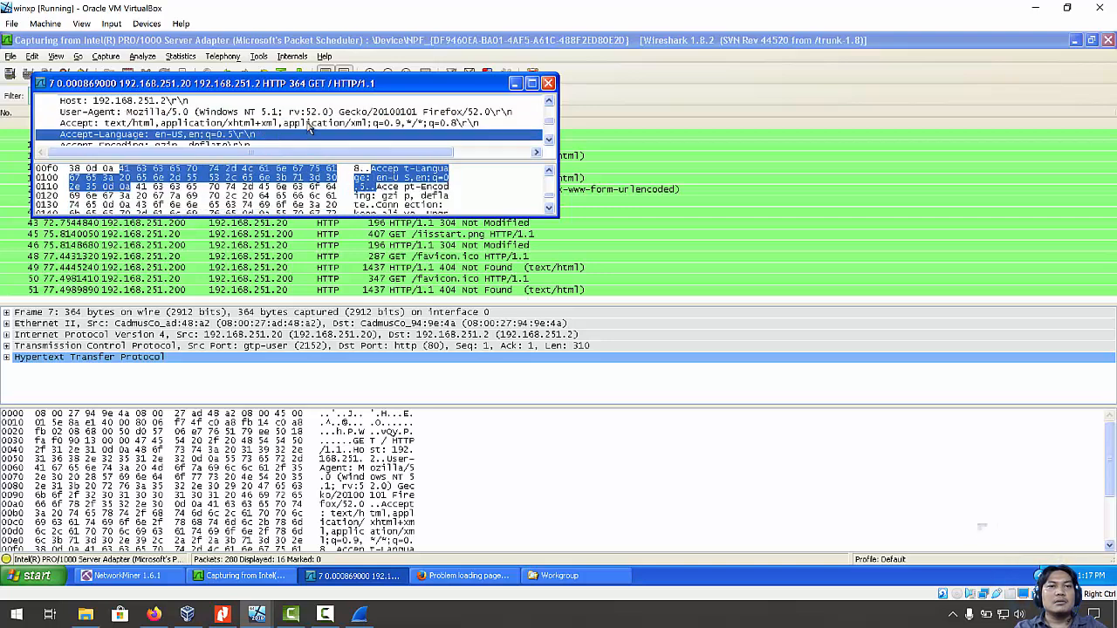
{"action": "scroll", "coordinate": [310, 127], "scroll_direction": "down", "scroll_amount": 1}
{"action": "scroll", "coordinate": [243, 127], "scroll_direction": "down", "scroll_amount": 1}
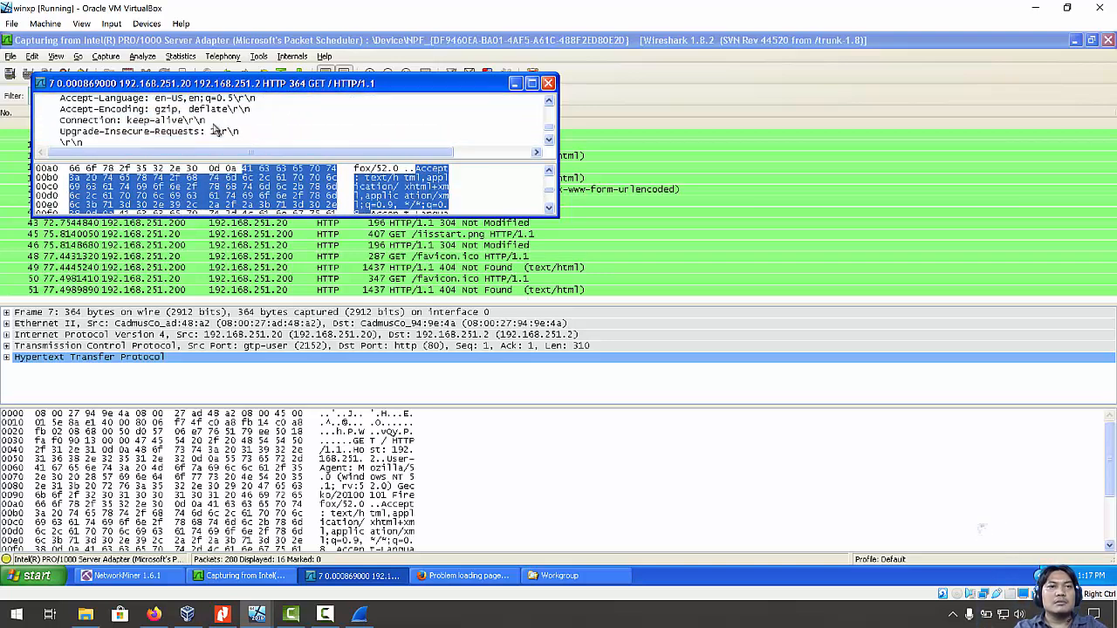
{"action": "scroll", "coordinate": [170, 131], "scroll_direction": "down", "scroll_amount": 2}
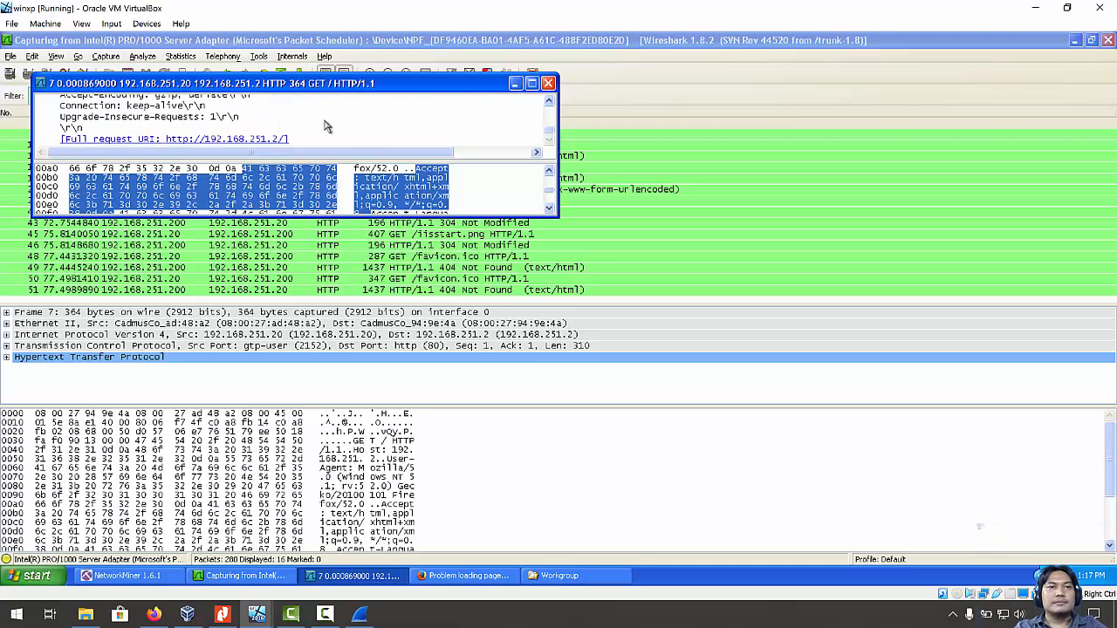
{"action": "left_click", "coordinate": [233, 142]}
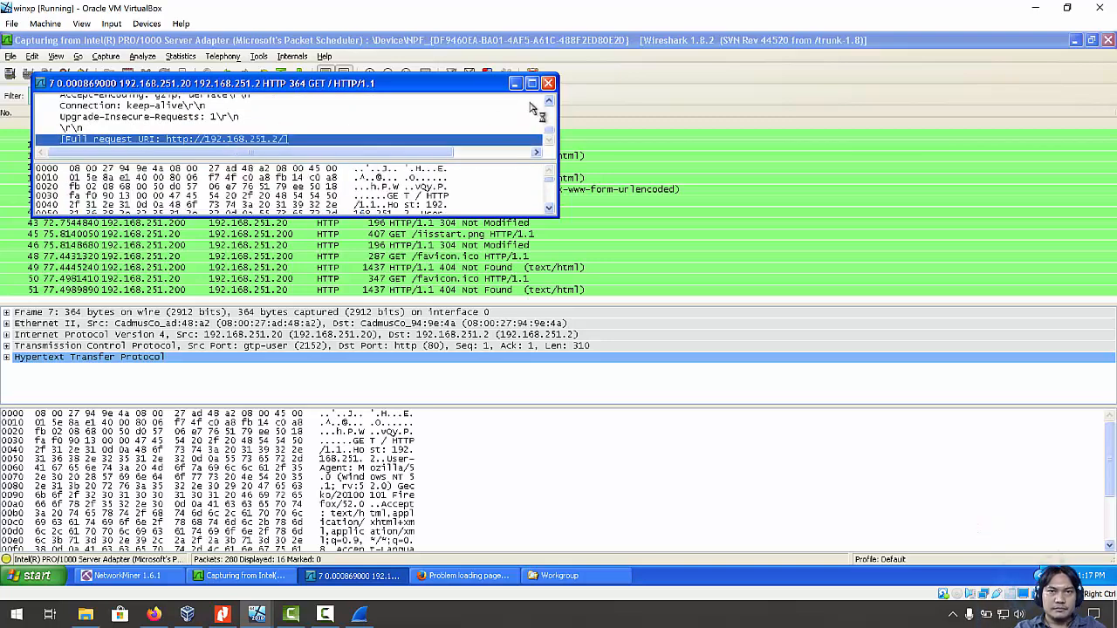
Close the packet 7 window, then close Firefox and all five of its tabs.
{"action": "left_click", "coordinate": [548, 83]}
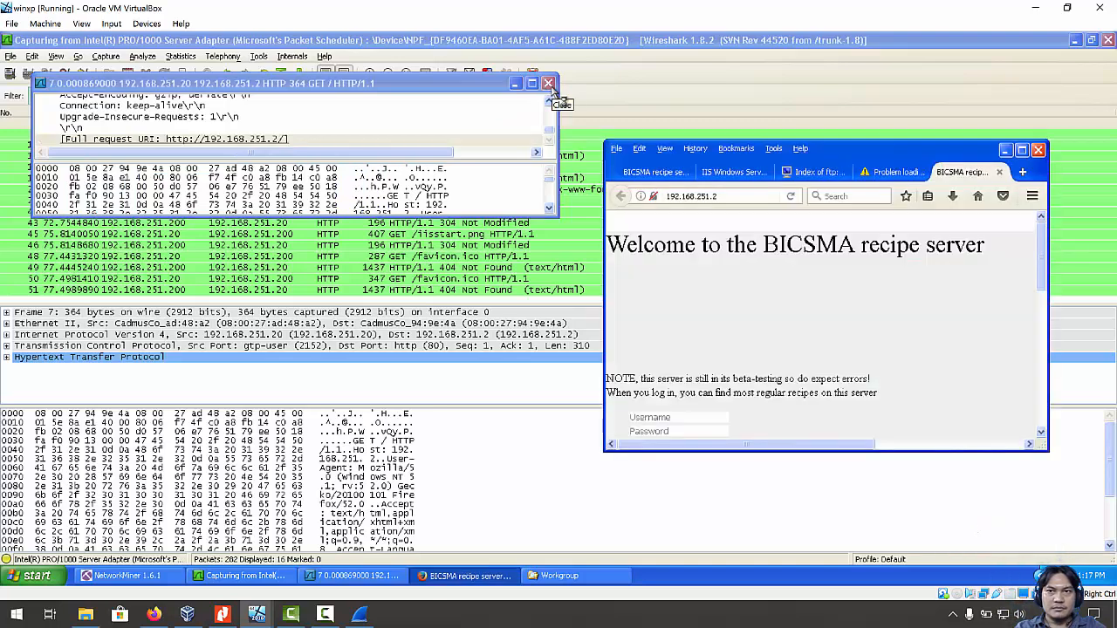
{"action": "left_click", "coordinate": [548, 83]}
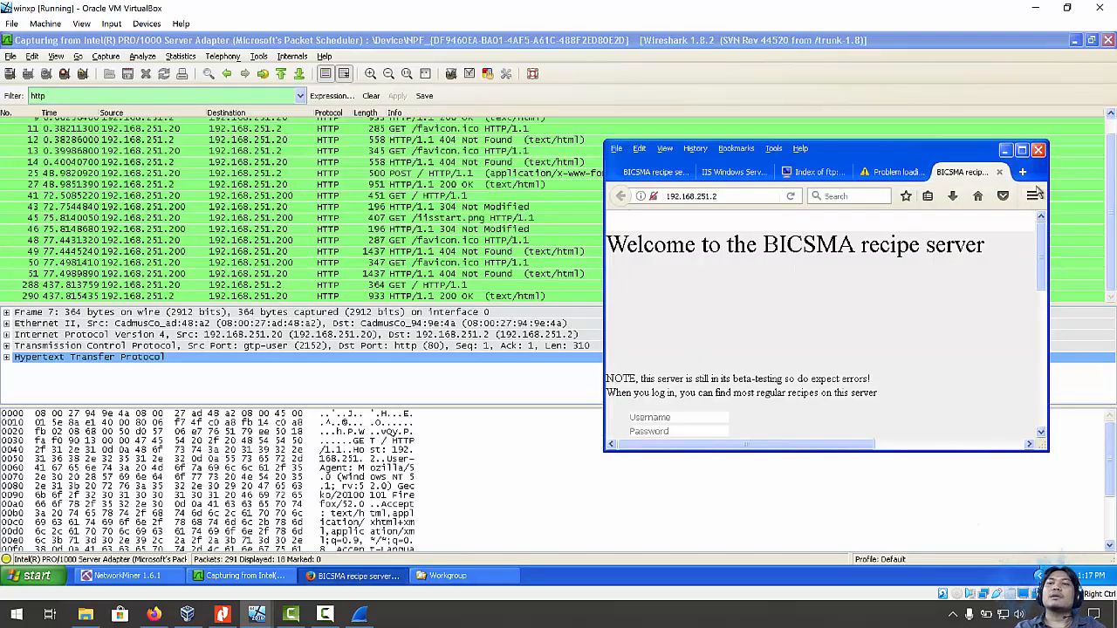
{"action": "left_click", "coordinate": [1038, 150]}
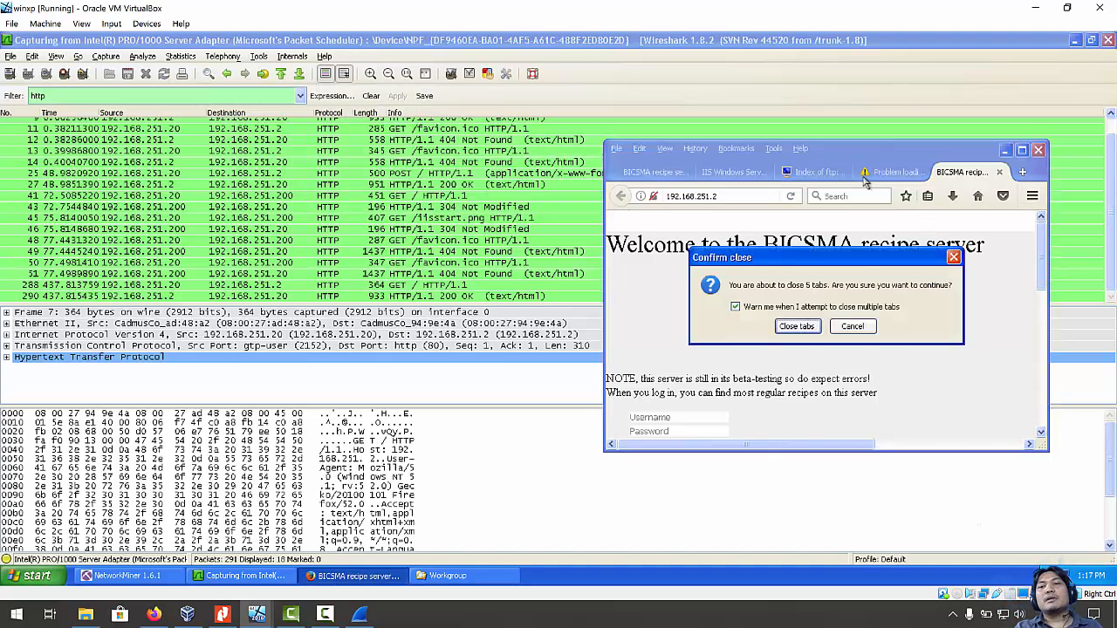
{"action": "left_click", "coordinate": [798, 327]}
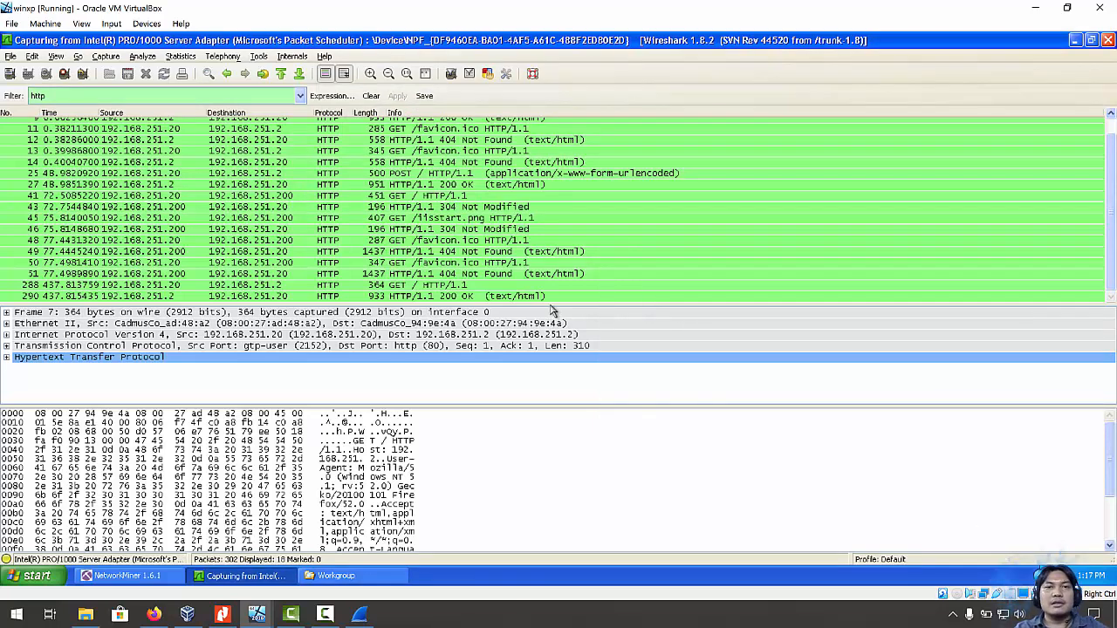
{"action": "scroll", "coordinate": [472, 237], "scroll_direction": "up", "scroll_amount": 1}
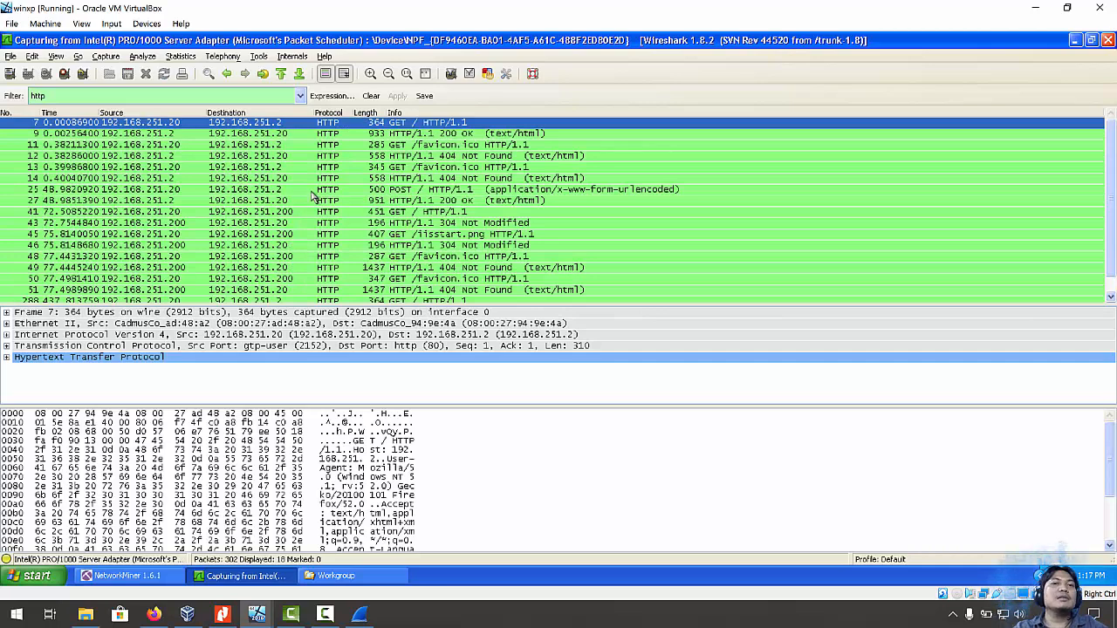
{"action": "scroll", "coordinate": [312, 197], "scroll_direction": "down", "scroll_amount": 1}
{"action": "left_click", "coordinate": [161, 187]}
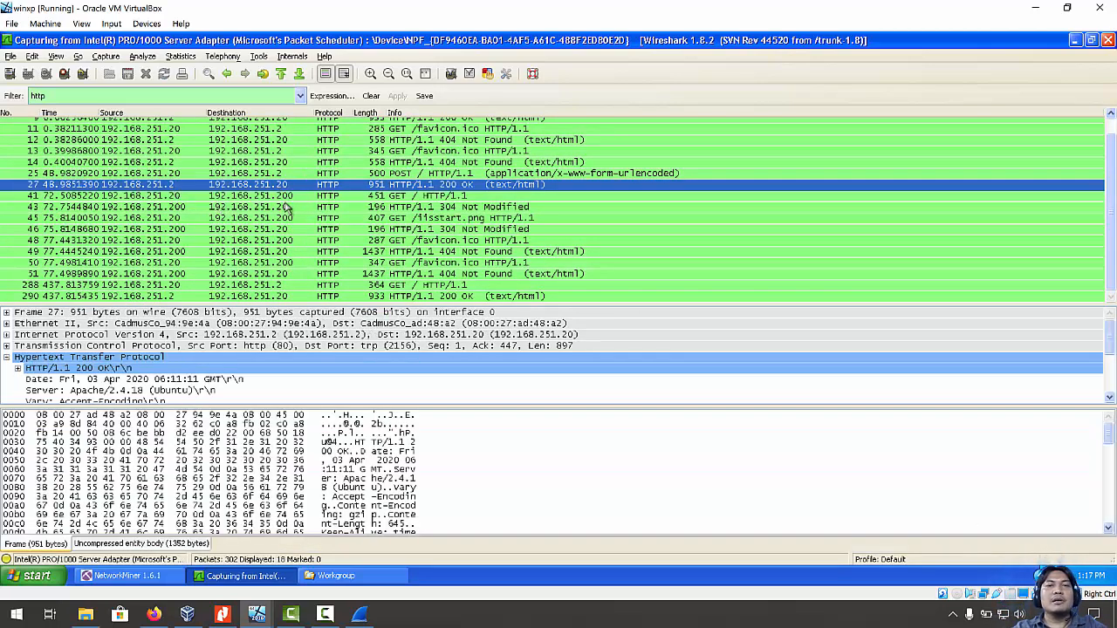
{"action": "scroll", "coordinate": [612, 247], "scroll_direction": "up", "scroll_amount": 1}
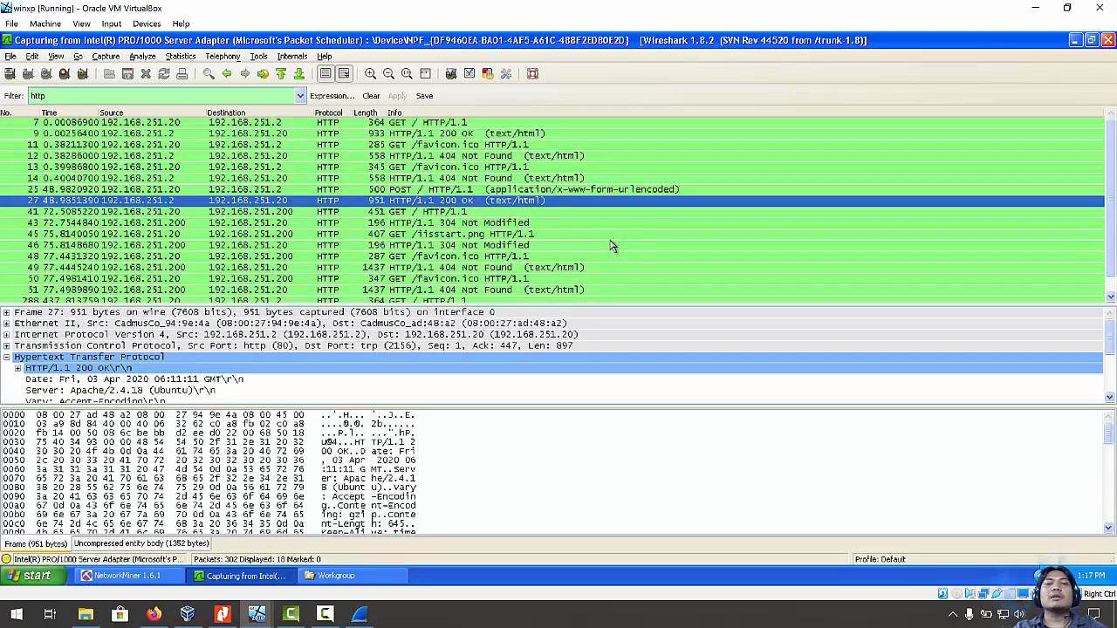
{"action": "scroll", "coordinate": [423, 196], "scroll_direction": "down", "scroll_amount": 1}
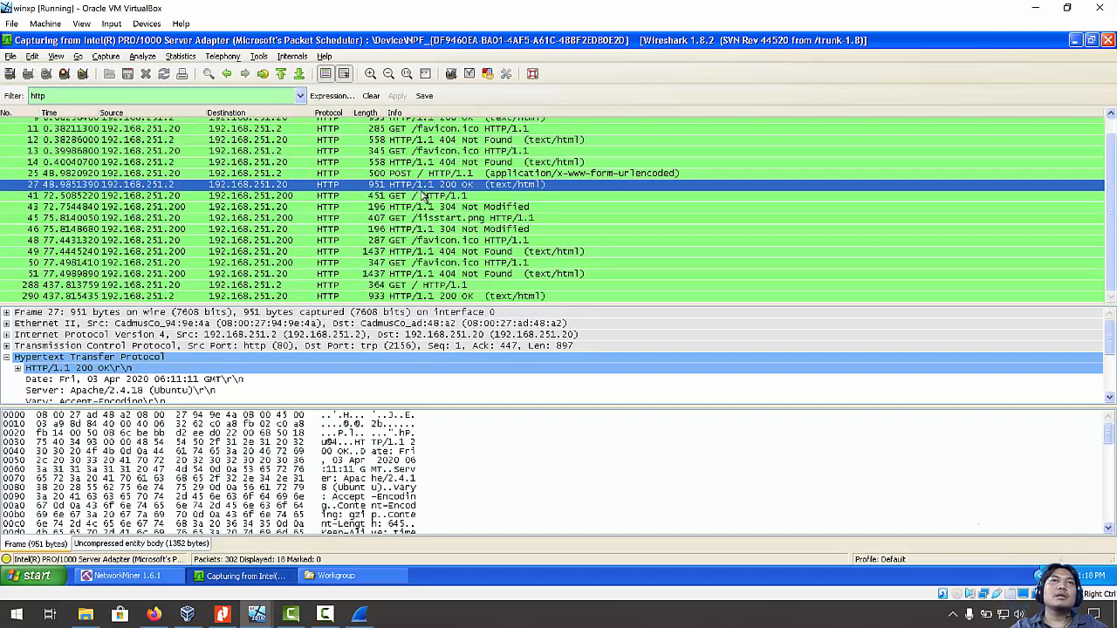
{"action": "scroll", "coordinate": [422, 195], "scroll_direction": "up", "scroll_amount": 1}
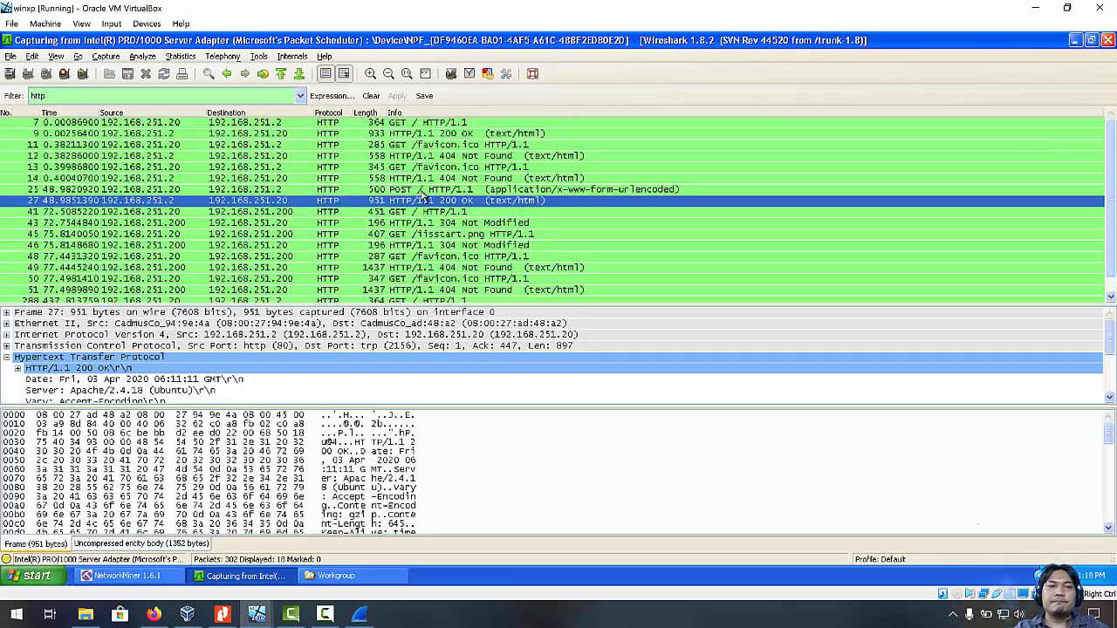
{"action": "left_click", "coordinate": [371, 96]}
{"action": "scroll", "coordinate": [460, 224], "scroll_direction": "up", "scroll_amount": 2}
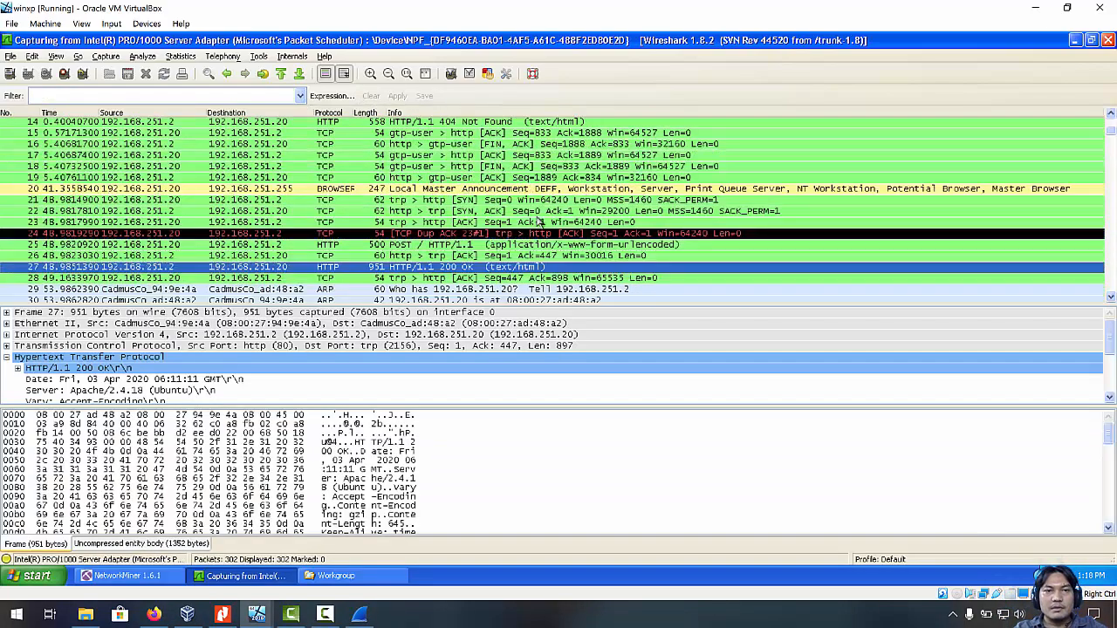
{"action": "scroll", "coordinate": [373, 228], "scroll_direction": "down", "scroll_amount": 9}
{"action": "scroll", "coordinate": [375, 229], "scroll_direction": "down", "scroll_amount": 3}
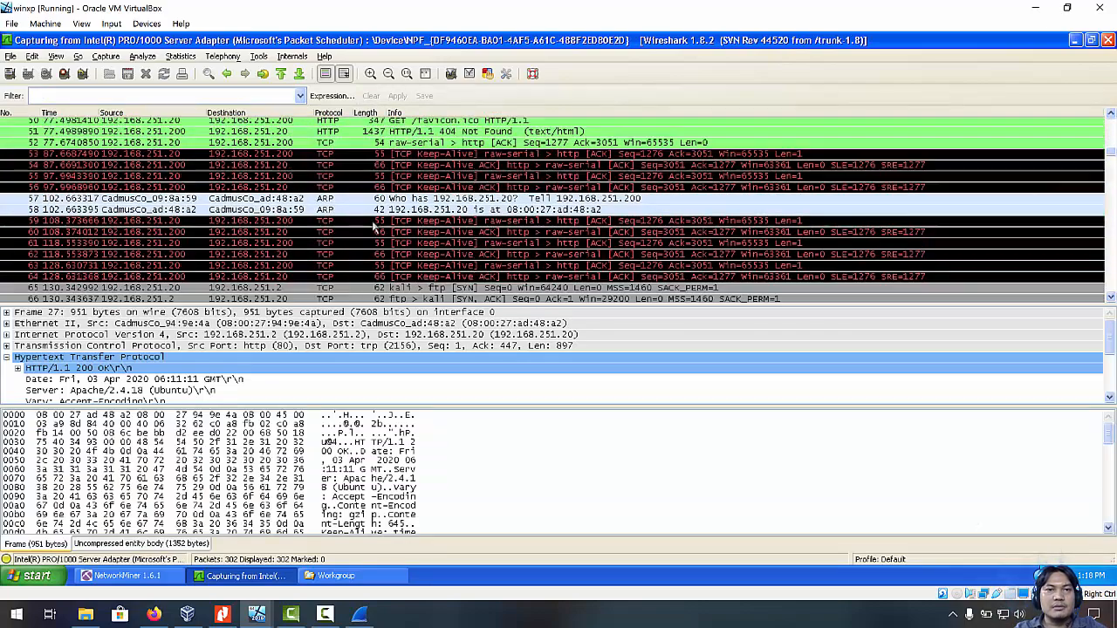
{"action": "scroll", "coordinate": [642, 212], "scroll_direction": "down", "scroll_amount": 3}
{"action": "scroll", "coordinate": [644, 212], "scroll_direction": "down", "scroll_amount": 15}
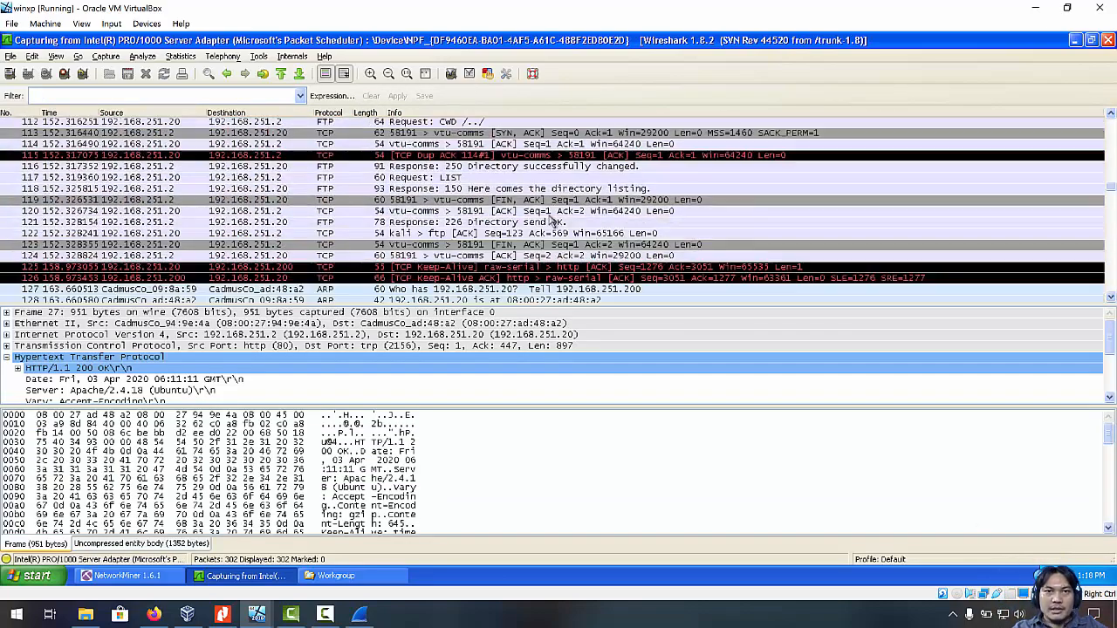
{"action": "scroll", "coordinate": [551, 223], "scroll_direction": "down", "scroll_amount": 9}
{"action": "scroll", "coordinate": [552, 223], "scroll_direction": "down", "scroll_amount": 15}
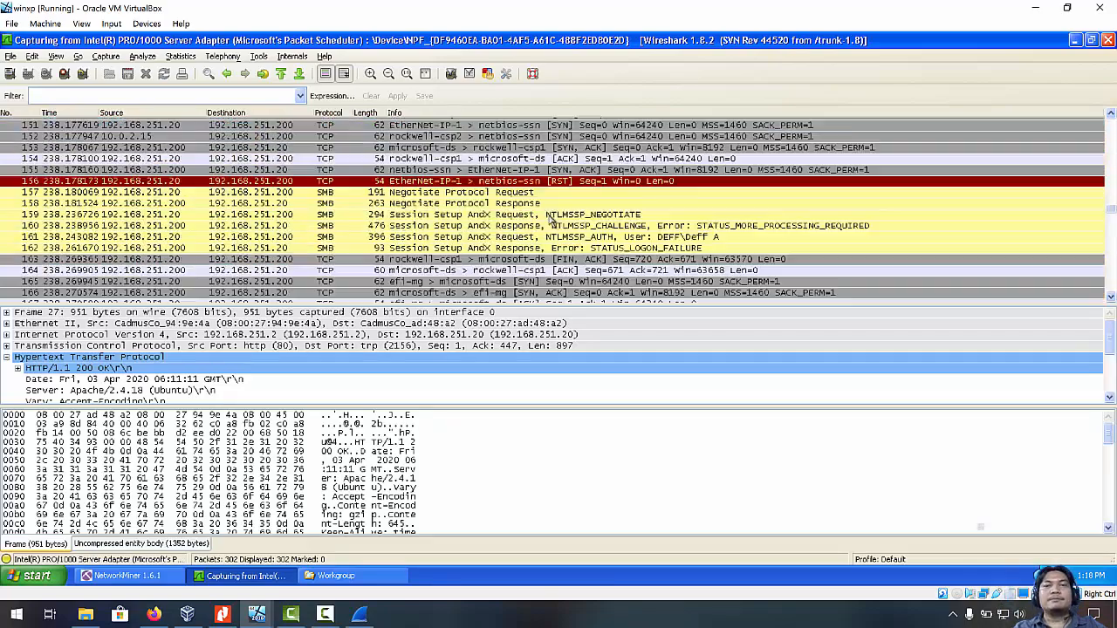
{"action": "scroll", "coordinate": [566, 205], "scroll_direction": "down", "scroll_amount": 9}
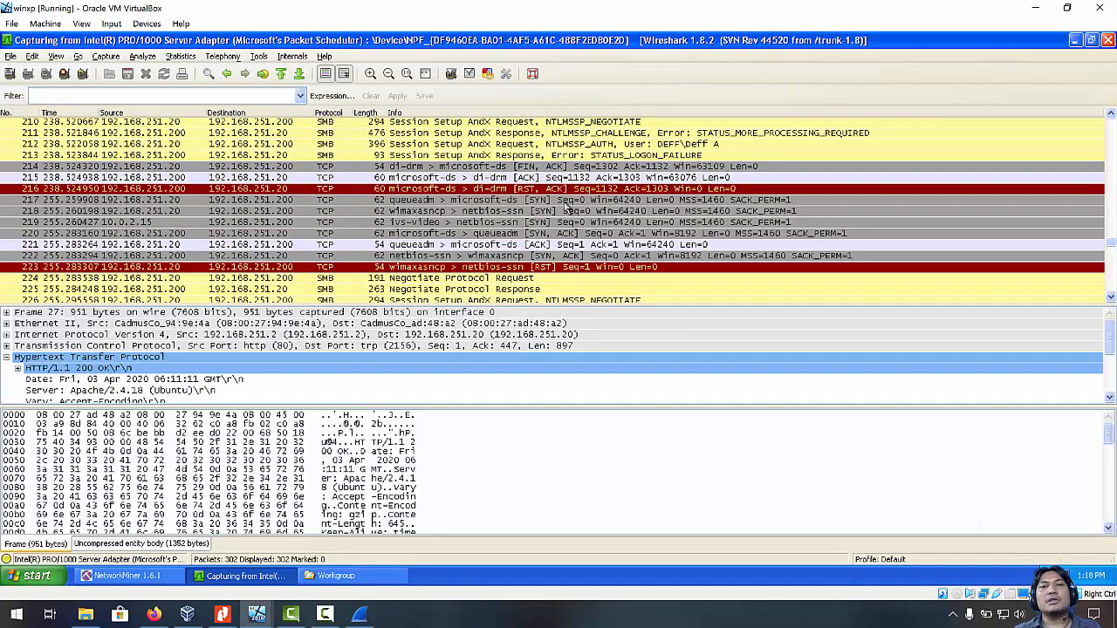
{"action": "scroll", "coordinate": [590, 153], "scroll_direction": "down", "scroll_amount": 12}
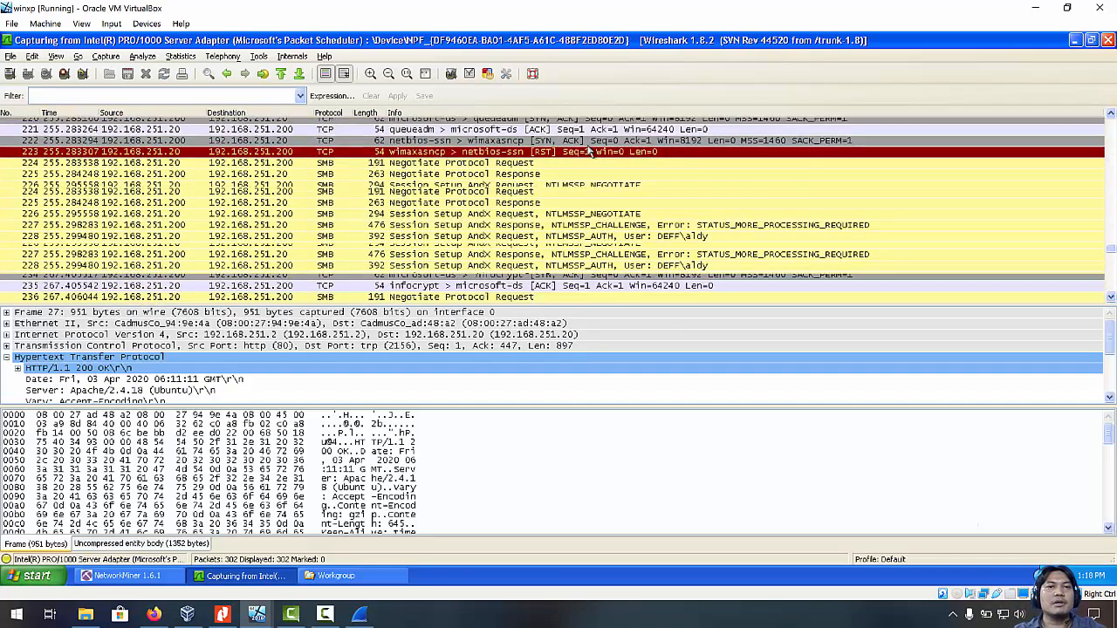
{"action": "scroll", "coordinate": [589, 154], "scroll_direction": "down", "scroll_amount": 3}
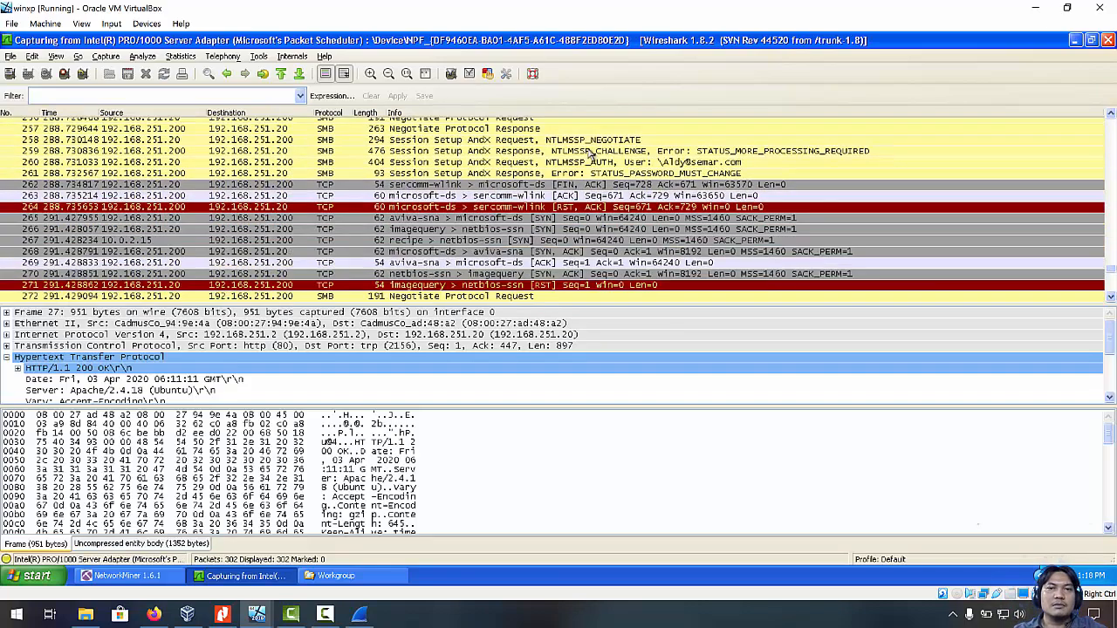
{"action": "scroll", "coordinate": [589, 153], "scroll_direction": "down", "scroll_amount": 9}
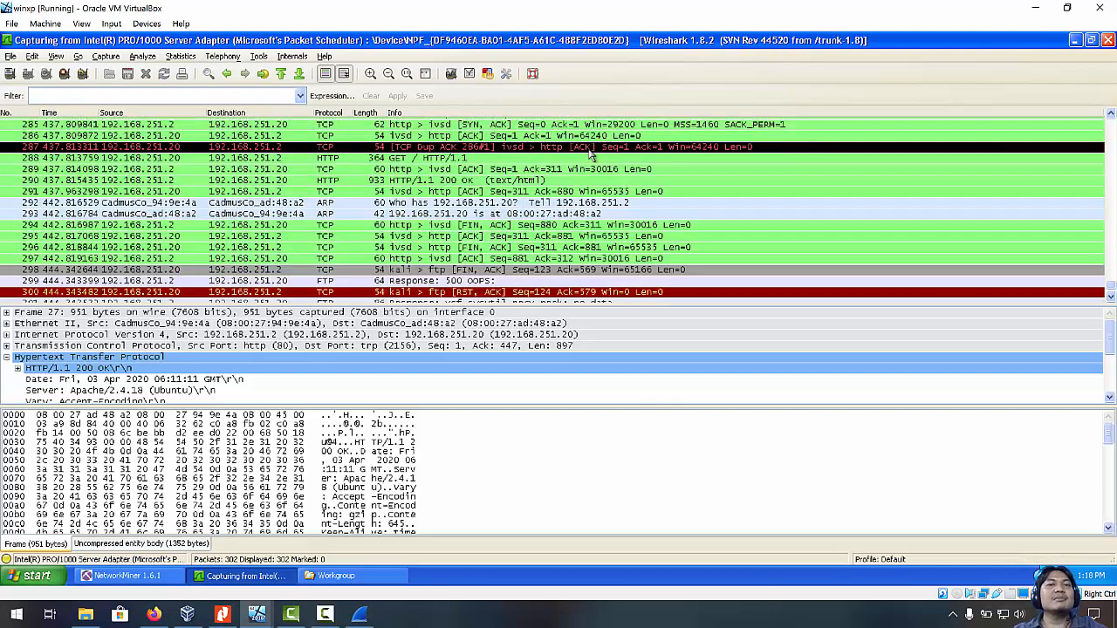
{"action": "scroll", "coordinate": [613, 176], "scroll_direction": "down", "scroll_amount": 1}
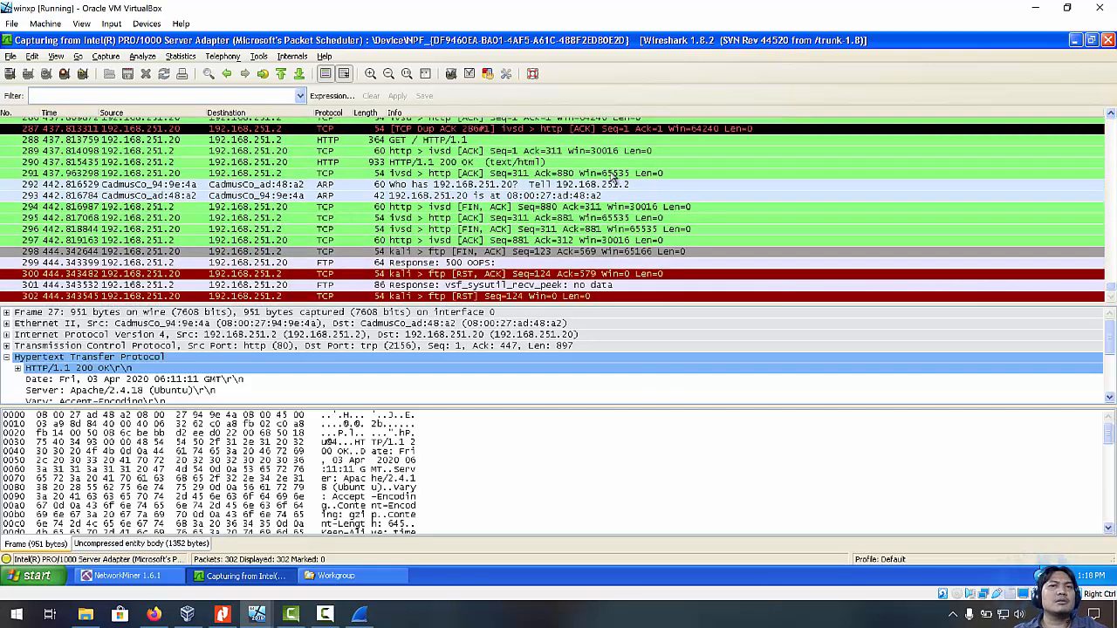
{"action": "left_click", "coordinate": [183, 56]}
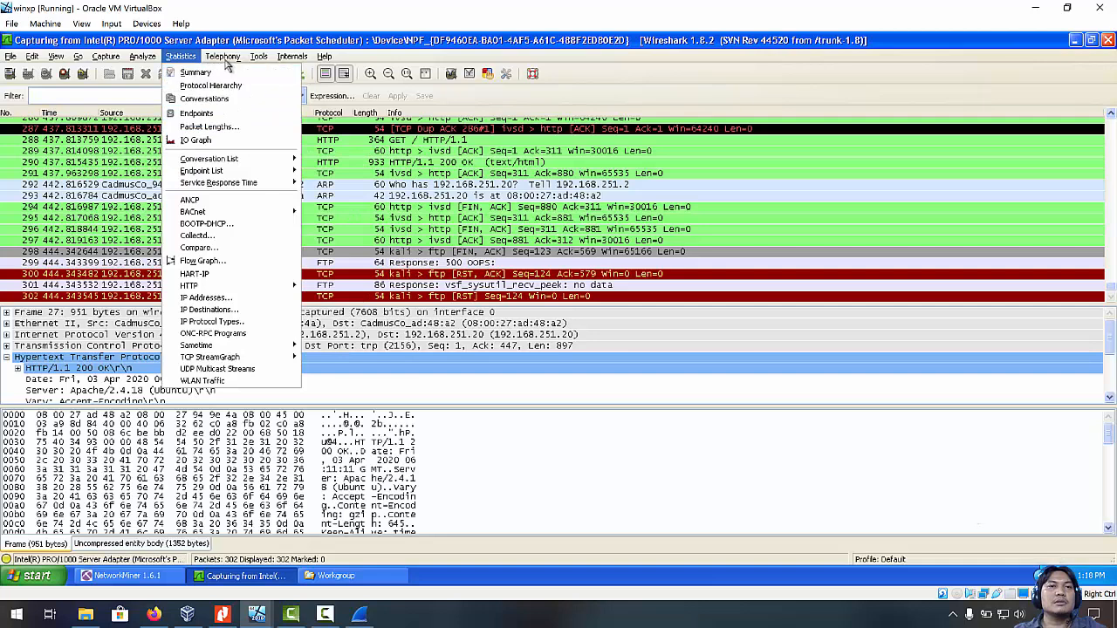
{"action": "mouse_move", "coordinate": [223, 59]}
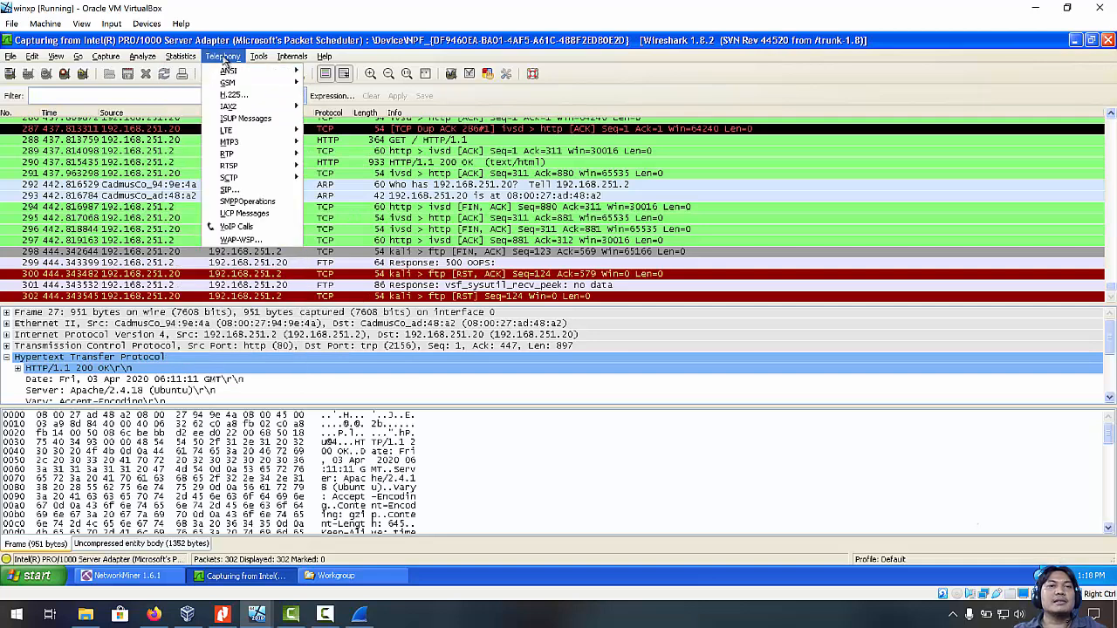
{"action": "mouse_move", "coordinate": [142, 57]}
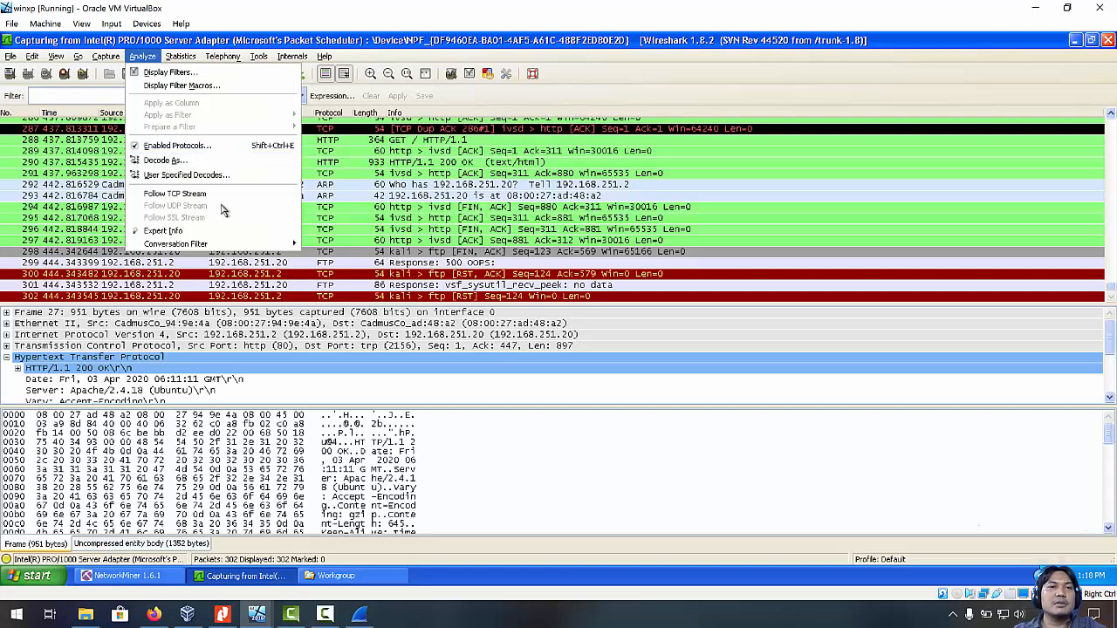
{"action": "mouse_move", "coordinate": [231, 244]}
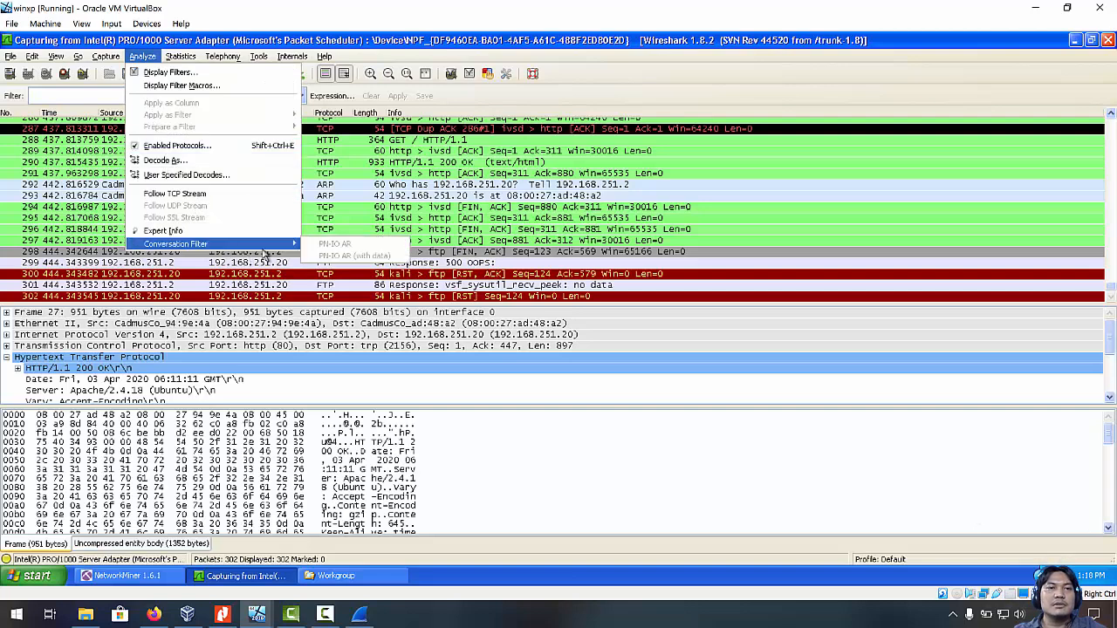
{"action": "left_click", "coordinate": [685, 229]}
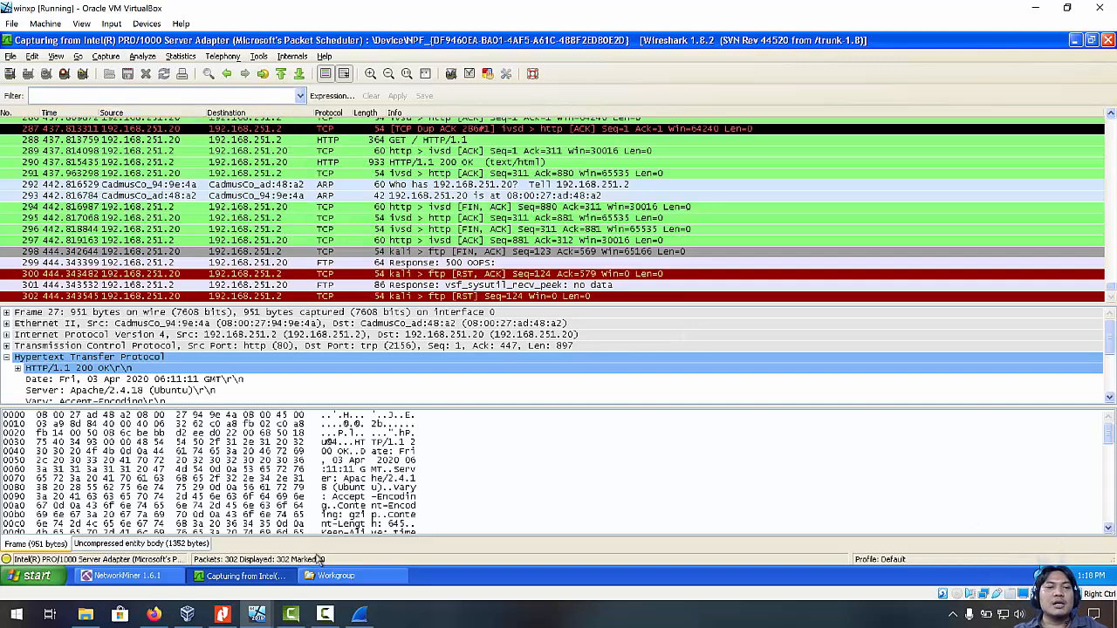
Scroll the Modul 6 PDF in Nitro Pro to page 5's NetworkMiner credentials screenshot.
{"action": "left_click", "coordinate": [222, 615]}
{"action": "scroll", "coordinate": [534, 365], "scroll_direction": "down", "scroll_amount": 1}
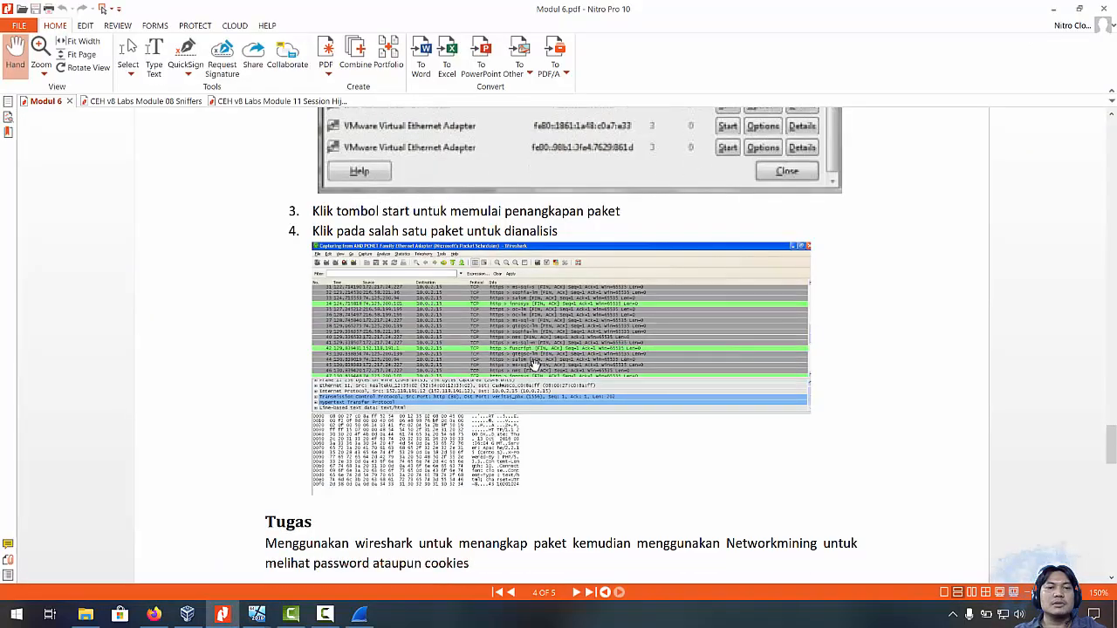
{"action": "scroll", "coordinate": [534, 365], "scroll_direction": "down", "scroll_amount": 4}
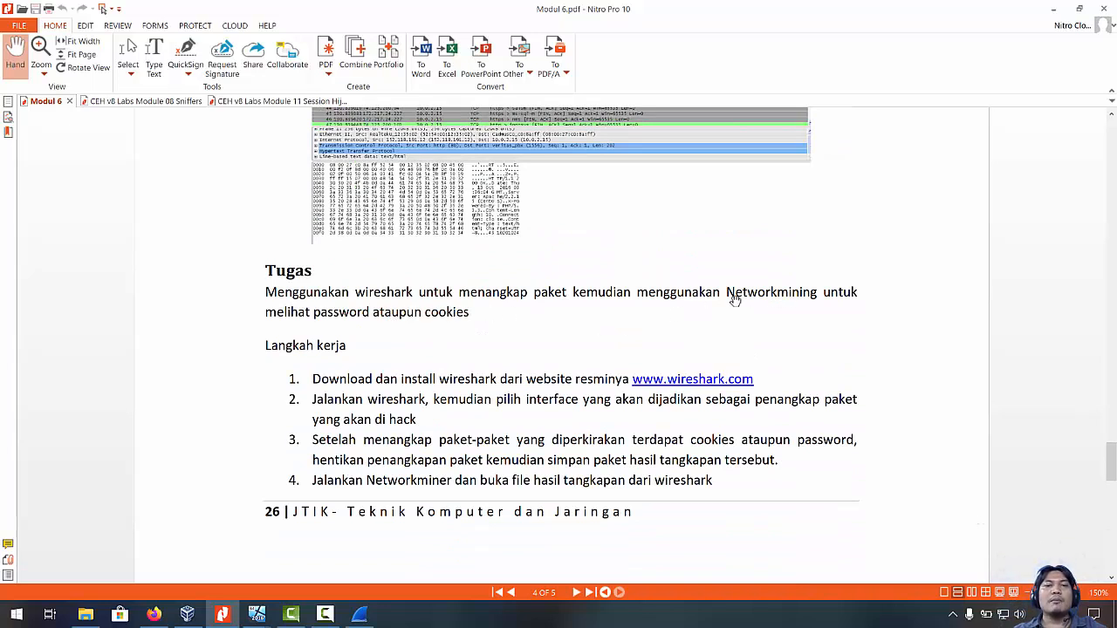
{"action": "scroll", "coordinate": [592, 298], "scroll_direction": "down", "scroll_amount": 1}
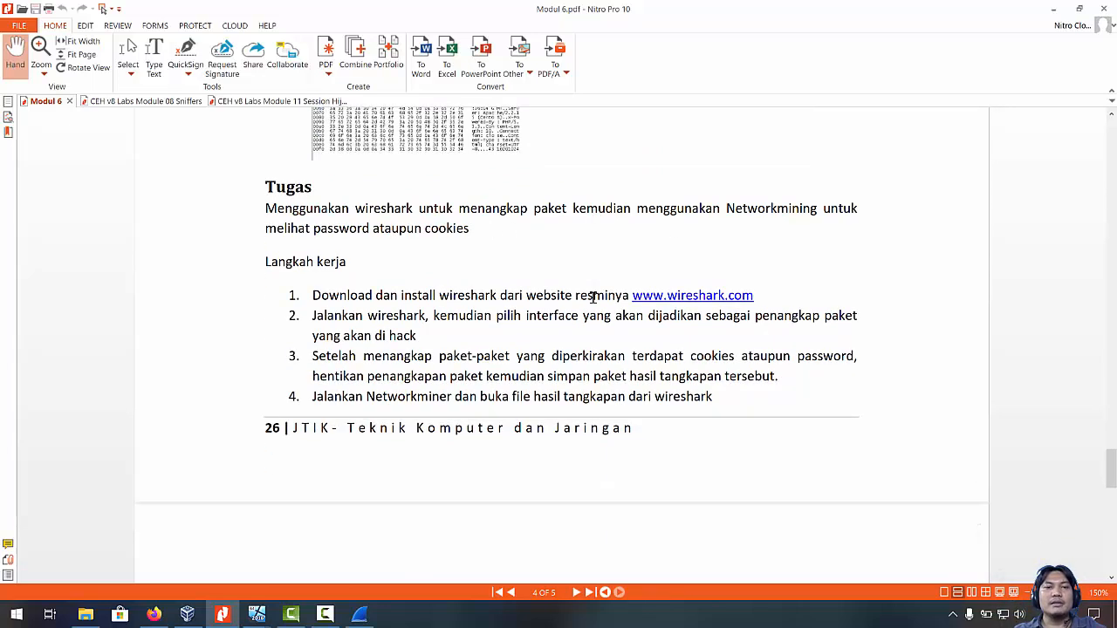
{"action": "scroll", "coordinate": [593, 298], "scroll_direction": "down", "scroll_amount": 1}
{"action": "scroll", "coordinate": [592, 297], "scroll_direction": "down", "scroll_amount": 5}
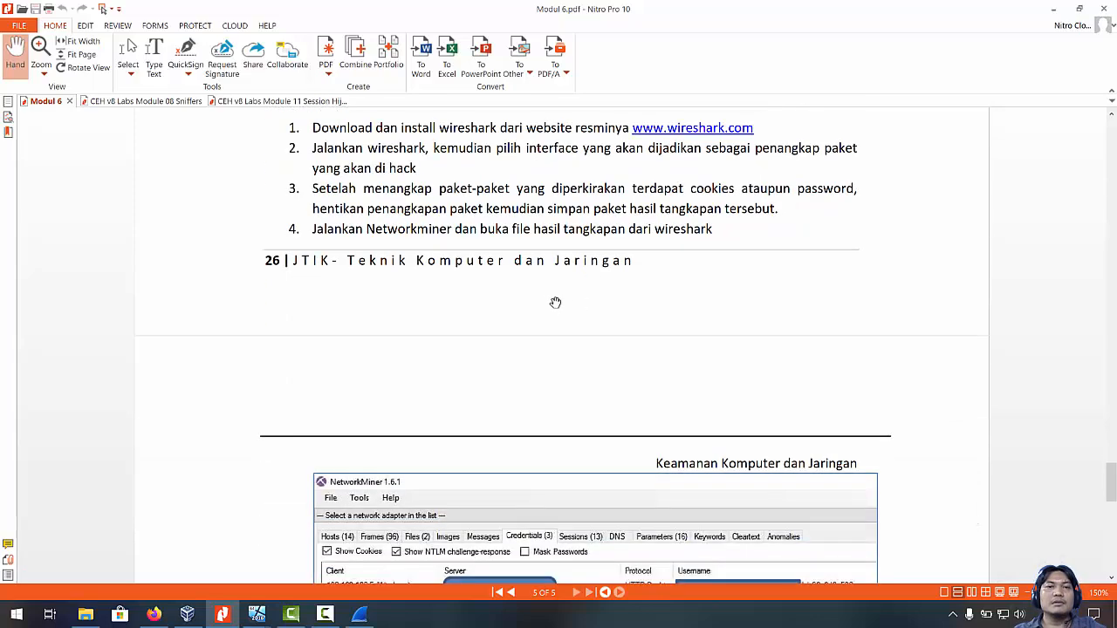
{"action": "scroll", "coordinate": [602, 320], "scroll_direction": "down", "scroll_amount": 1}
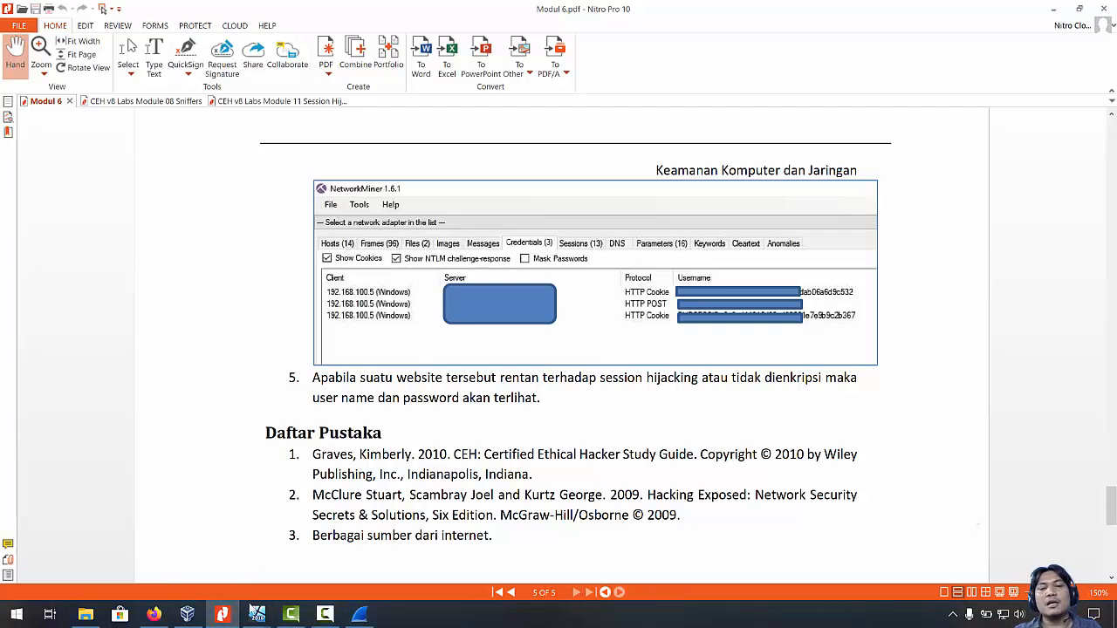
{"action": "mouse_move", "coordinate": [254, 613]}
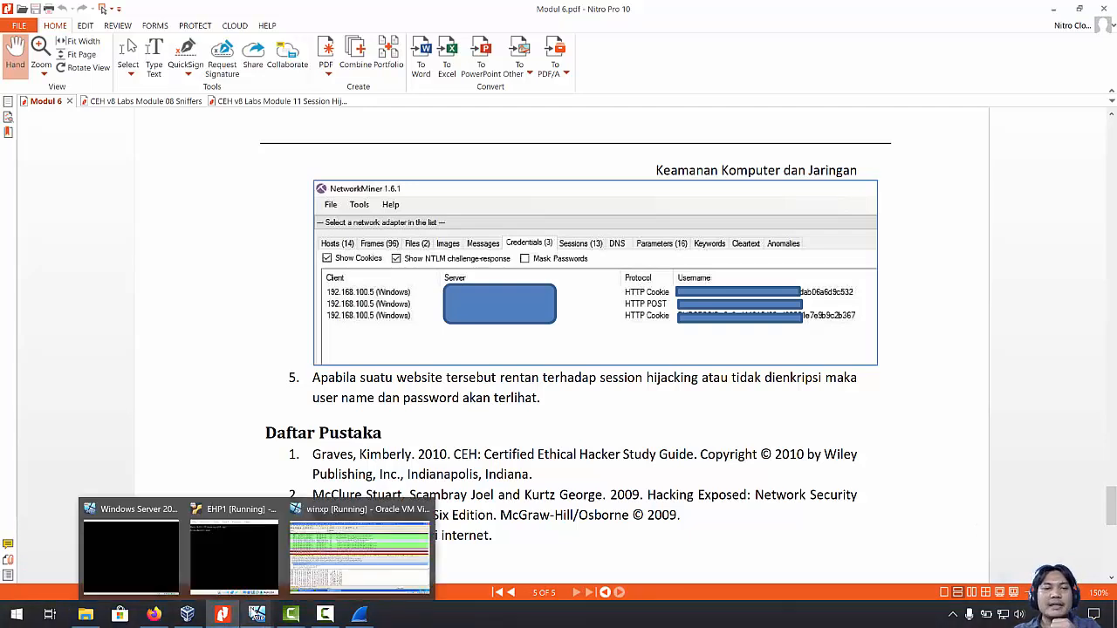
Stop the Wireshark capture and save it in libpcap format as 192.168.251.20.pcap.
{"action": "left_click", "coordinate": [359, 557]}
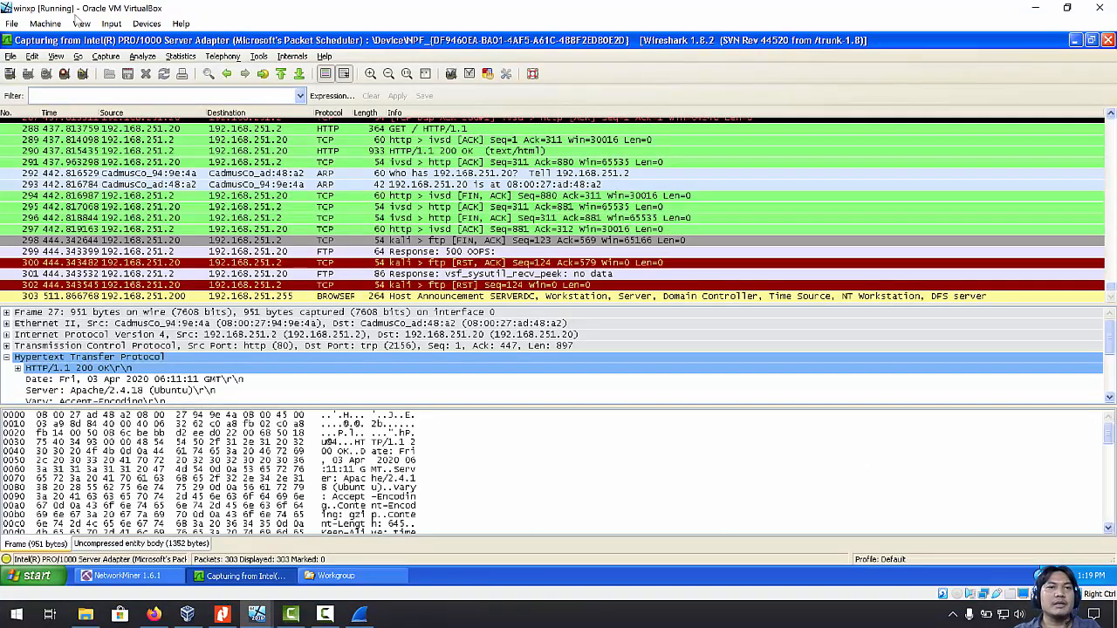
{"action": "left_click", "coordinate": [65, 77]}
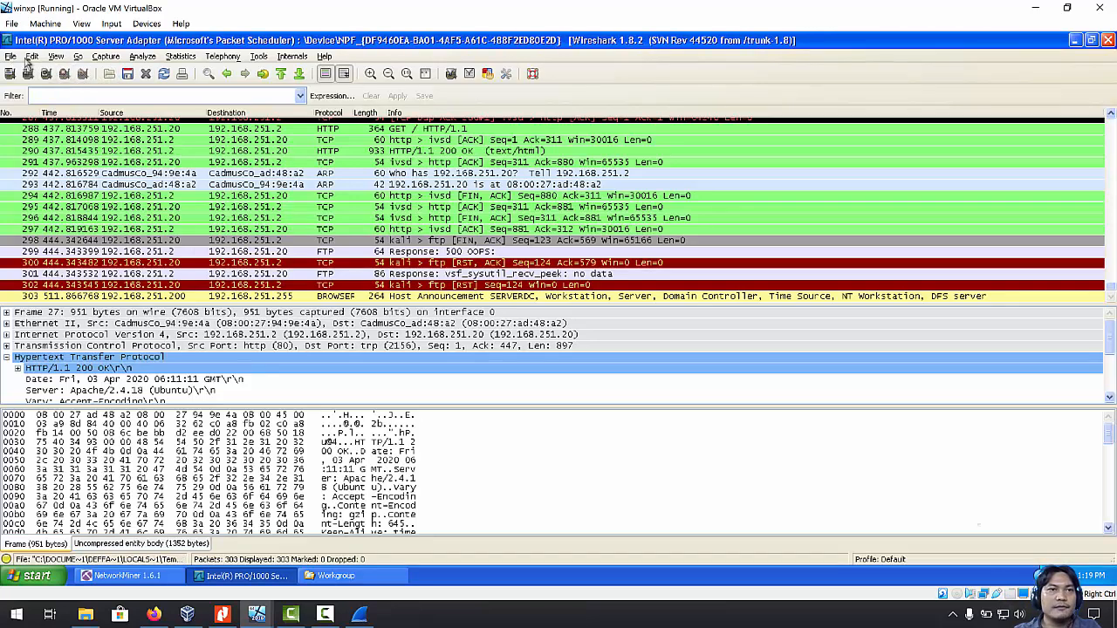
{"action": "left_click", "coordinate": [125, 76]}
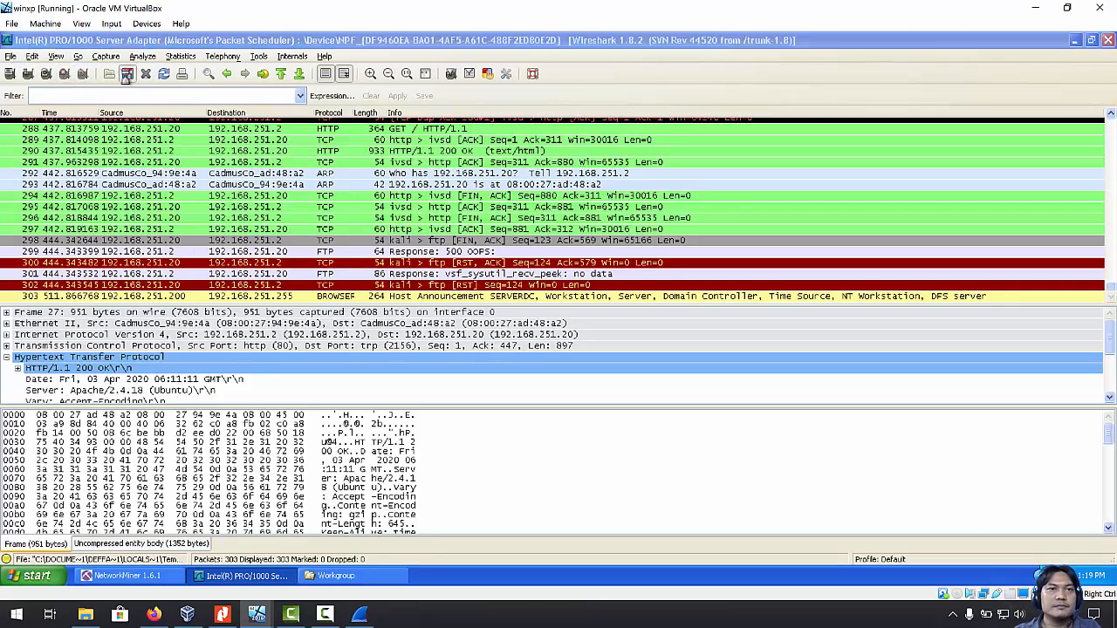
{"action": "left_click", "coordinate": [303, 306]}
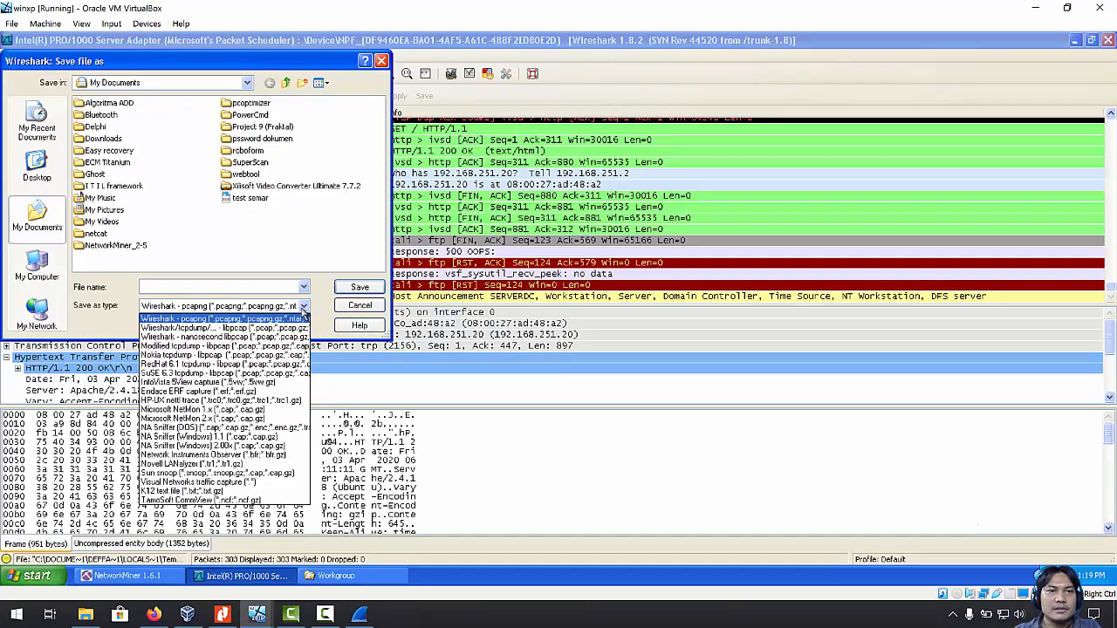
{"action": "left_click", "coordinate": [278, 329]}
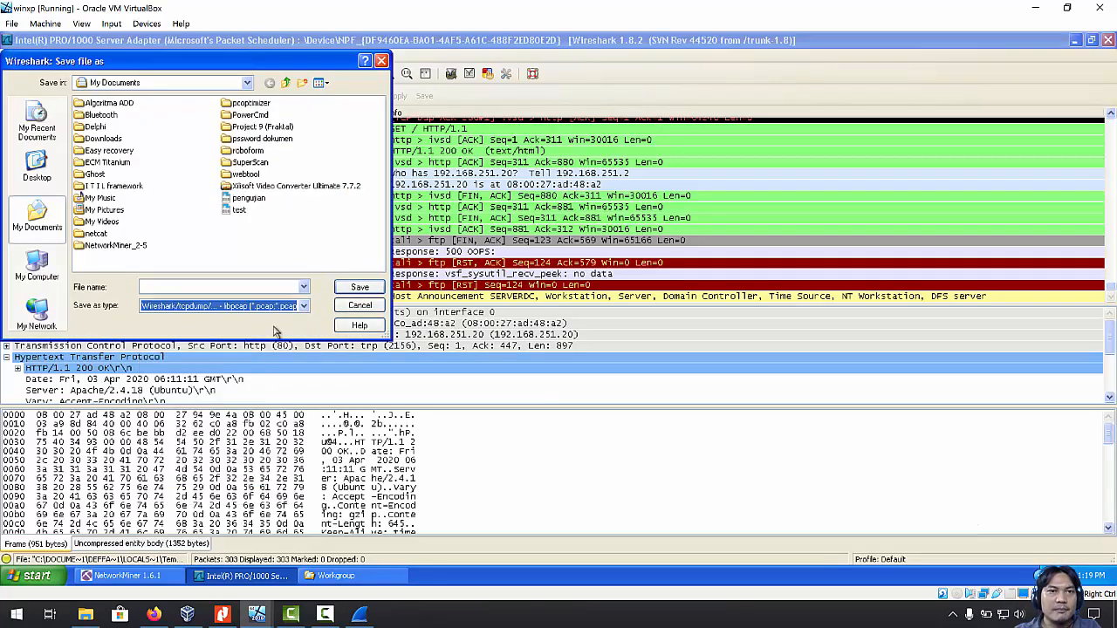
{"action": "left_click", "coordinate": [209, 288]}
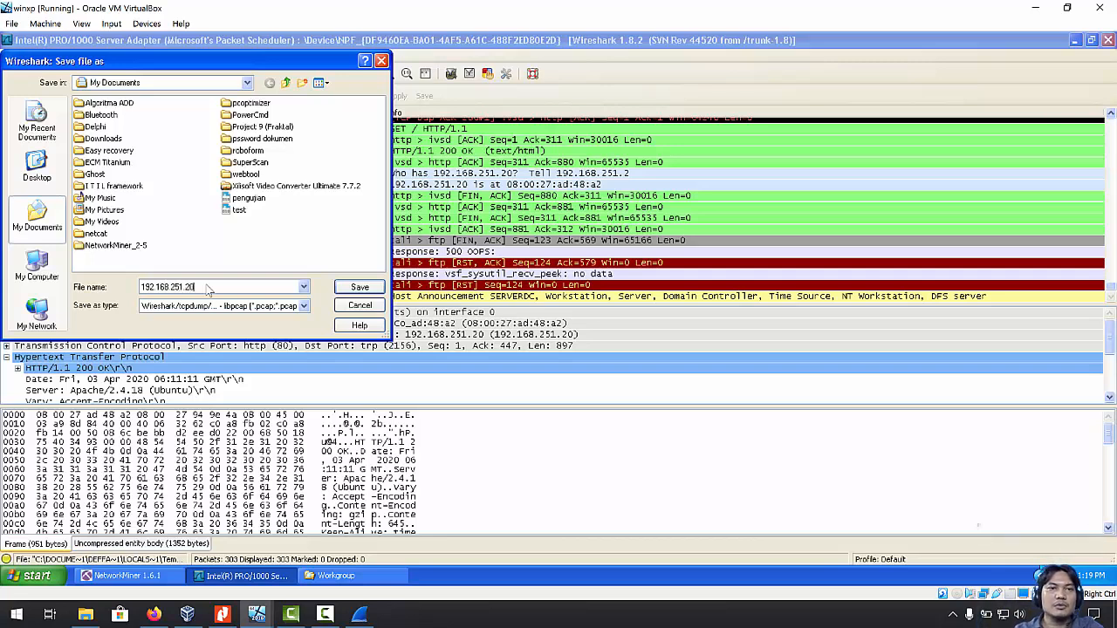
{"action": "left_click", "coordinate": [348, 291]}
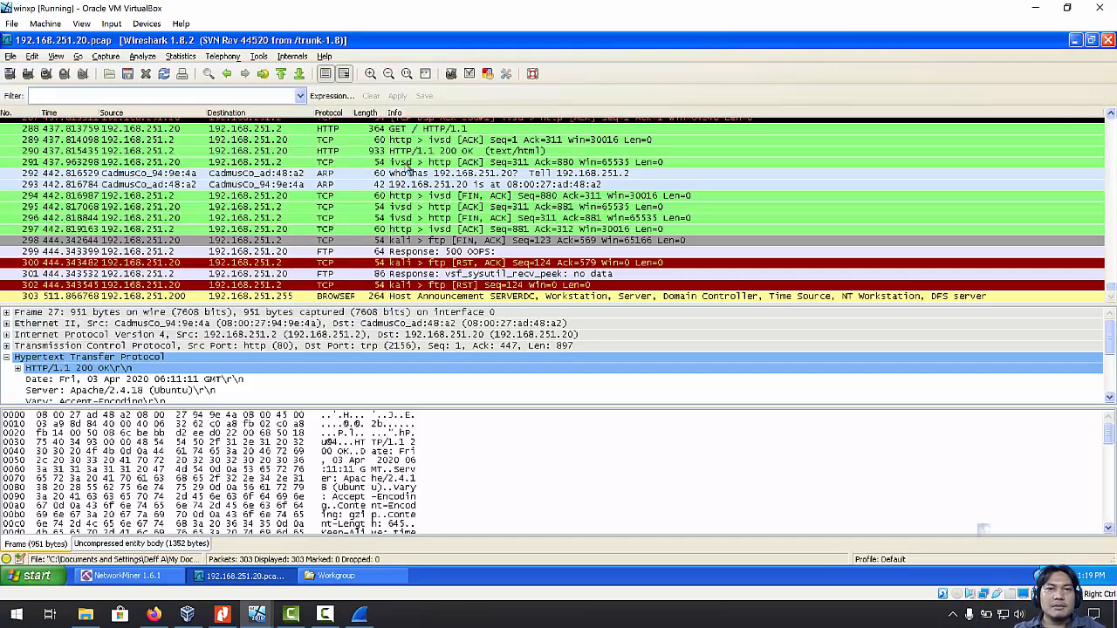
Scroll through the saved packet list and bring the older NetworkMiner window forward.
{"action": "scroll", "coordinate": [332, 238], "scroll_direction": "up", "scroll_amount": 2}
{"action": "scroll", "coordinate": [332, 237], "scroll_direction": "up", "scroll_amount": 6}
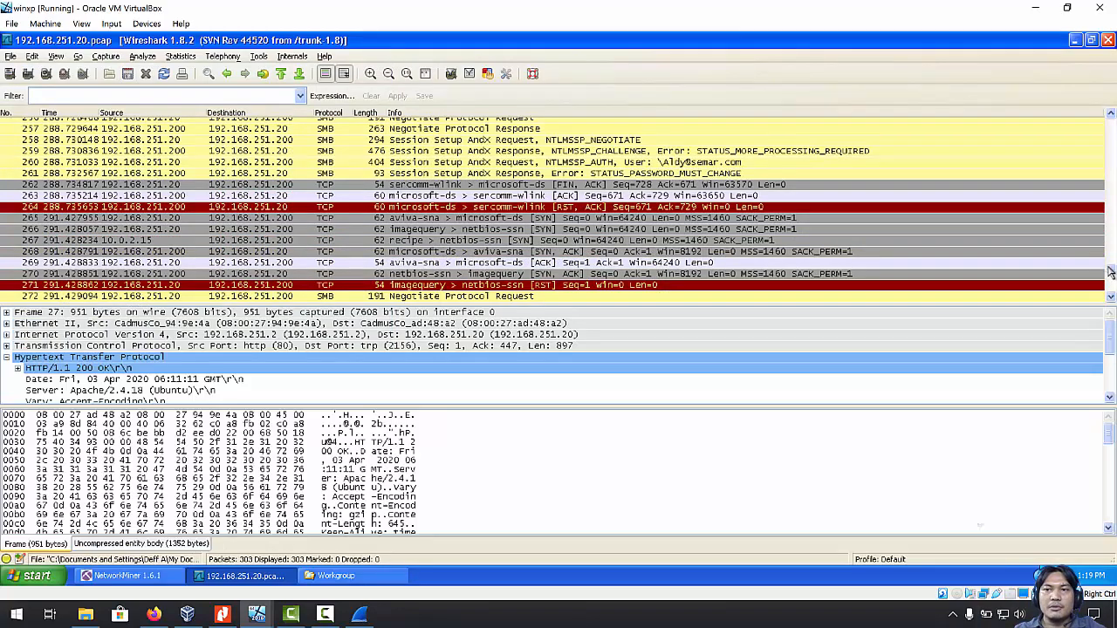
{"action": "scroll", "coordinate": [1111, 272], "scroll_direction": "up", "scroll_amount": 12}
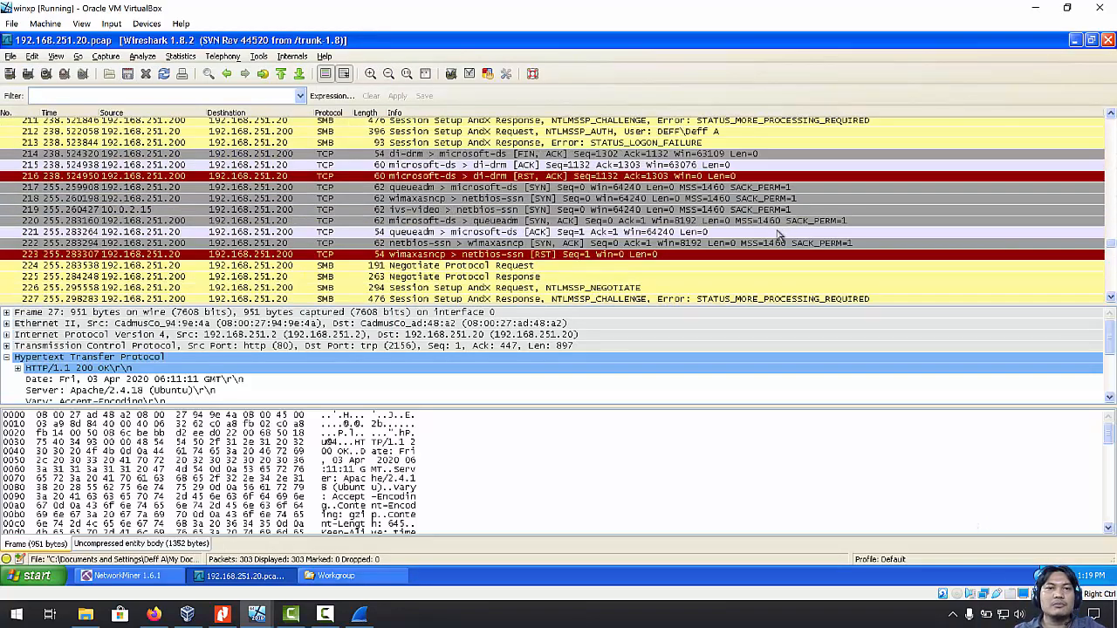
{"action": "scroll", "coordinate": [779, 236], "scroll_direction": "down", "scroll_amount": 3}
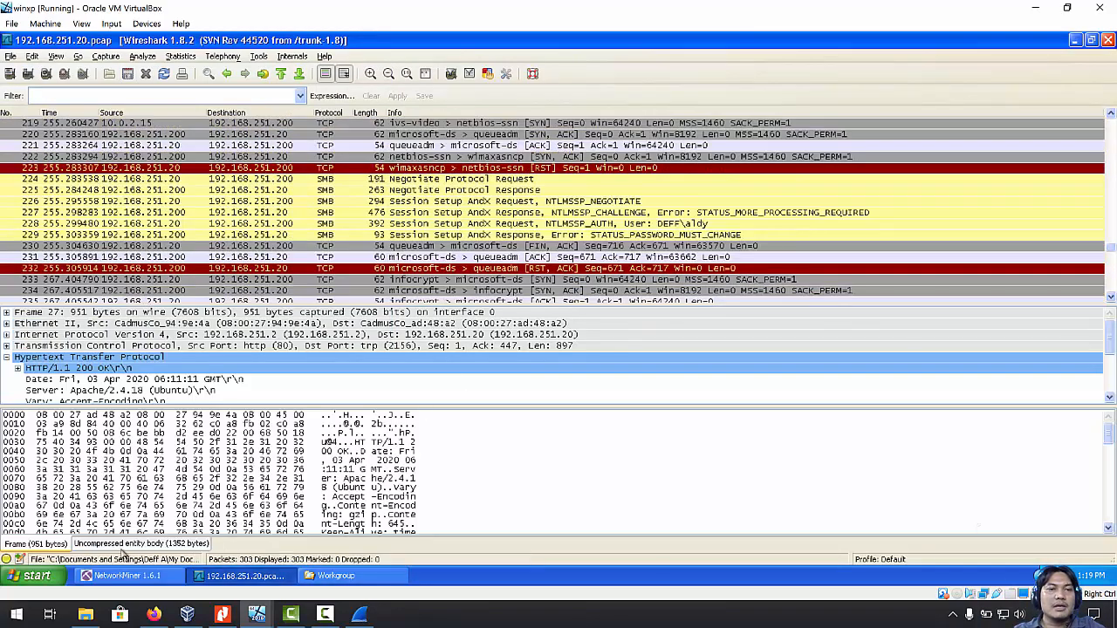
{"action": "left_click", "coordinate": [127, 576]}
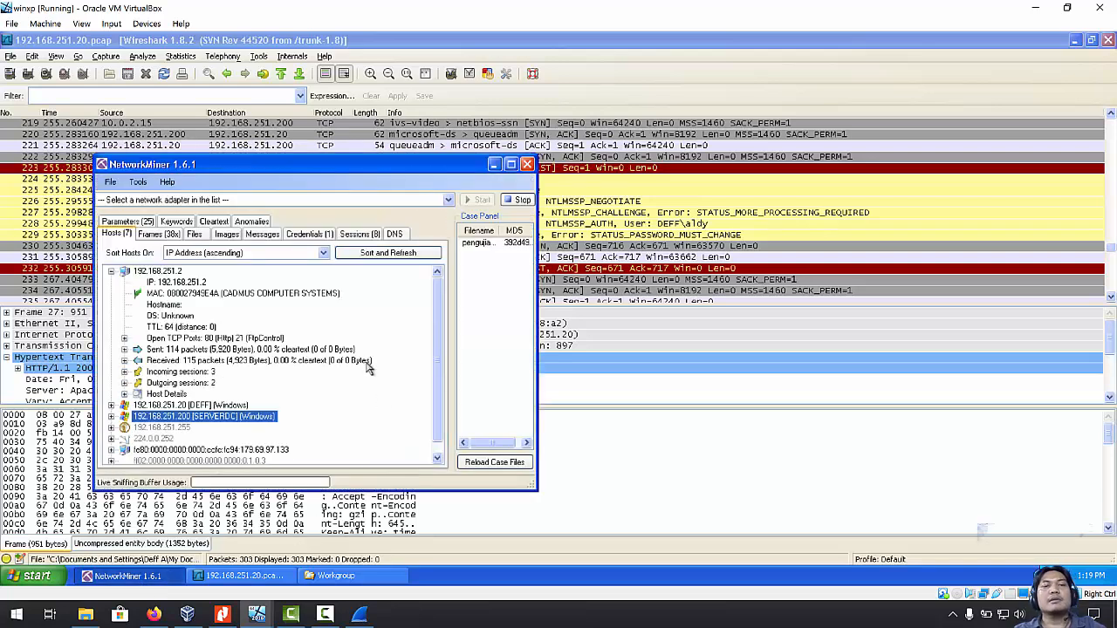
Close the old NetworkMiner and run NetworkMiner.exe from My Documents\Downloads\NetworkMiner_1-6-1.
{"action": "left_click", "coordinate": [527, 164]}
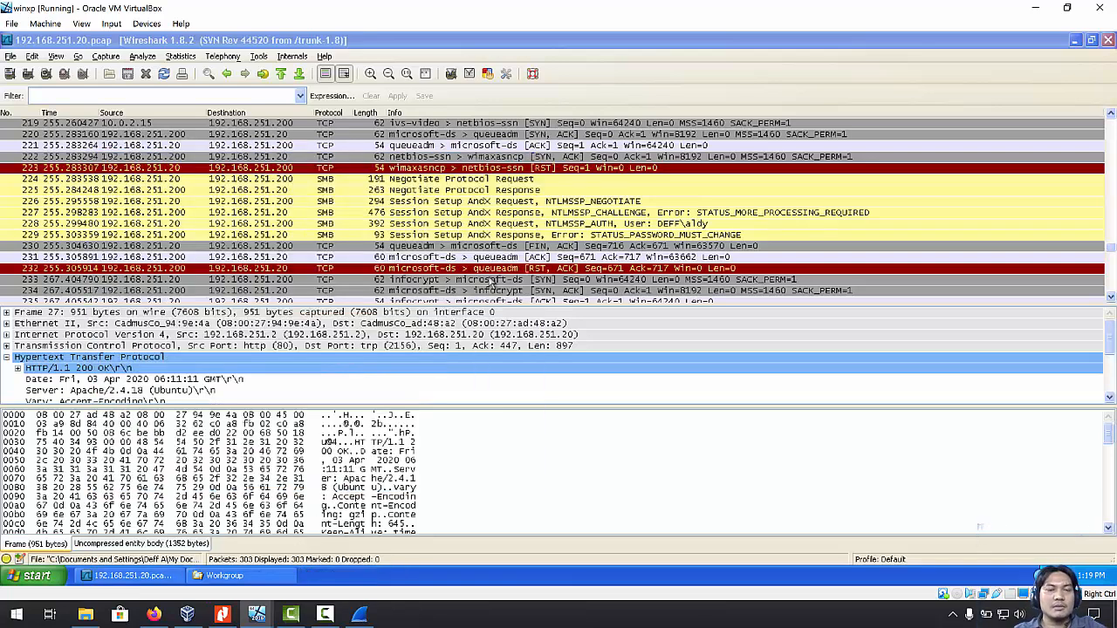
{"action": "left_click", "coordinate": [222, 577]}
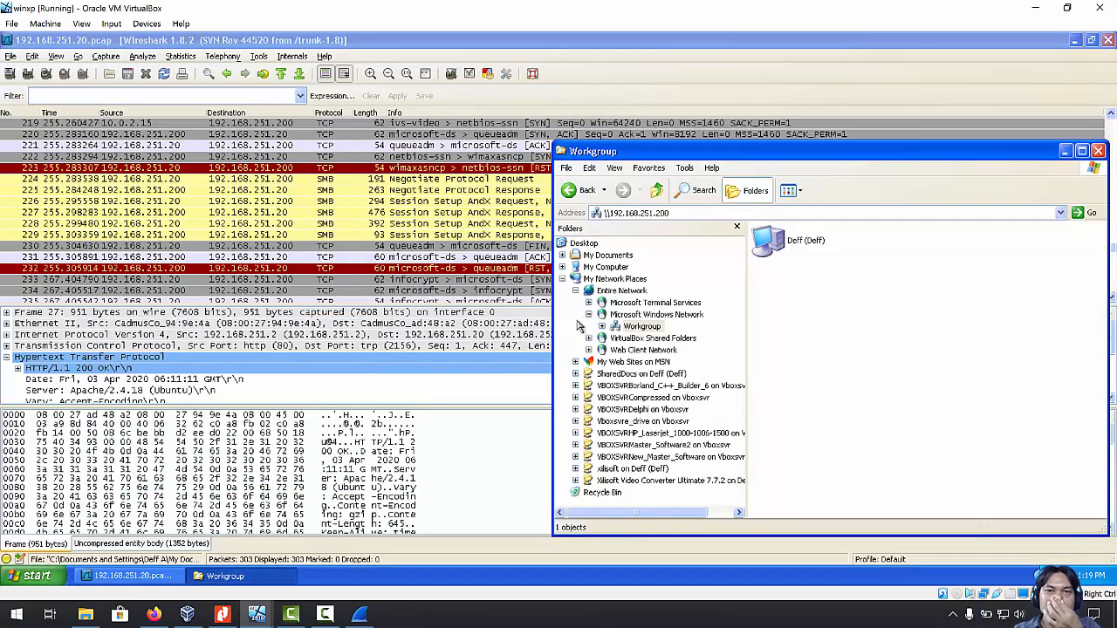
{"action": "left_click", "coordinate": [611, 255]}
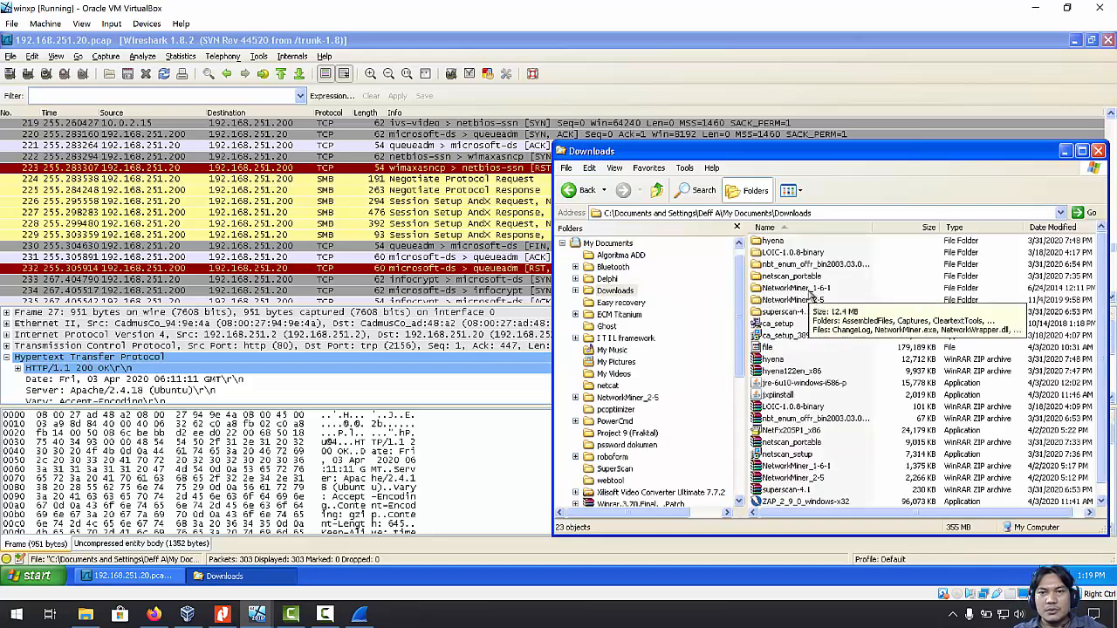
{"action": "left_click", "coordinate": [807, 291]}
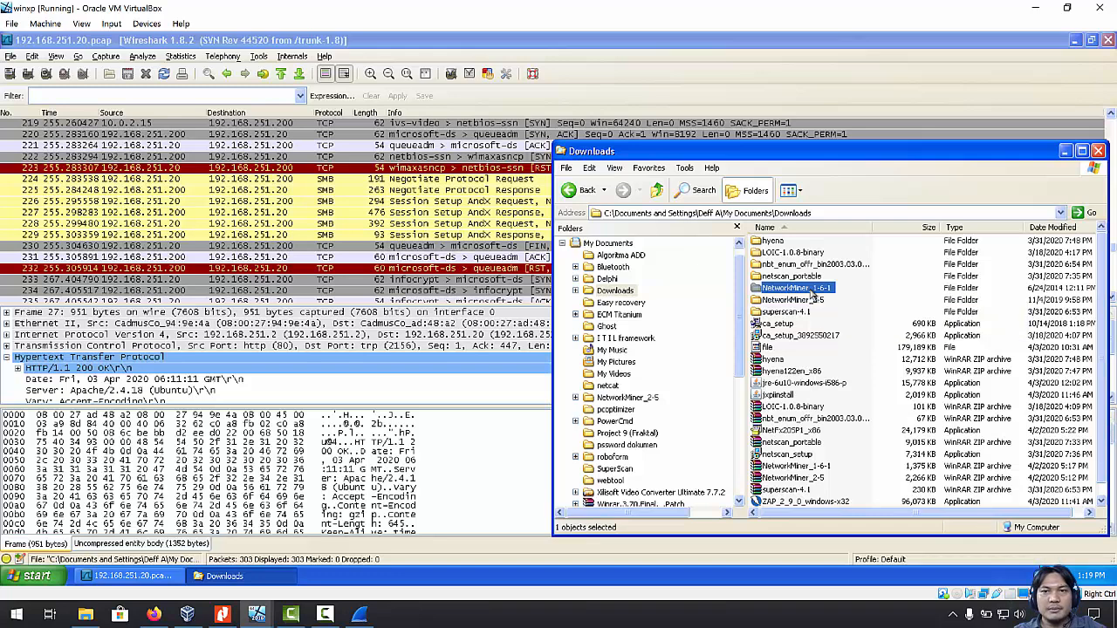
{"action": "double_click", "coordinate": [812, 295]}
{"action": "double_click", "coordinate": [812, 366]}
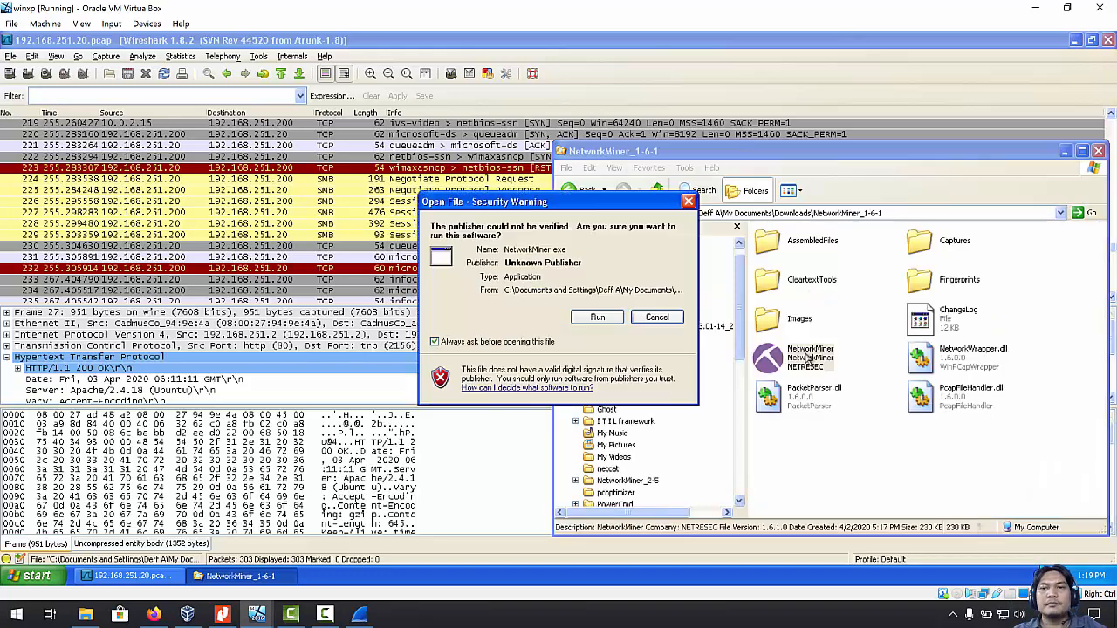
{"action": "left_click", "coordinate": [602, 319]}
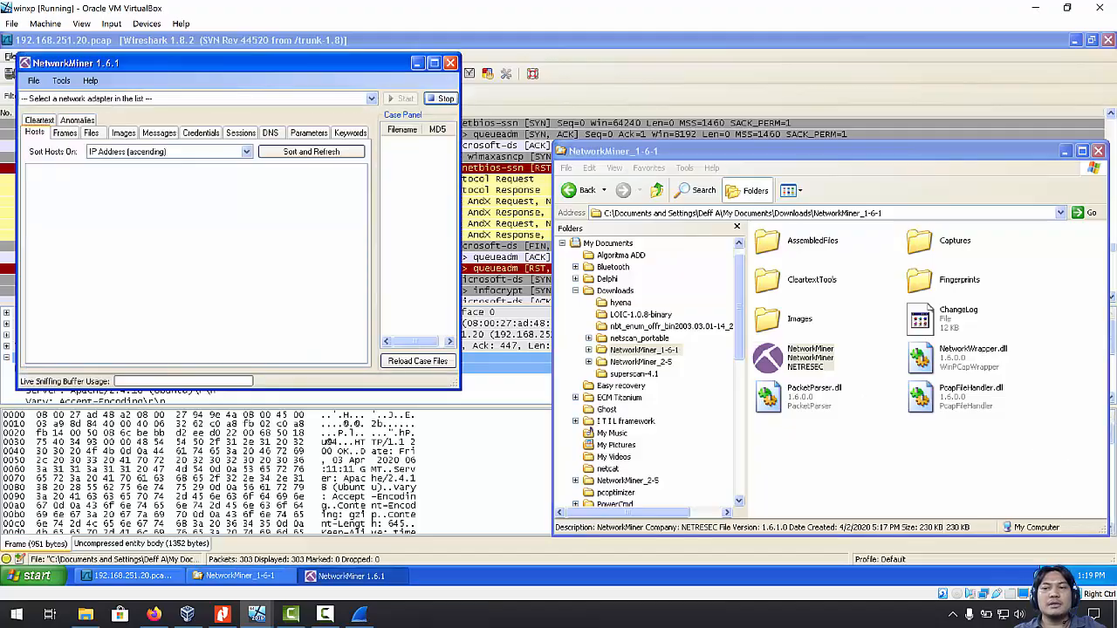
{"action": "left_click", "coordinate": [1115, 621]}
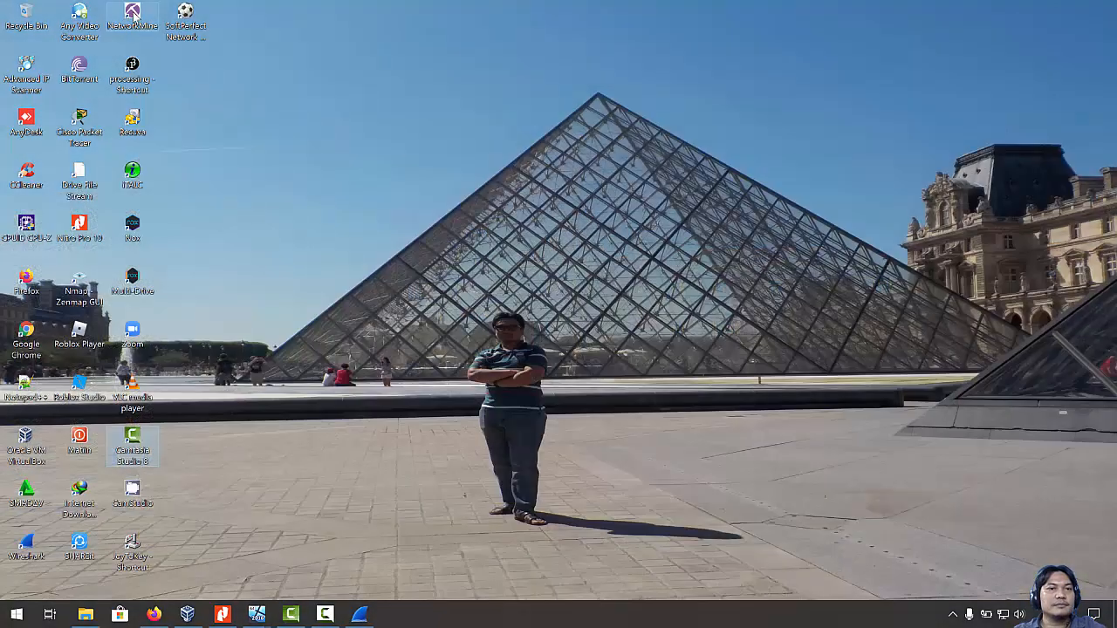
Restart the host's NetworkMiner 2.5 as administrator, then return to the winxp VM.
{"action": "double_click", "coordinate": [132, 14]}
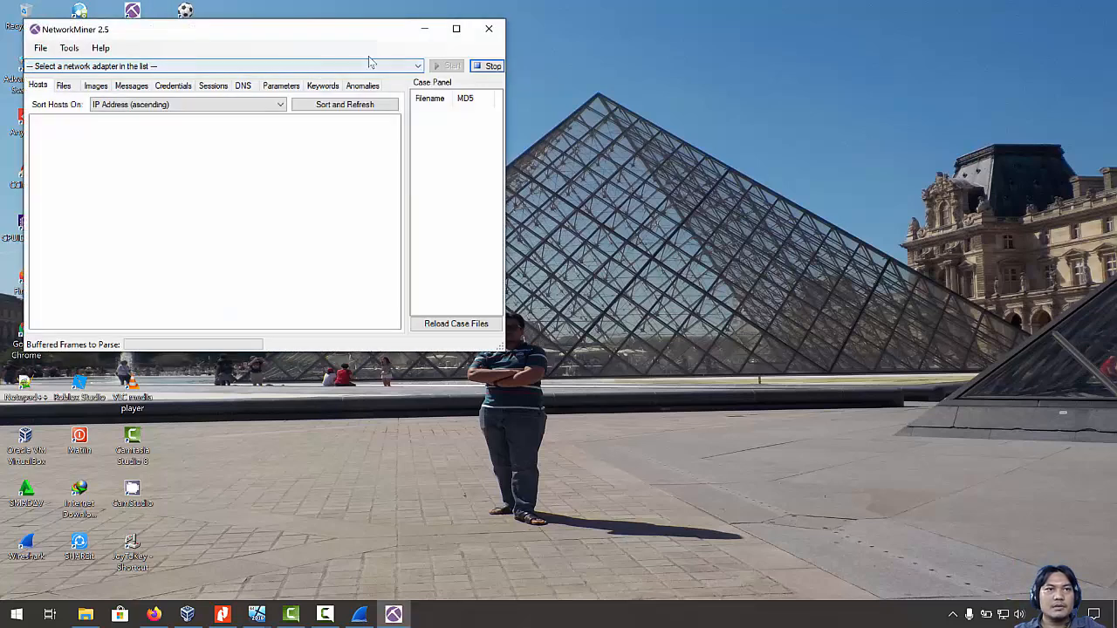
{"action": "left_click", "coordinate": [489, 28]}
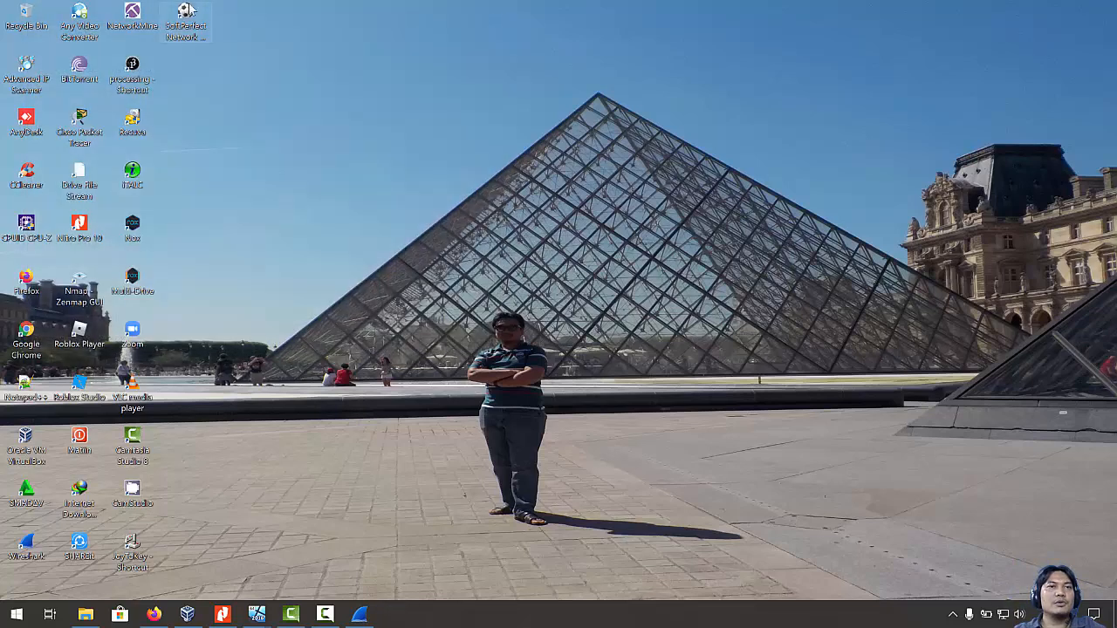
{"action": "right_click", "coordinate": [129, 13]}
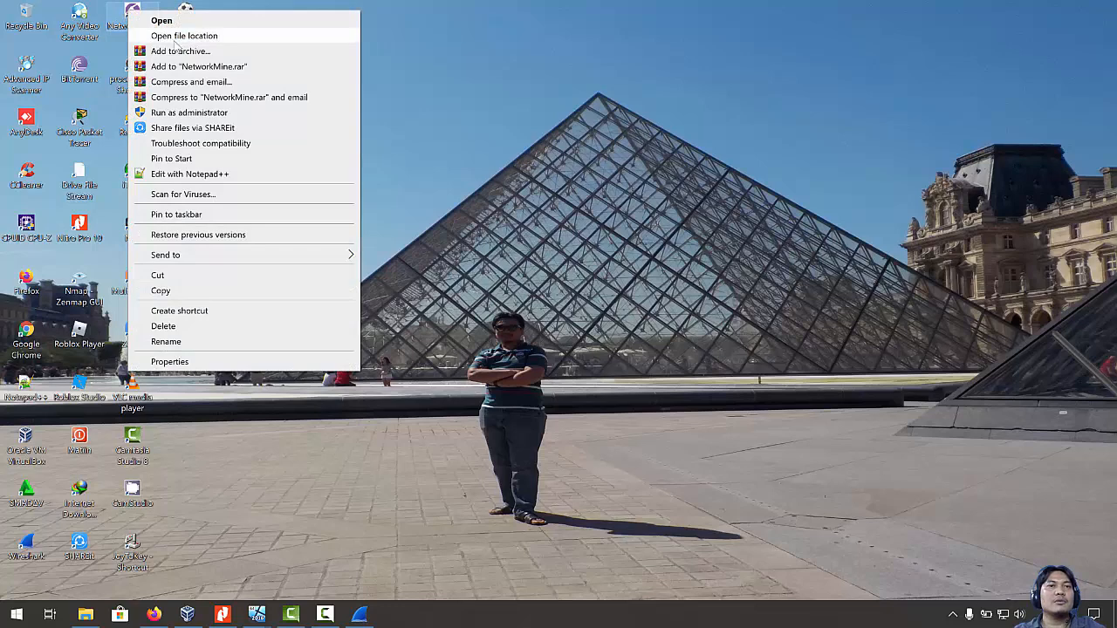
{"action": "left_click", "coordinate": [199, 117]}
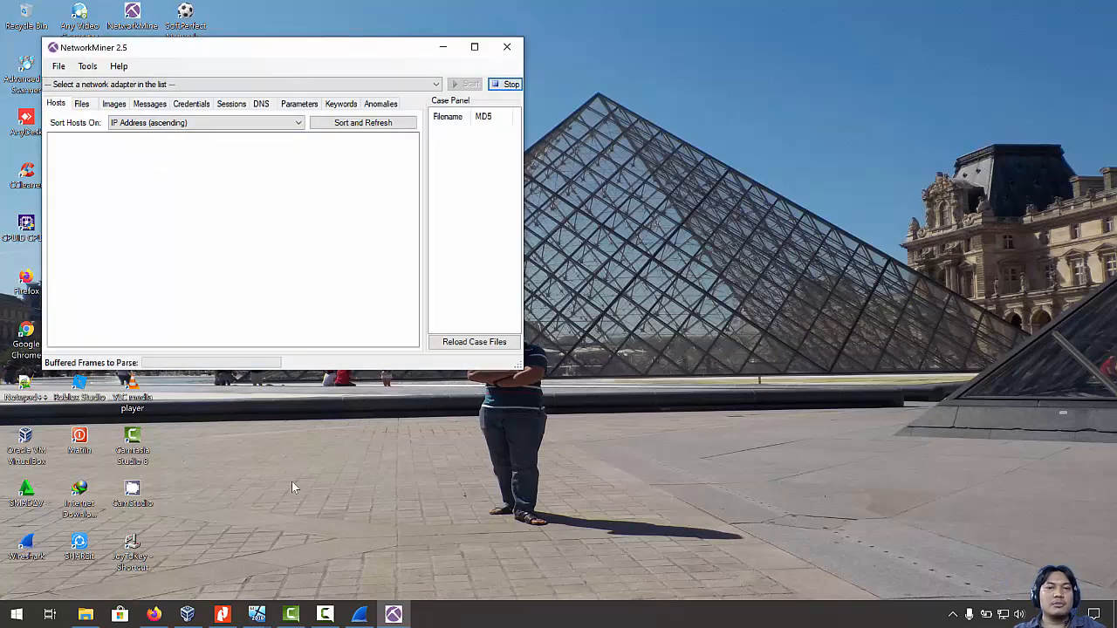
{"action": "mouse_move", "coordinate": [257, 615]}
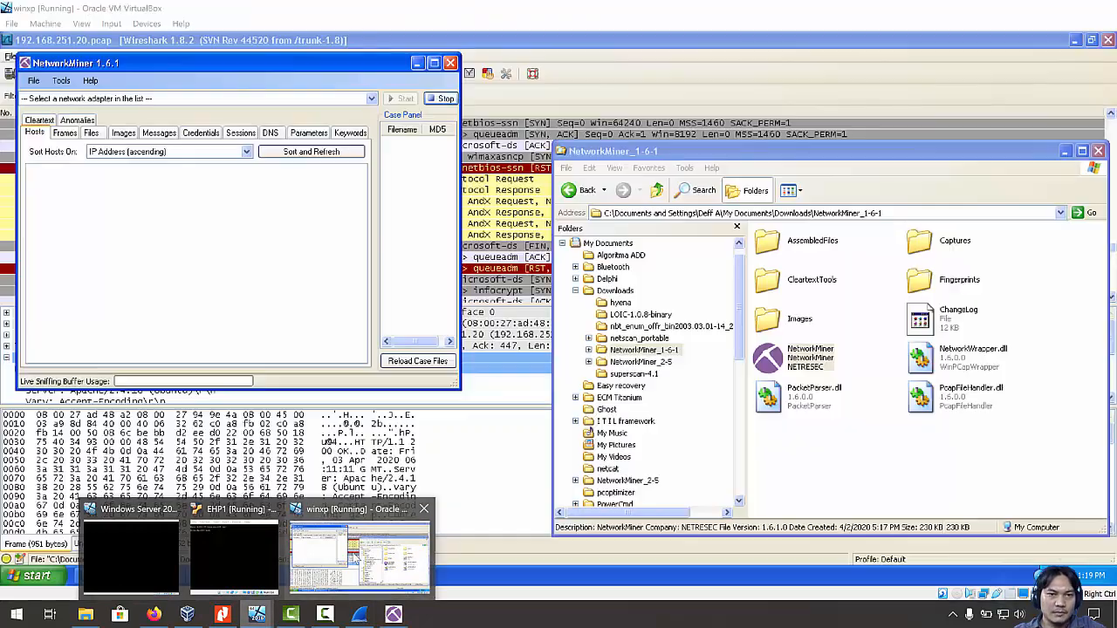
{"action": "left_click", "coordinate": [353, 563]}
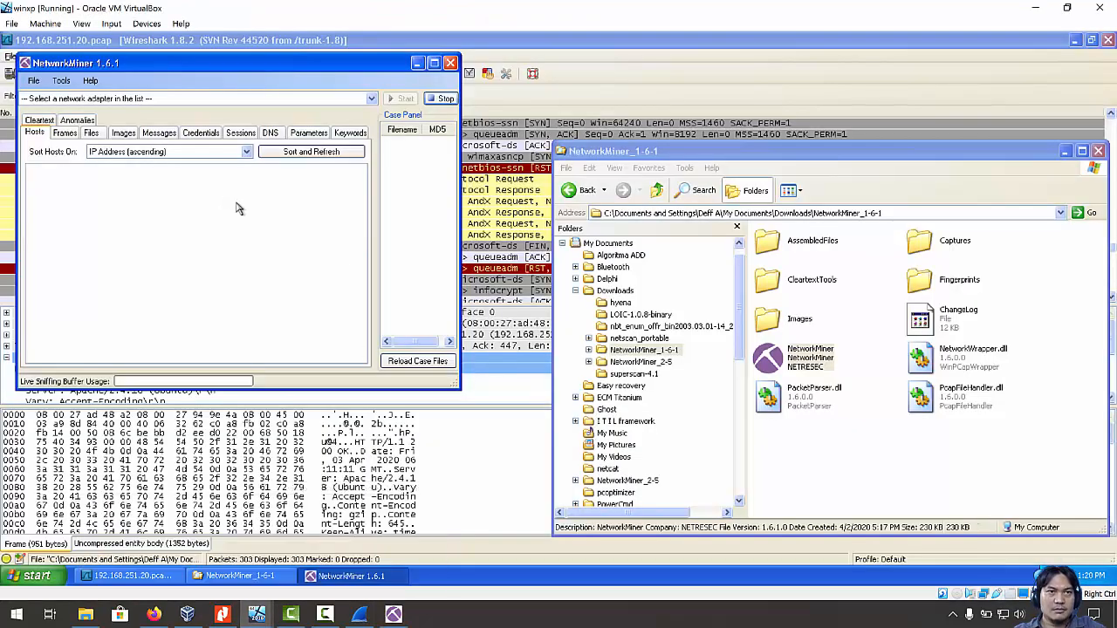
Open 192.168.251.20.pcap from My Documents in NetworkMiner 1.6.1 via File > Open.
{"action": "left_click_drag", "start_coordinate": [144, 68], "coordinate": [407, 90]}
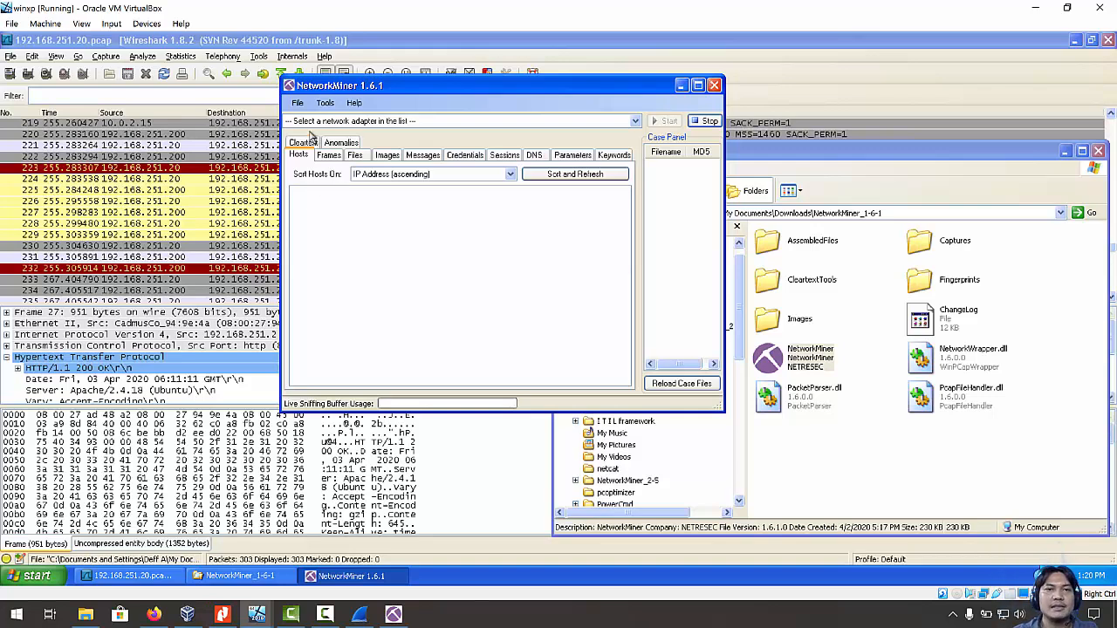
{"action": "left_click", "coordinate": [299, 103]}
{"action": "left_click", "coordinate": [316, 116]}
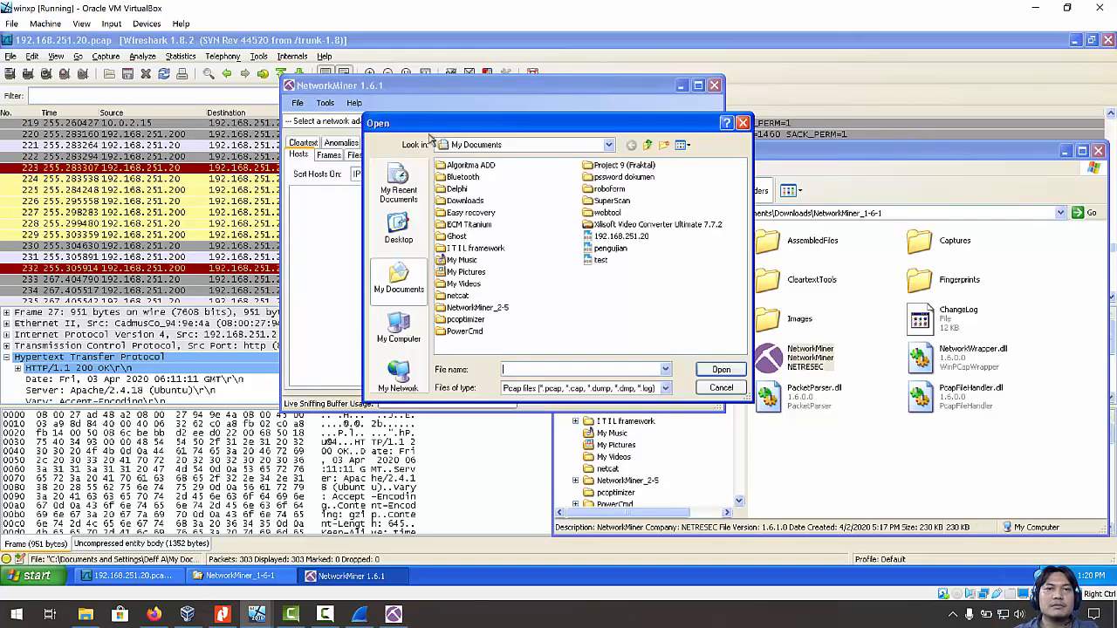
{"action": "left_click", "coordinate": [637, 239]}
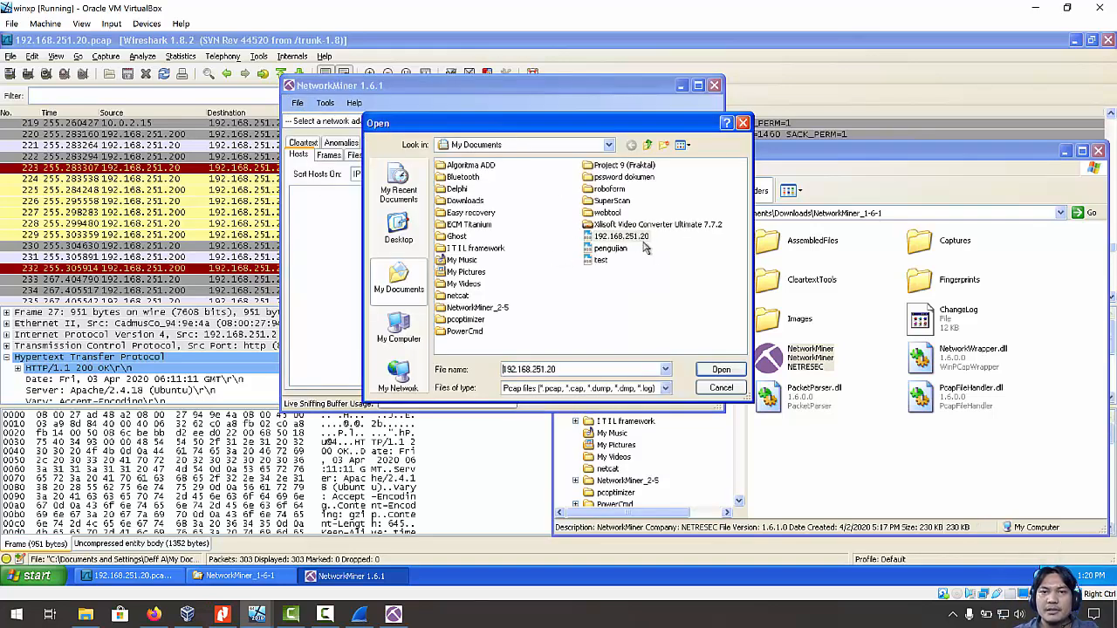
{"action": "double_click", "coordinate": [635, 243]}
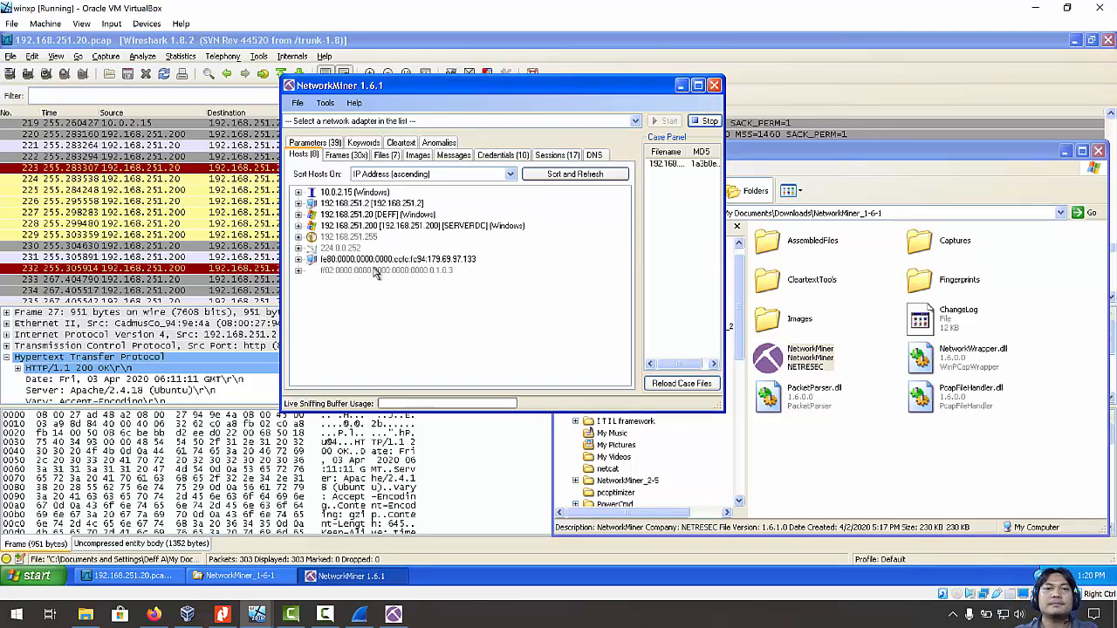
Expand the fe80 IPv6 host and its Host Details to show MAC, OS and queried DNS names.
{"action": "left_click", "coordinate": [298, 262]}
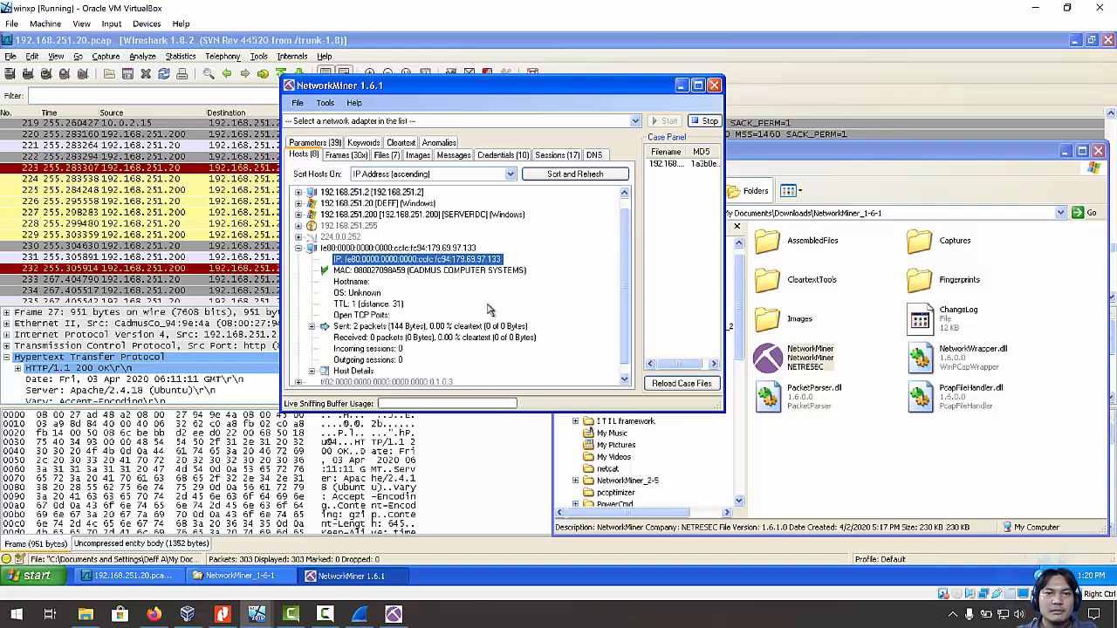
{"action": "scroll", "coordinate": [488, 309], "scroll_direction": "down", "scroll_amount": 1}
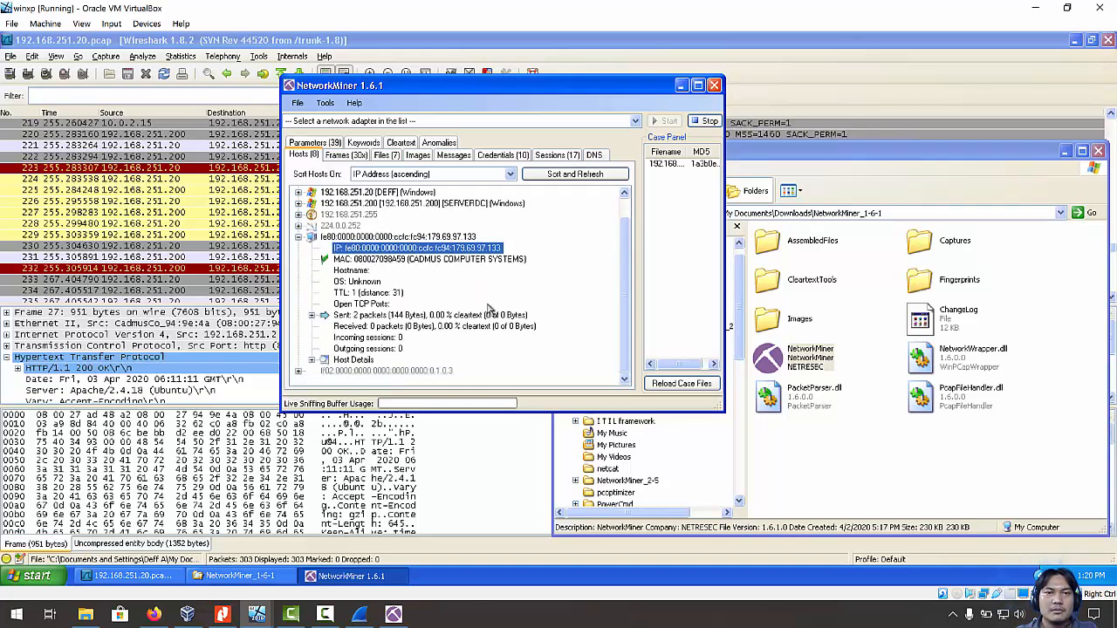
{"action": "double_click", "coordinate": [356, 360]}
{"action": "scroll", "coordinate": [445, 317], "scroll_direction": "down", "scroll_amount": 1}
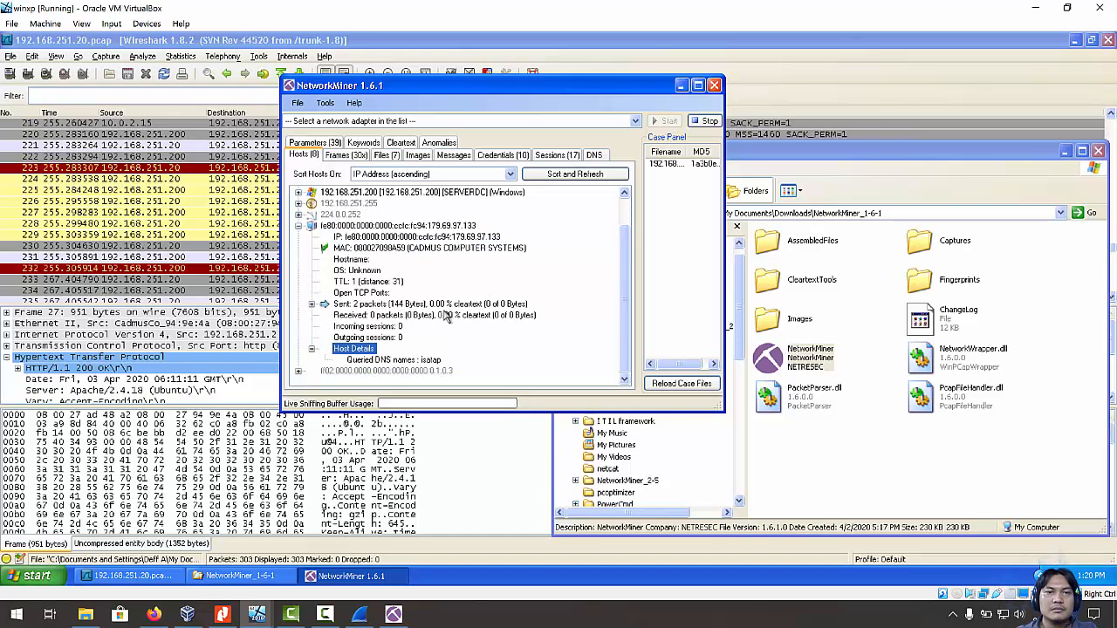
{"action": "scroll", "coordinate": [445, 311], "scroll_direction": "up", "scroll_amount": 3}
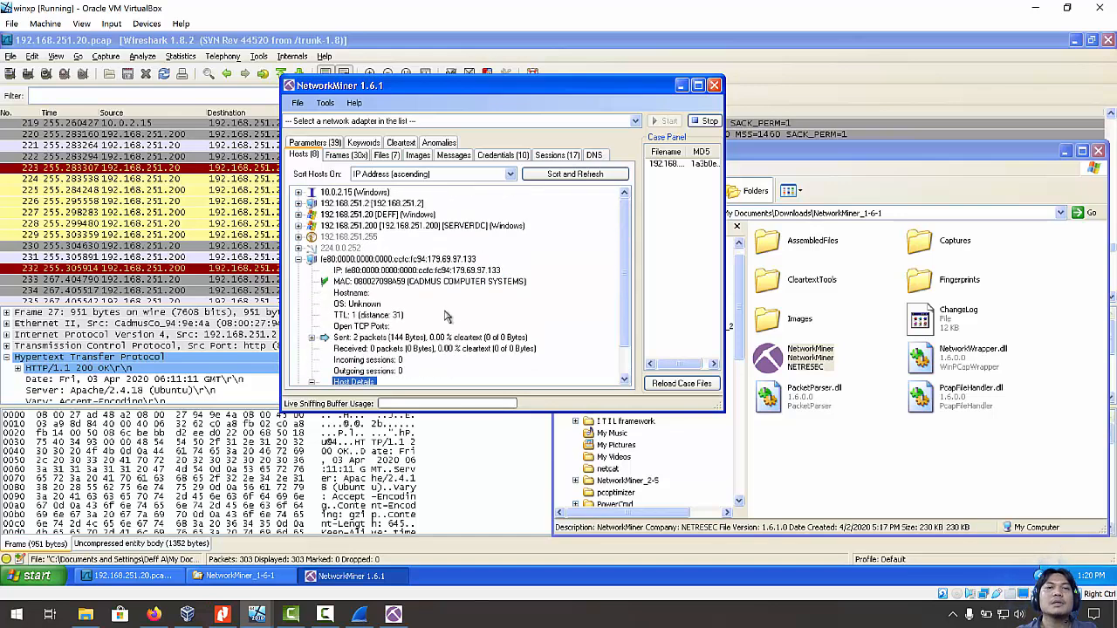
{"action": "left_click", "coordinate": [301, 158]}
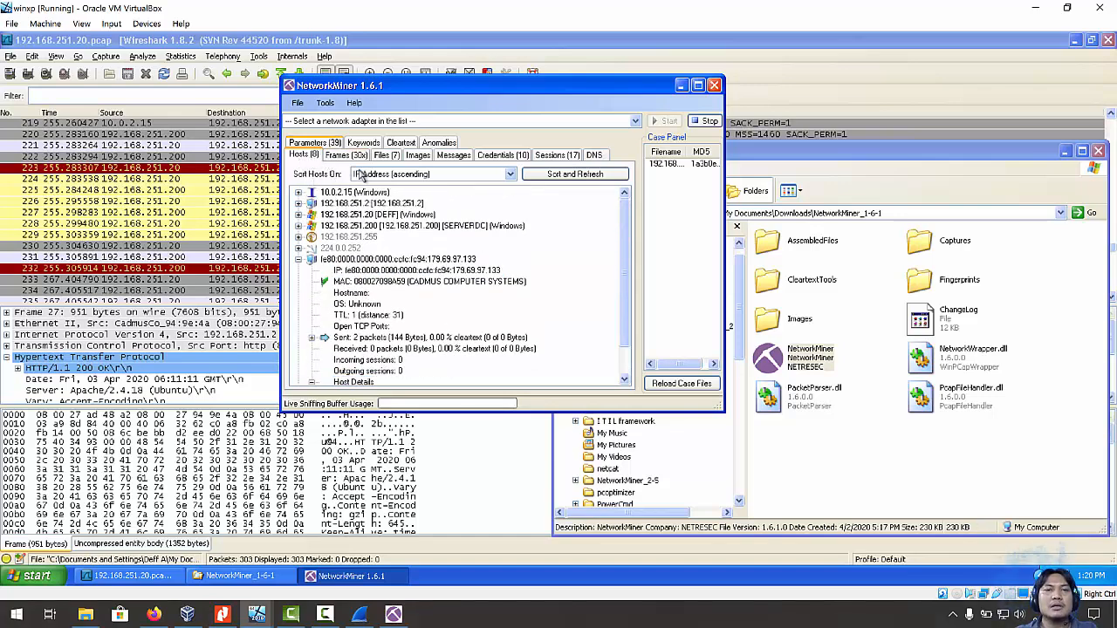
Browse the Frames and Files tabs, widening file path and Protocol columns, then Images and Messages.
{"action": "left_click", "coordinate": [355, 157]}
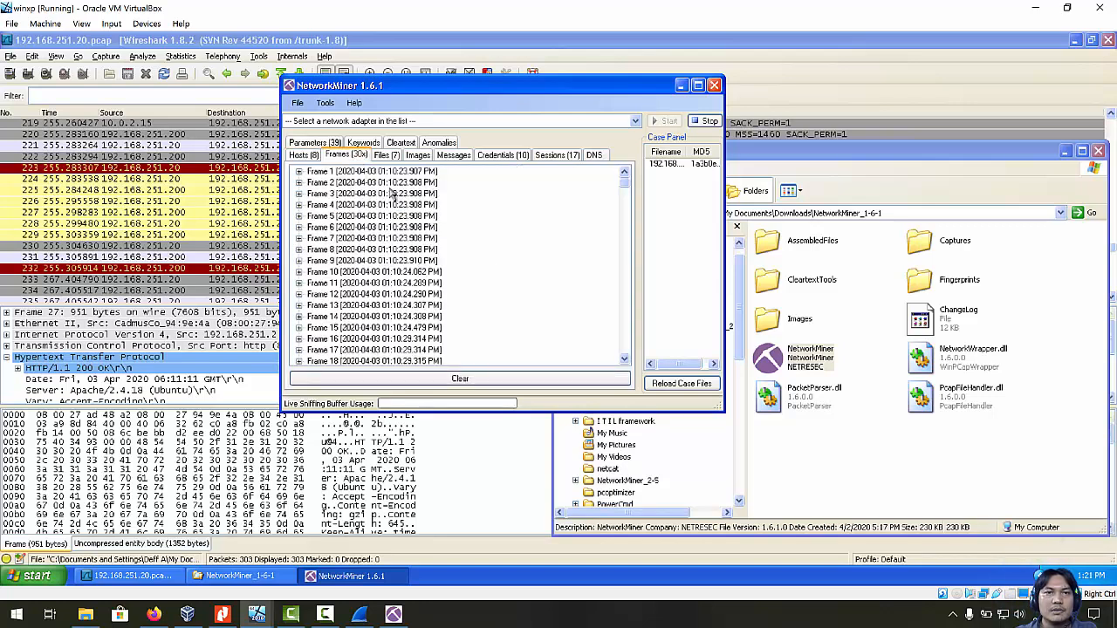
{"action": "left_click", "coordinate": [391, 155]}
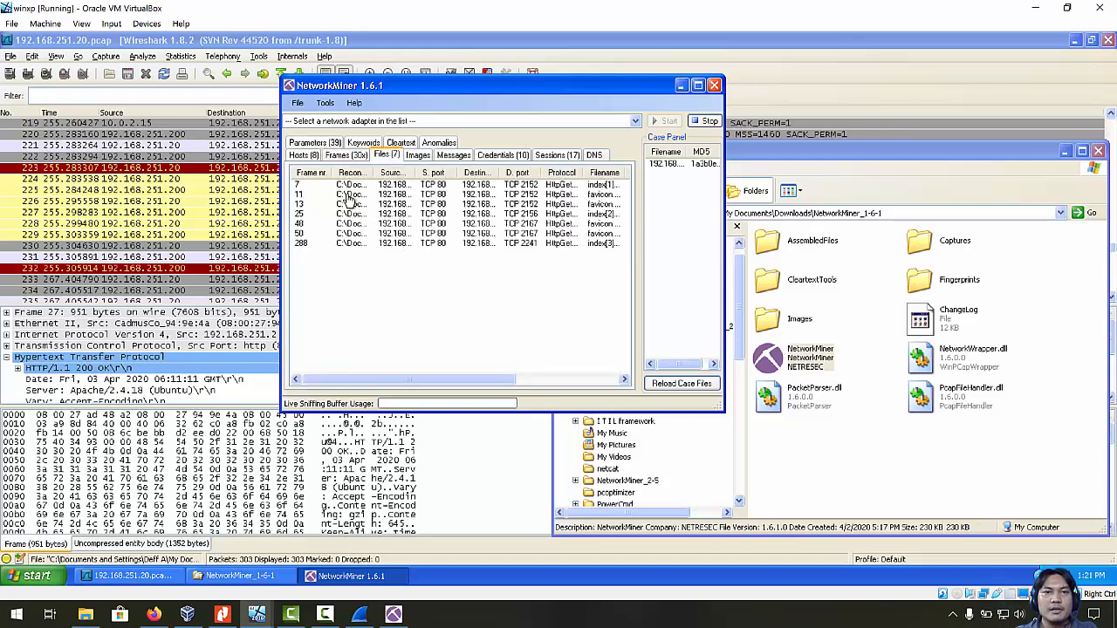
{"action": "left_click_drag", "start_coordinate": [376, 174], "coordinate": [515, 178]}
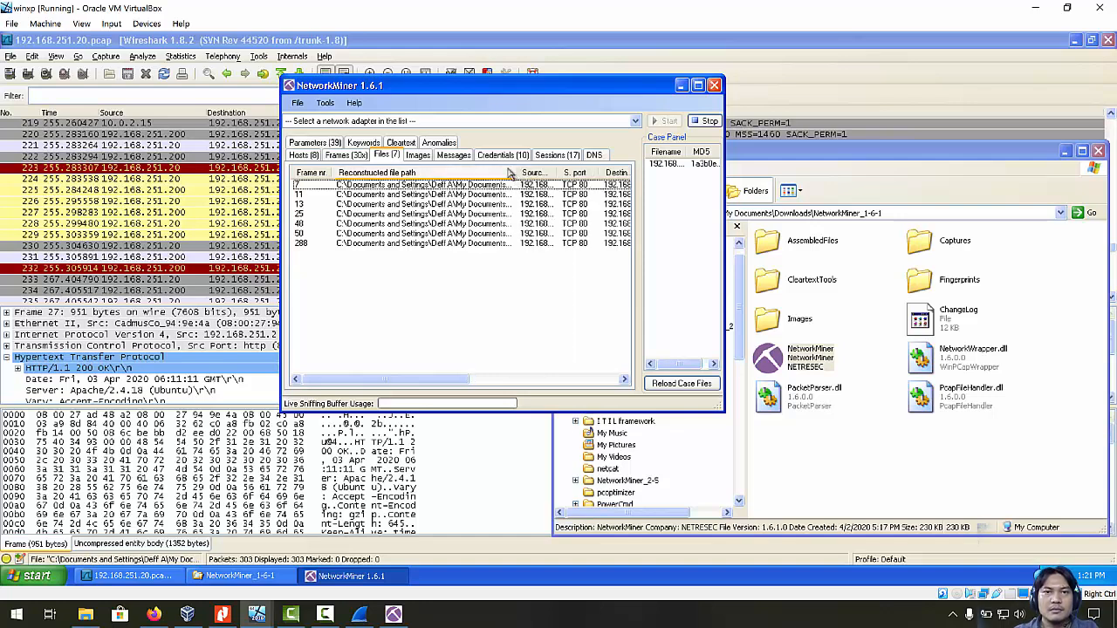
{"action": "left_click_drag", "start_coordinate": [431, 381], "coordinate": [583, 376]}
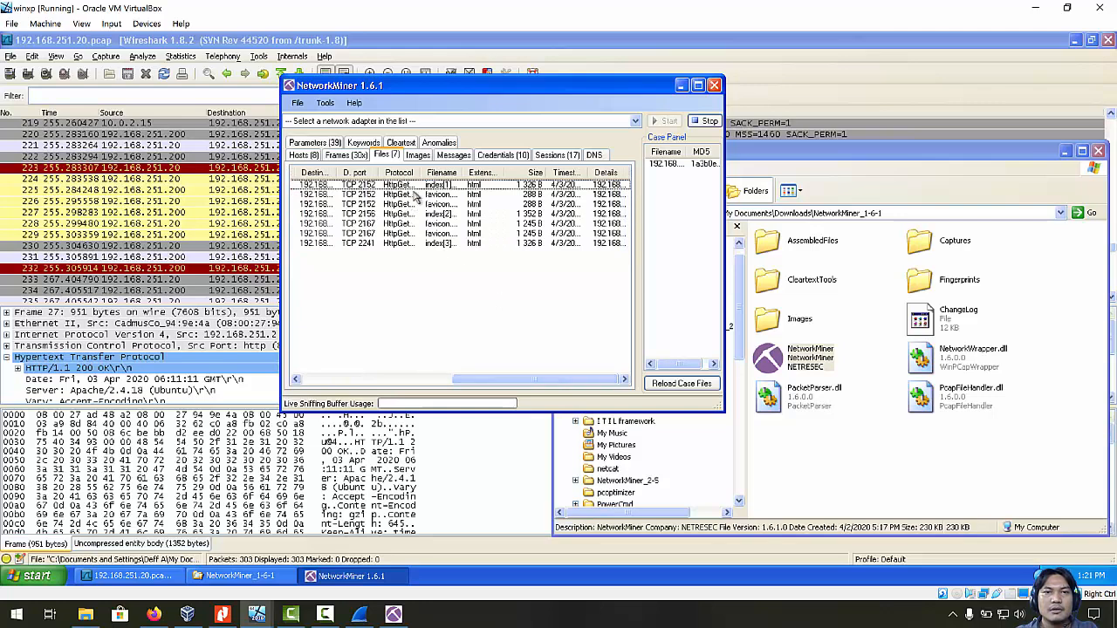
{"action": "left_click_drag", "start_coordinate": [426, 173], "coordinate": [478, 173]}
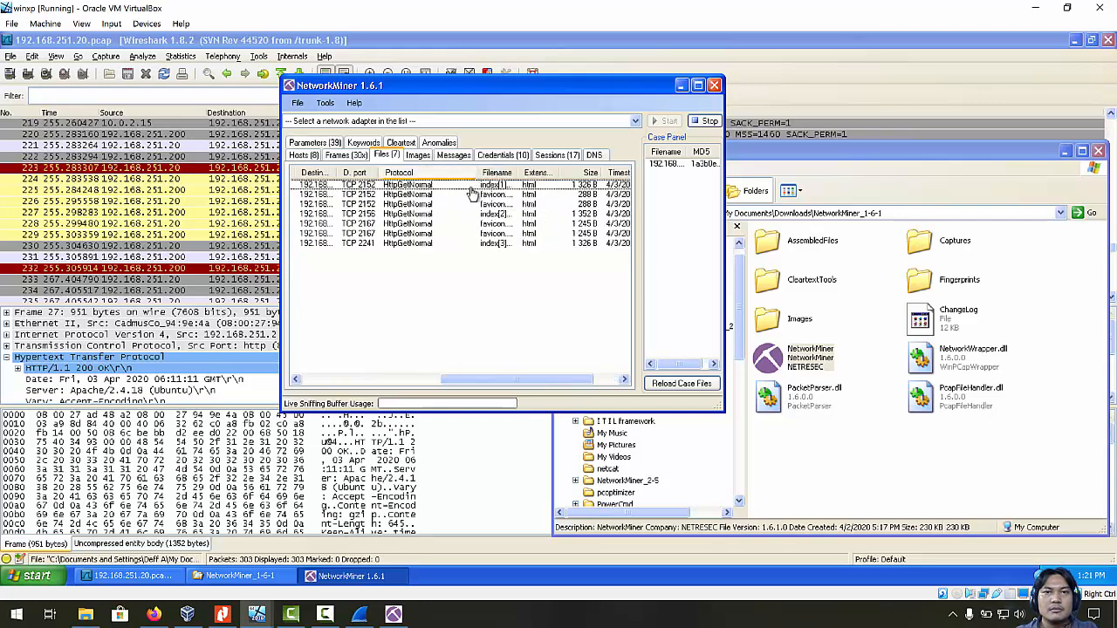
{"action": "left_click", "coordinate": [417, 158]}
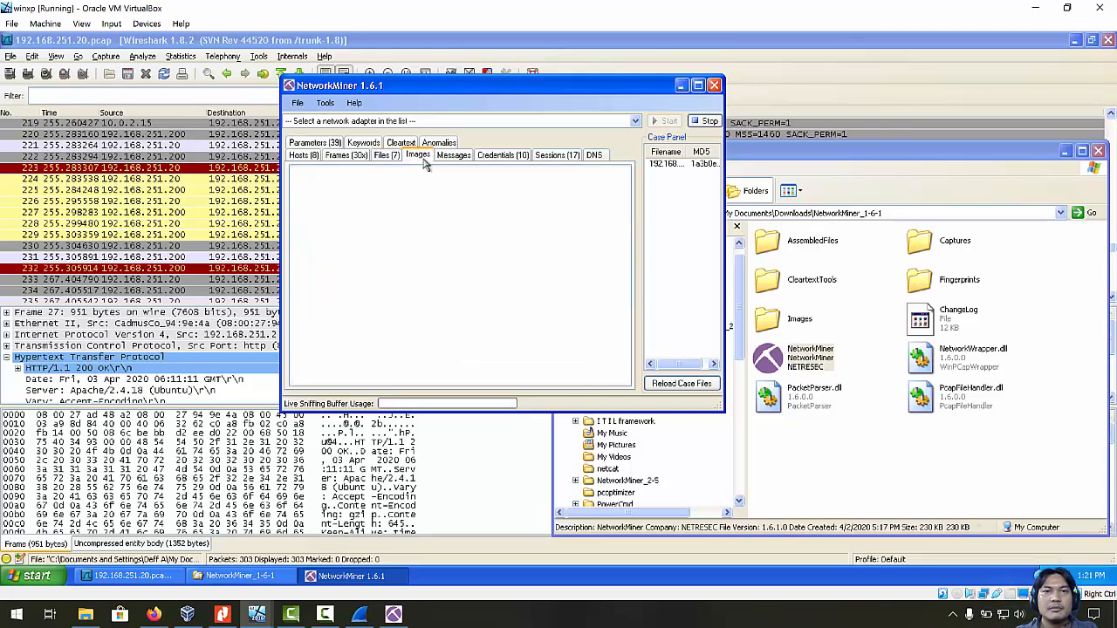
{"action": "left_click", "coordinate": [451, 159]}
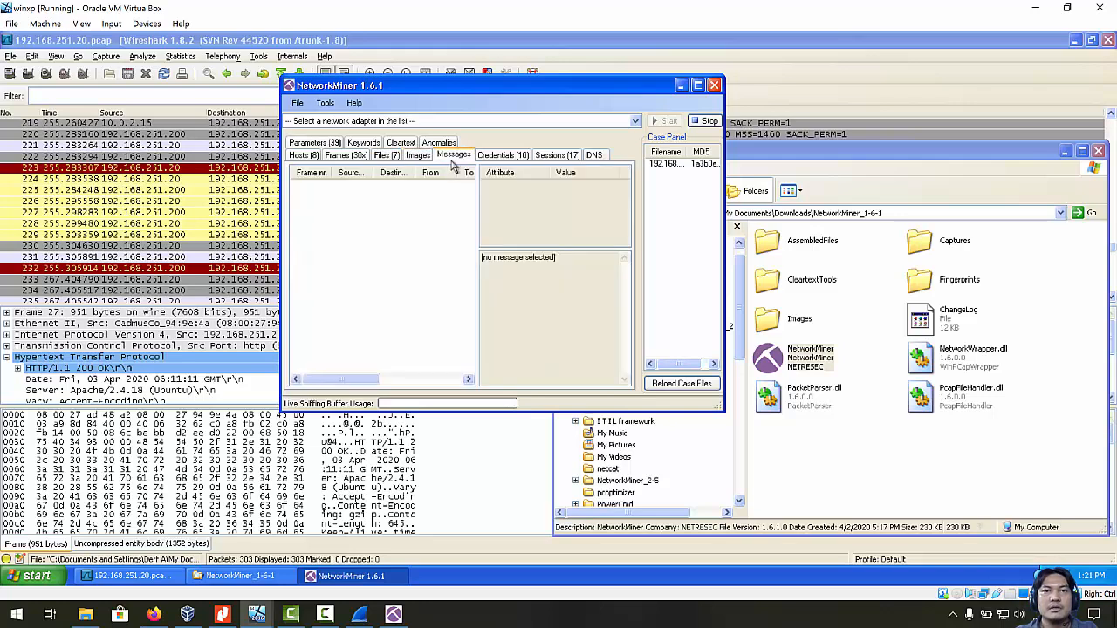
Show the Credentials tab and widen the Client, Server, Protocol and Username columns to fit.
{"action": "left_click", "coordinate": [502, 157]}
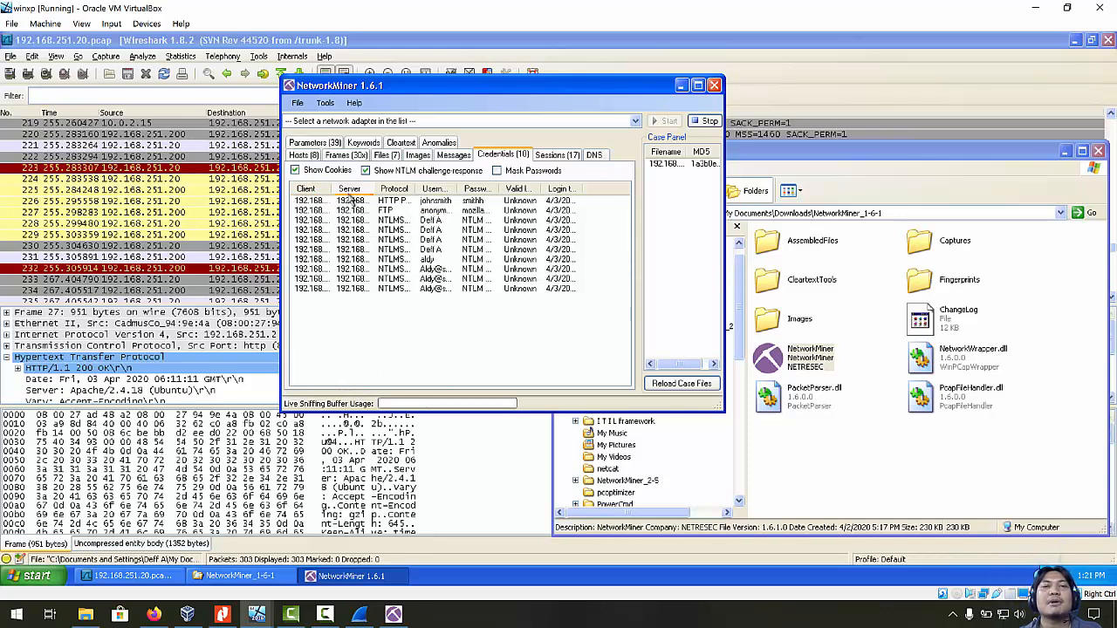
{"action": "left_click_drag", "start_coordinate": [338, 190], "coordinate": [412, 190]}
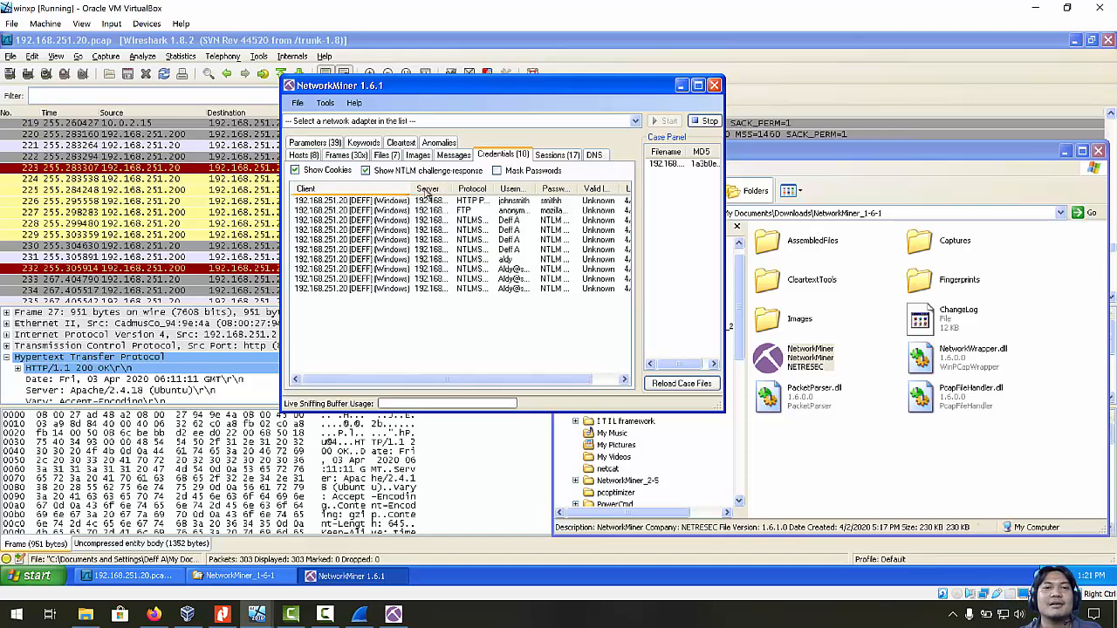
{"action": "double_click", "coordinate": [454, 191]}
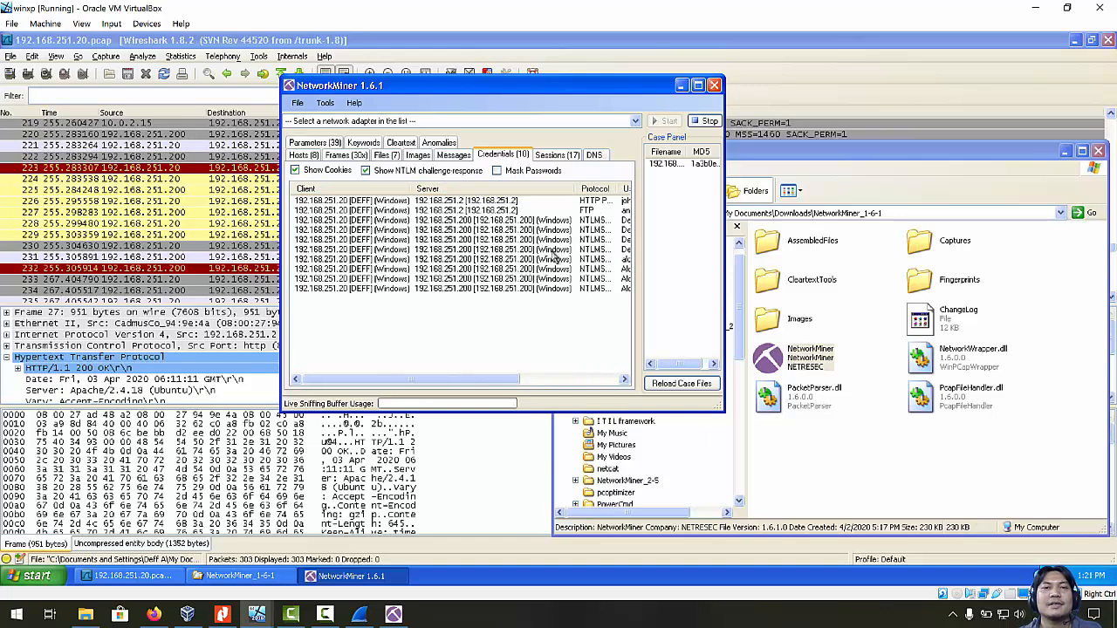
{"action": "left_click_drag", "start_coordinate": [482, 381], "coordinate": [599, 363]}
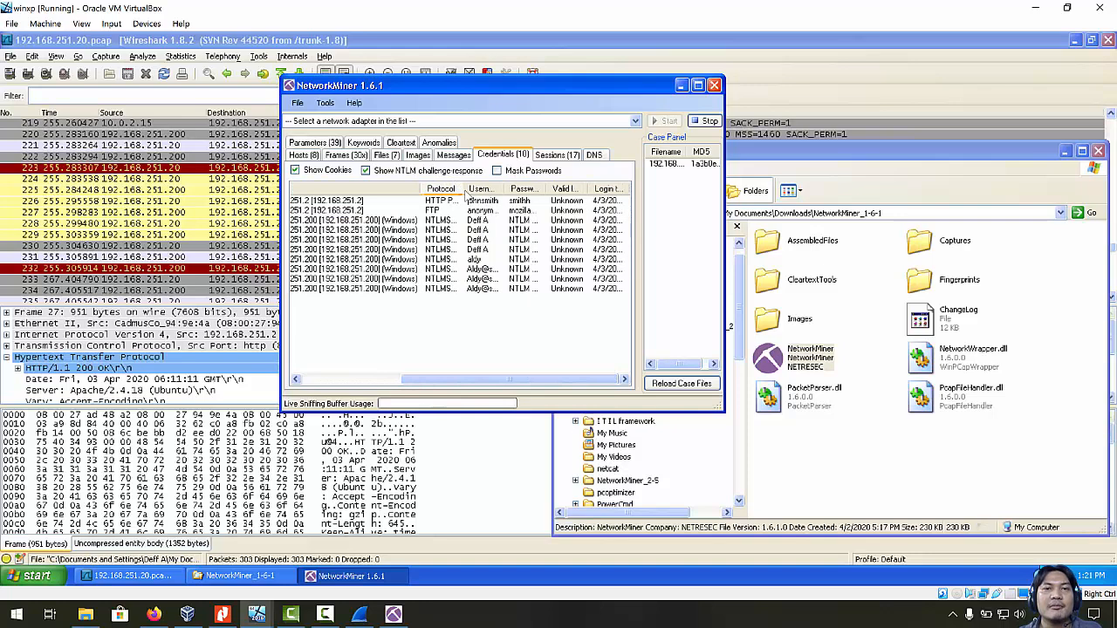
{"action": "double_click", "coordinate": [465, 190]}
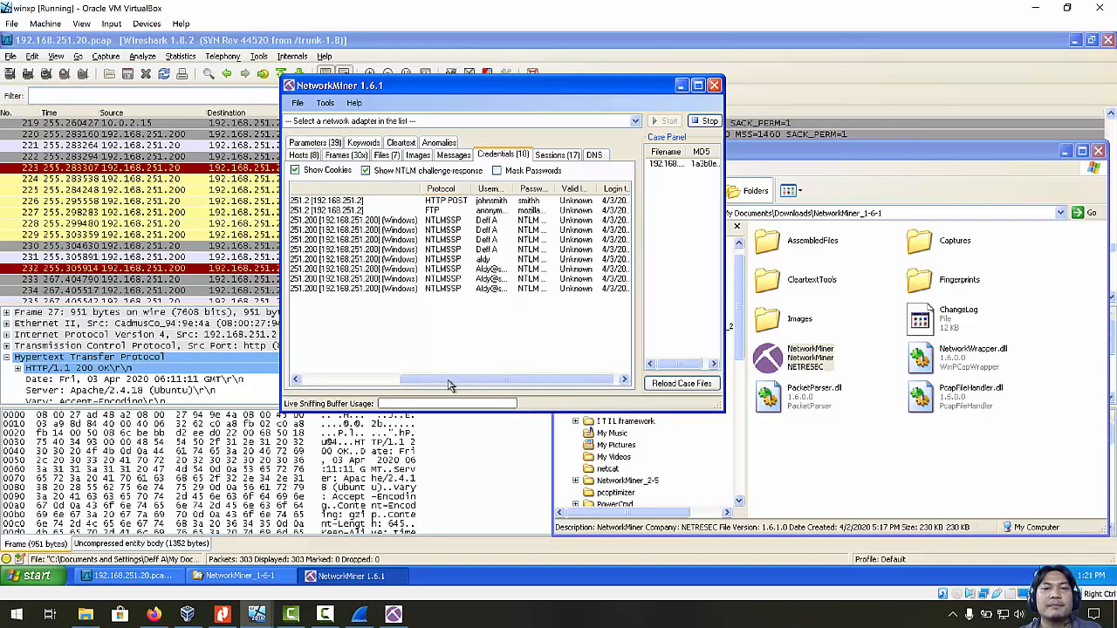
{"action": "left_click_drag", "start_coordinate": [451, 381], "coordinate": [482, 381]}
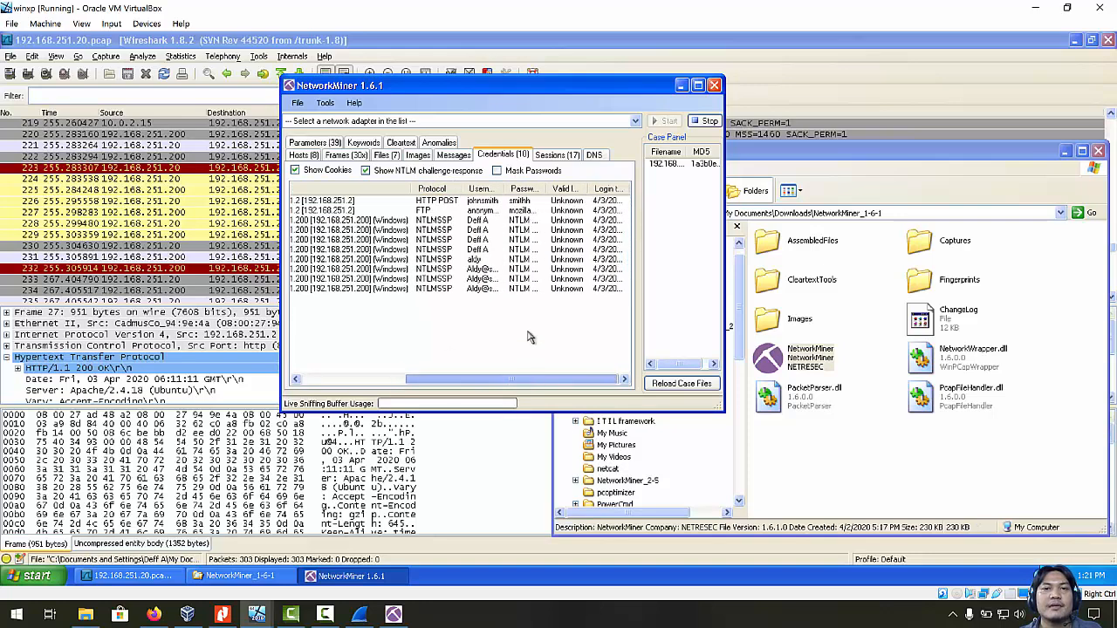
{"action": "double_click", "coordinate": [504, 194]}
{"action": "left_click_drag", "start_coordinate": [485, 381], "coordinate": [495, 382]}
Auto-fit the Password column and select the FTP and HTTP POST logins to review their passwords.
{"action": "left_click", "coordinate": [470, 201]}
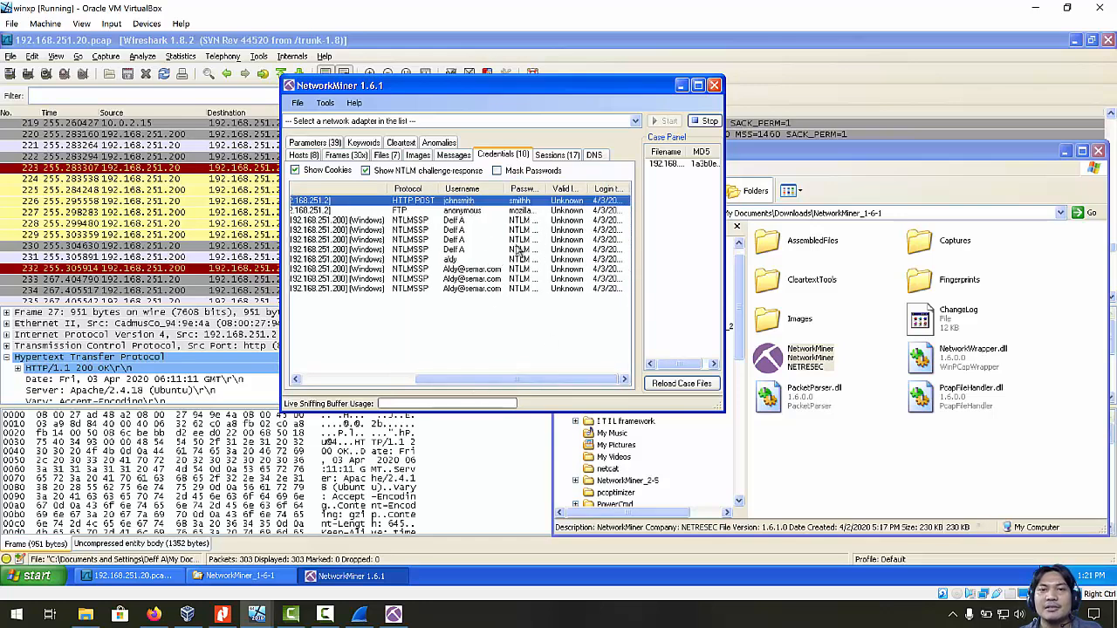
{"action": "double_click", "coordinate": [548, 188]}
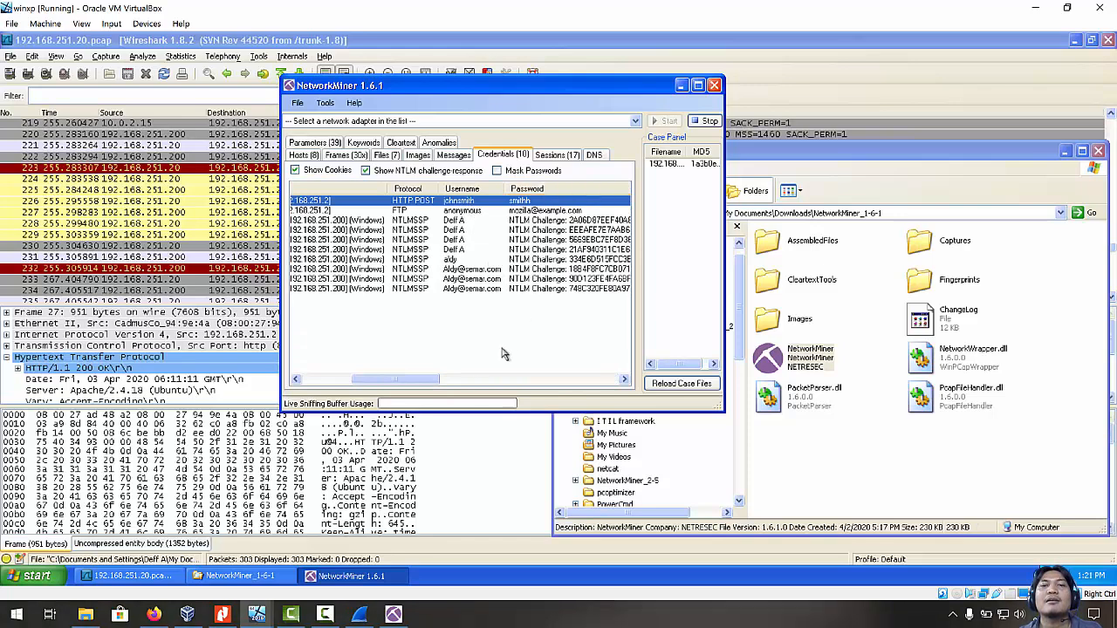
{"action": "left_click_drag", "start_coordinate": [421, 380], "coordinate": [429, 402]}
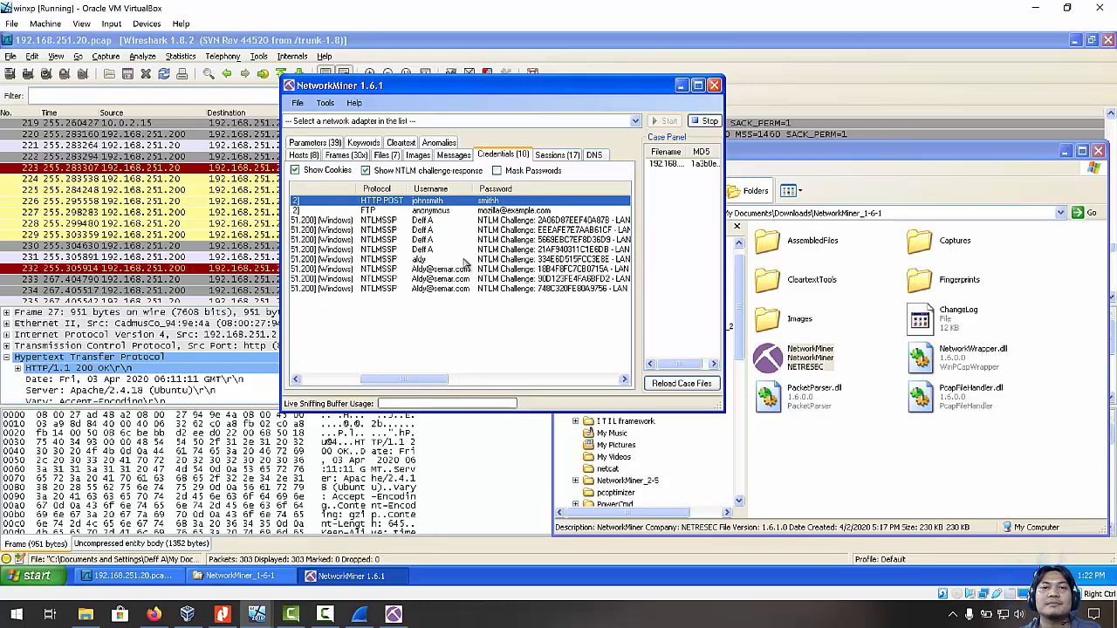
{"action": "left_click", "coordinate": [428, 211]}
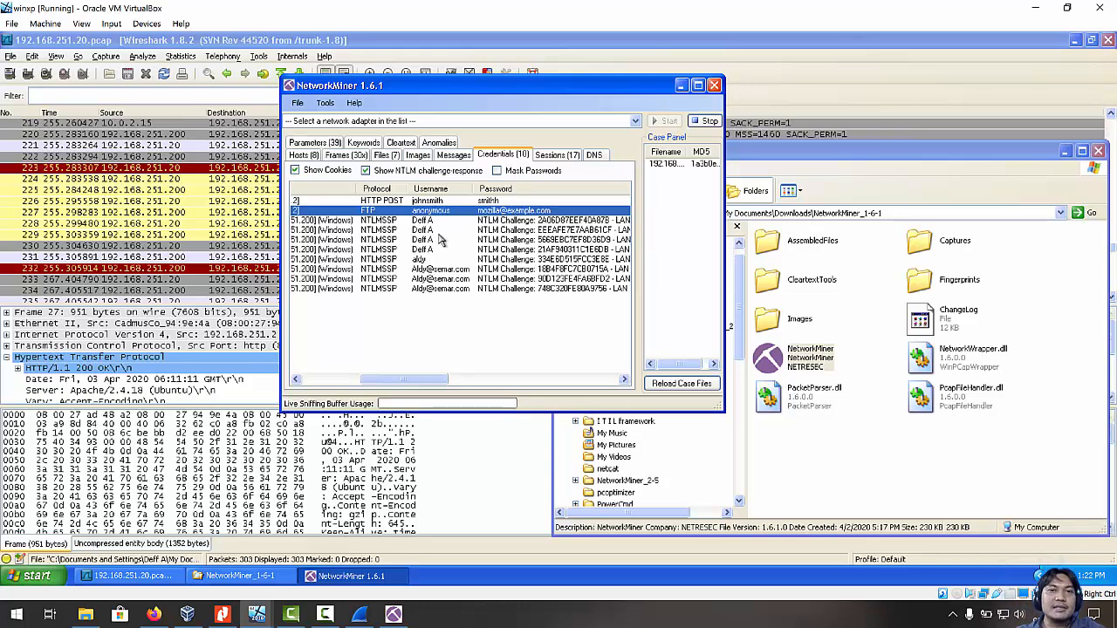
{"action": "left_click", "coordinate": [491, 202]}
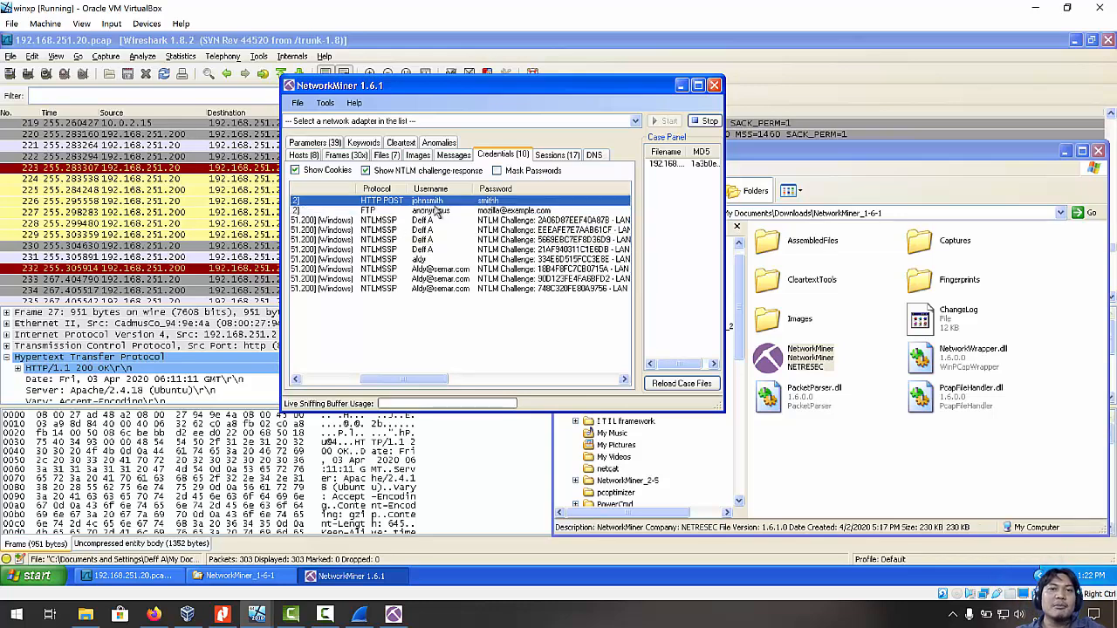
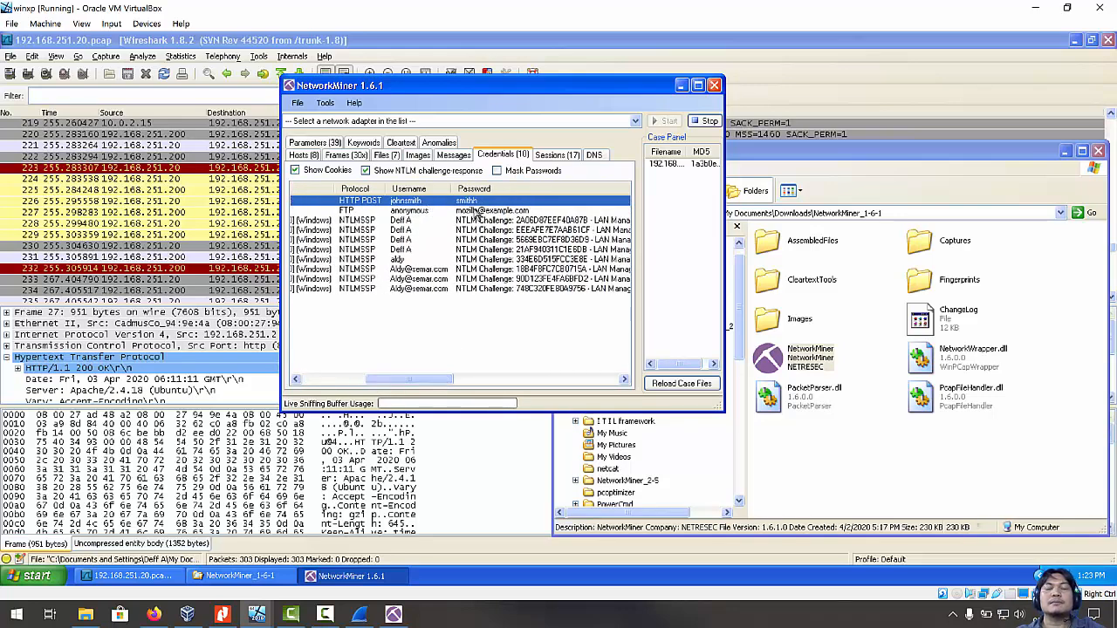
{"action": "left_click", "coordinate": [474, 212]}
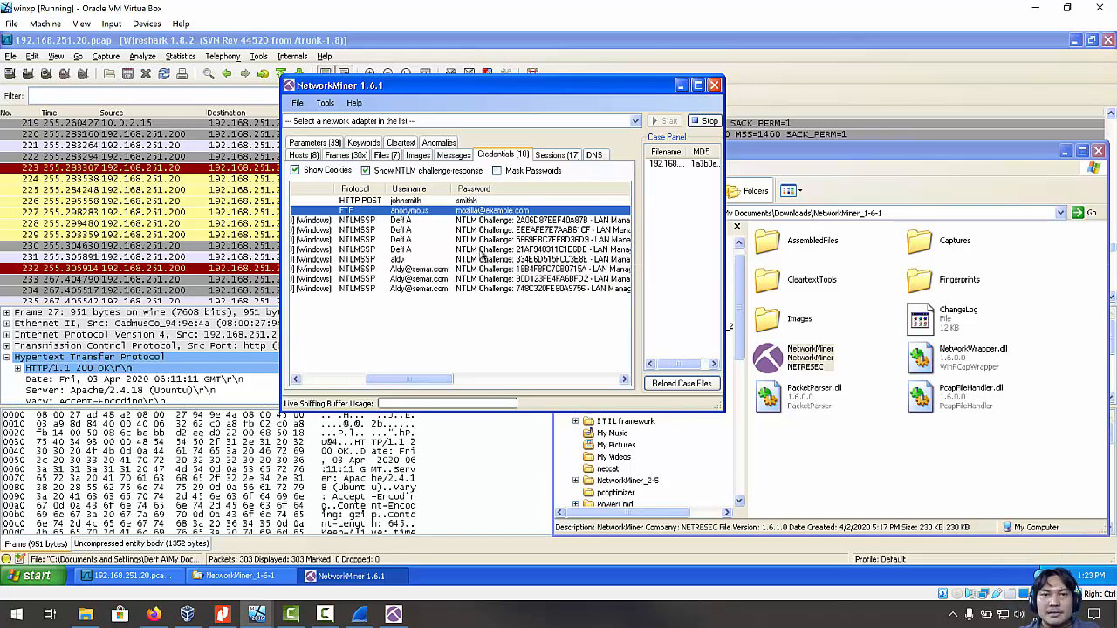
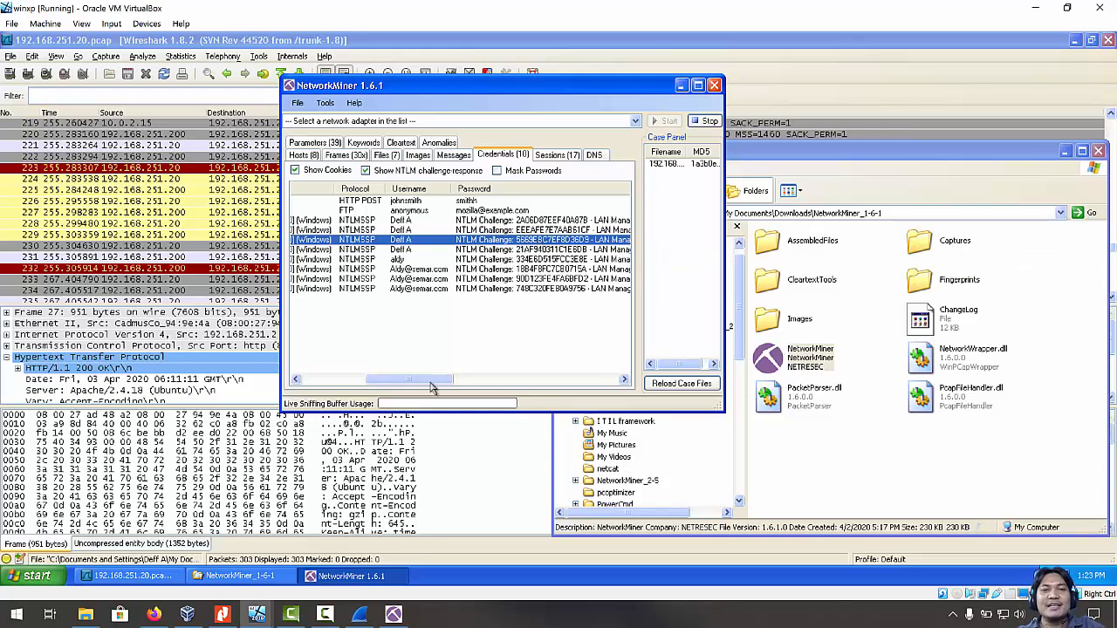
Scroll the Credentials list right to show the full NTLM challenge and LAN Manager response in the Password column.
{"action": "left_click_drag", "start_coordinate": [434, 384], "coordinate": [455, 383]}
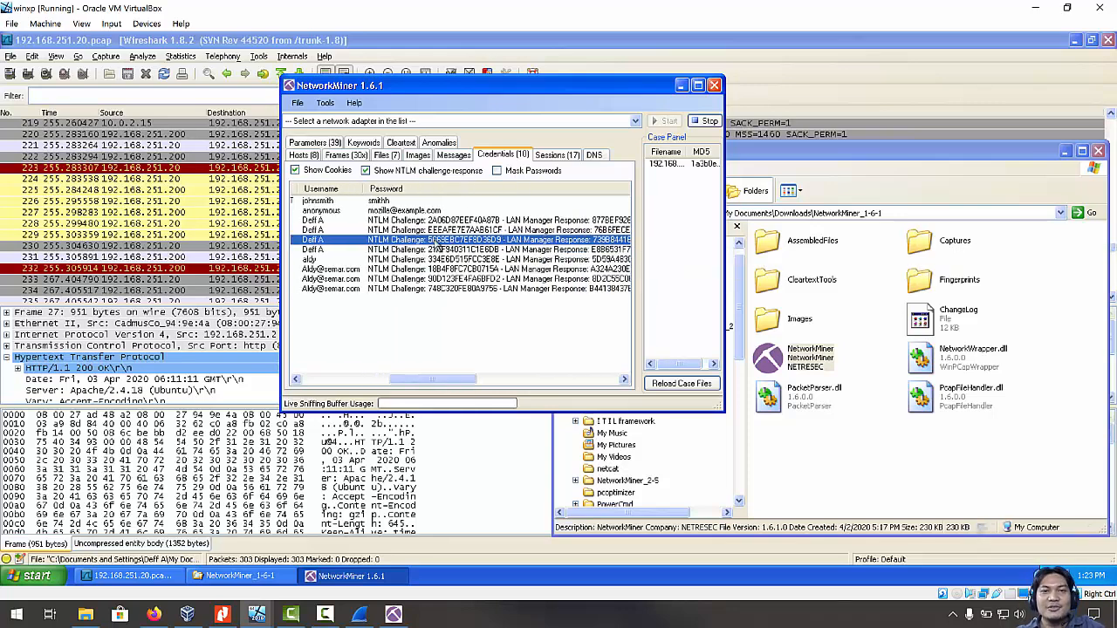
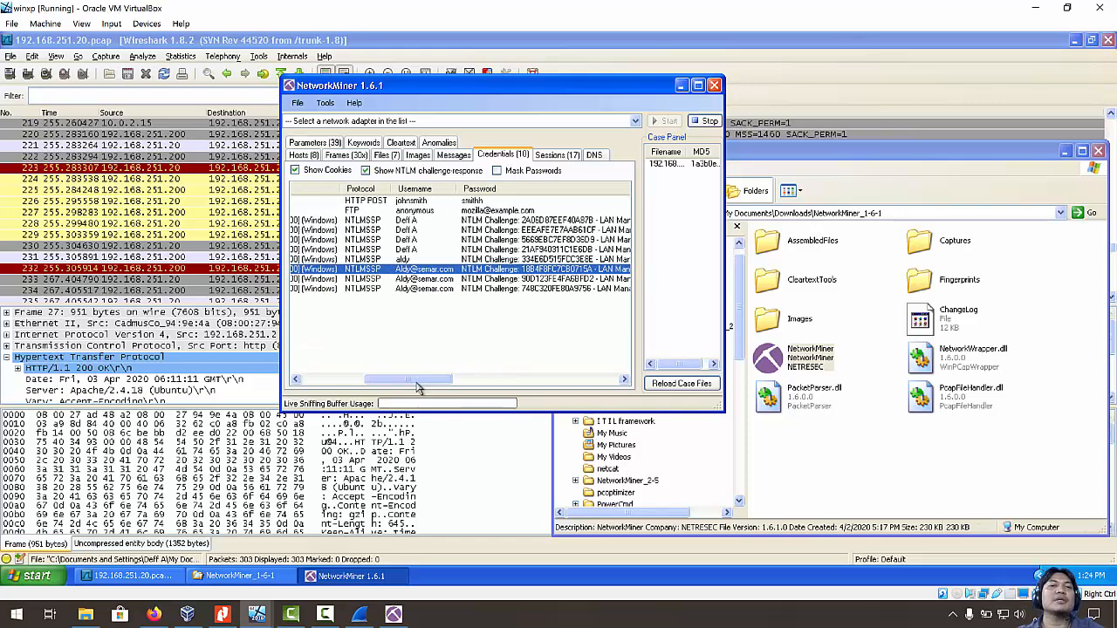
Scroll the Credentials list back to the Client/Server columns and stop the live capture.
{"action": "left_click_drag", "start_coordinate": [434, 382], "coordinate": [354, 377]}
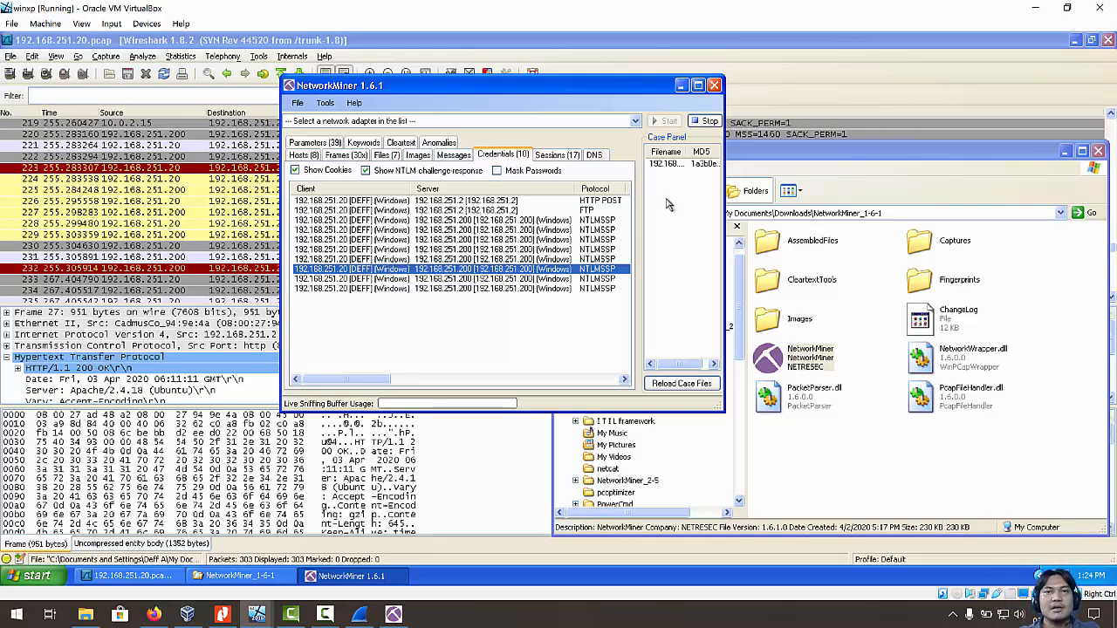
{"action": "left_click", "coordinate": [704, 124]}
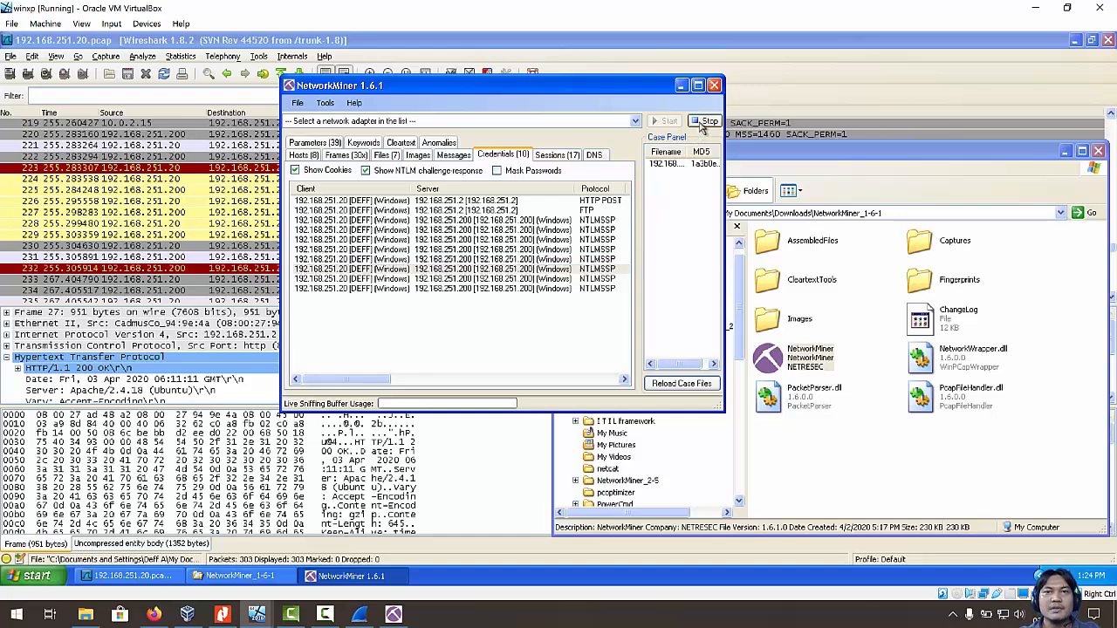
Reload the case files, empty all views with Tools > Clear GUI, and show the Hosts tab.
{"action": "left_click", "coordinate": [672, 384]}
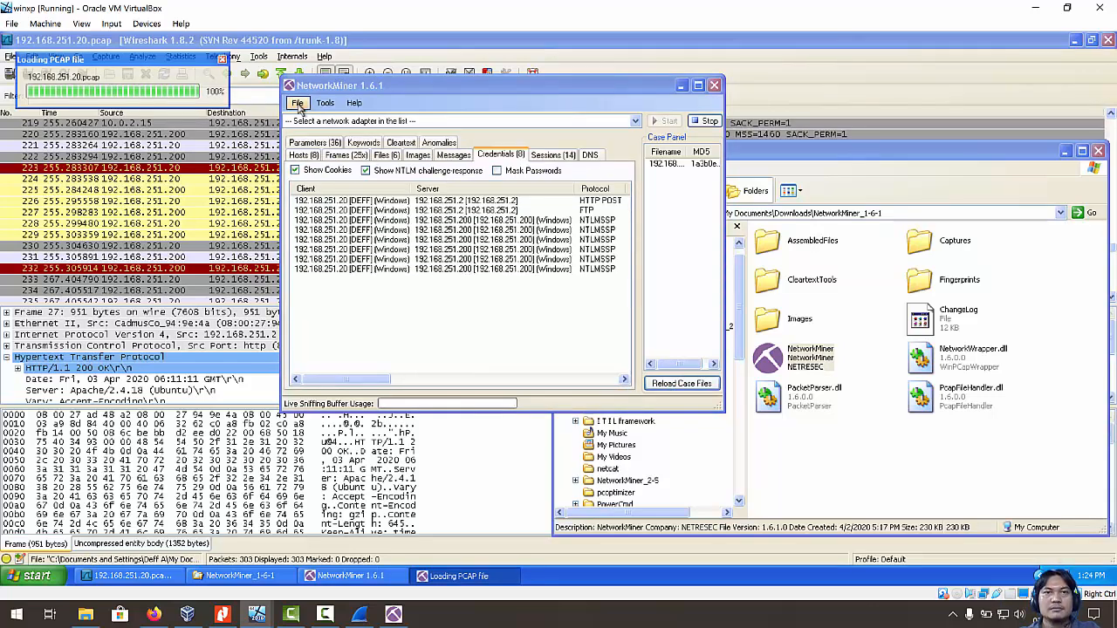
{"action": "left_click", "coordinate": [298, 104]}
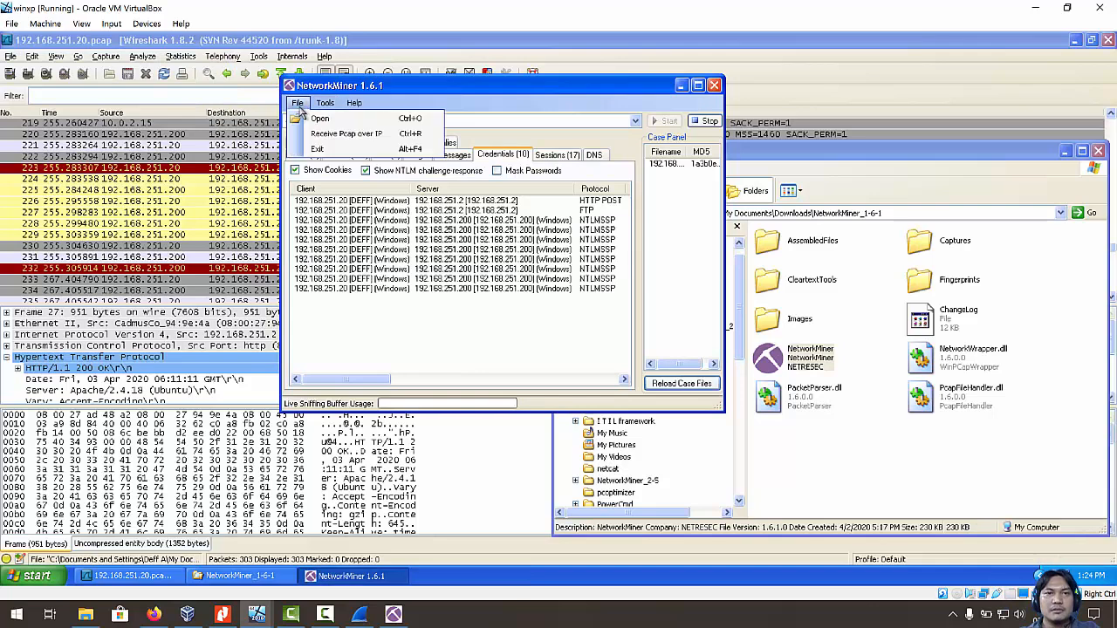
{"action": "mouse_move", "coordinate": [326, 104]}
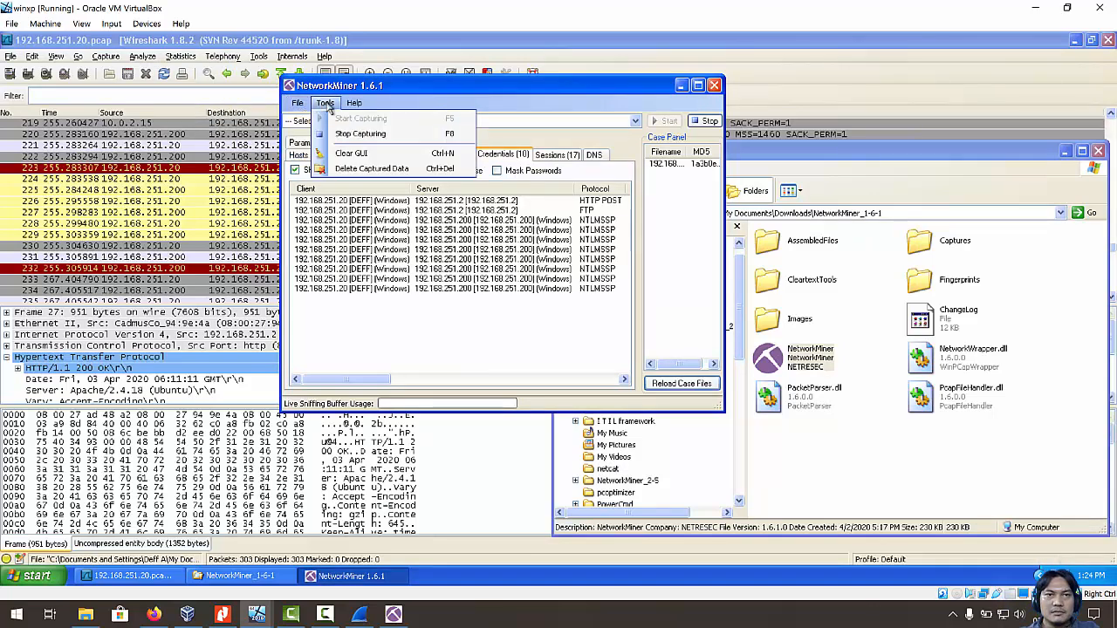
{"action": "left_click", "coordinate": [362, 153]}
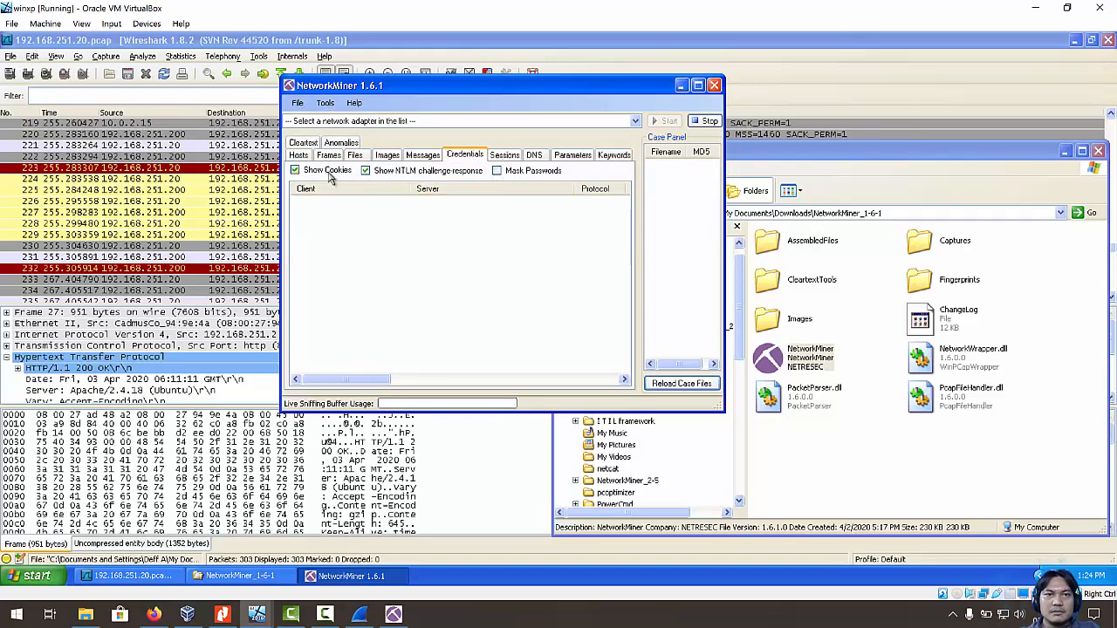
{"action": "left_click", "coordinate": [299, 156]}
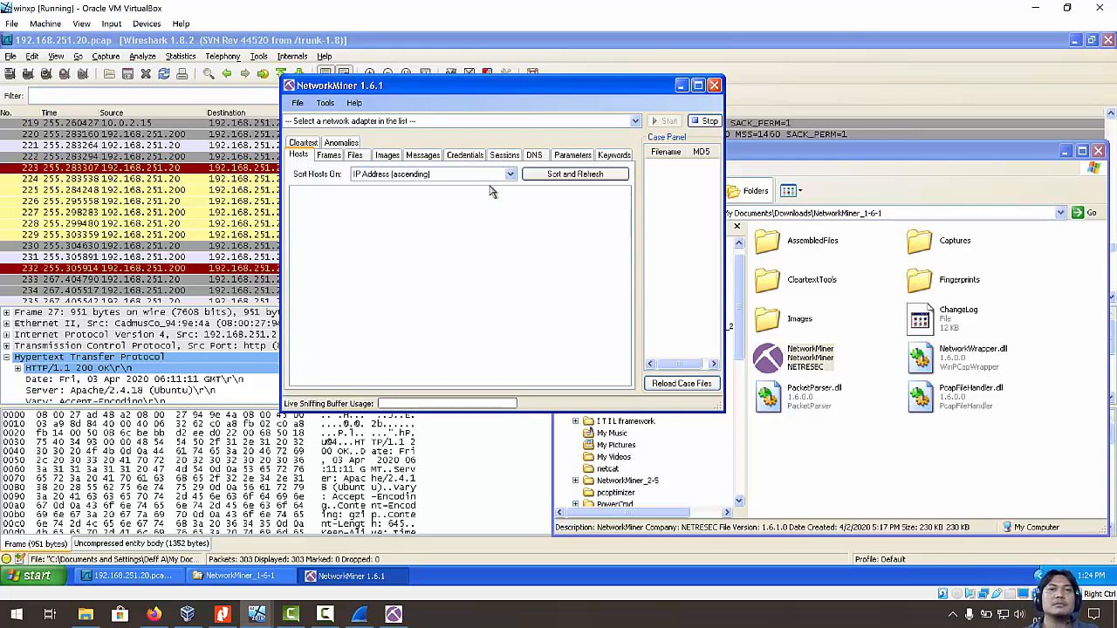
Check the adapter lists in both the VM and the host NetworkMiner 2.5 windows without choosing.
{"action": "left_click", "coordinate": [636, 122]}
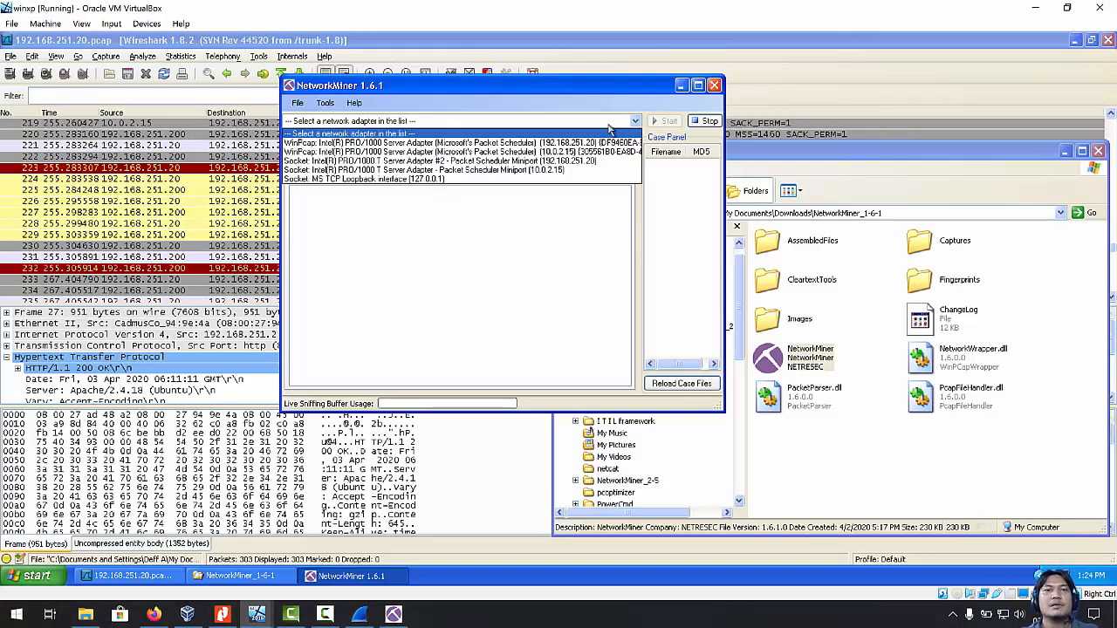
{"action": "left_click", "coordinate": [424, 121]}
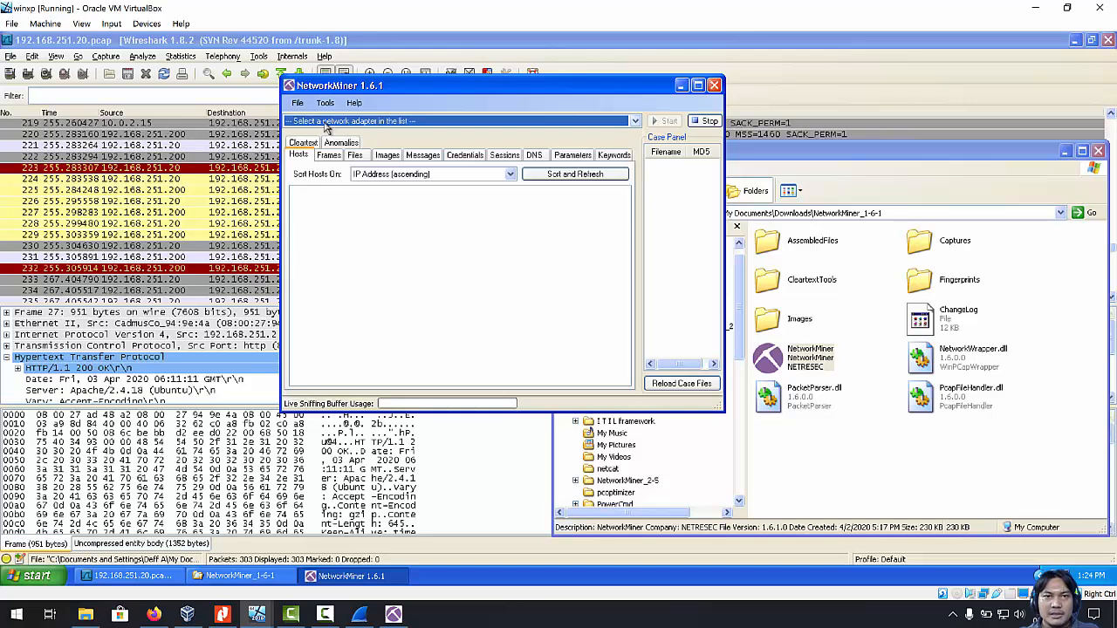
{"action": "left_click", "coordinate": [394, 615]}
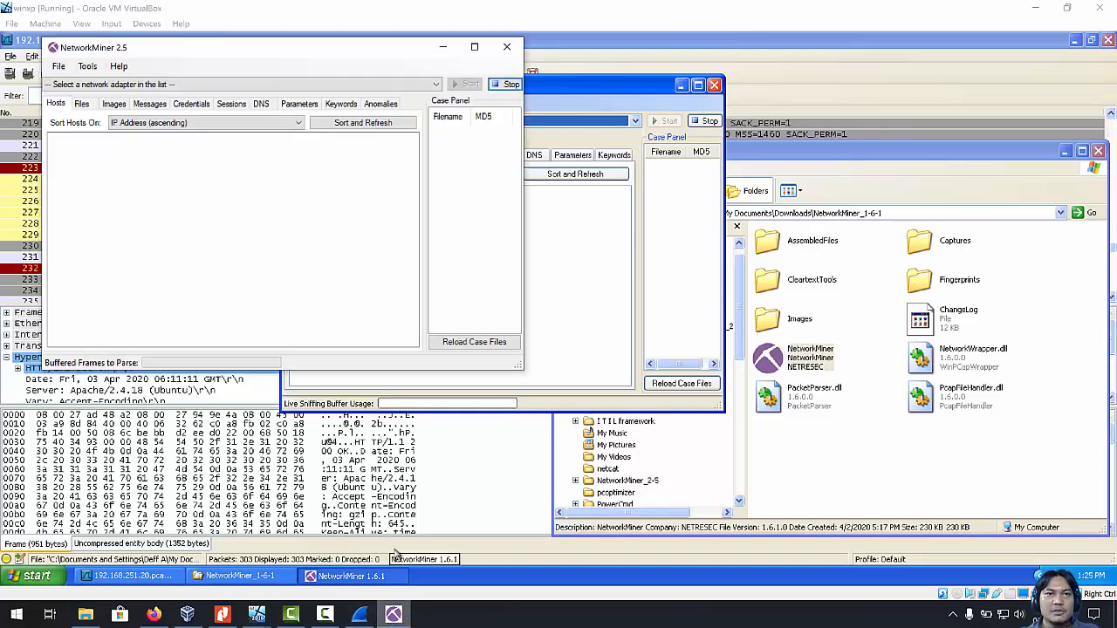
{"action": "left_click", "coordinate": [137, 85]}
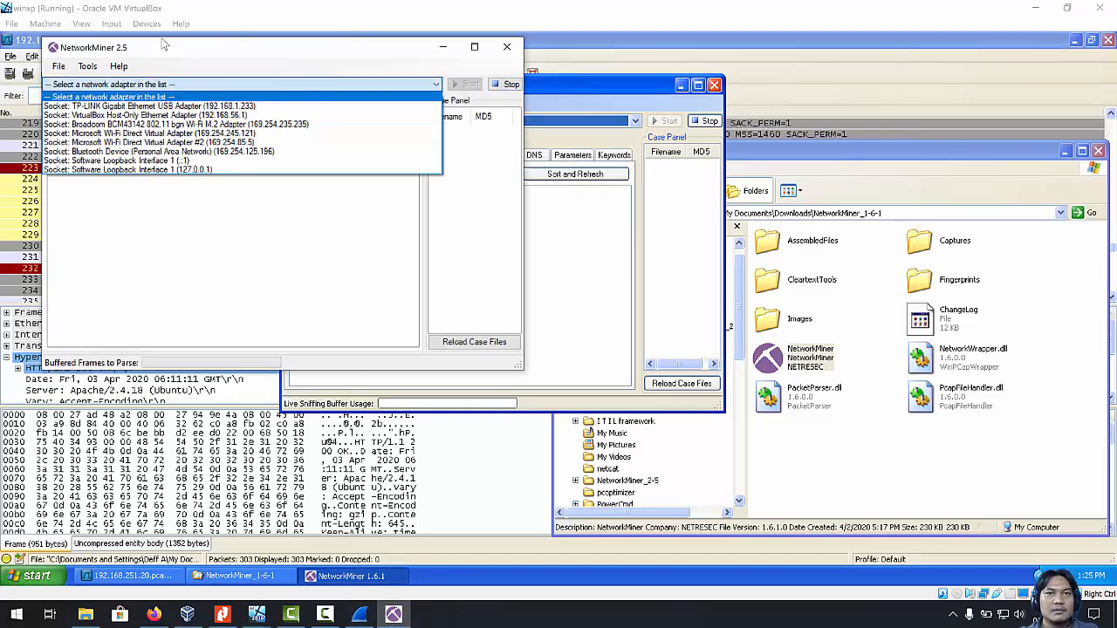
{"action": "left_click", "coordinate": [163, 44]}
Move the NetworkMiner 2.5 window aside and list the VM NetworkMiner's capture adapters.
{"action": "left_click_drag", "start_coordinate": [163, 45], "coordinate": [796, 114]}
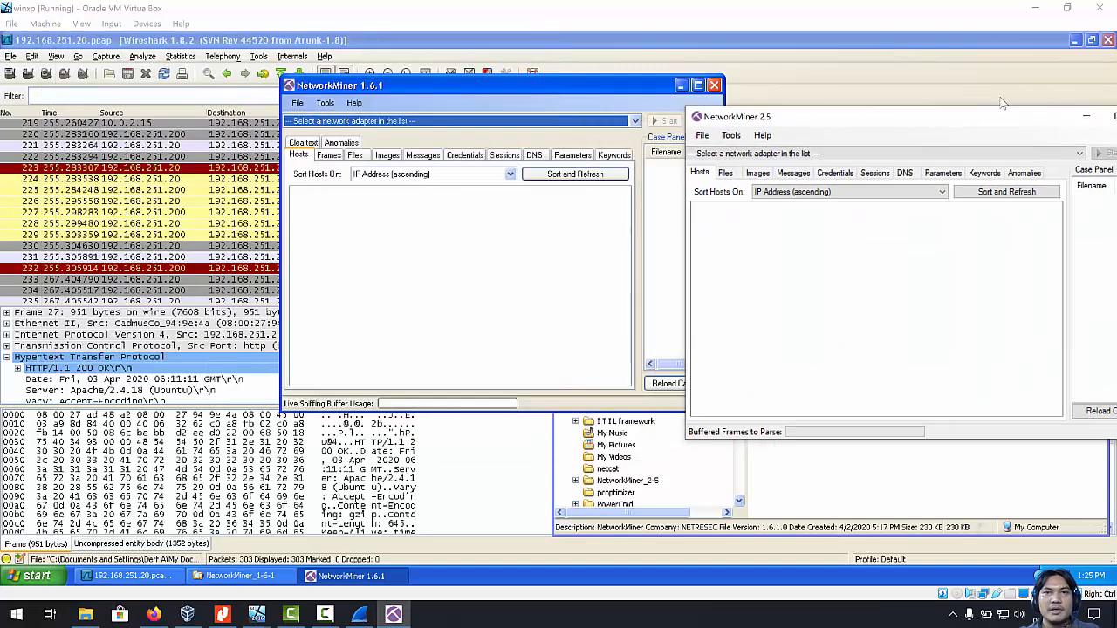
{"action": "left_click_drag", "start_coordinate": [1002, 103], "coordinate": [605, 236]}
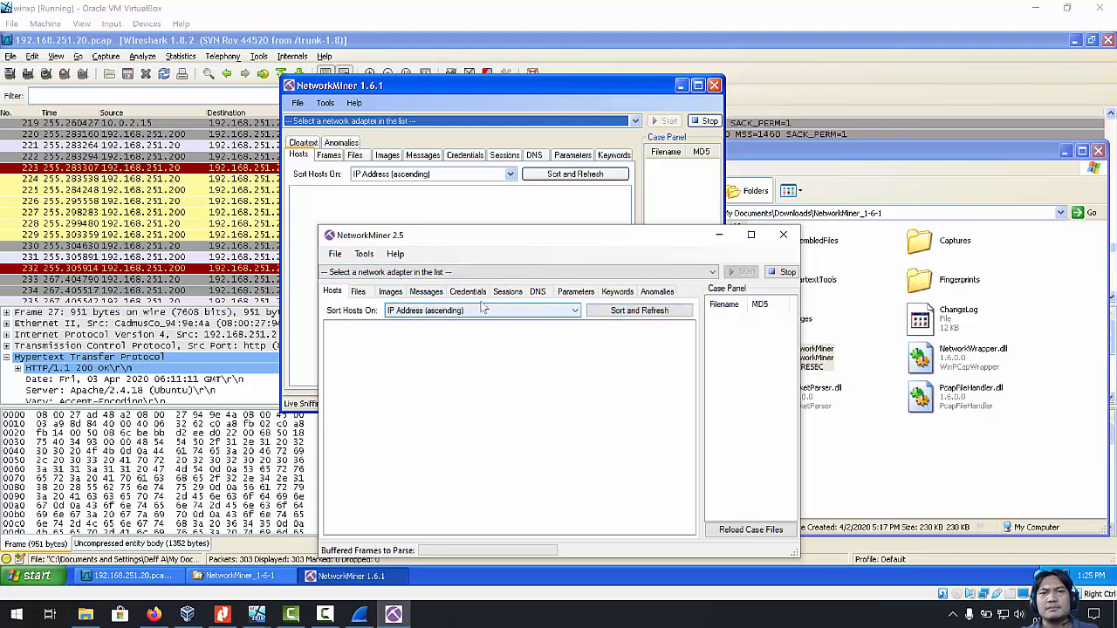
{"action": "left_click", "coordinate": [419, 128]}
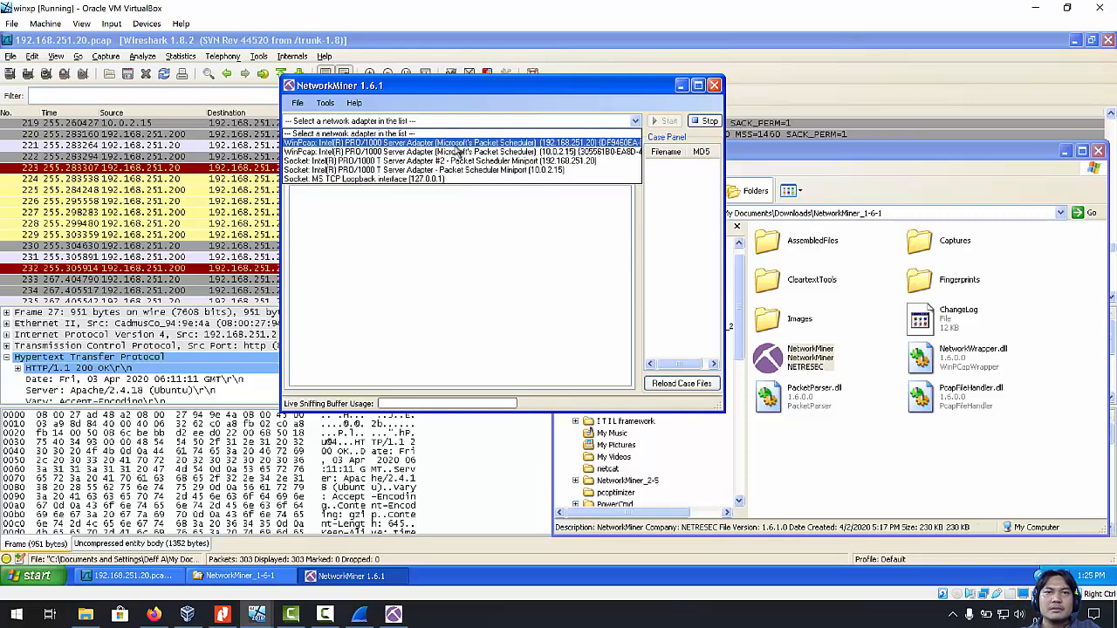
Sniff on the WinPcap 192.168.251.20 adapter, widen the Filename column, and shift the window left.
{"action": "left_click", "coordinate": [458, 143]}
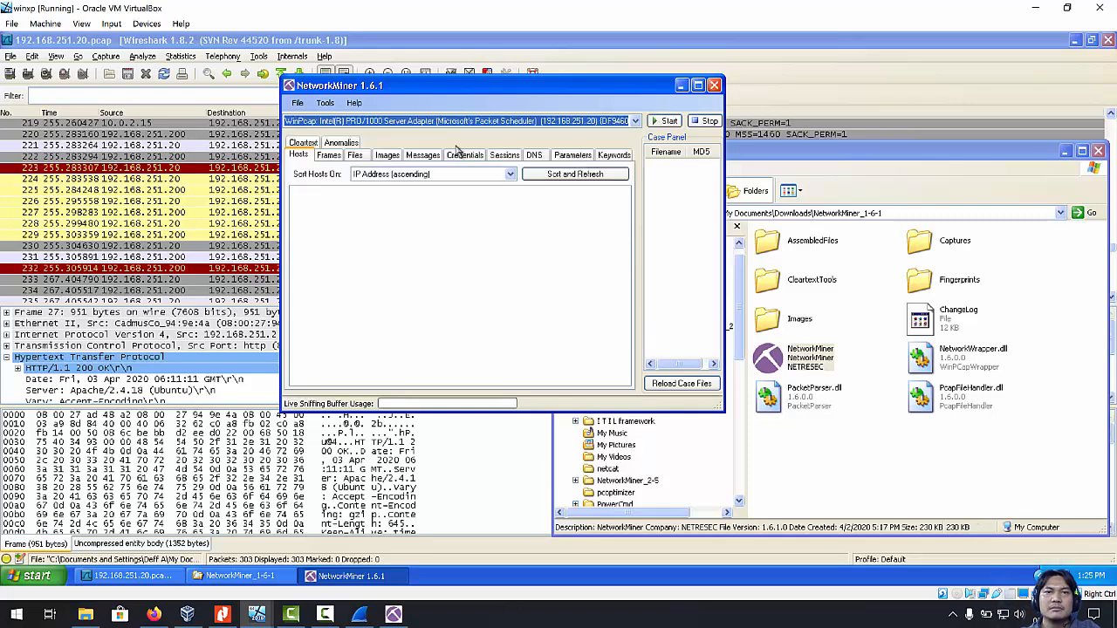
{"action": "left_click", "coordinate": [665, 121]}
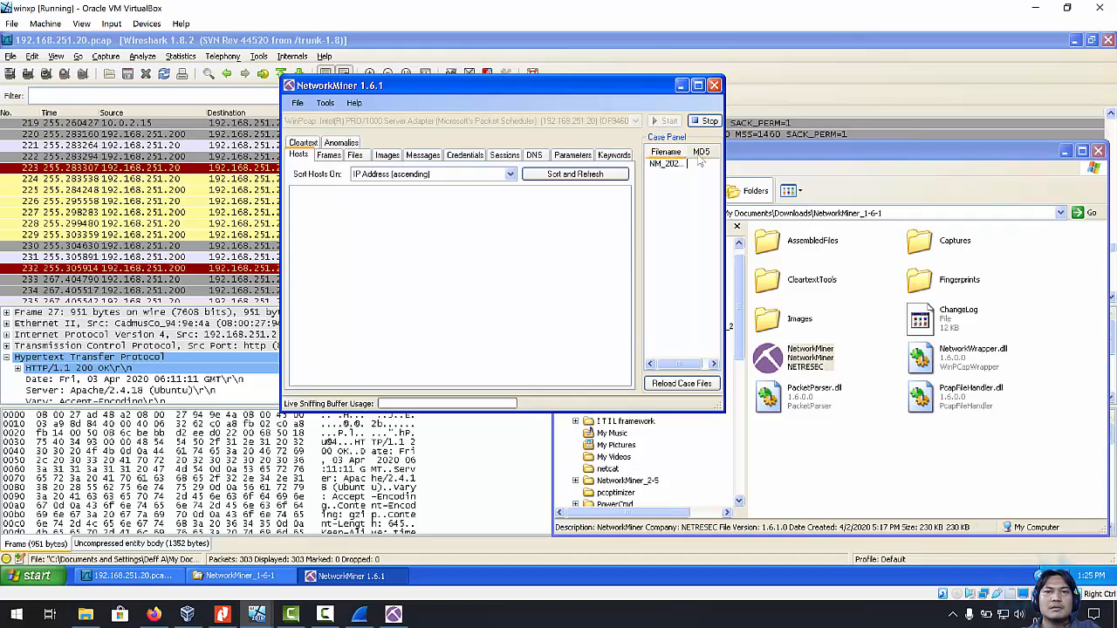
{"action": "left_click_drag", "start_coordinate": [699, 161], "coordinate": [708, 161]}
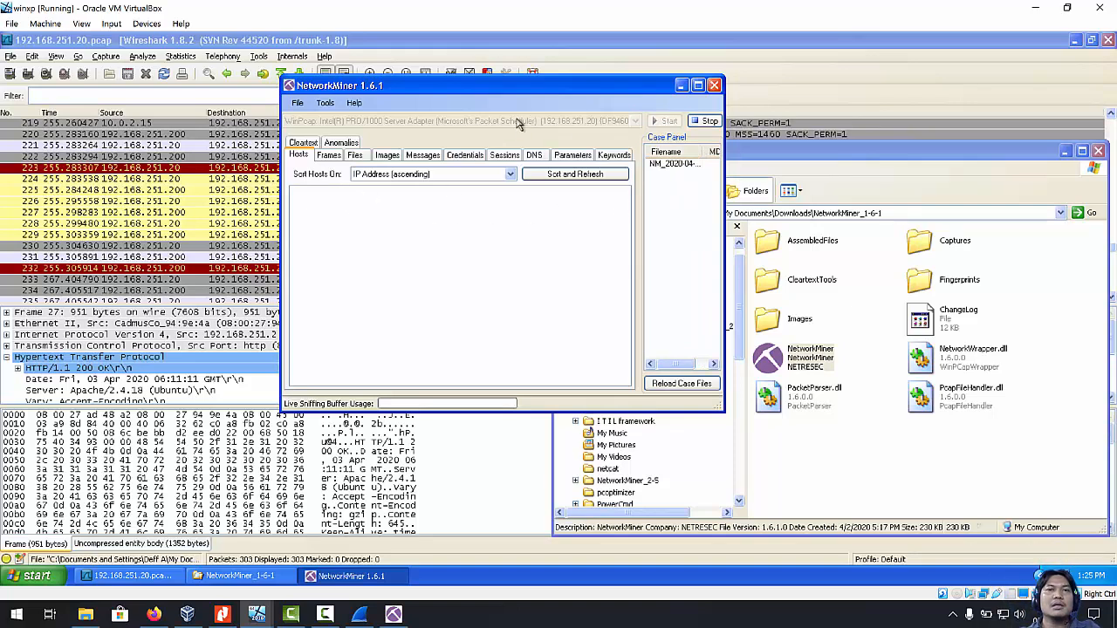
{"action": "left_click_drag", "start_coordinate": [460, 95], "coordinate": [350, 68]}
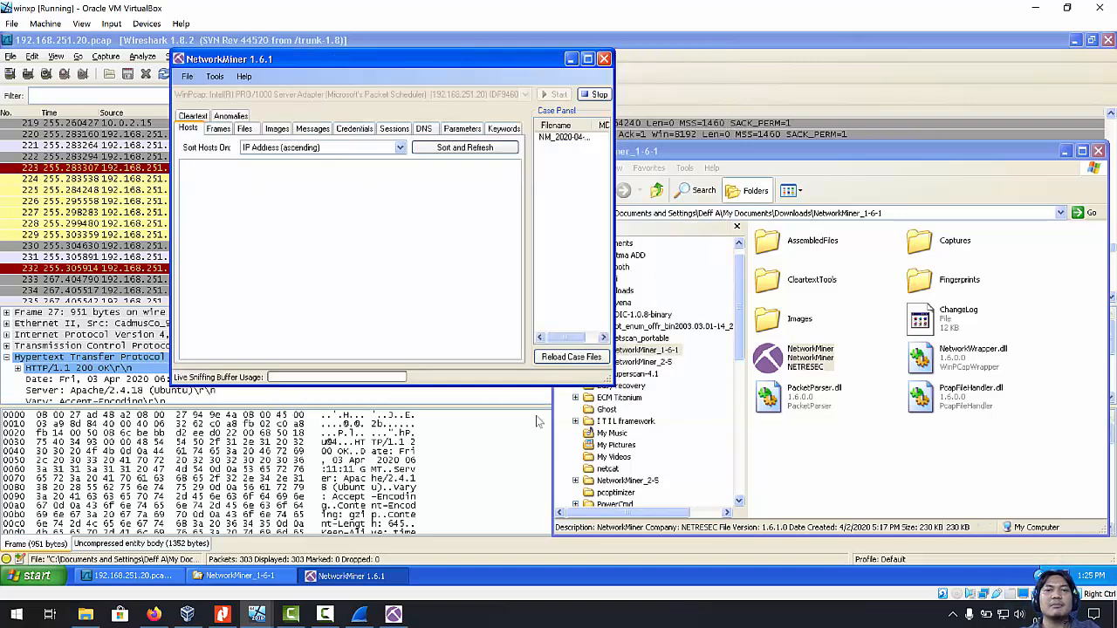
{"action": "left_click_drag", "start_coordinate": [343, 61], "coordinate": [245, 63]}
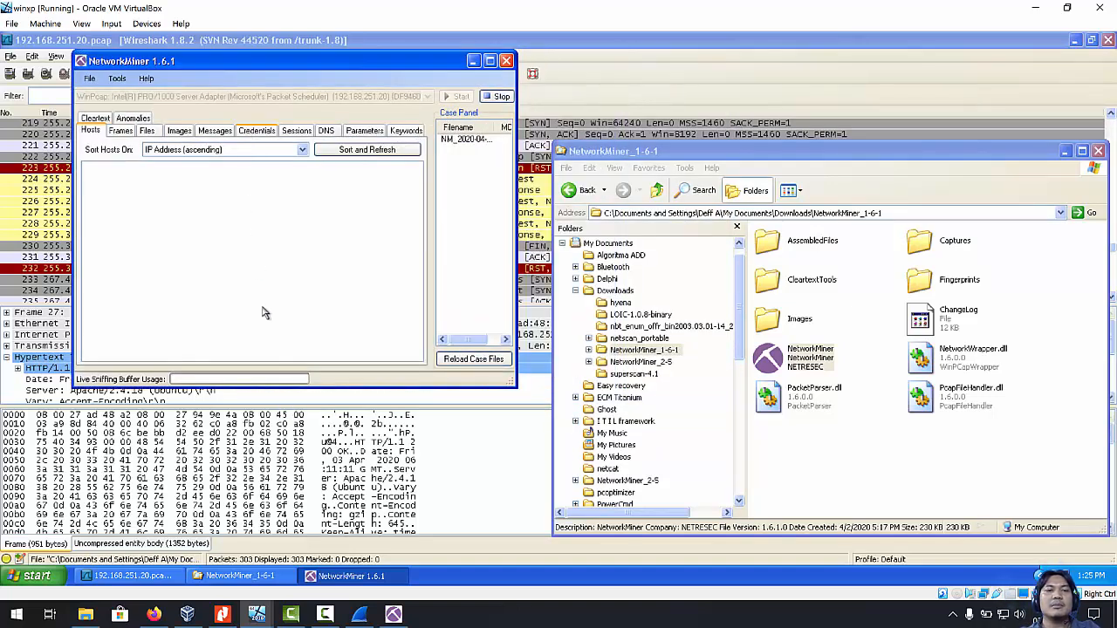
Launch Firefox from the Start menu and browse Explorer to My Network Places > Workgroup.
{"action": "left_click", "coordinate": [58, 578]}
{"action": "left_click", "coordinate": [68, 274]}
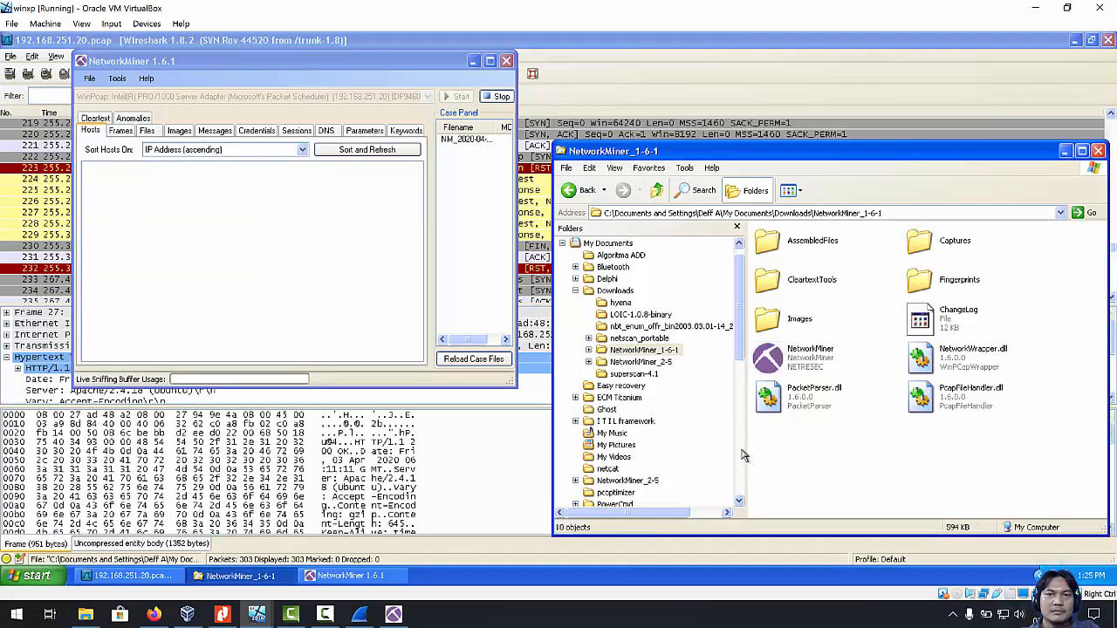
{"action": "scroll", "coordinate": [752, 460], "scroll_direction": "down", "scroll_amount": 7}
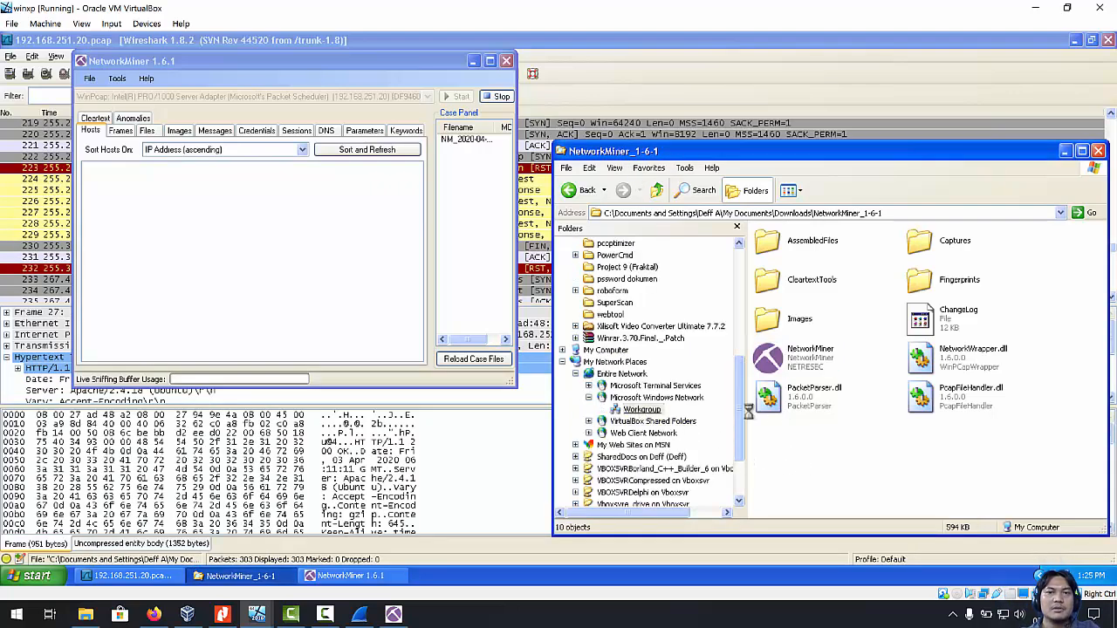
{"action": "left_click", "coordinate": [642, 411]}
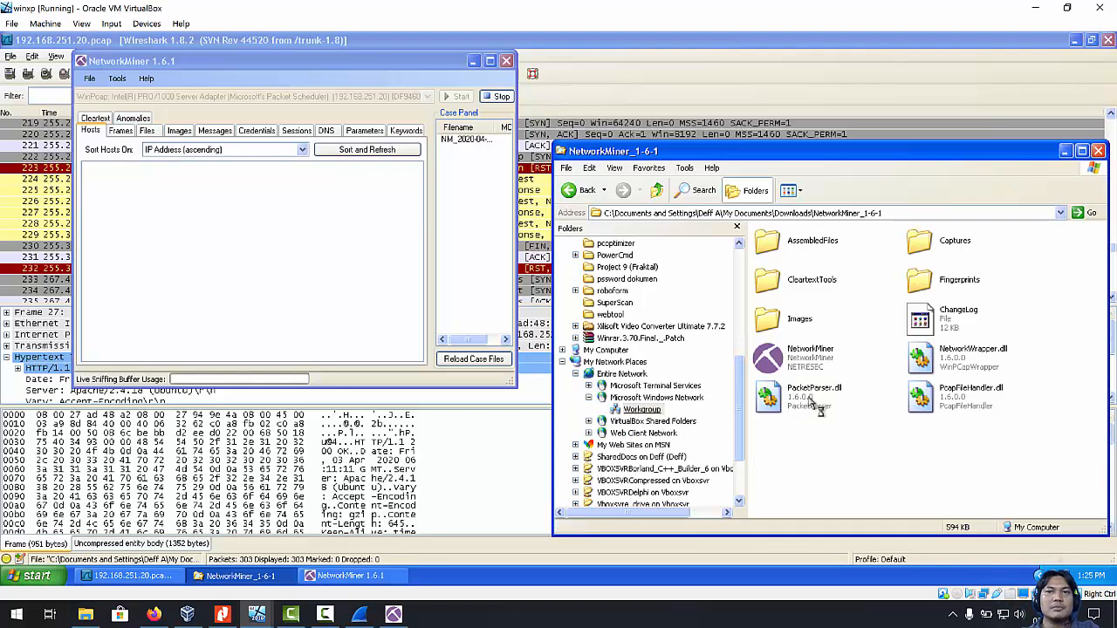
Enter \\192.168.251.200\IPC$ in the Explorer address bar and go to it.
{"action": "left_click", "coordinate": [710, 217]}
{"action": "type", "text": "\\\\"}
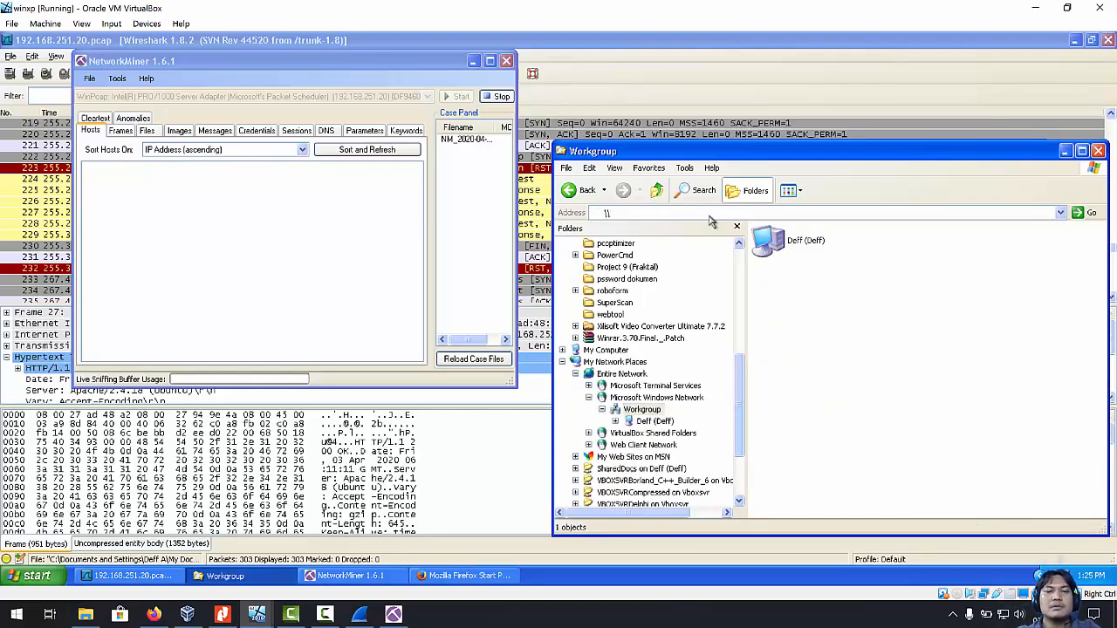
{"action": "type", "text": "192"}
{"action": "key", "text": "Down"}
{"action": "key", "text": "Down"}
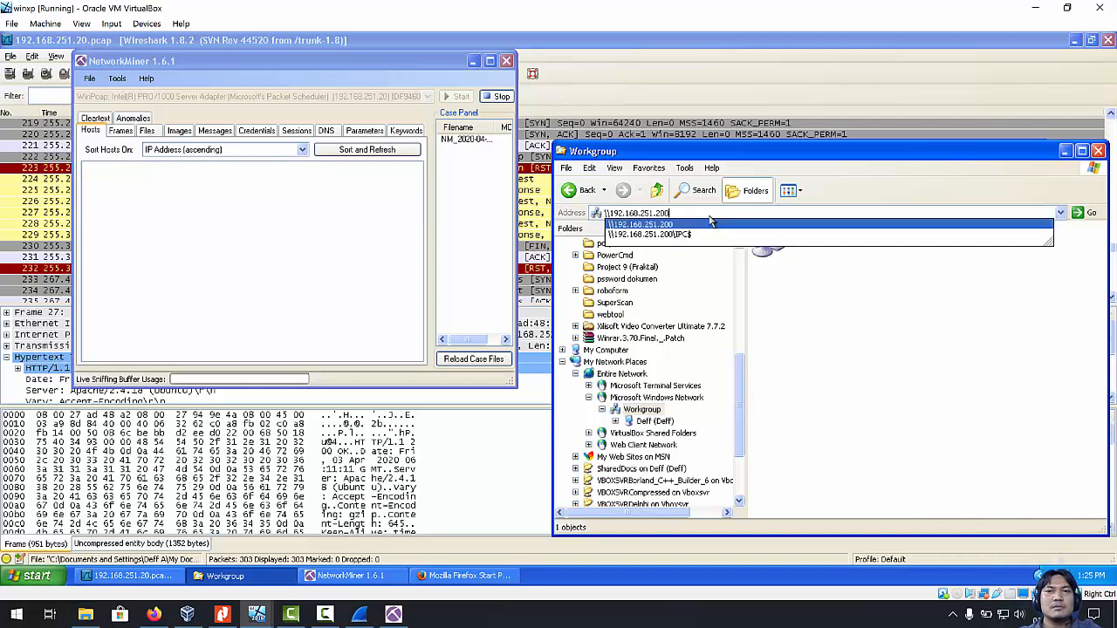
{"action": "key", "text": "Return"}
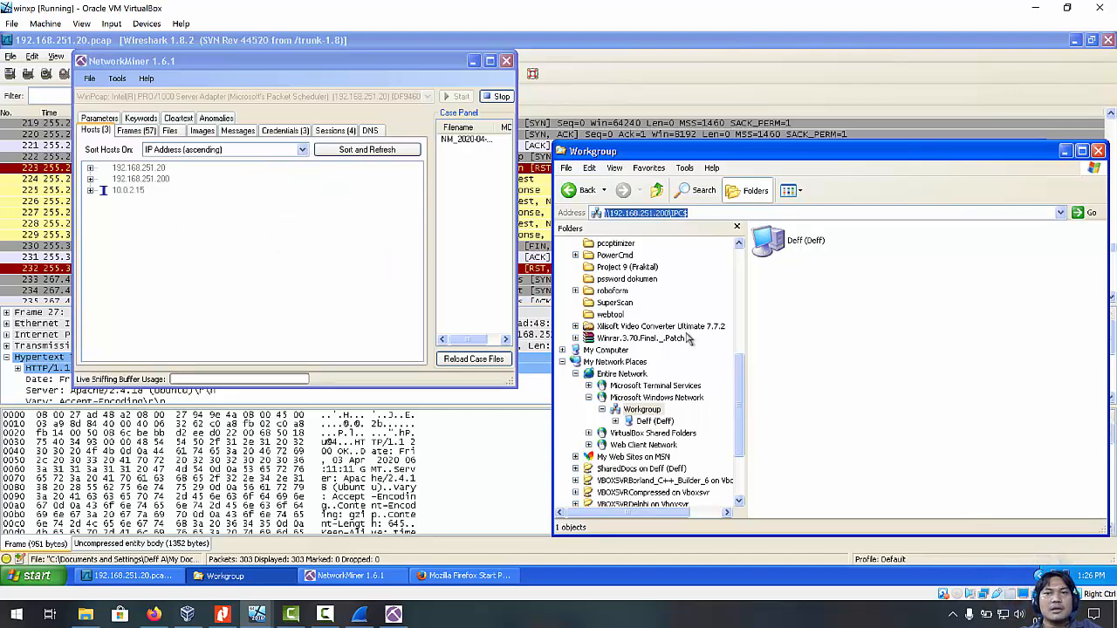
Resubmit the IPC$ address, expand host 192.168.251.200 in NetworkMiner, and bring the error forward.
{"action": "left_click_drag", "start_coordinate": [747, 428], "coordinate": [741, 267]}
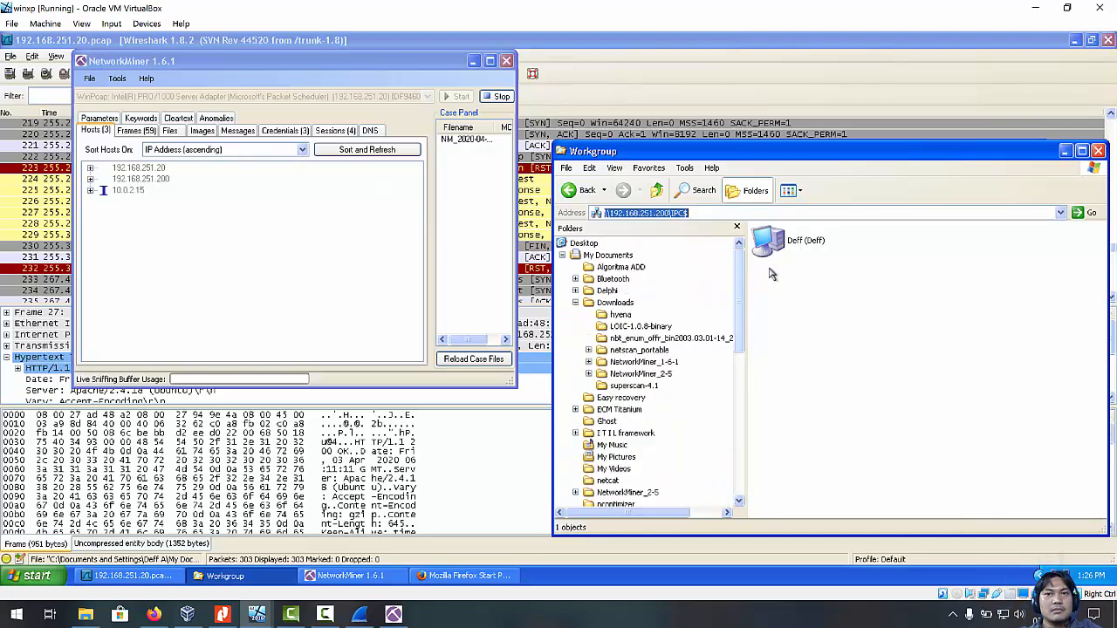
{"action": "left_click", "coordinate": [714, 218]}
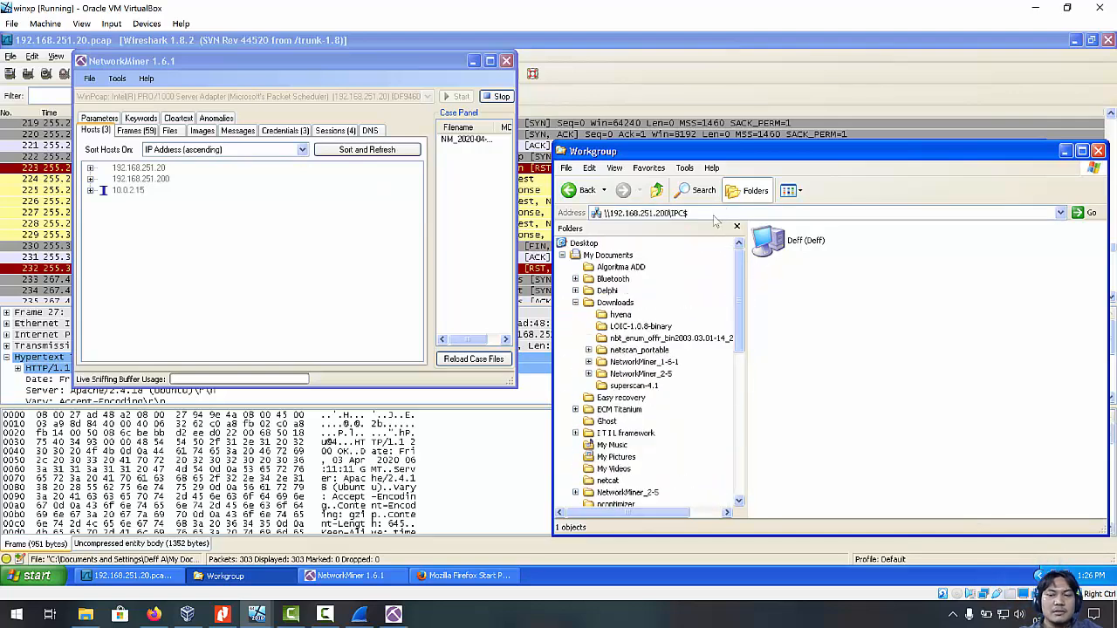
{"action": "key", "text": "Return"}
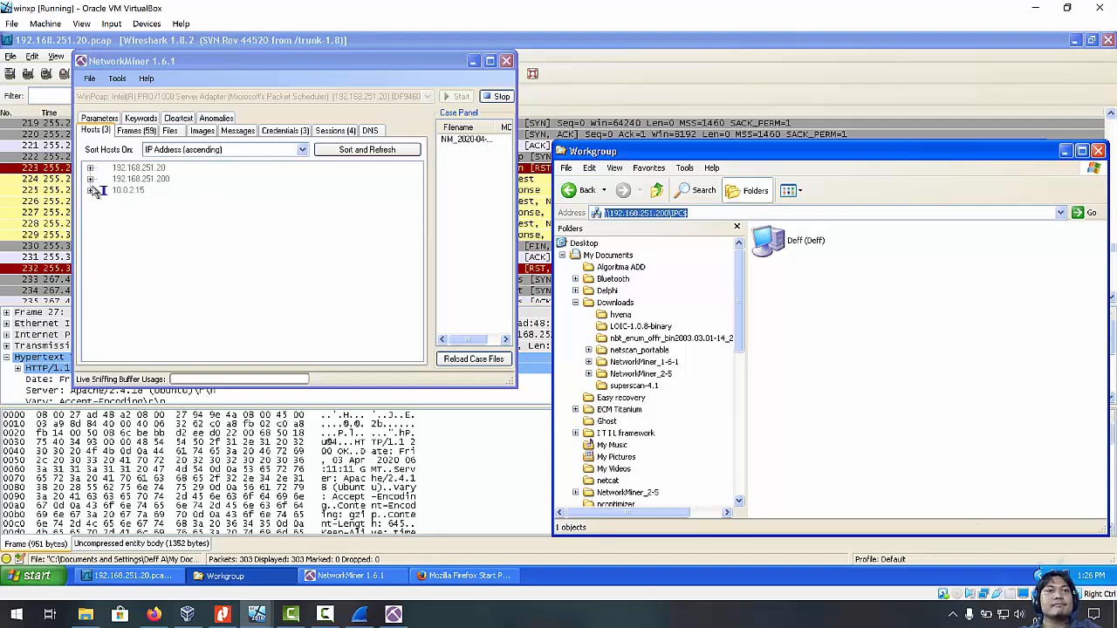
{"action": "left_click", "coordinate": [90, 180]}
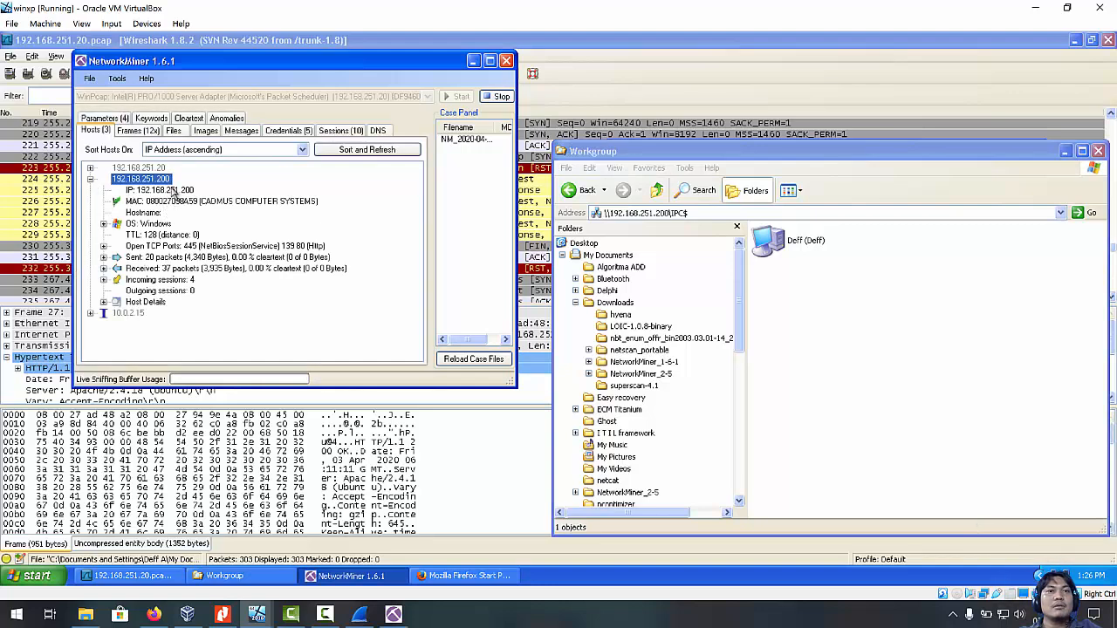
{"action": "left_click", "coordinate": [566, 285]}
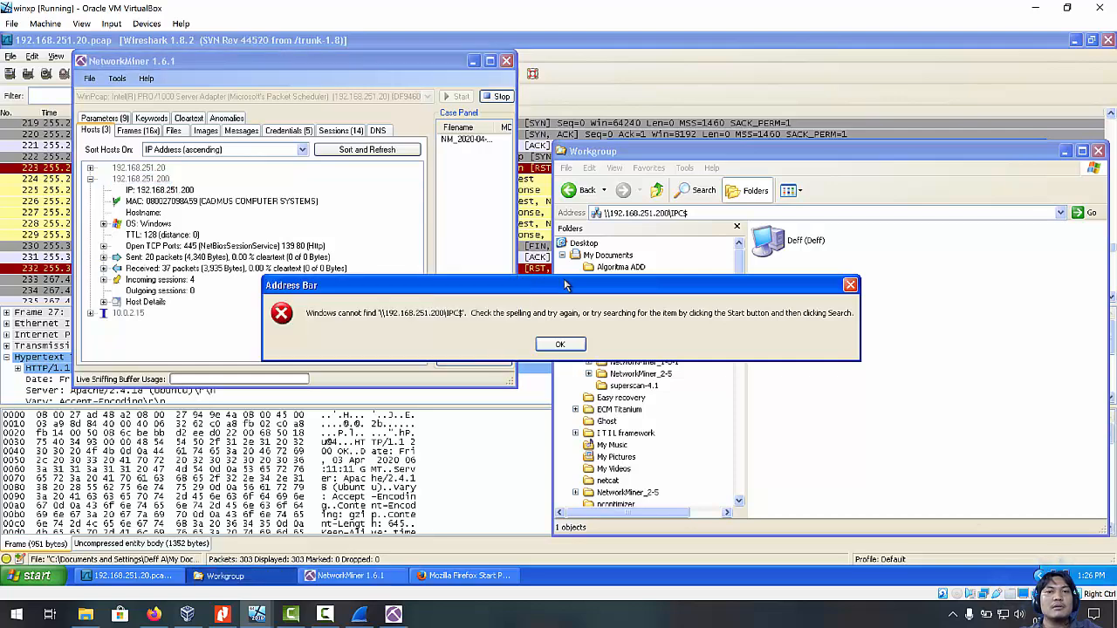
Nudge the 'cannot find \\192.168.251.200\IPC$' error aside and close it with OK.
{"action": "left_click_drag", "start_coordinate": [545, 288], "coordinate": [569, 290]}
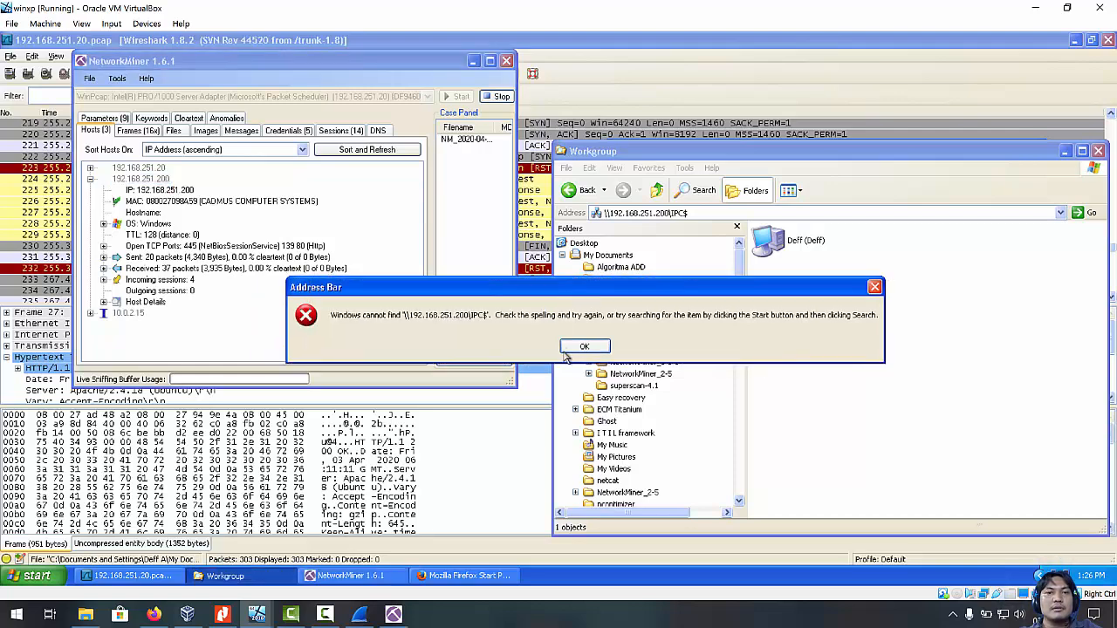
{"action": "left_click", "coordinate": [585, 347]}
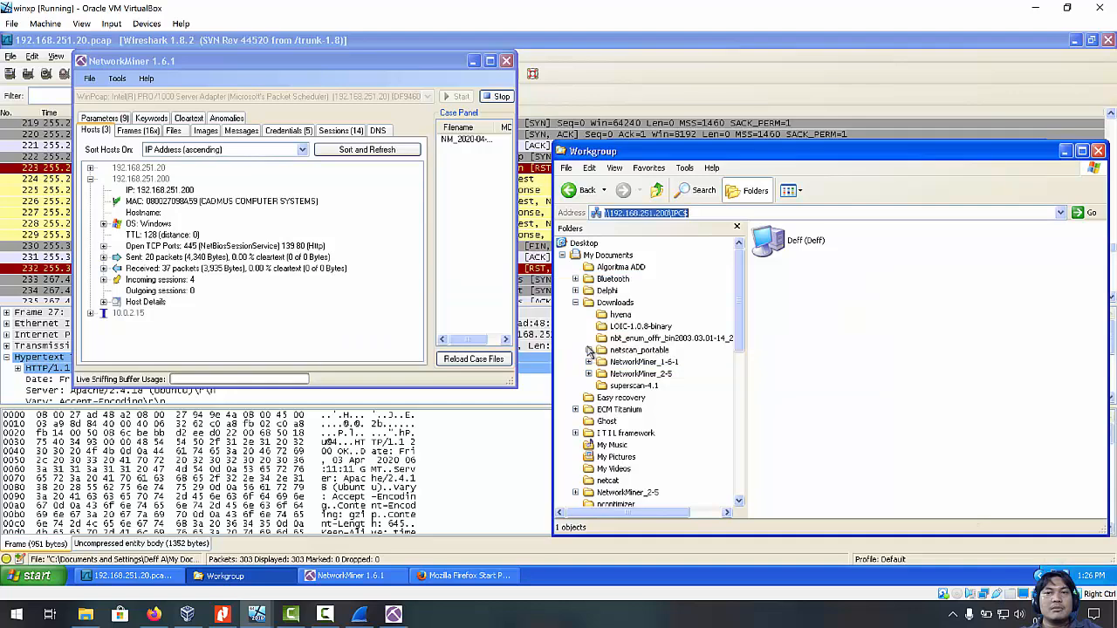
Expand host 10.0.2.15, open Credentials, and scroll right to the Username and Password columns.
{"action": "left_click", "coordinate": [715, 208]}
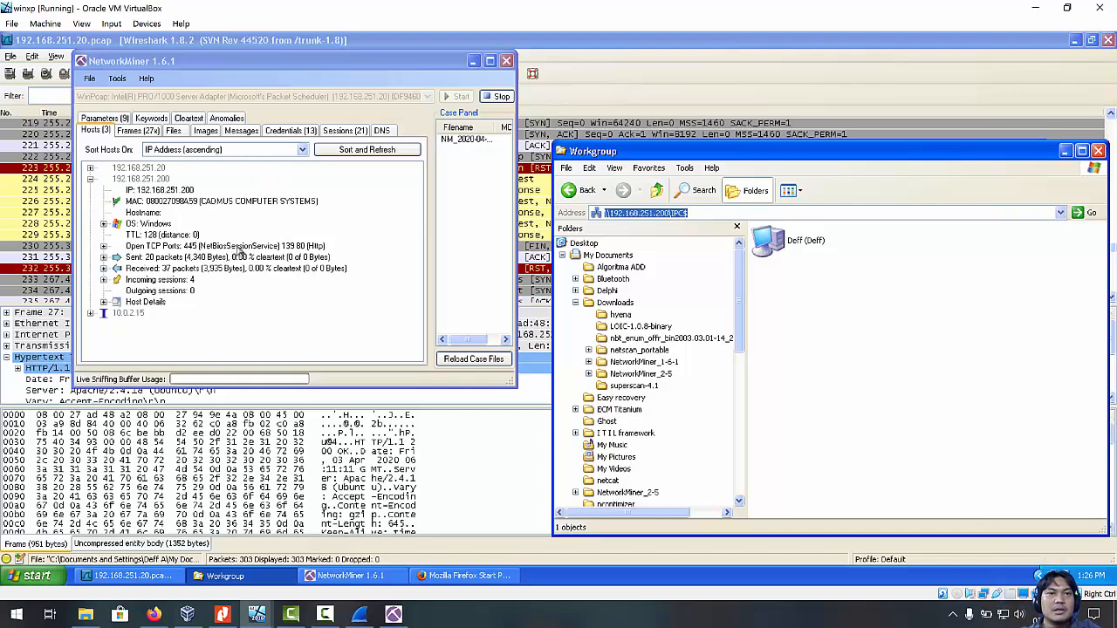
{"action": "left_click", "coordinate": [91, 313]}
{"action": "scroll", "coordinate": [247, 273], "scroll_direction": "up", "scroll_amount": 2}
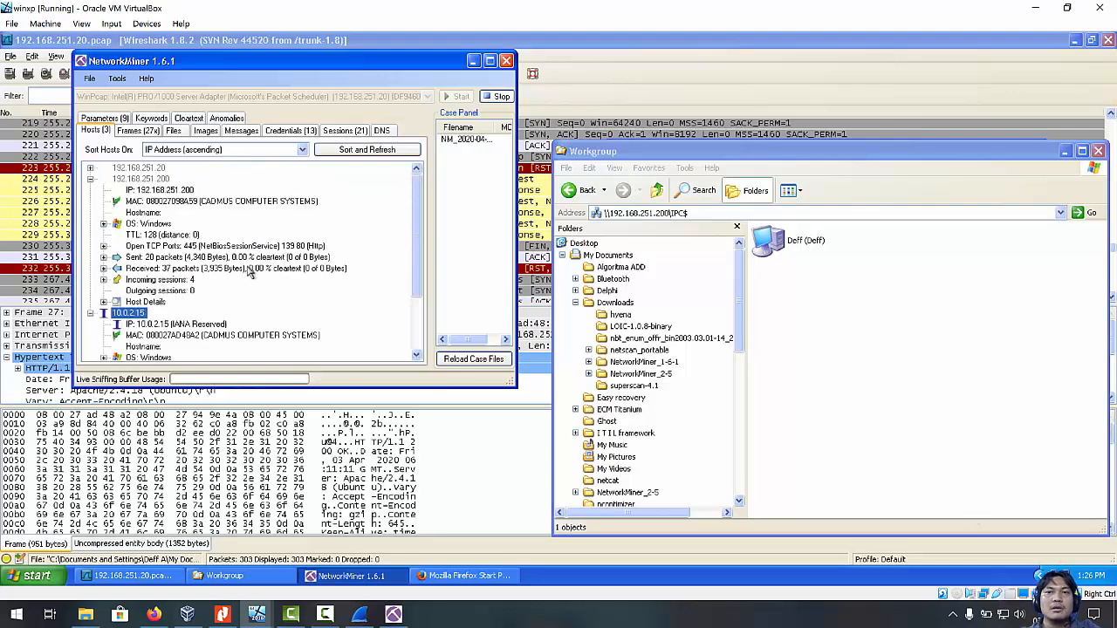
{"action": "left_click", "coordinate": [281, 131]}
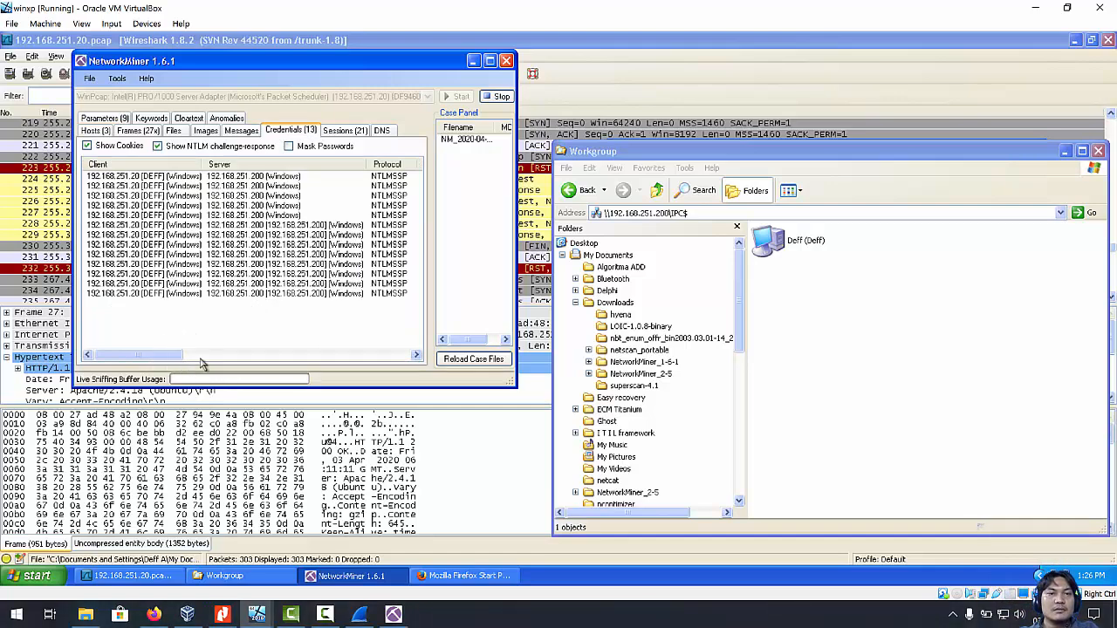
{"action": "left_click_drag", "start_coordinate": [173, 357], "coordinate": [238, 361]}
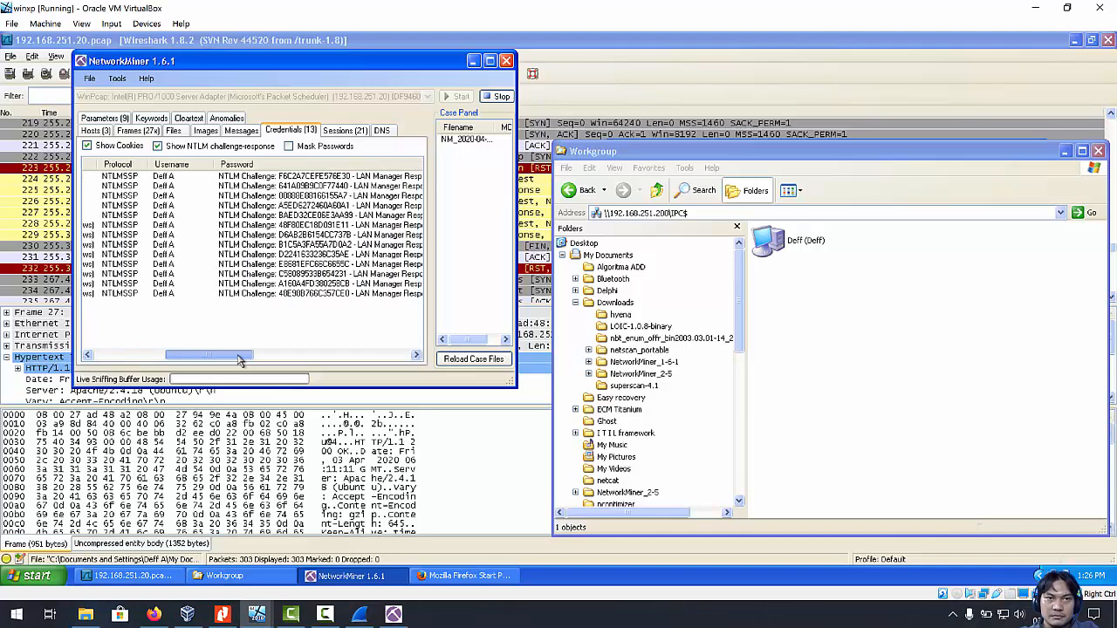
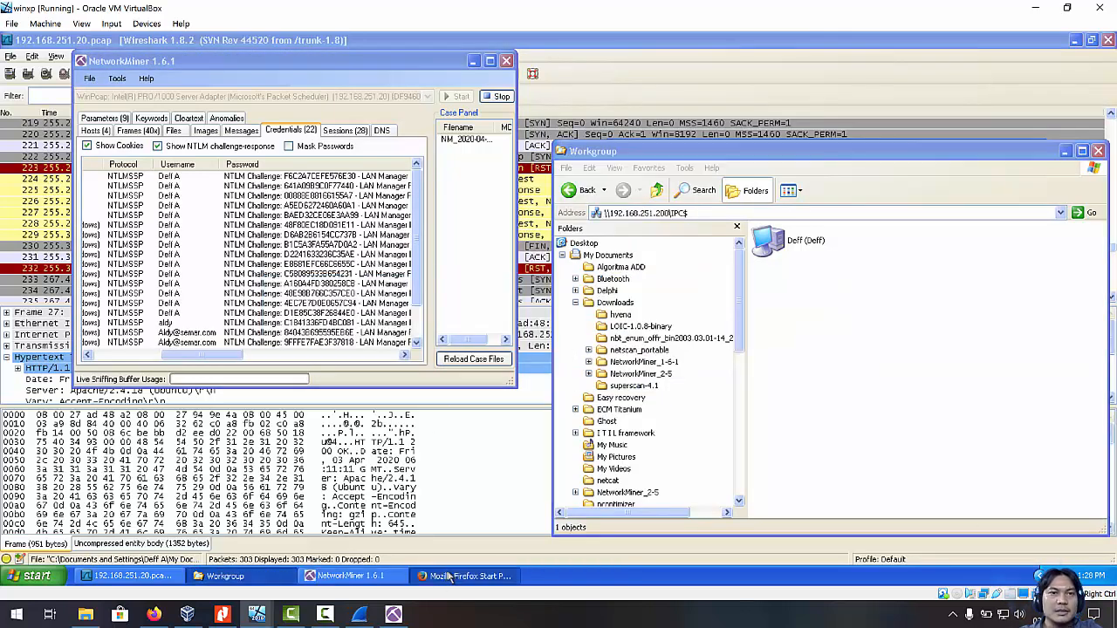
Bring Firefox's start page to the front so a web address can be entered.
{"action": "left_click", "coordinate": [726, 197]}
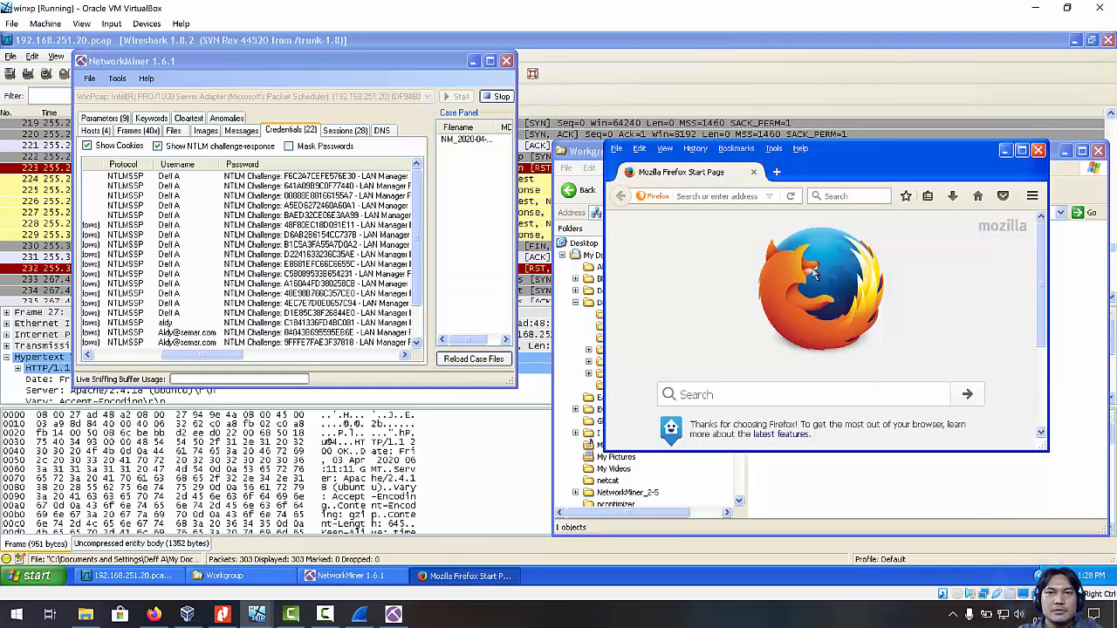
Load the autofilled 192.168.251.2 BICSMA recipe server page and place the cursor in its Username field.
{"action": "type", "text": "192.168.251.2/"}
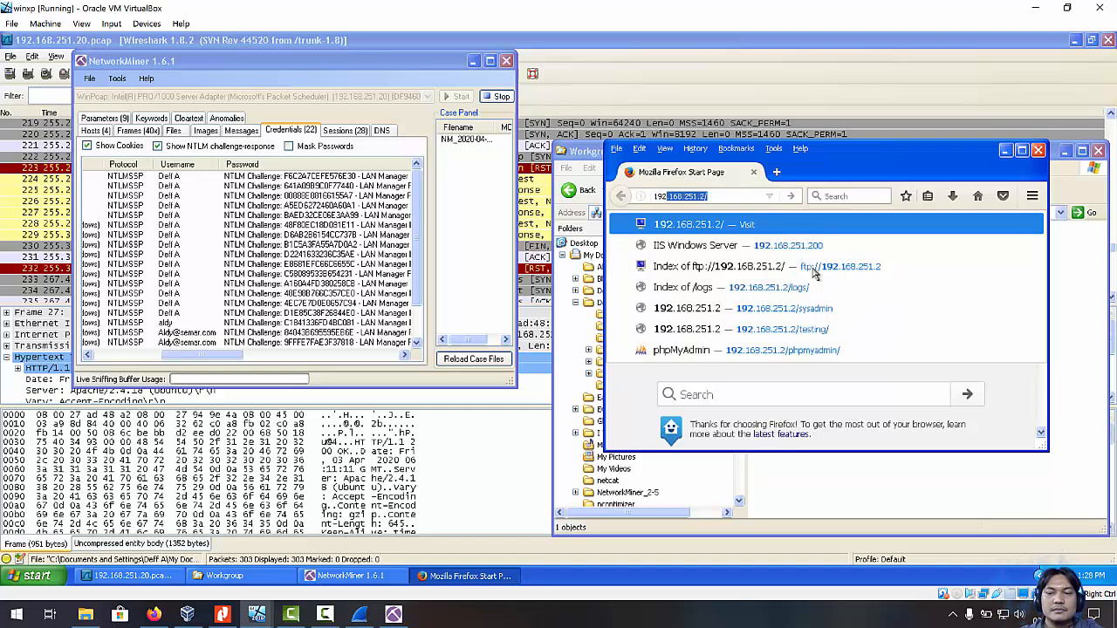
{"action": "key", "text": "Return"}
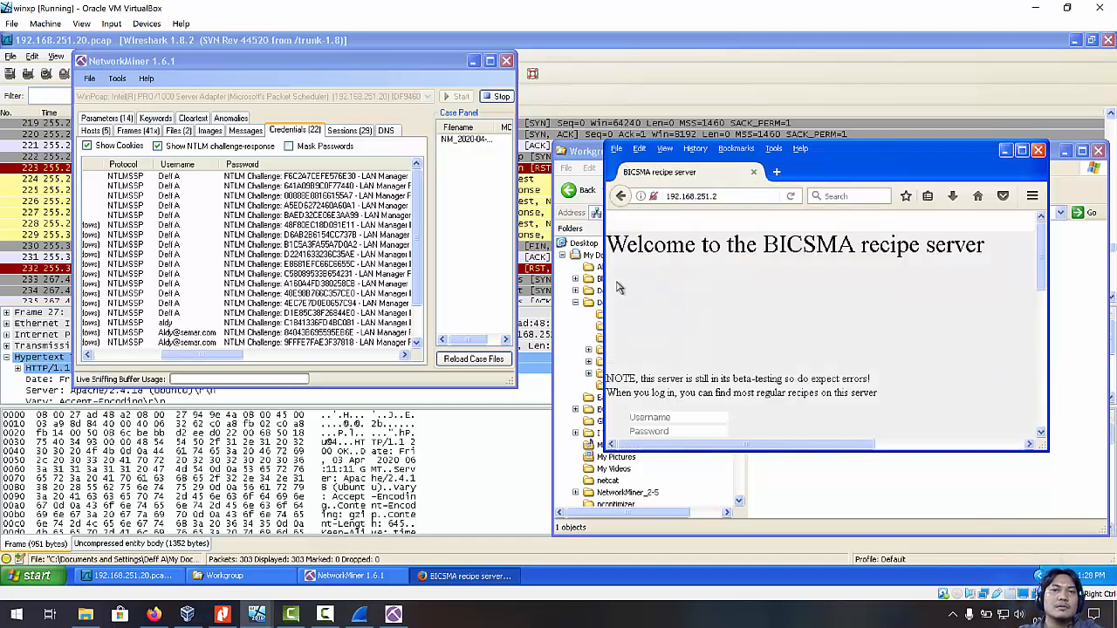
{"action": "left_click", "coordinate": [417, 340]}
{"action": "left_click", "coordinate": [417, 341]}
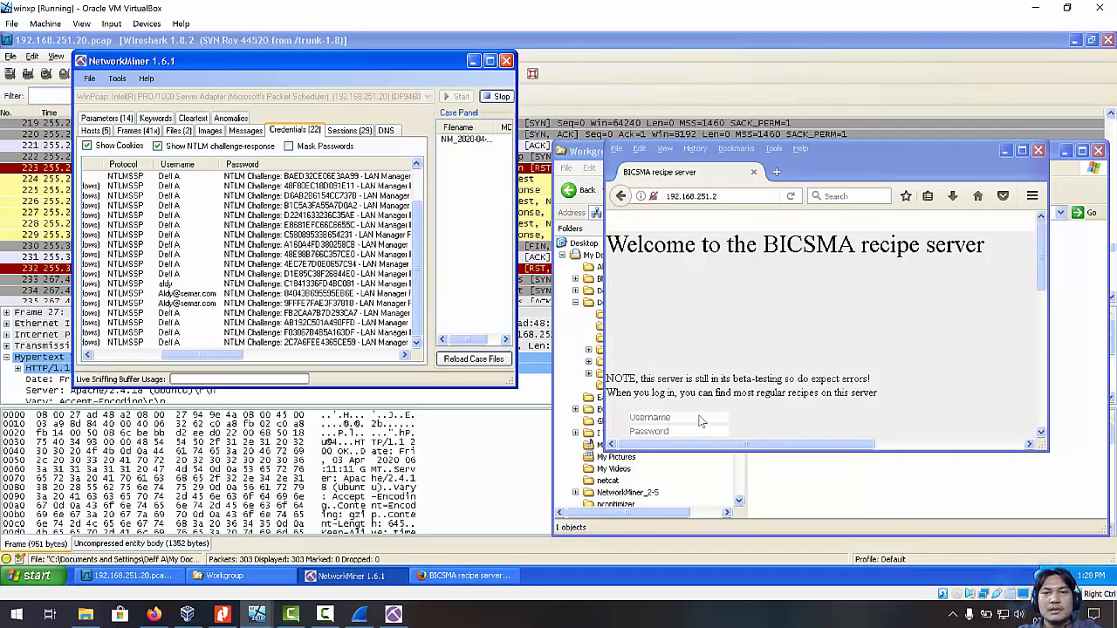
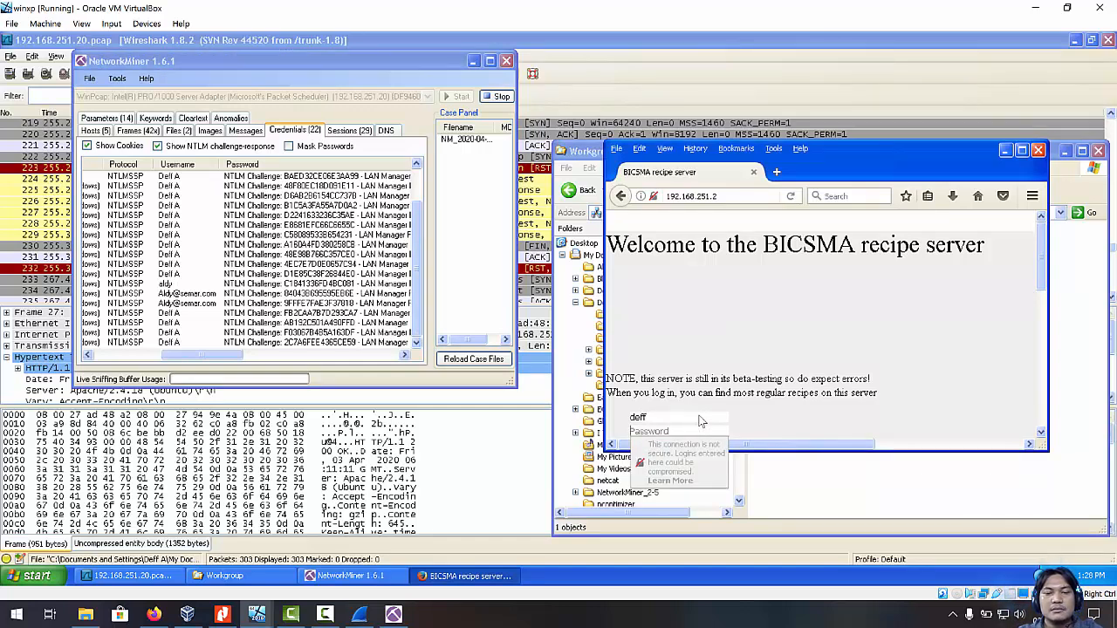
Enter the account password and submit the BICSMA recipe server login.
{"action": "type", "text": "••"}
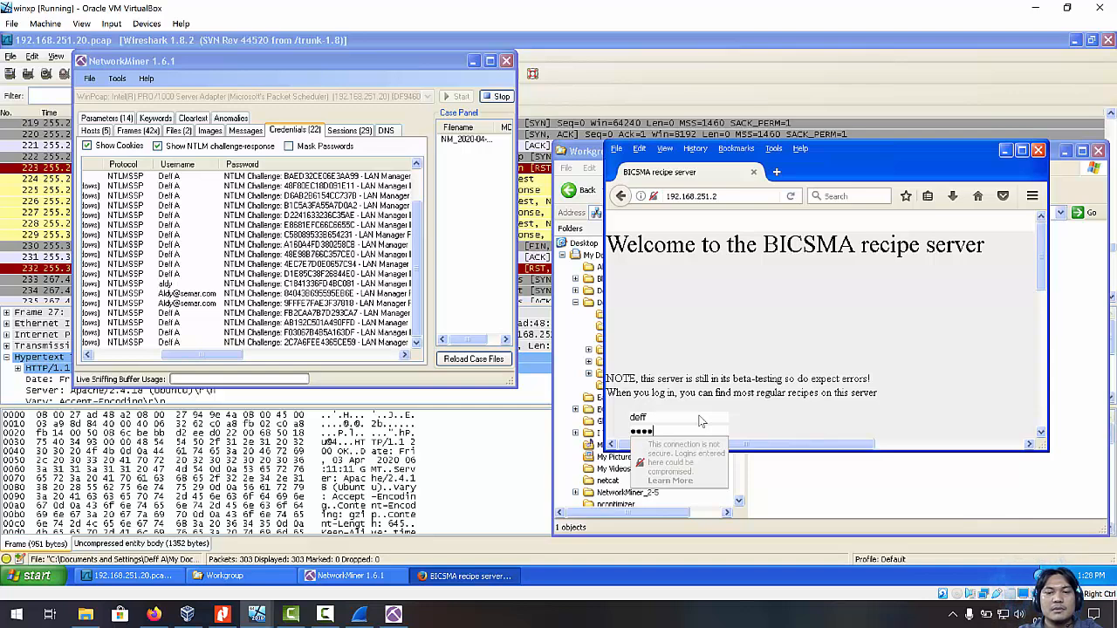
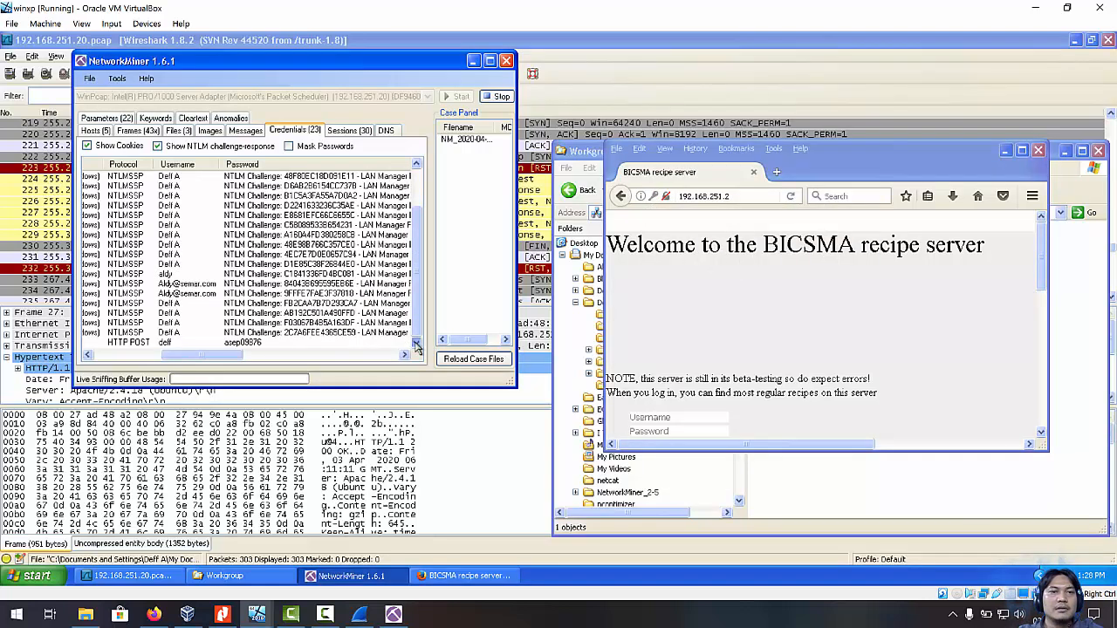
Select the HTTP POST credentials row holding the recipe-server login's username and cleartext password.
{"action": "left_click", "coordinate": [273, 344]}
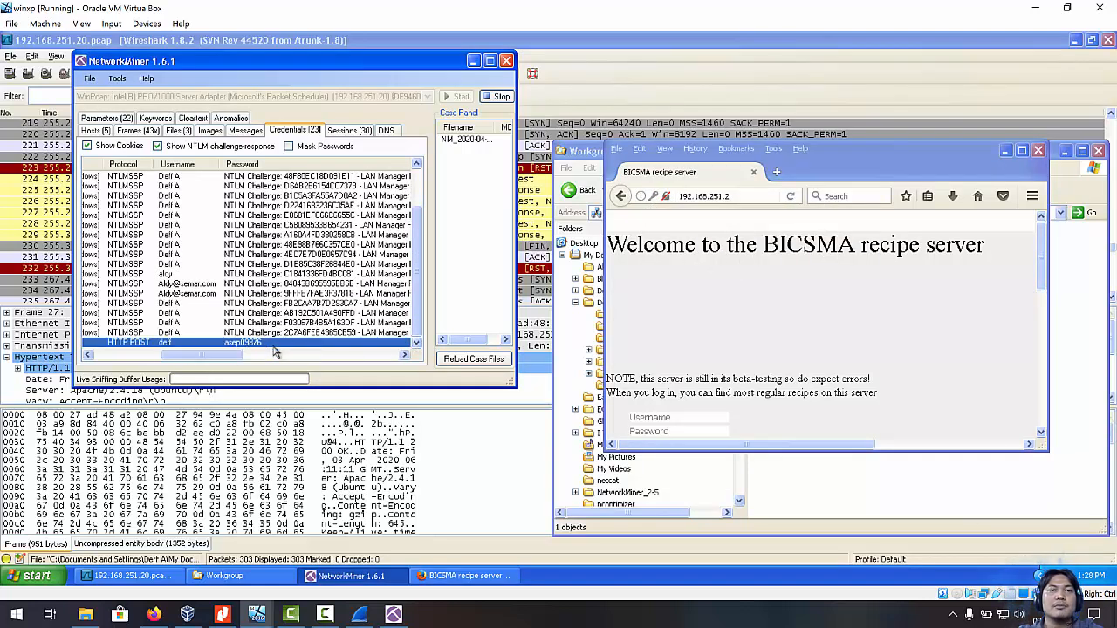
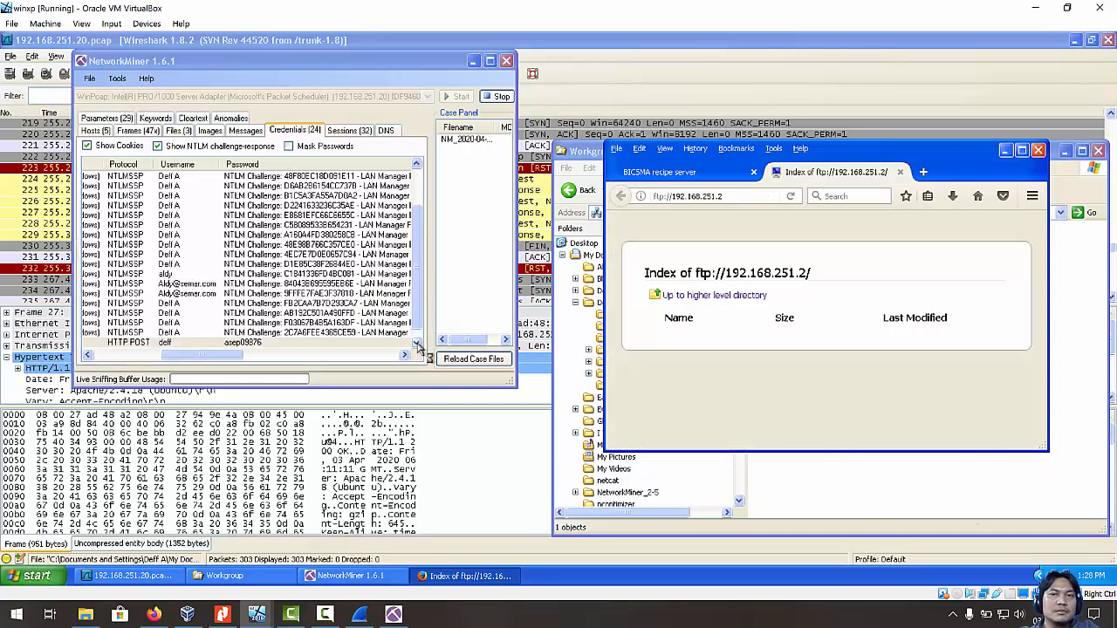
Scroll the Credentials list down and select the anonymous FTP login captured from 192.168.251.2.
{"action": "left_click", "coordinate": [417, 344]}
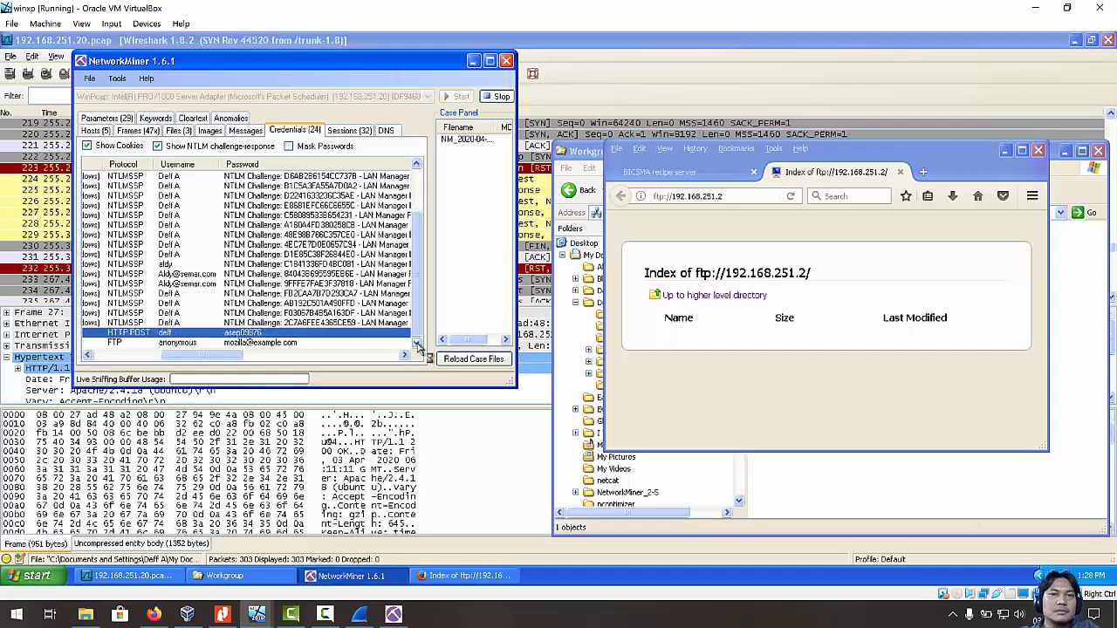
{"action": "left_click", "coordinate": [173, 344]}
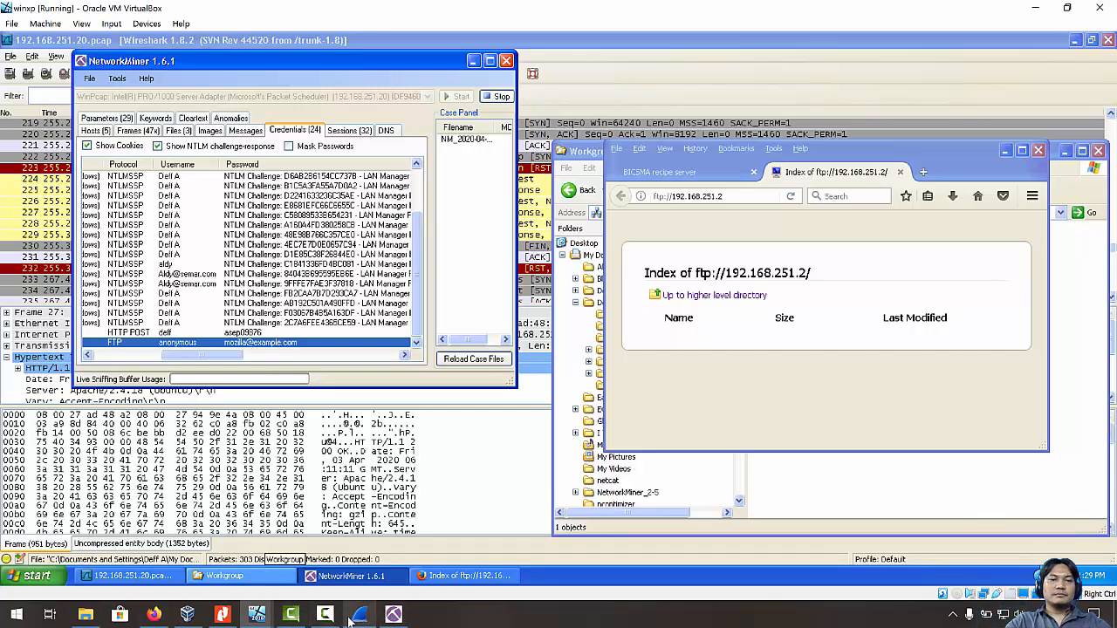
Minimize the NetworkMiner, Wireshark and Firefox windows, leaving only the Workgroup folder visible.
{"action": "mouse_move", "coordinate": [358, 620]}
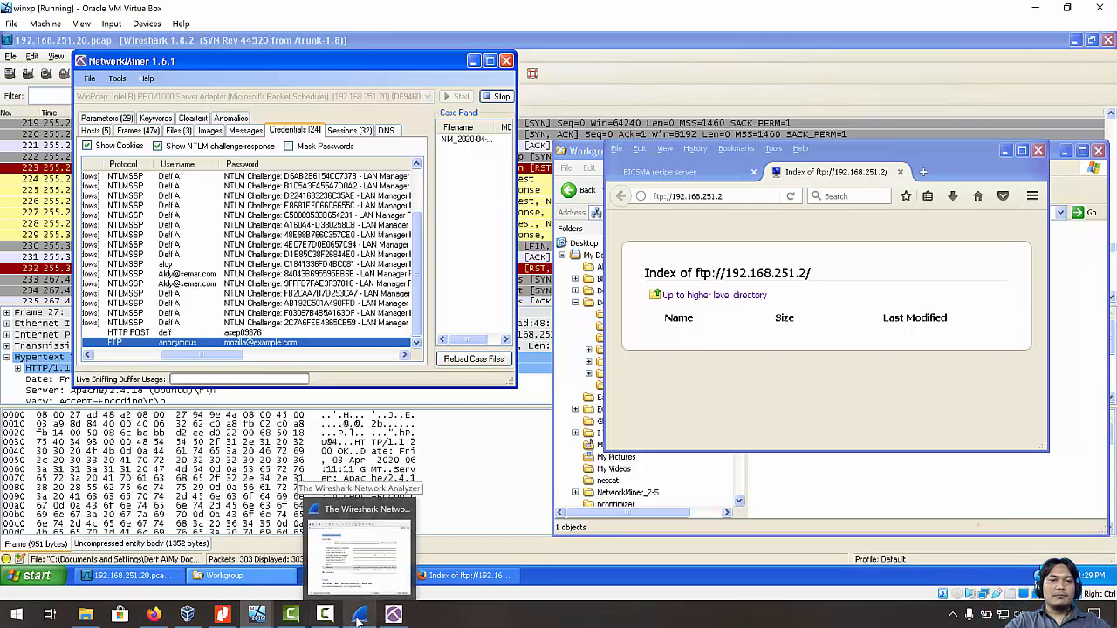
{"action": "left_click", "coordinate": [450, 577]}
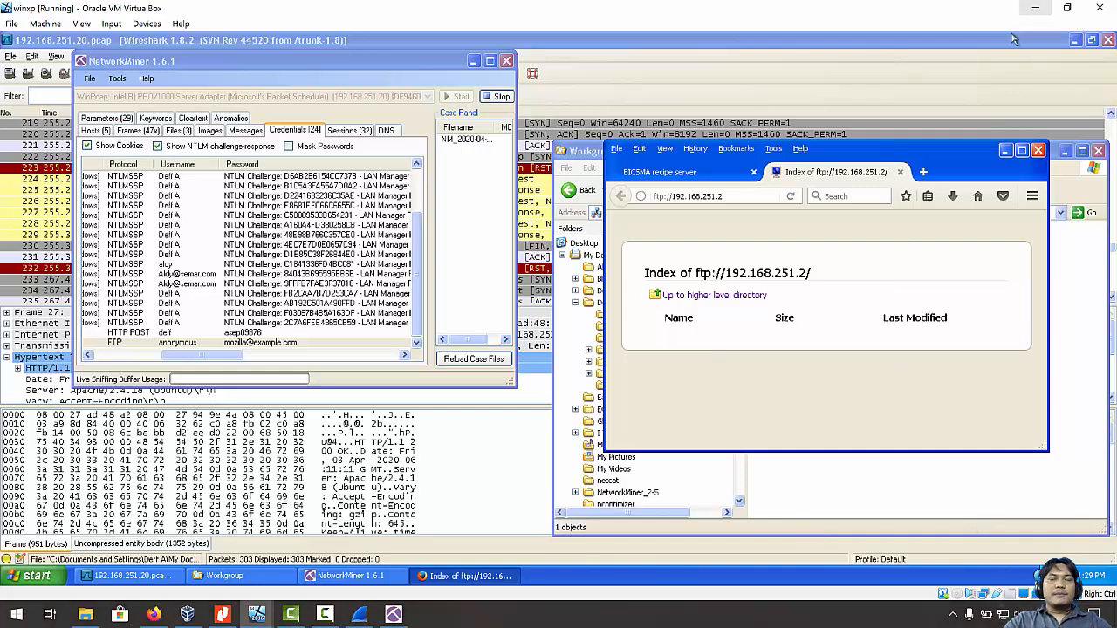
{"action": "left_click", "coordinate": [472, 61]}
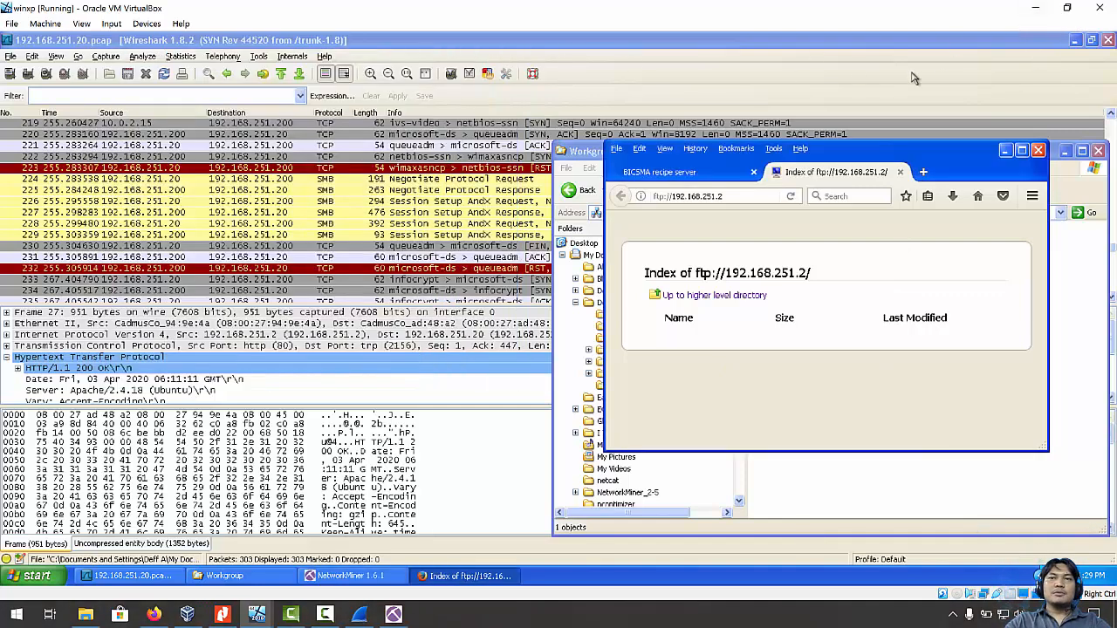
{"action": "left_click", "coordinate": [1074, 41]}
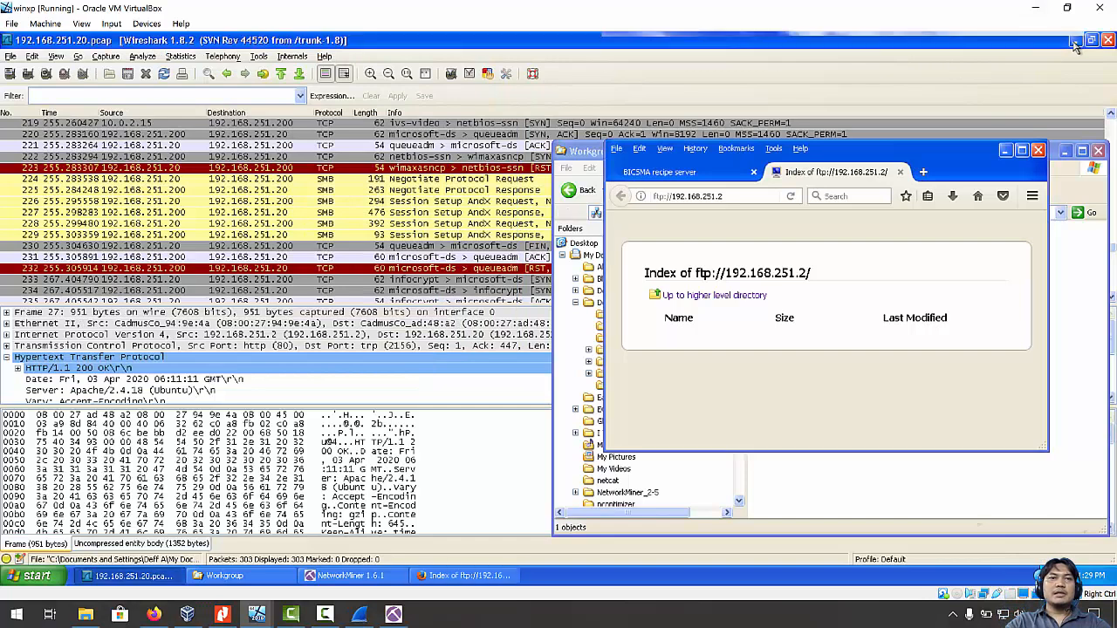
{"action": "left_click", "coordinate": [1005, 151]}
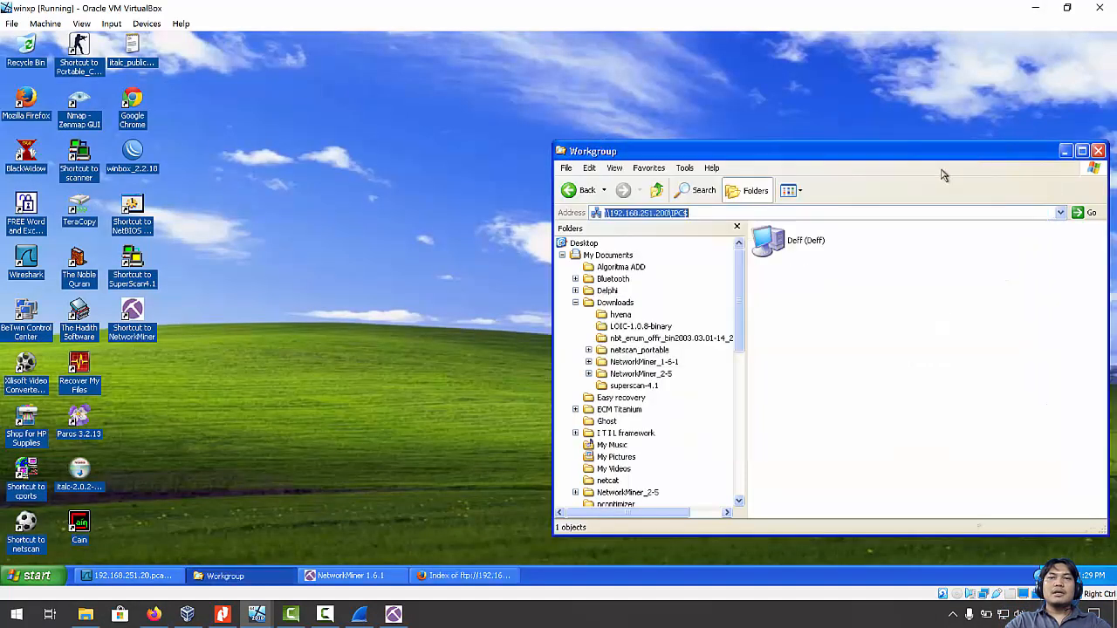
Refresh the Windows XP desktop twice from its right-click menu.
{"action": "right_click", "coordinate": [356, 213]}
{"action": "left_click", "coordinate": [375, 232]}
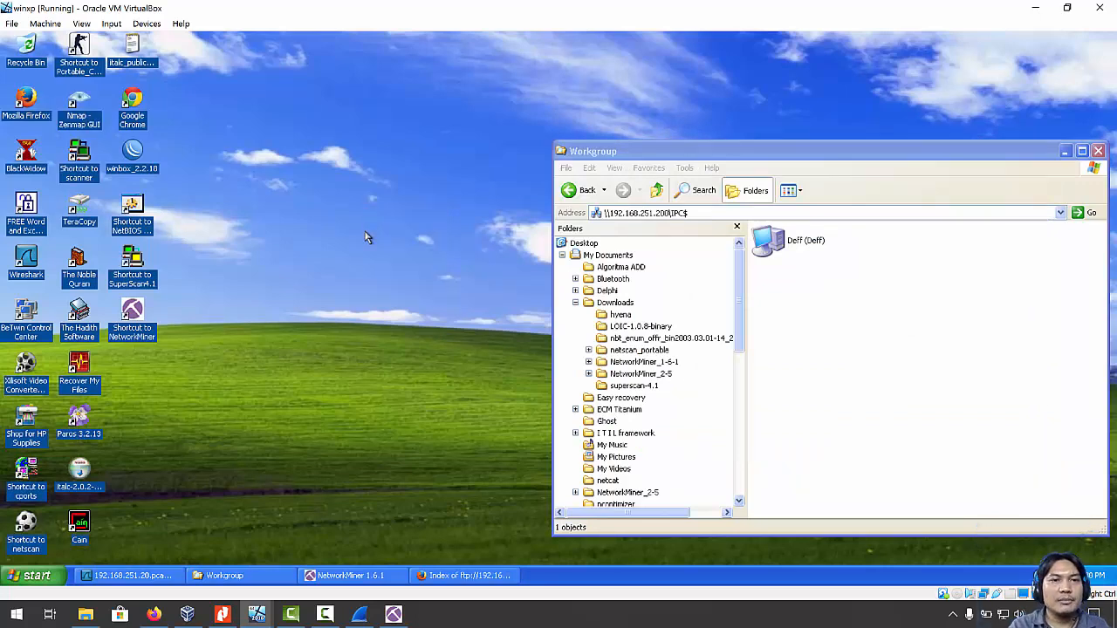
{"action": "right_click", "coordinate": [366, 232]}
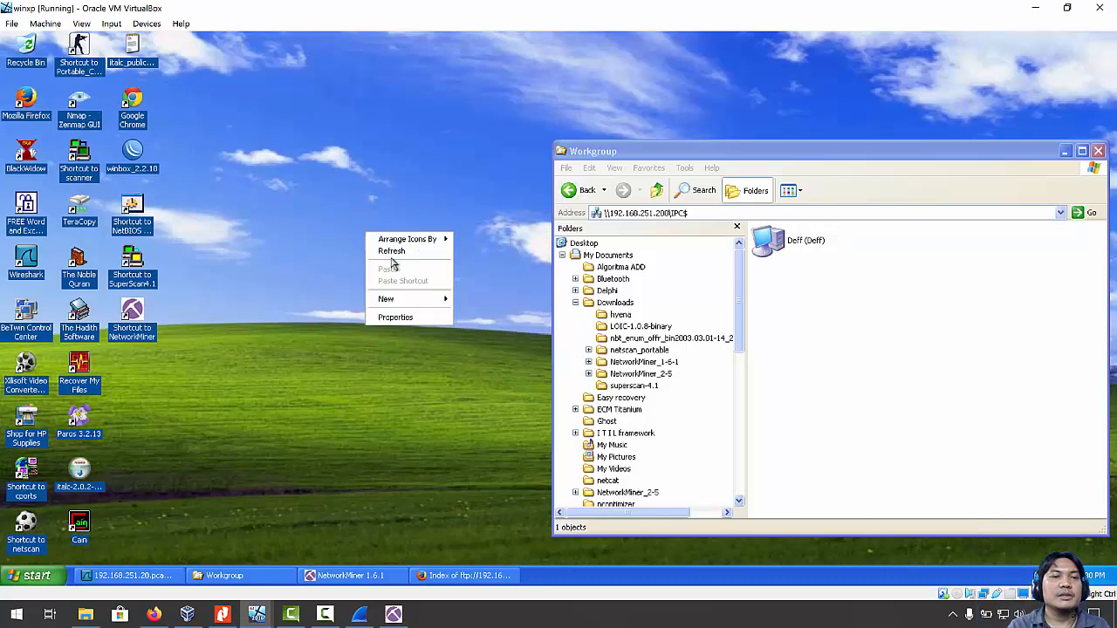
{"action": "left_click", "coordinate": [392, 252]}
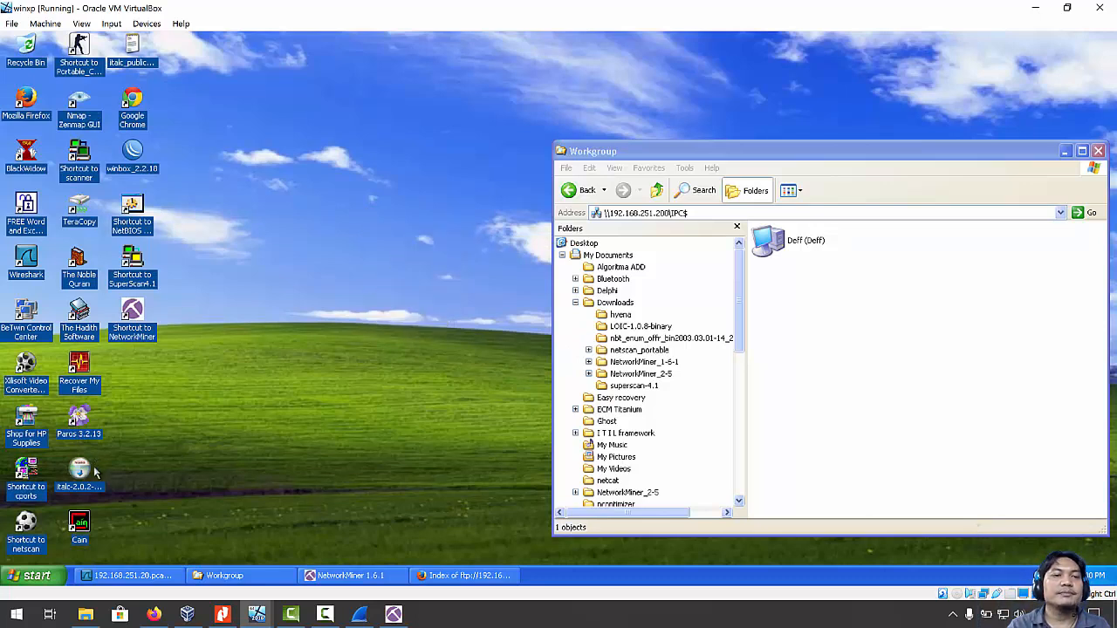
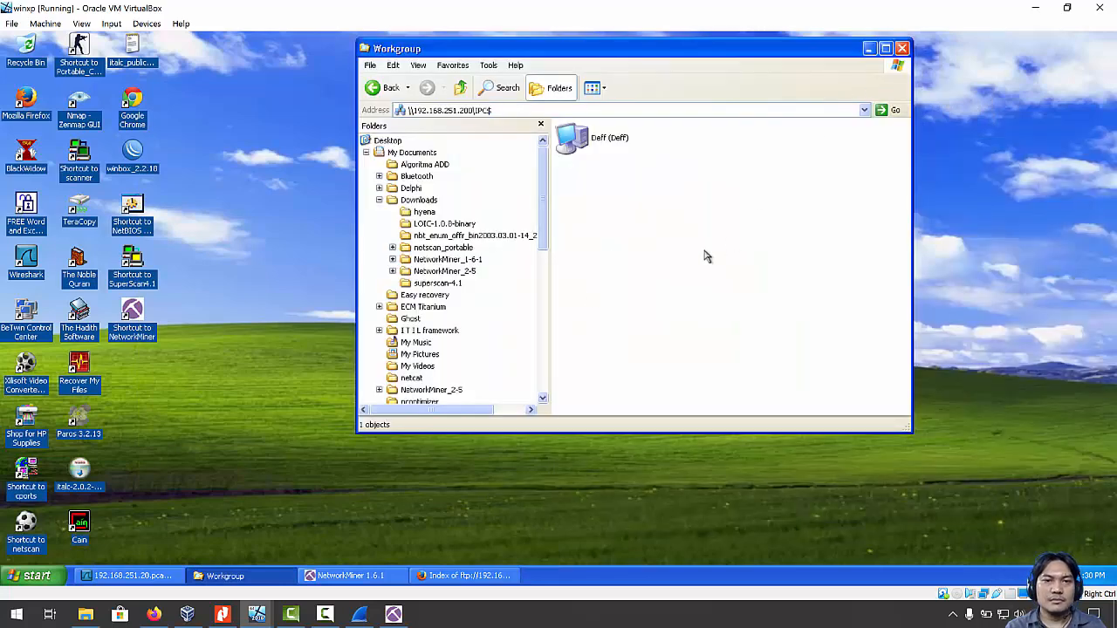
Browse the shared My Documents folder's folders and files, then bring Modul 6.pdf forward in Nitro Pro.
{"action": "left_click", "coordinate": [412, 152]}
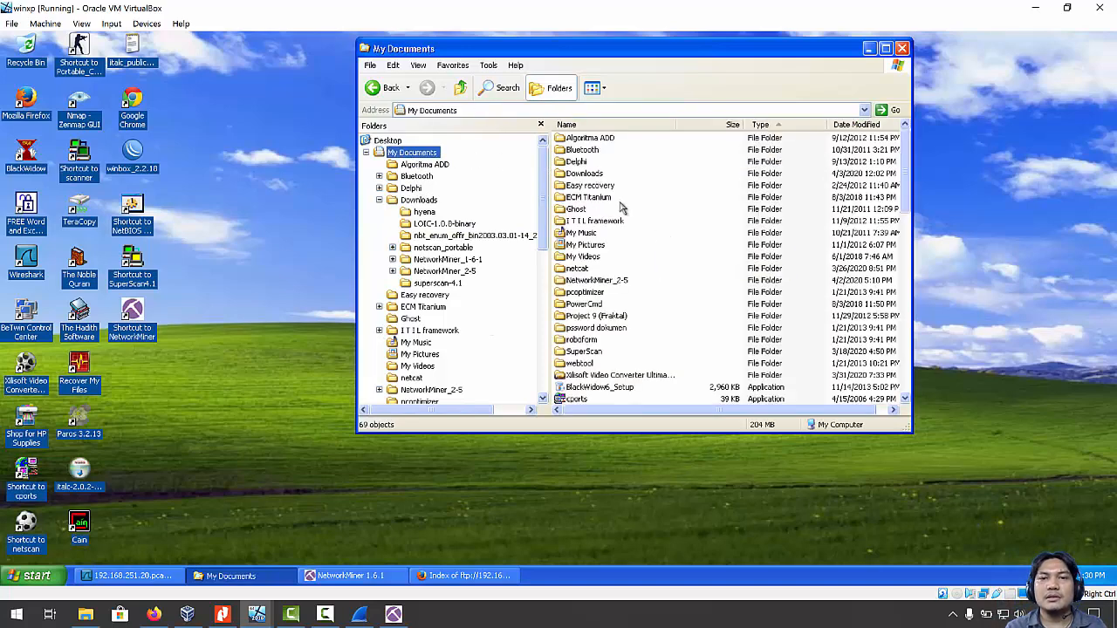
{"action": "scroll", "coordinate": [636, 234], "scroll_direction": "down", "scroll_amount": 3}
{"action": "scroll", "coordinate": [635, 234], "scroll_direction": "up", "scroll_amount": 3}
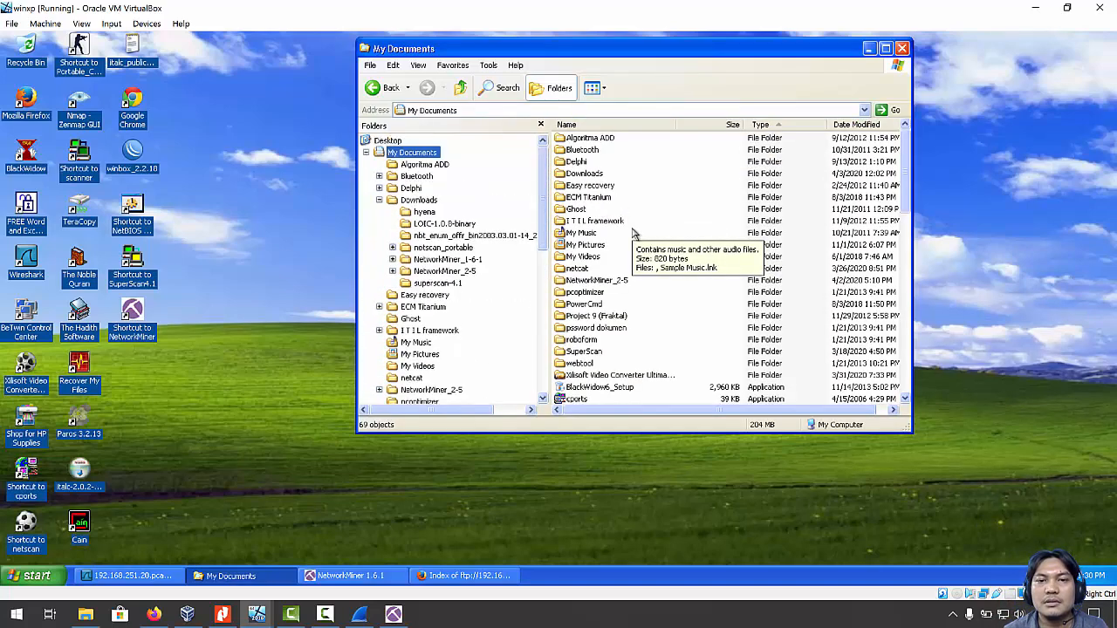
{"action": "scroll", "coordinate": [635, 234], "scroll_direction": "down", "scroll_amount": 3}
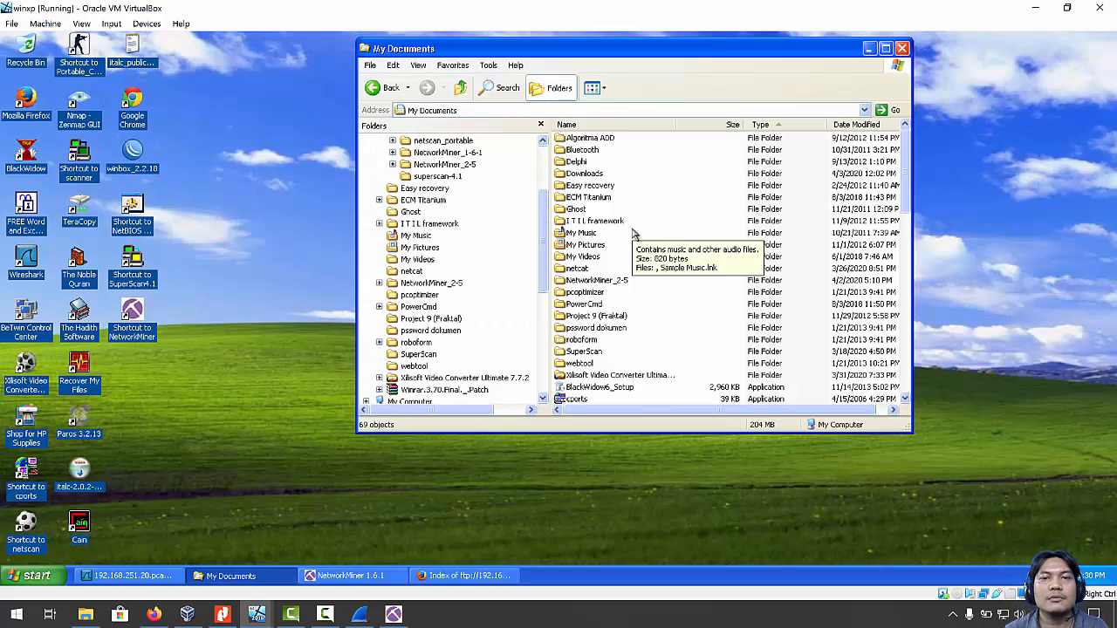
{"action": "scroll", "coordinate": [635, 234], "scroll_direction": "down", "scroll_amount": 10}
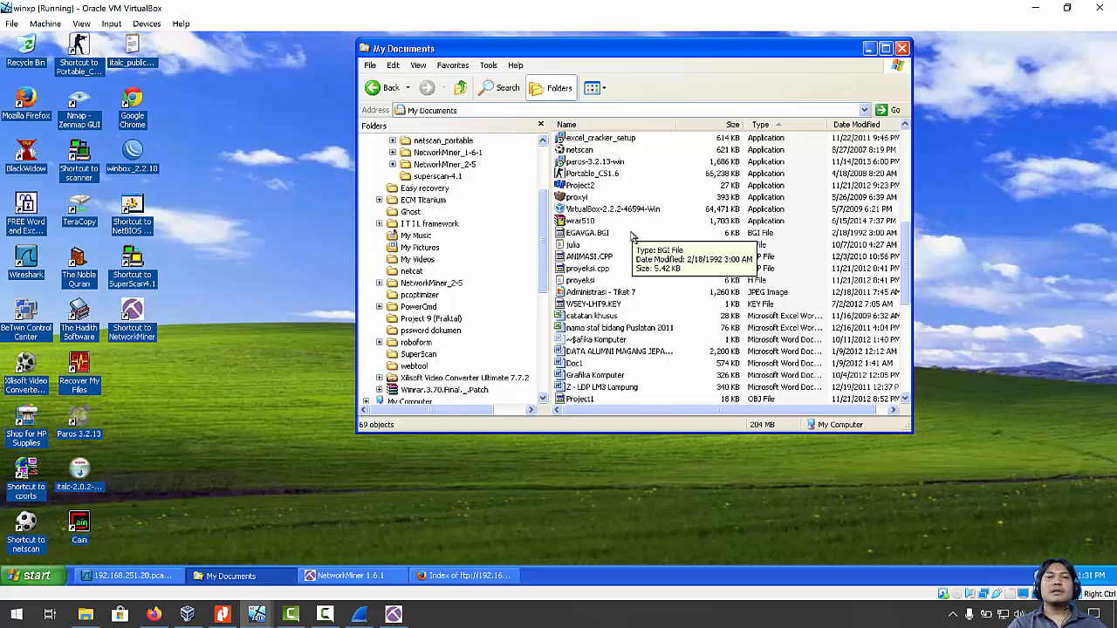
{"action": "scroll", "coordinate": [636, 234], "scroll_direction": "up", "scroll_amount": 10}
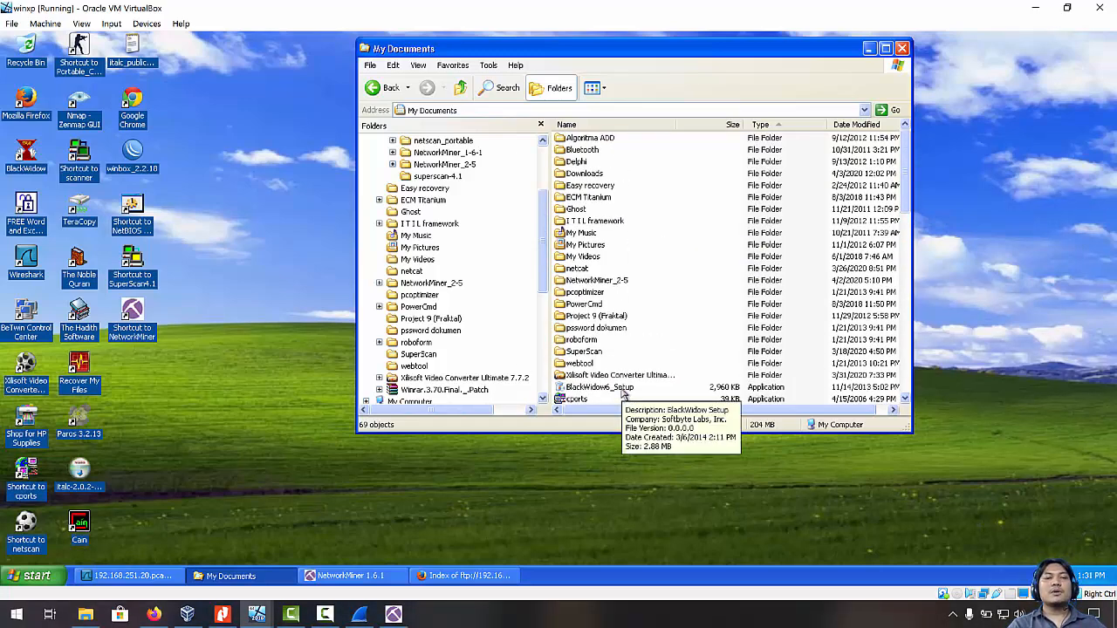
{"action": "left_click", "coordinate": [221, 615]}
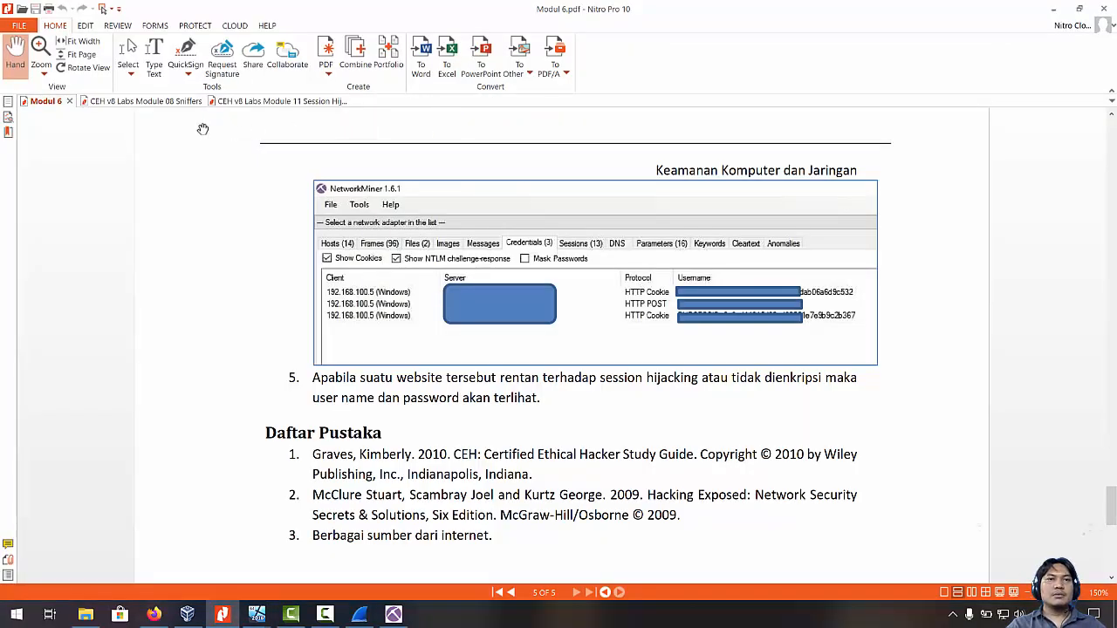
View the CEH v8 Labs Module 08 Sniffers PDF, then return to the Windows XP My Documents folder (69 objects).
{"action": "left_click", "coordinate": [140, 101]}
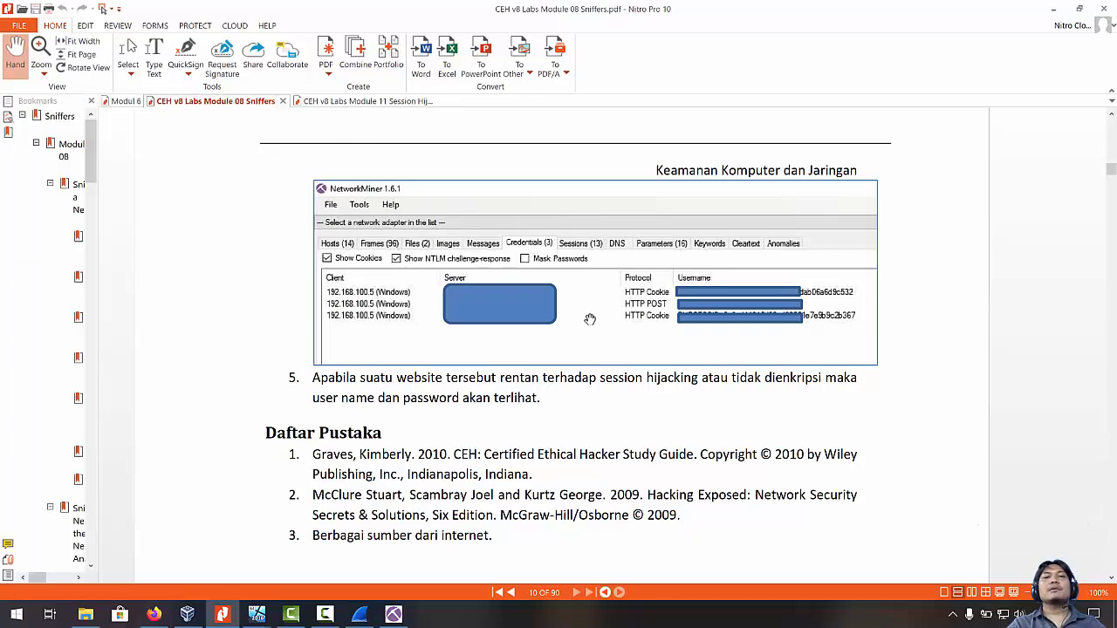
{"action": "key", "text": "alt+Tab"}
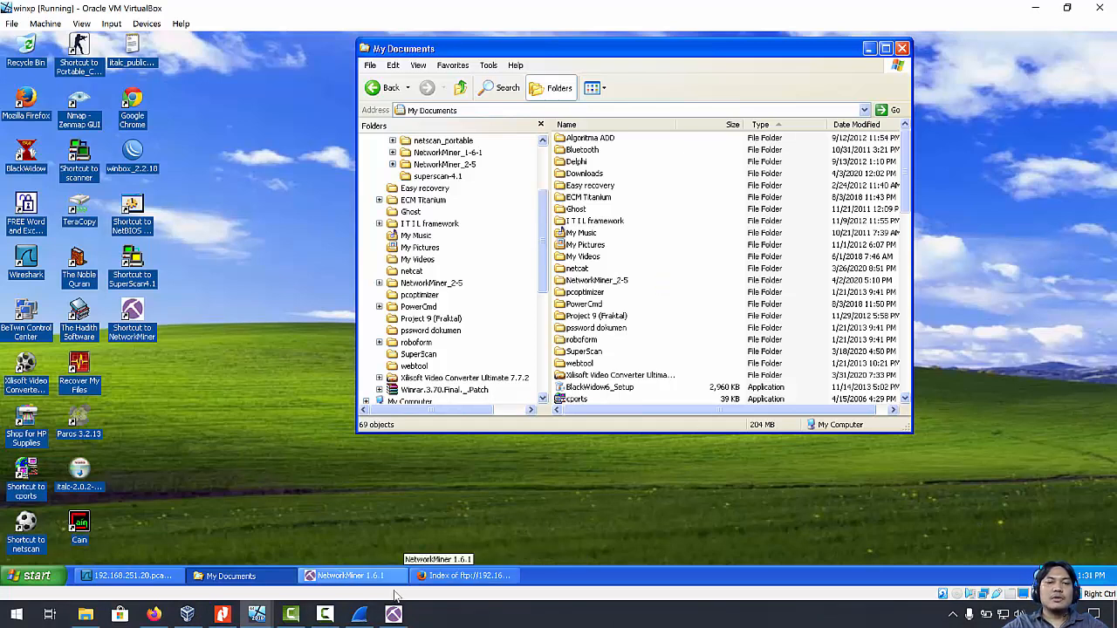
{"action": "left_click", "coordinate": [325, 616]}
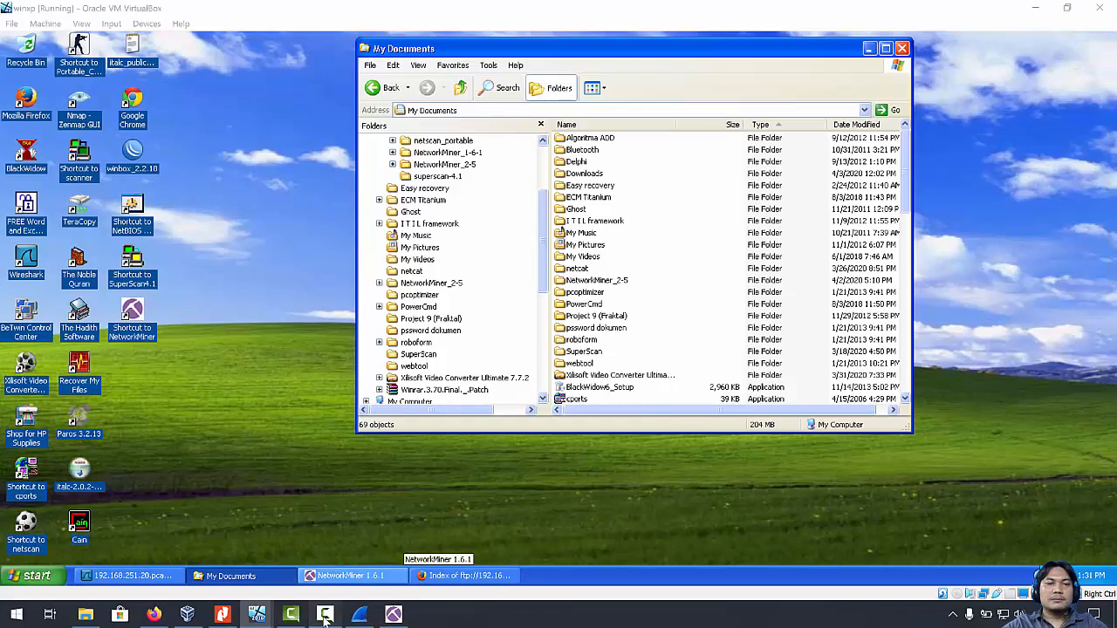